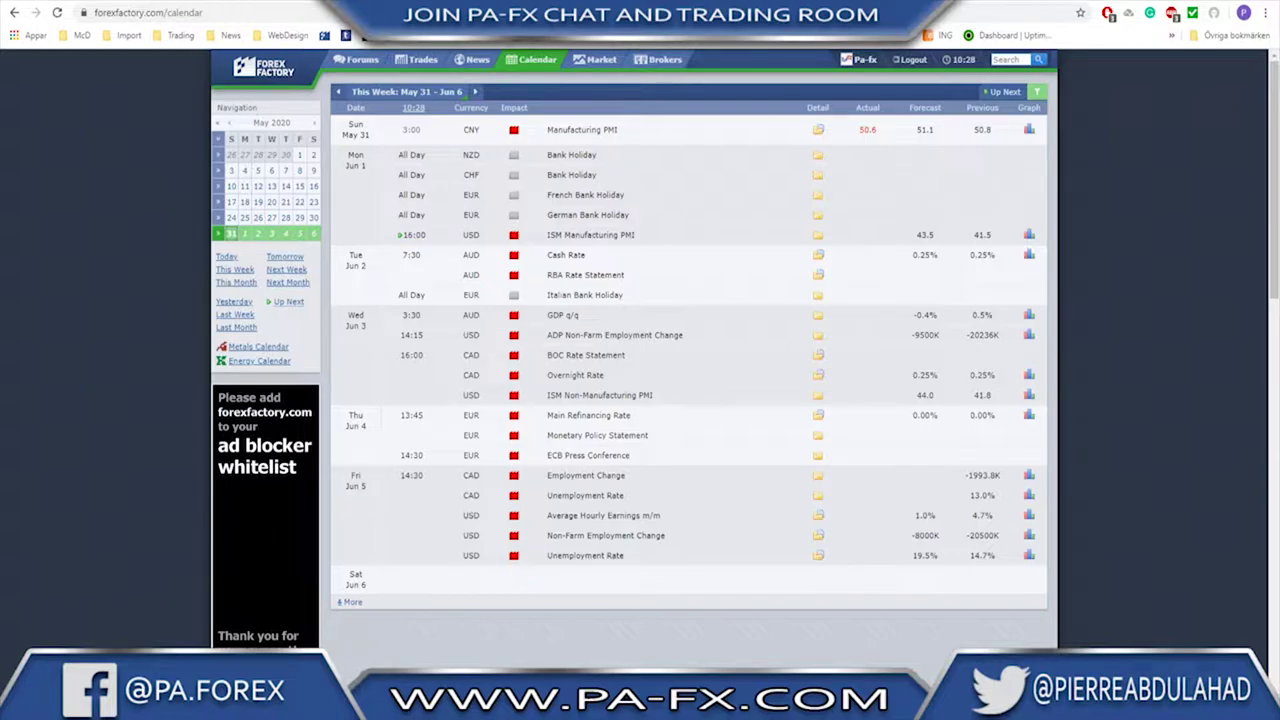
Switch from the economic calendar to the TradingView chart and show the U.S. Dollar Currency Index on the daily timeframe
{"action": "key", "text": "ctrl+Tab"}
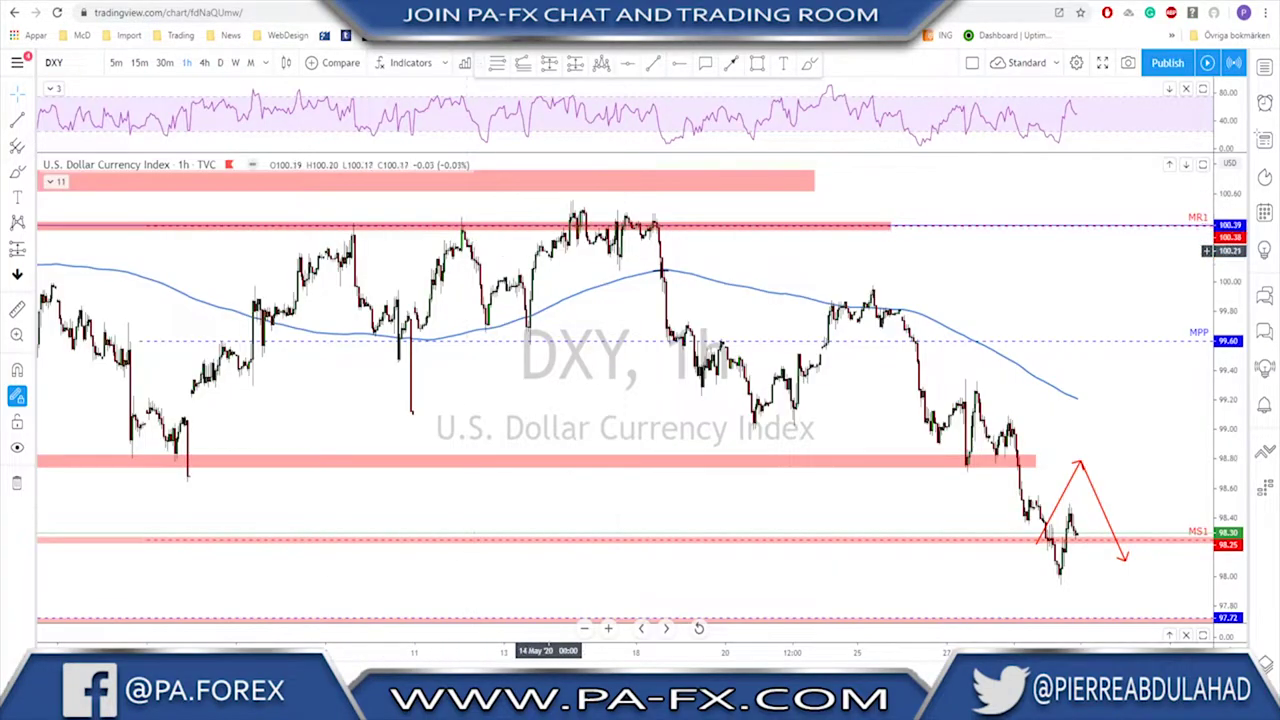
{"action": "left_click", "coordinate": [221, 63]}
{"action": "scroll", "coordinate": [980, 425], "scroll_direction": "up", "scroll_amount": 5}
{"action": "scroll", "coordinate": [933, 482], "scroll_direction": "up", "scroll_amount": 3}
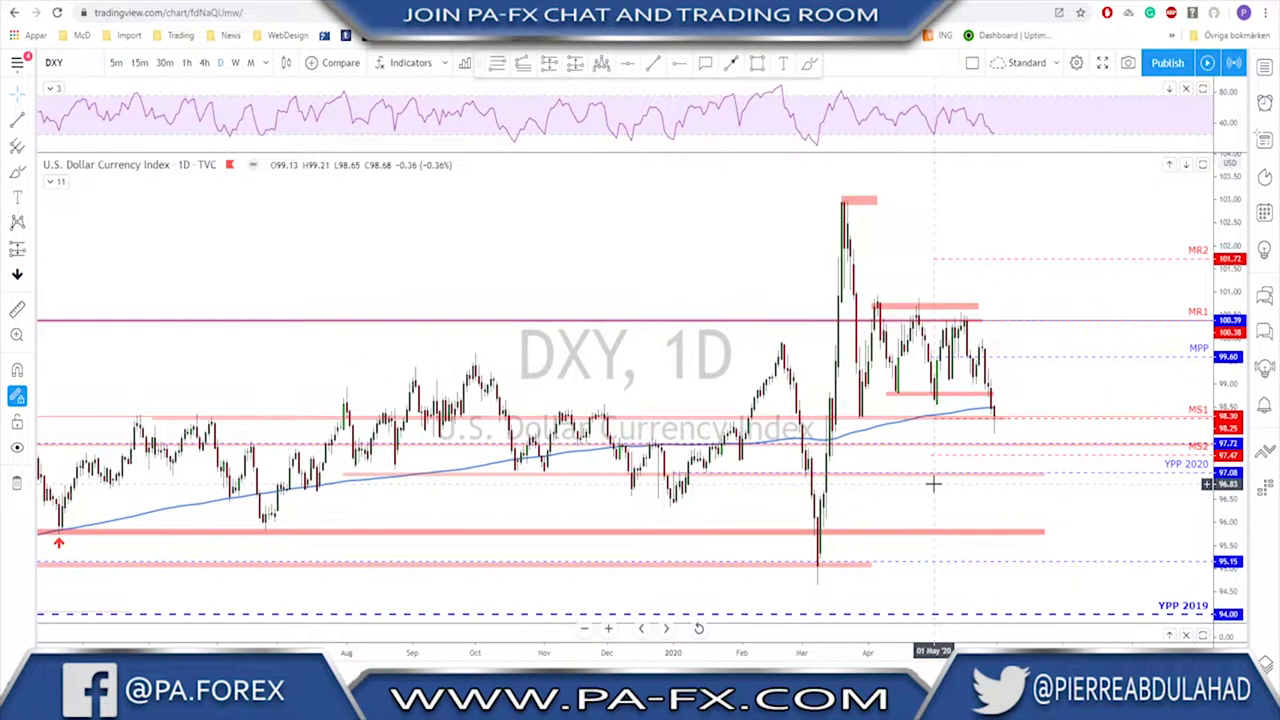
Mark the two descending May highs on the daily DXY chart with Brush arcs and remove the arcs
{"action": "left_click", "coordinate": [810, 64]}
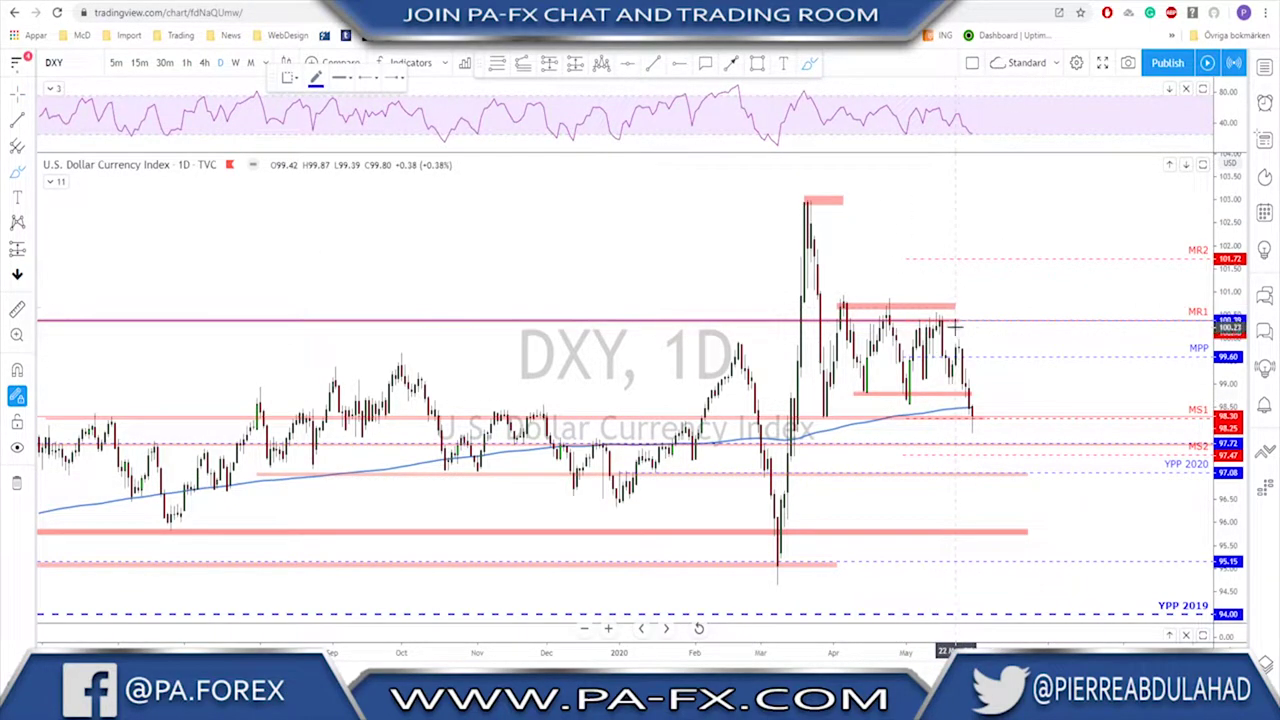
{"action": "left_click_drag", "start_coordinate": [951, 344], "coordinate": [967, 343]}
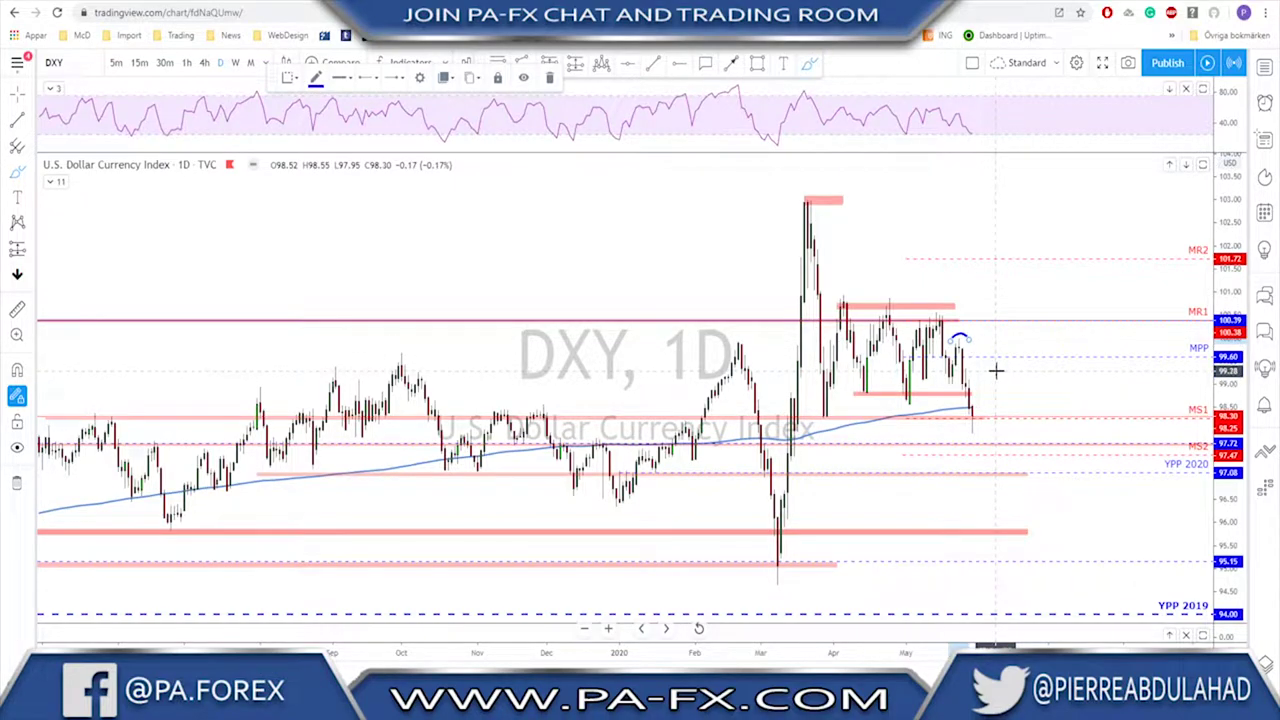
{"action": "key", "text": "ctrl+z"}
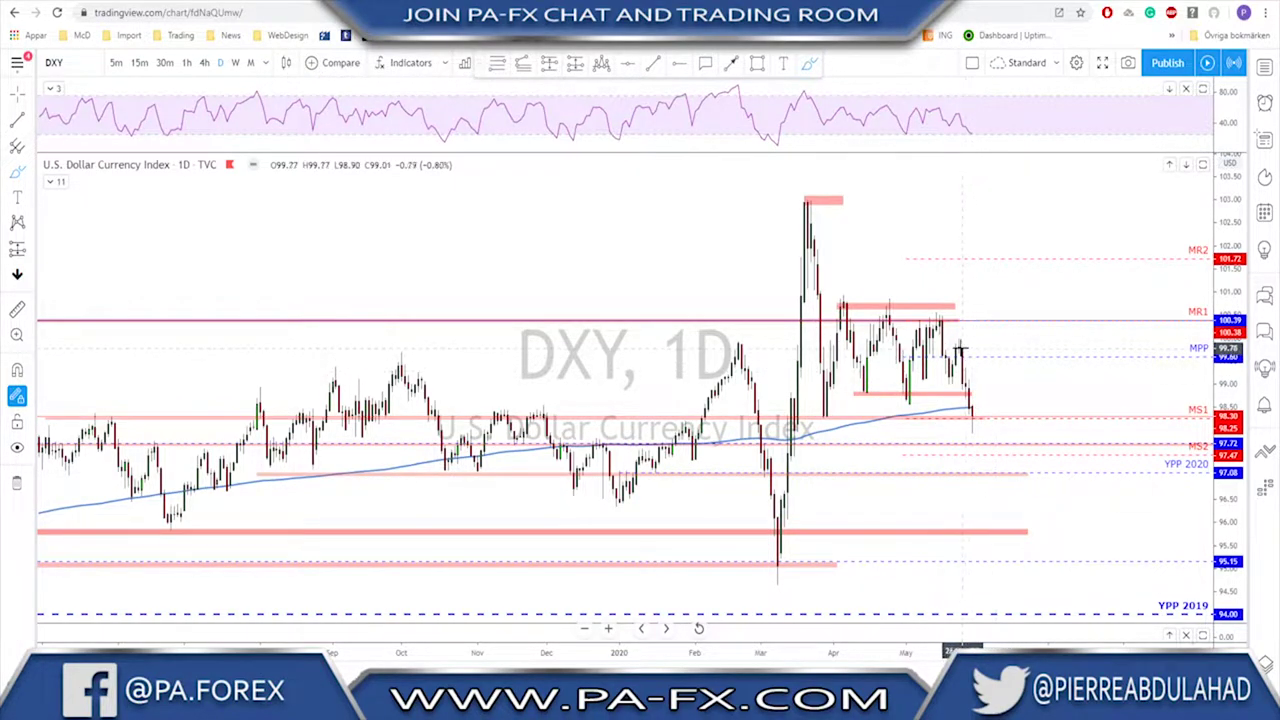
{"action": "mouse_move", "coordinate": [925, 316]}
{"action": "left_mouse_down"}
{"action": "mouse_move", "coordinate": [952, 304]}
{"action": "mouse_move", "coordinate": [972, 352]}
{"action": "left_mouse_up"}
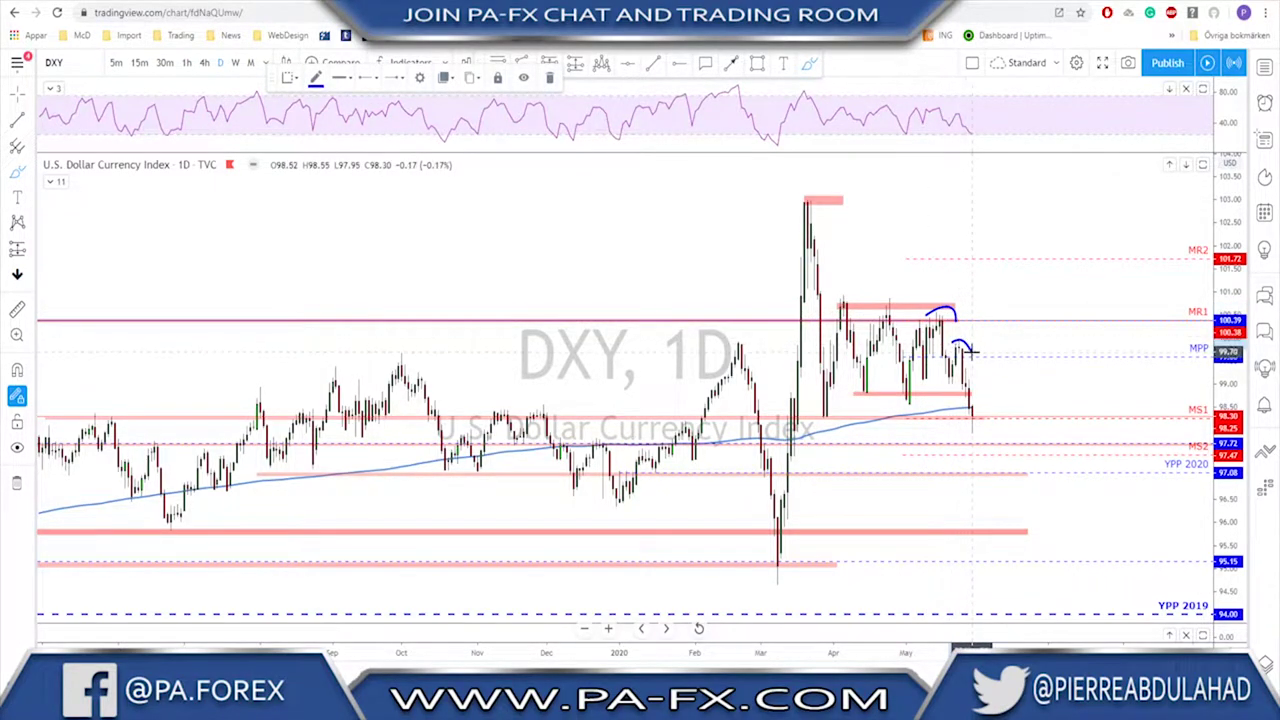
{"action": "key", "text": "ctrl+z"}
{"action": "key", "text": "ctrl+z"}
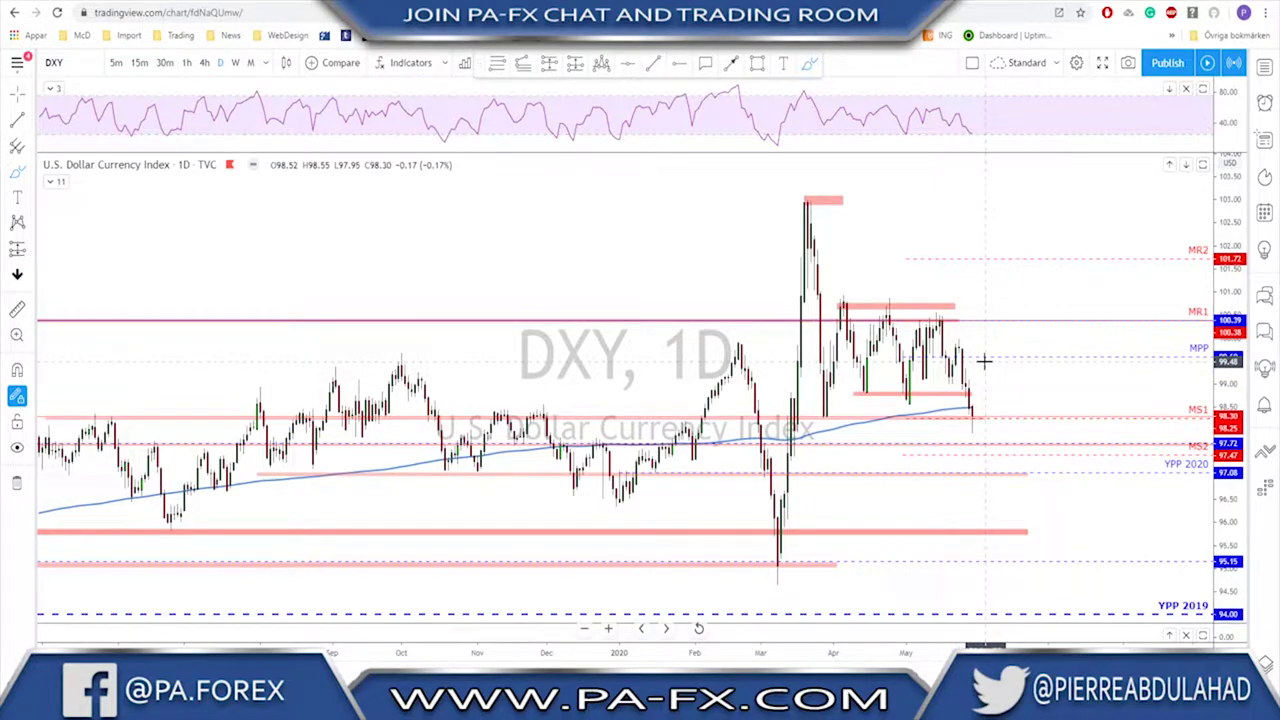
Circle the lows between late March and early May on the daily DXY chart with the Brush and erase the circles
{"action": "mouse_move", "coordinate": [915, 392]}
{"action": "left_mouse_down"}
{"action": "mouse_move", "coordinate": [862, 387]}
{"action": "mouse_move", "coordinate": [818, 411]}
{"action": "mouse_move", "coordinate": [822, 422]}
{"action": "mouse_move", "coordinate": [828, 406]}
{"action": "left_mouse_up"}
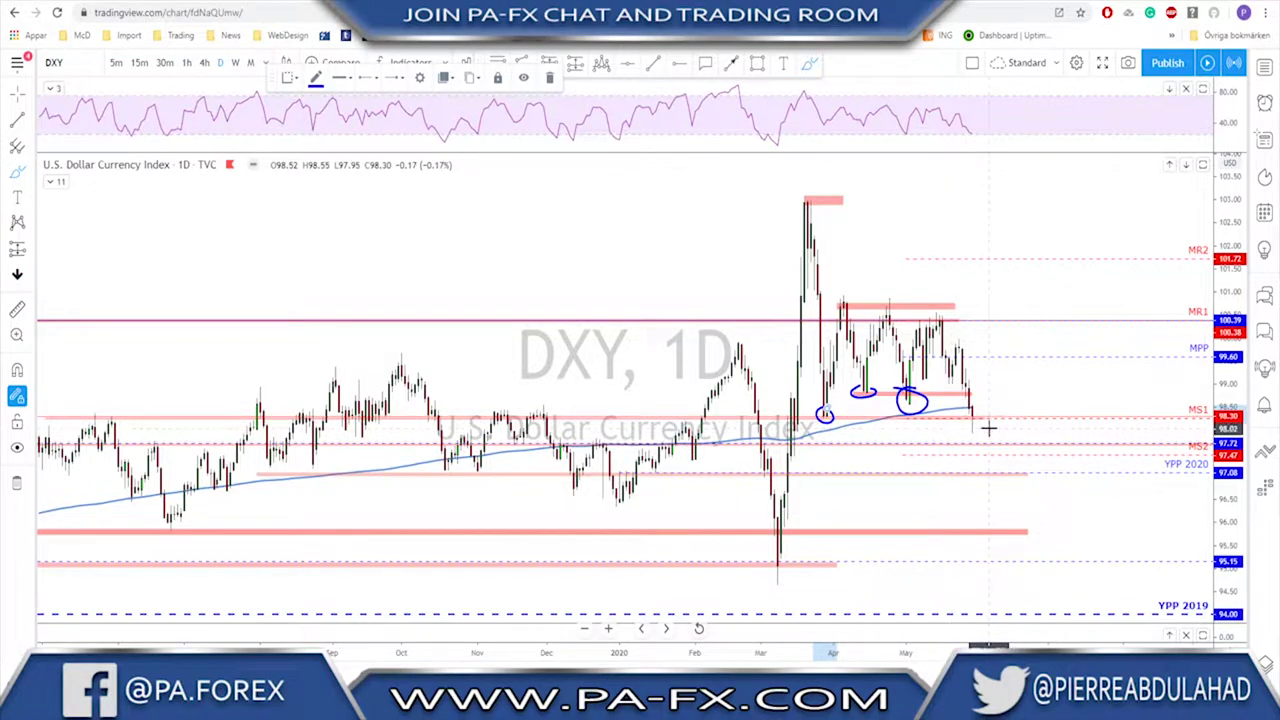
{"action": "key", "text": "ctrl+z"}
{"action": "key", "text": "ctrl+z"}
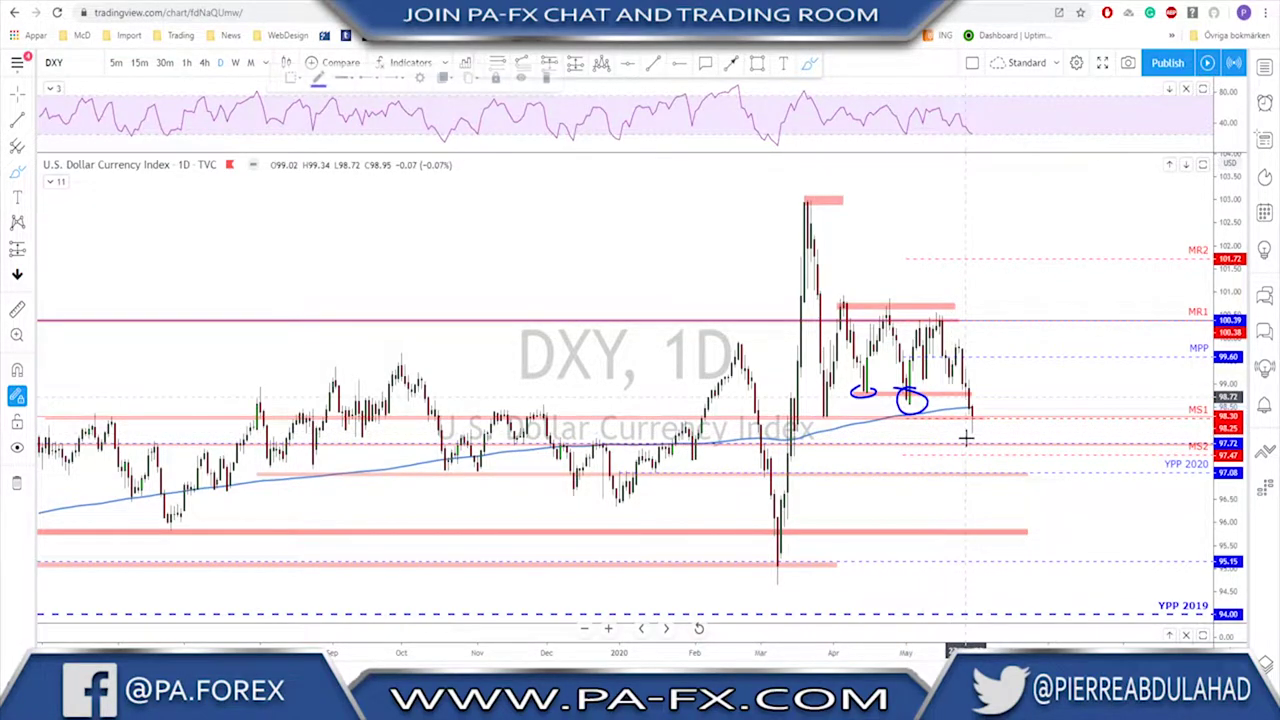
{"action": "scroll", "coordinate": [978, 432], "scroll_direction": "up", "scroll_amount": 3}
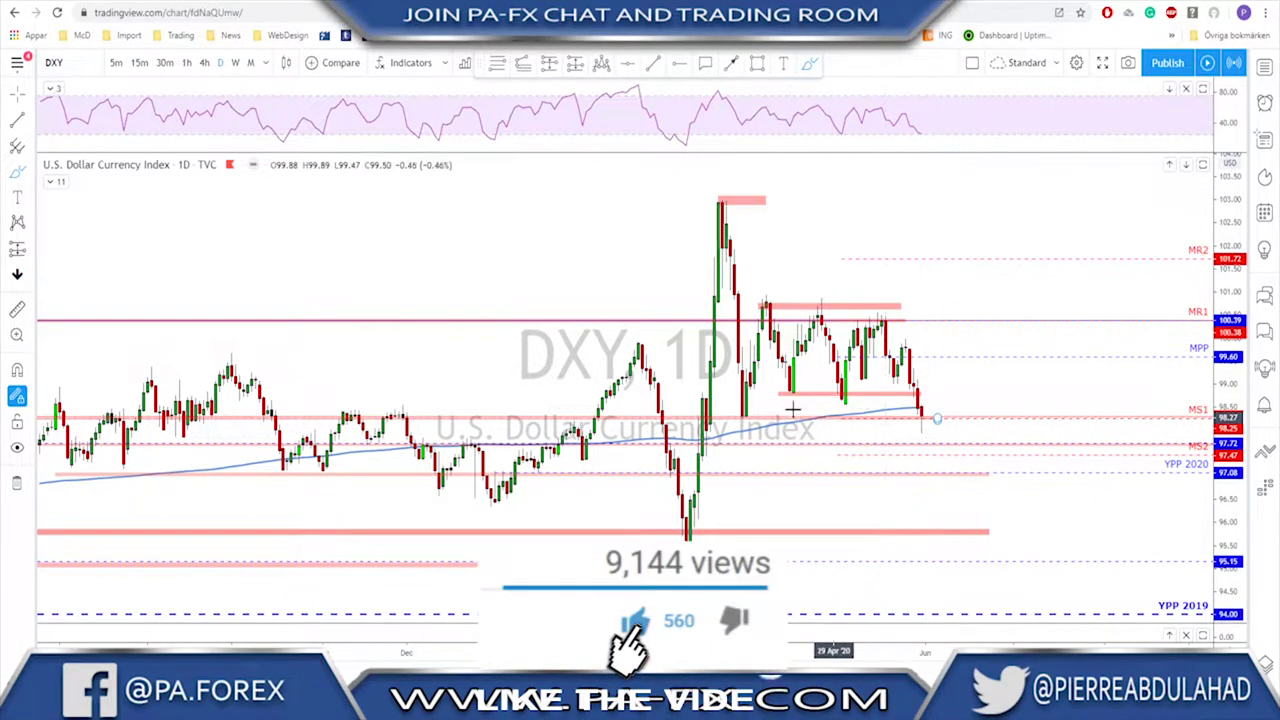
{"action": "left_click_drag", "start_coordinate": [752, 410], "coordinate": [732, 421]}
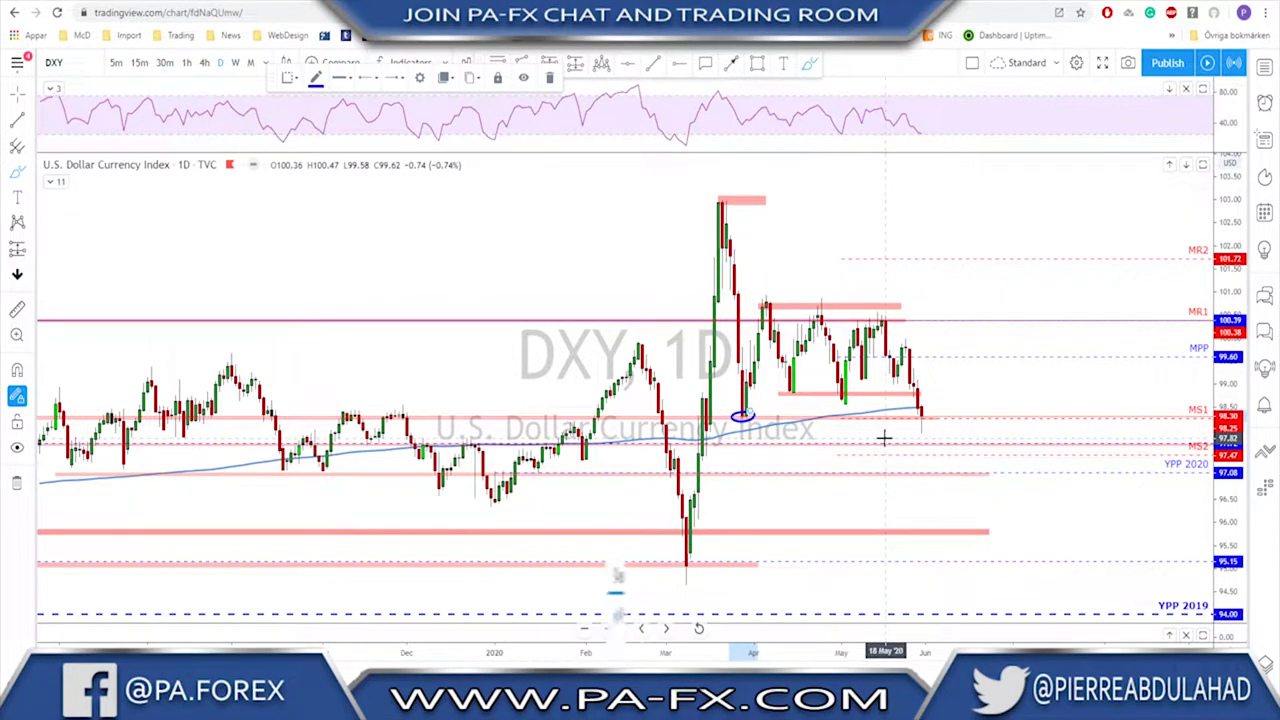
{"action": "key", "text": "Delete"}
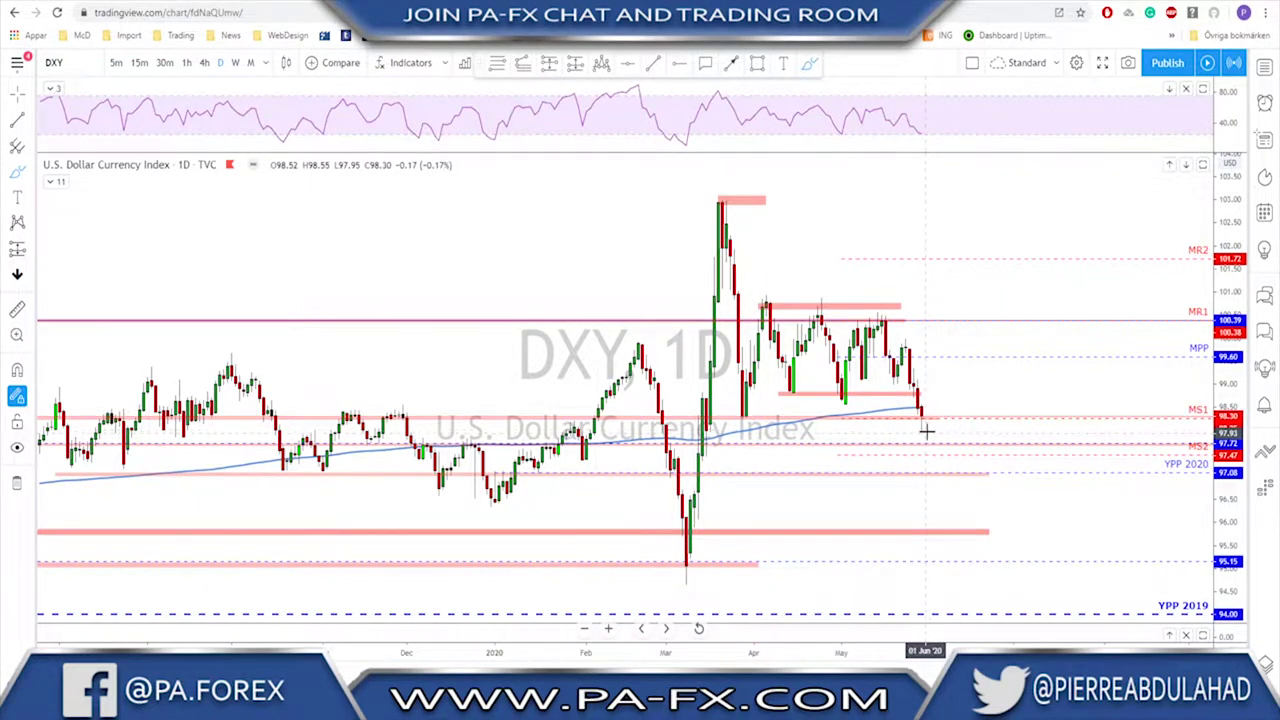
Set the DXY chart to 4 hours, trace the decline from the mid-May high with the Brush, and delete the trace
{"action": "left_click", "coordinate": [205, 63]}
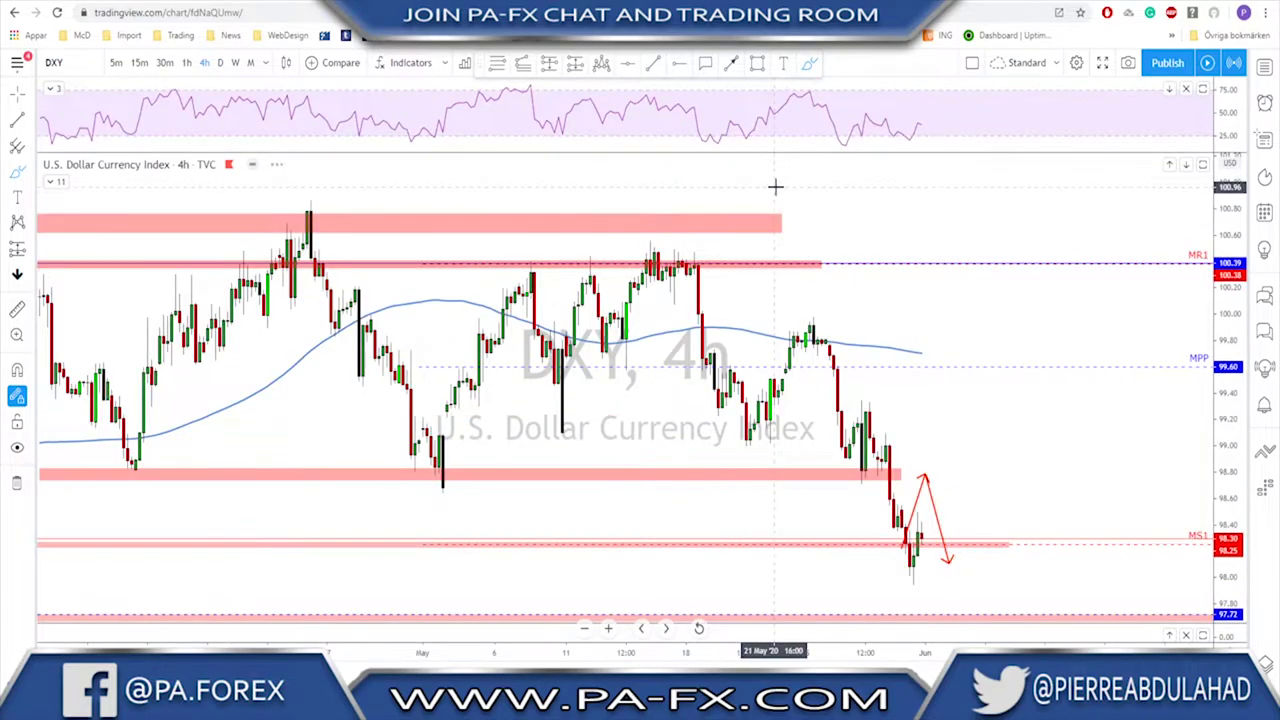
{"action": "mouse_move", "coordinate": [750, 269]}
{"action": "left_mouse_down"}
{"action": "mouse_move", "coordinate": [777, 371]}
{"action": "mouse_move", "coordinate": [834, 380]}
{"action": "mouse_move", "coordinate": [866, 366]}
{"action": "mouse_move", "coordinate": [943, 558]}
{"action": "left_mouse_up"}
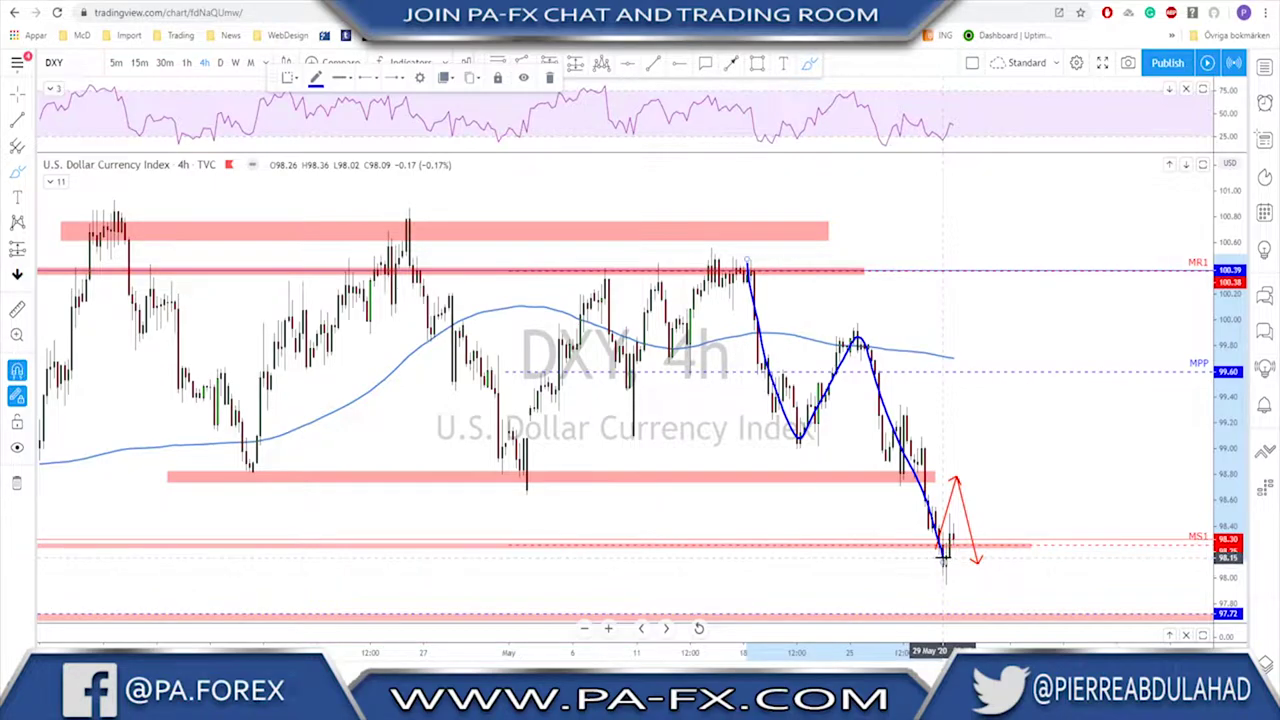
{"action": "key", "text": "Delete"}
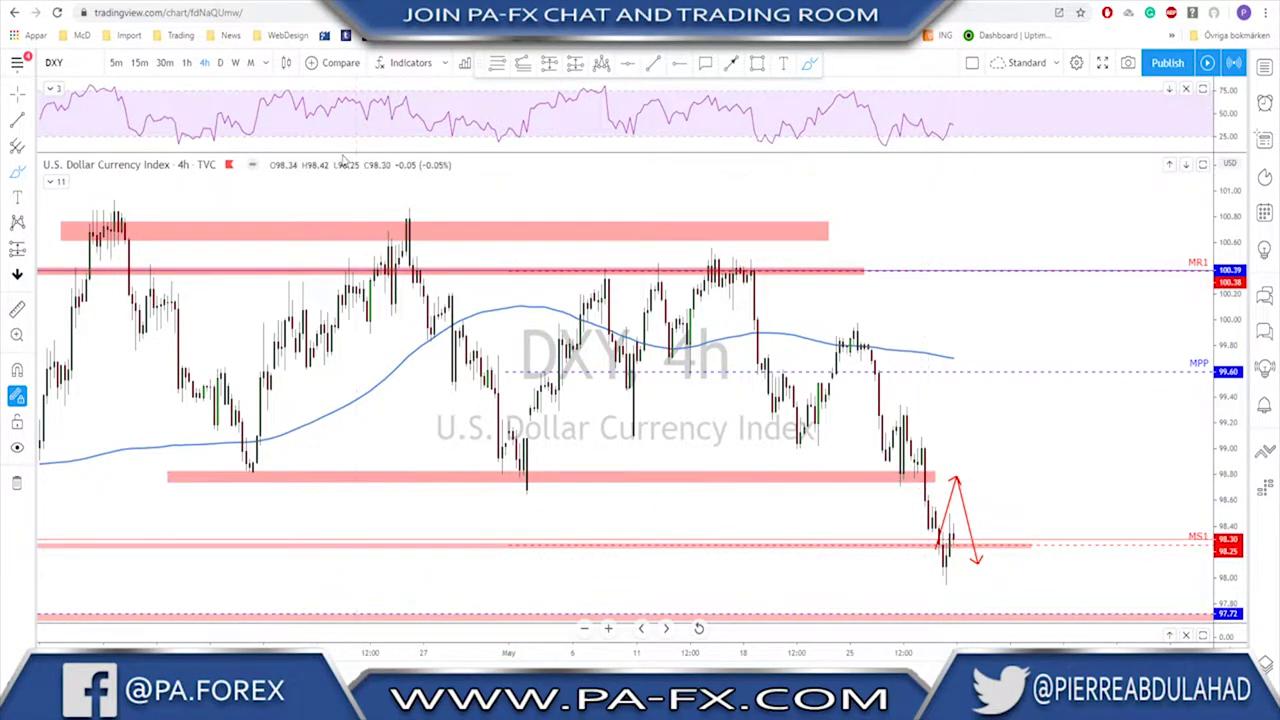
Set the DXY chart to 1 hour, trace the projected rise and fall over the red arrows, and undo the trace
{"action": "left_click", "coordinate": [186, 62]}
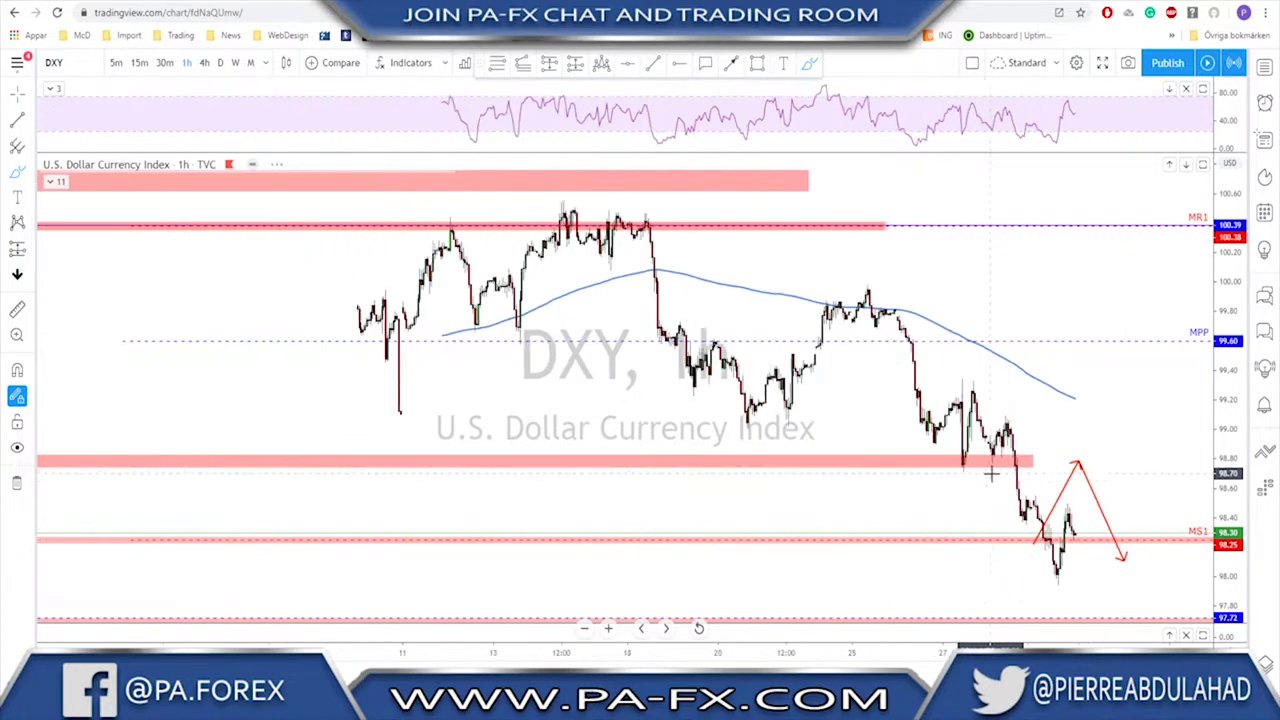
{"action": "scroll", "coordinate": [990, 470], "scroll_direction": "down", "scroll_amount": 5}
{"action": "mouse_move", "coordinate": [1072, 558]}
{"action": "left_mouse_down"}
{"action": "mouse_move", "coordinate": [1099, 468]}
{"action": "mouse_move", "coordinate": [1138, 553]}
{"action": "left_mouse_up"}
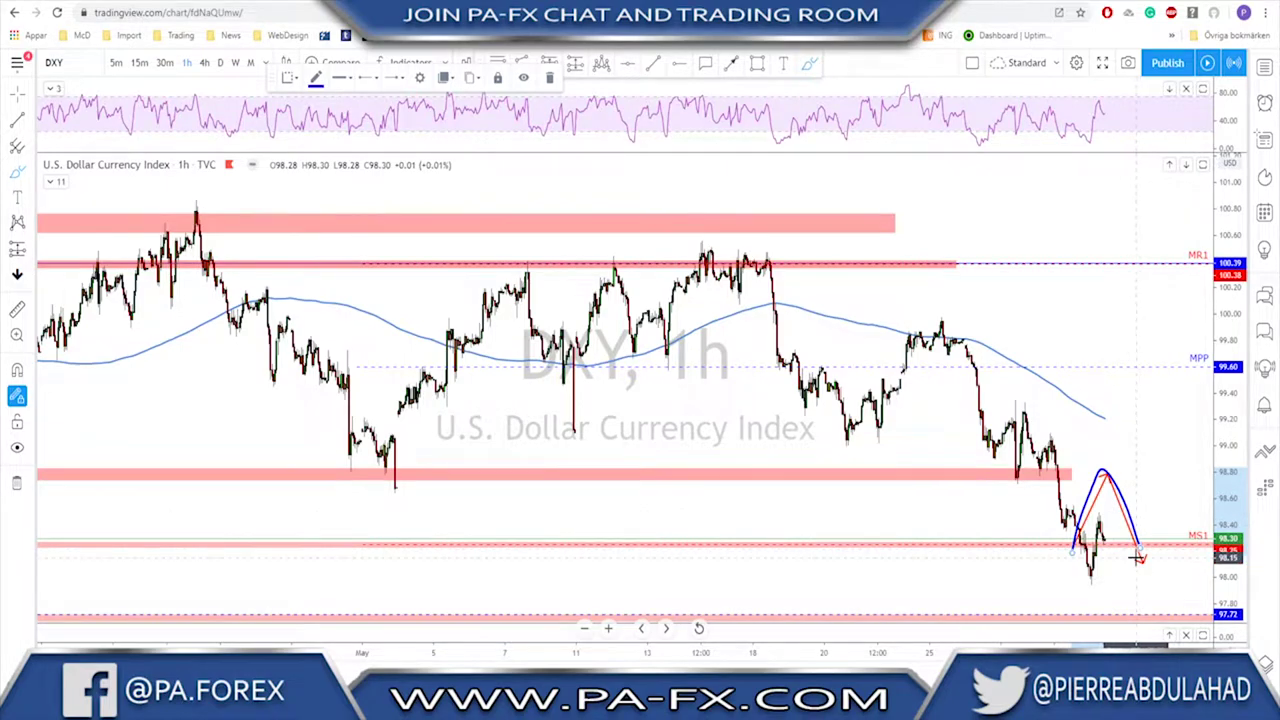
{"action": "key", "text": "ctrl+z"}
{"action": "scroll", "coordinate": [1085, 573], "scroll_direction": "up", "scroll_amount": 3}
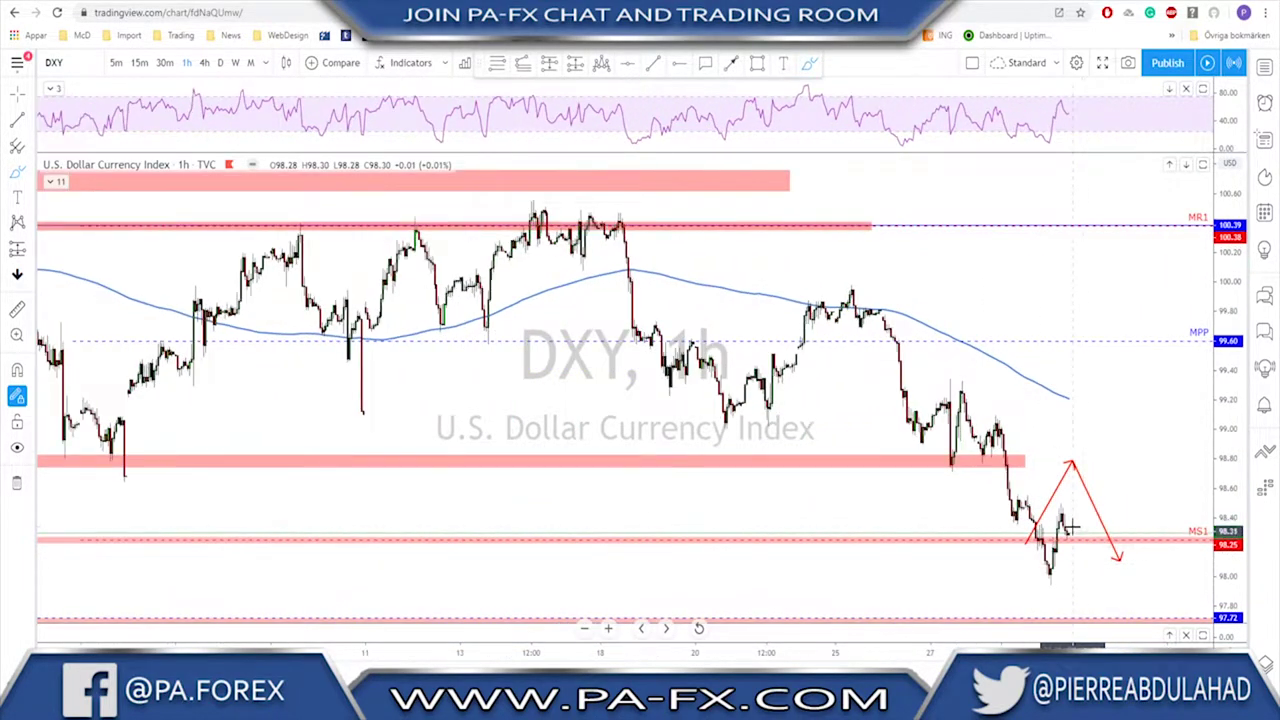
Trace the broken support zone near 98.80, circle the red arrow's peak on the 1-hour DXY chart, and undo both marks
{"action": "scroll", "coordinate": [1072, 500], "scroll_direction": "down", "scroll_amount": 5}
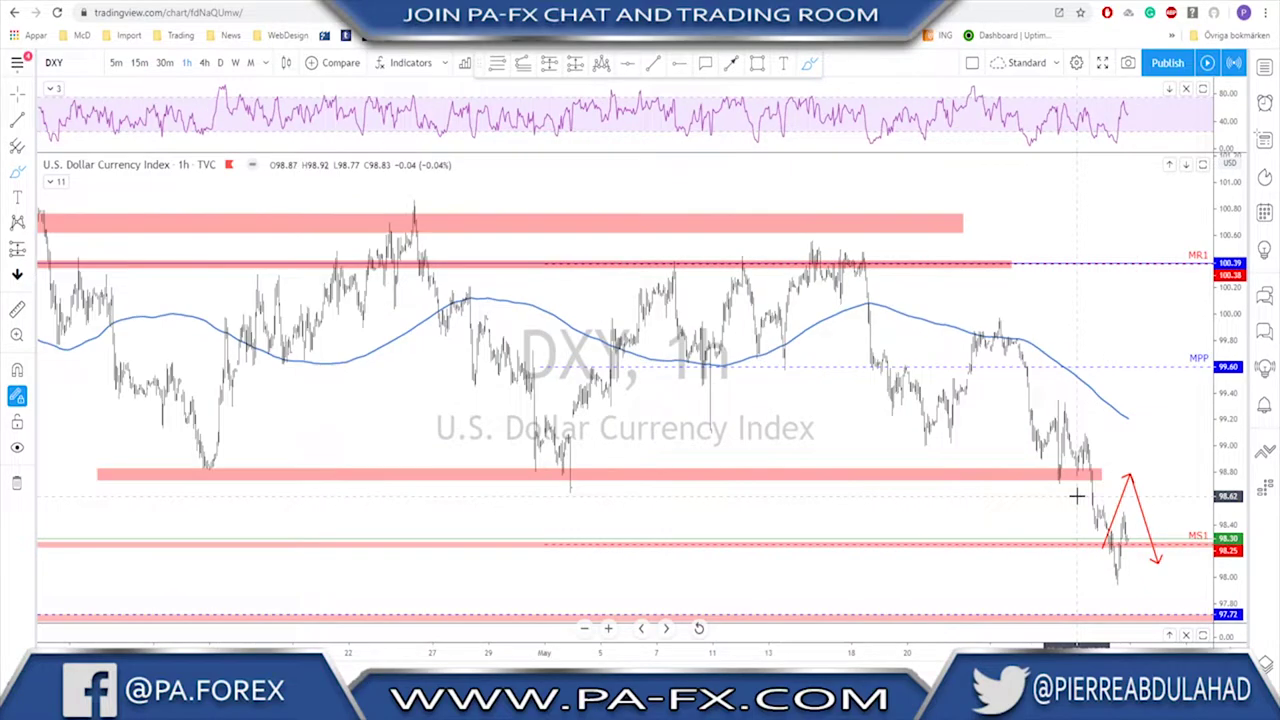
{"action": "scroll", "coordinate": [1041, 492], "scroll_direction": "down", "scroll_amount": 1}
{"action": "mouse_move", "coordinate": [223, 475]}
{"action": "left_mouse_down"}
{"action": "mouse_move", "coordinate": [534, 466]}
{"action": "mouse_move", "coordinate": [1154, 484]}
{"action": "mouse_move", "coordinate": [1138, 466]}
{"action": "left_mouse_up"}
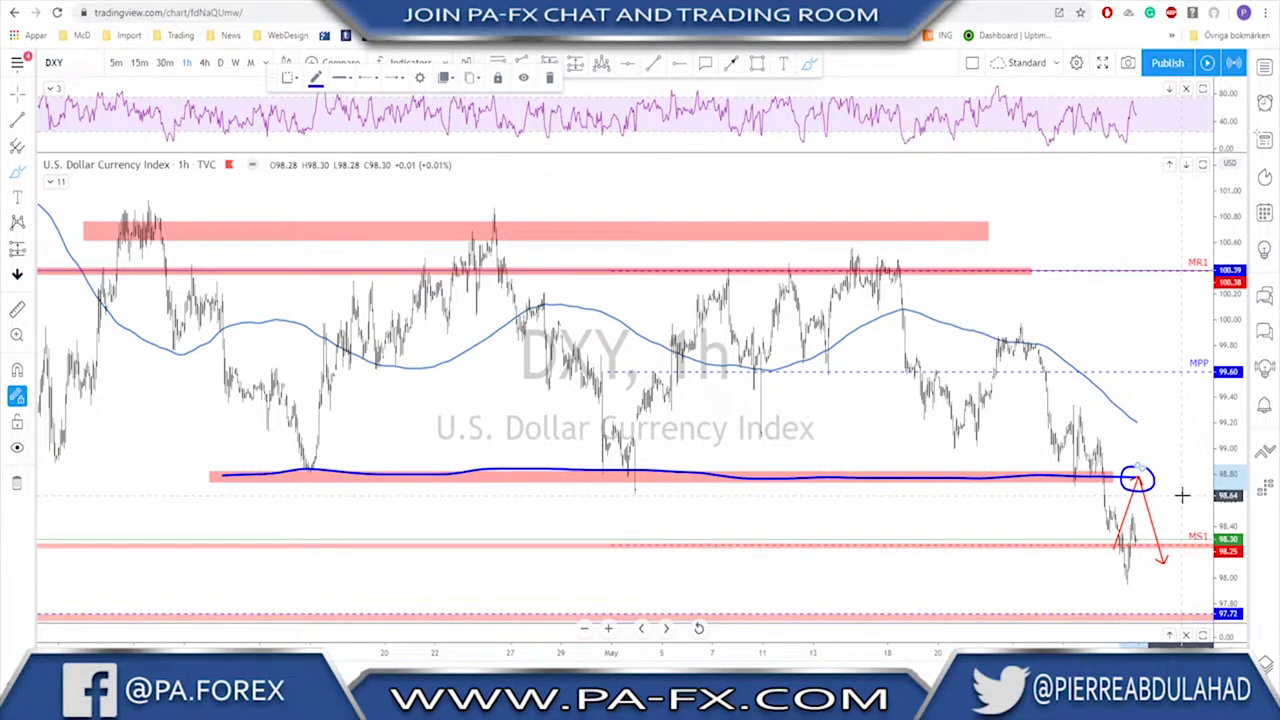
{"action": "key", "text": "ctrl+z"}
{"action": "key", "text": "ctrl+z"}
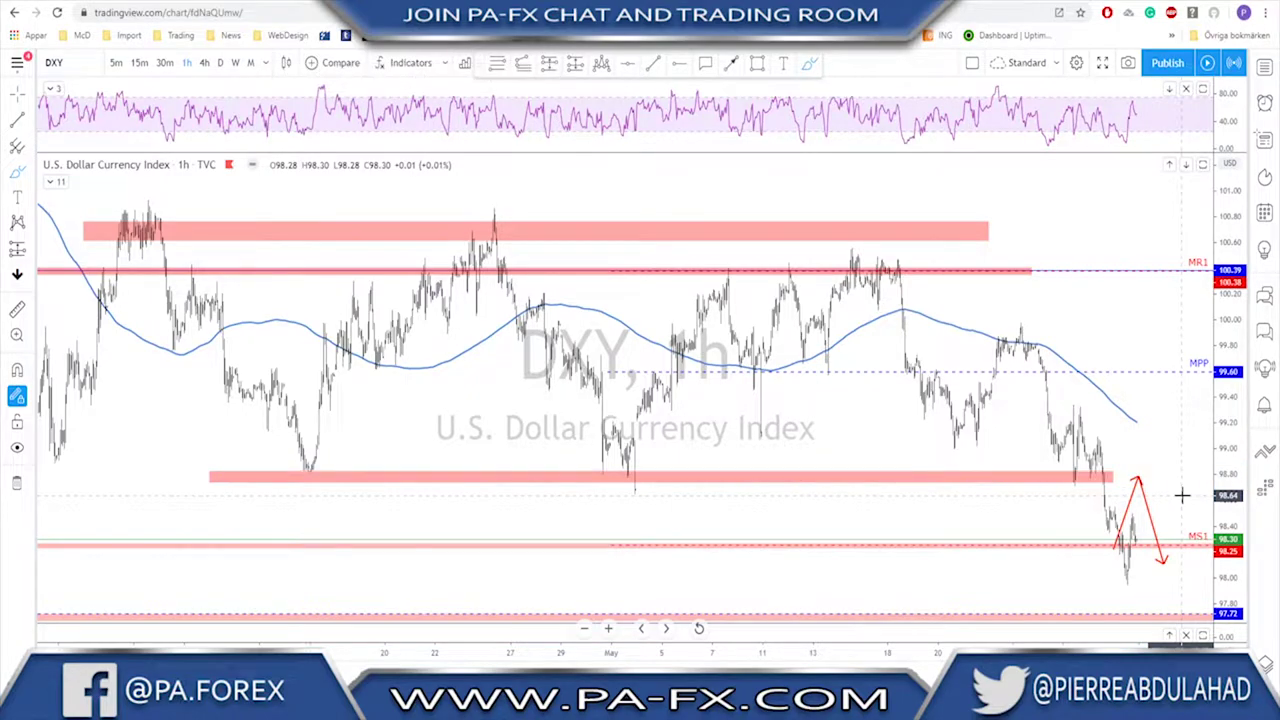
Bring up the daily USOIL chart and frame the 2020 drop and recovery
{"action": "scroll", "coordinate": [1150, 518], "scroll_direction": "up", "scroll_amount": 2}
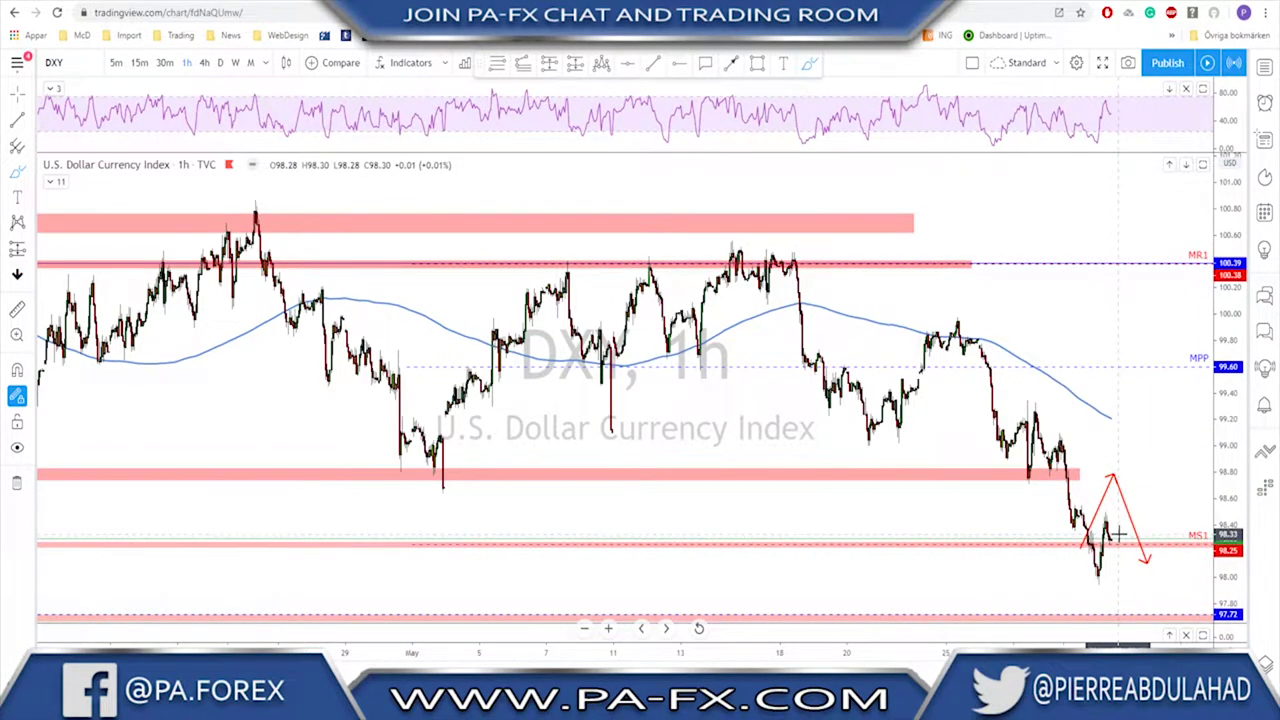
{"action": "scroll", "coordinate": [1120, 535], "scroll_direction": "up", "scroll_amount": 1}
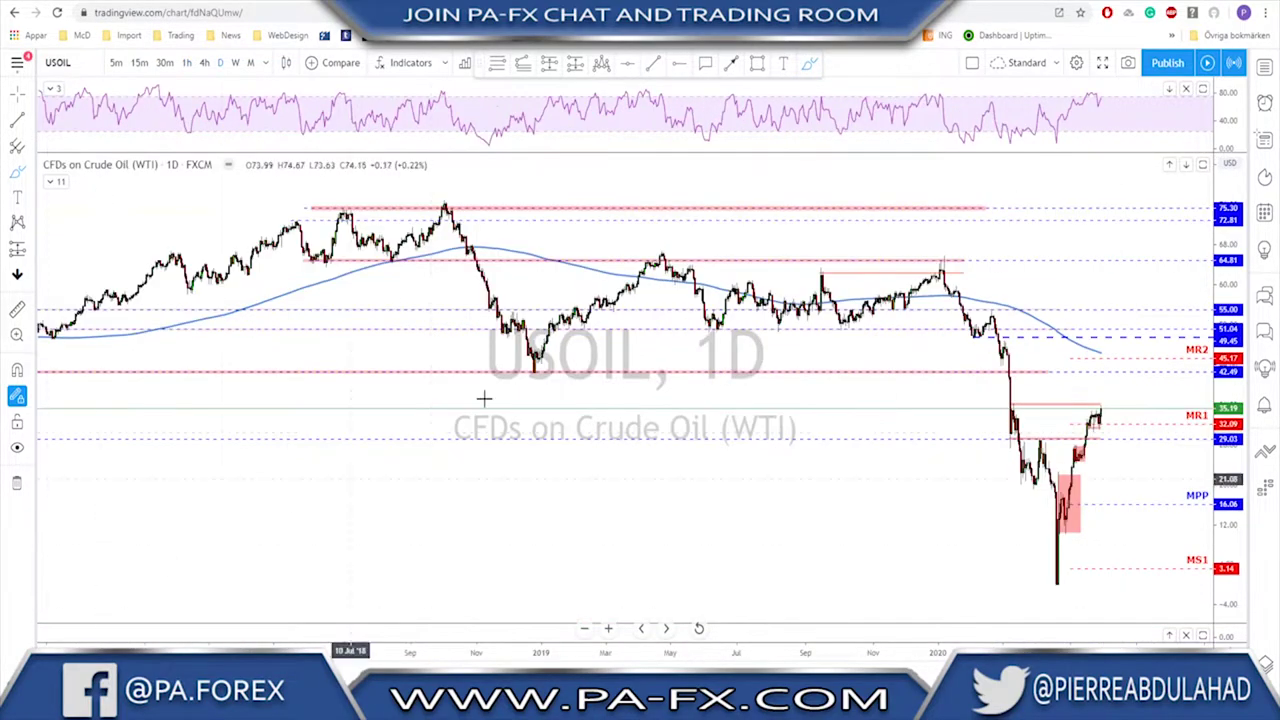
{"action": "scroll", "coordinate": [509, 388], "scroll_direction": "down", "scroll_amount": 3}
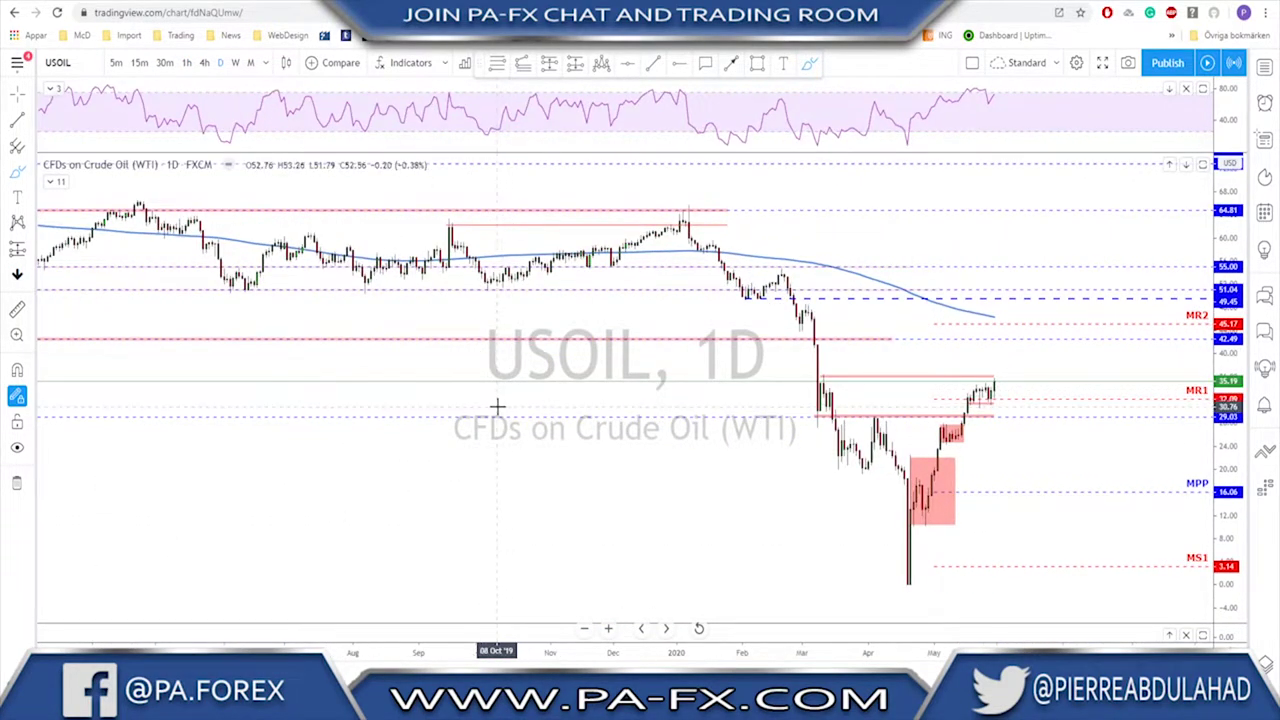
{"action": "scroll", "coordinate": [848, 459], "scroll_direction": "up", "scroll_amount": 2}
{"action": "scroll", "coordinate": [850, 459], "scroll_direction": "up", "scroll_amount": 2}
{"action": "scroll", "coordinate": [723, 409], "scroll_direction": "down", "scroll_amount": 1}
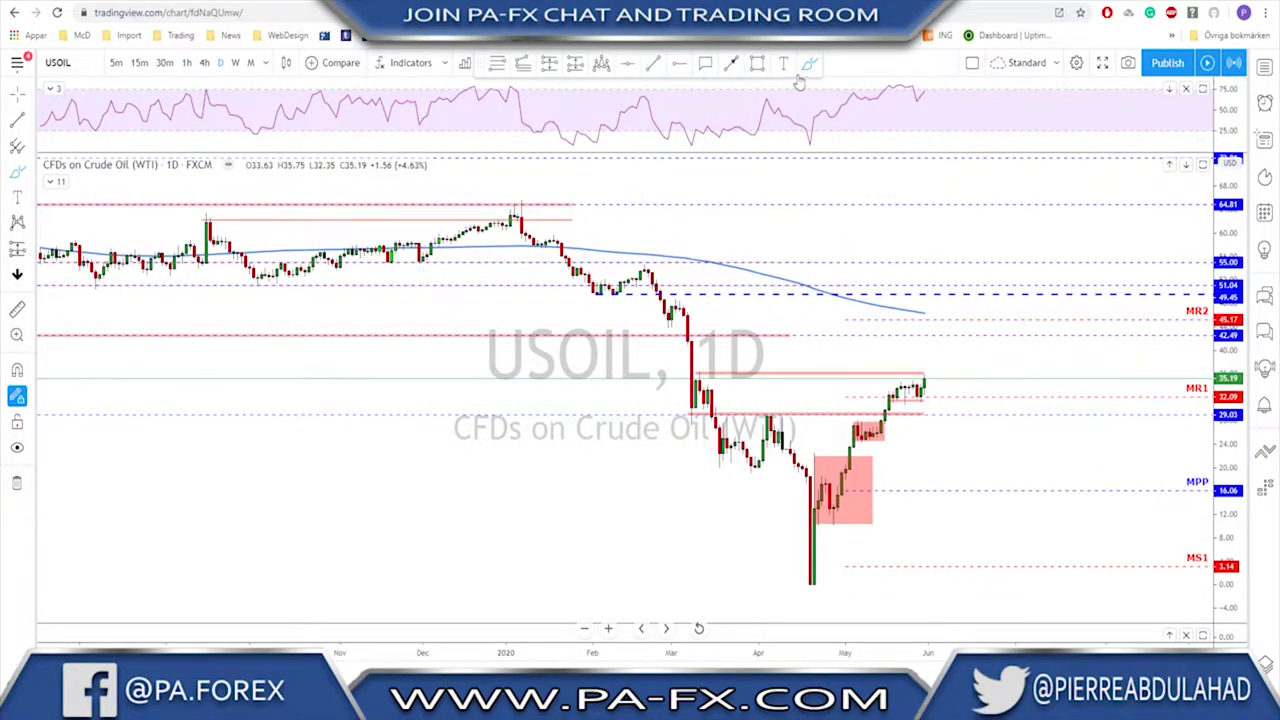
Circle the March high at the start of the upper resistance line on the daily USOIL chart and undo the circle
{"action": "left_click", "coordinate": [700, 373]}
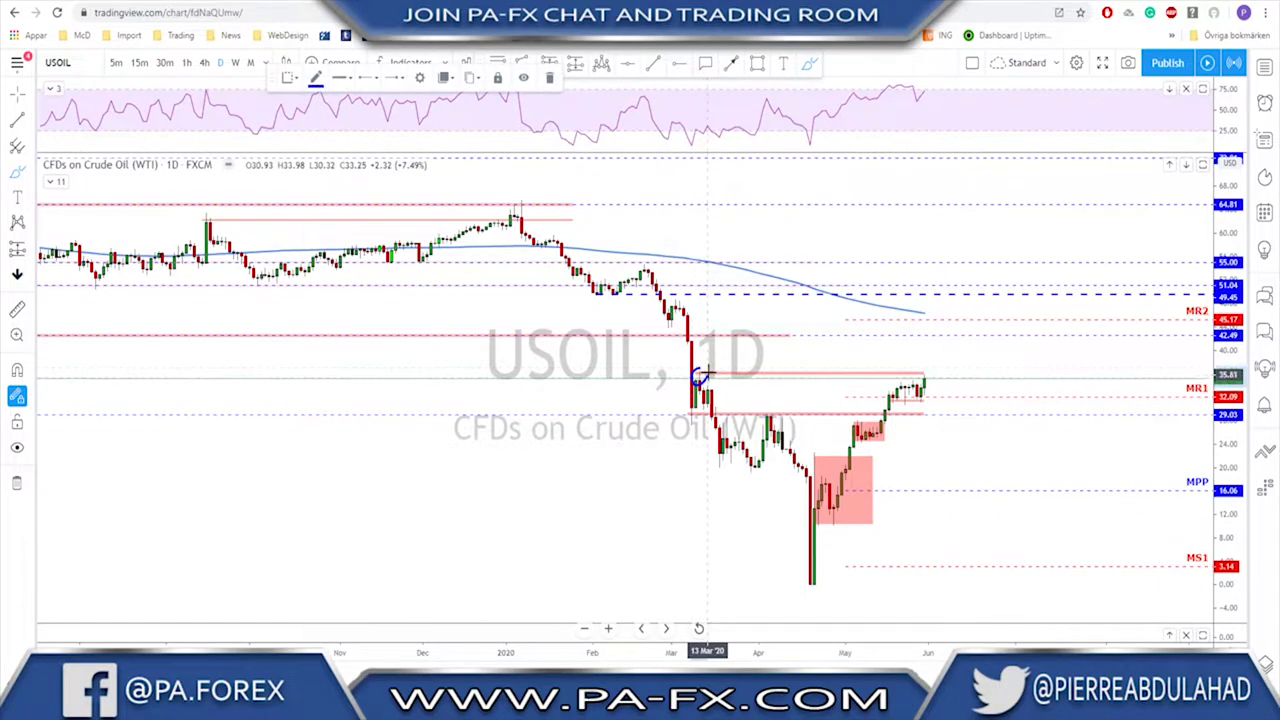
{"action": "scroll", "coordinate": [866, 396], "scroll_direction": "up", "scroll_amount": 2}
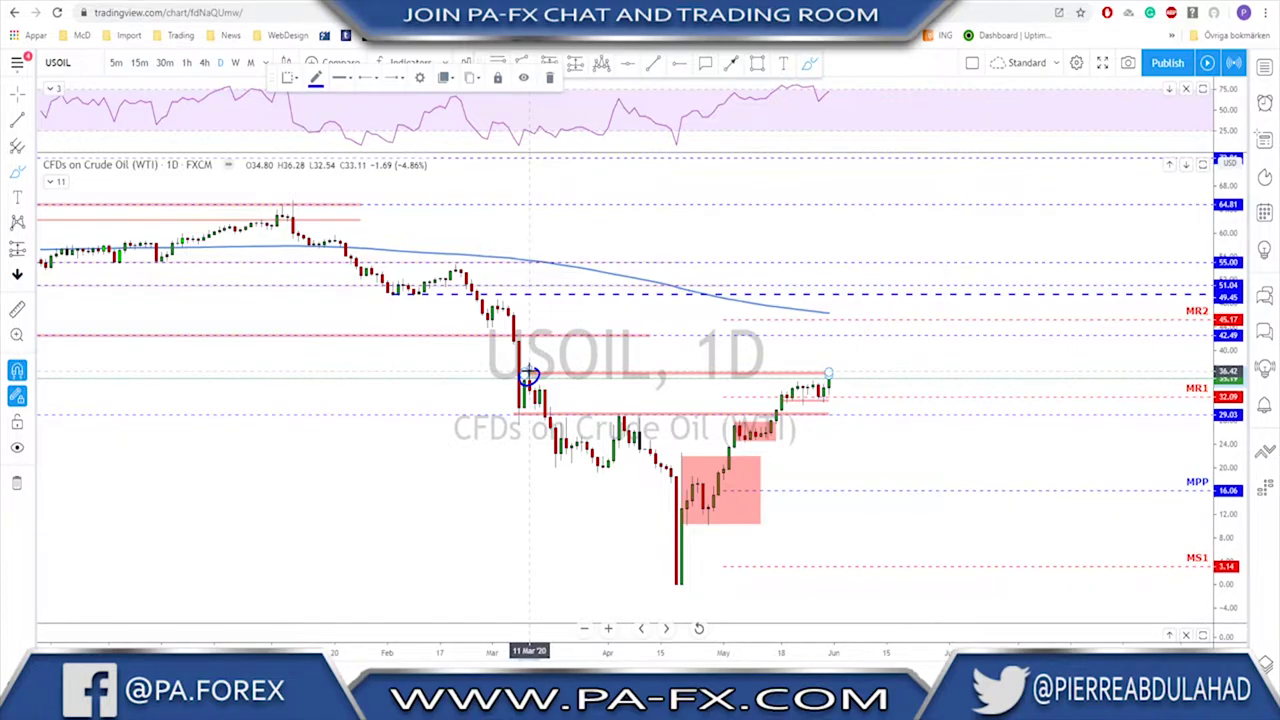
{"action": "key", "text": "ctrl+z"}
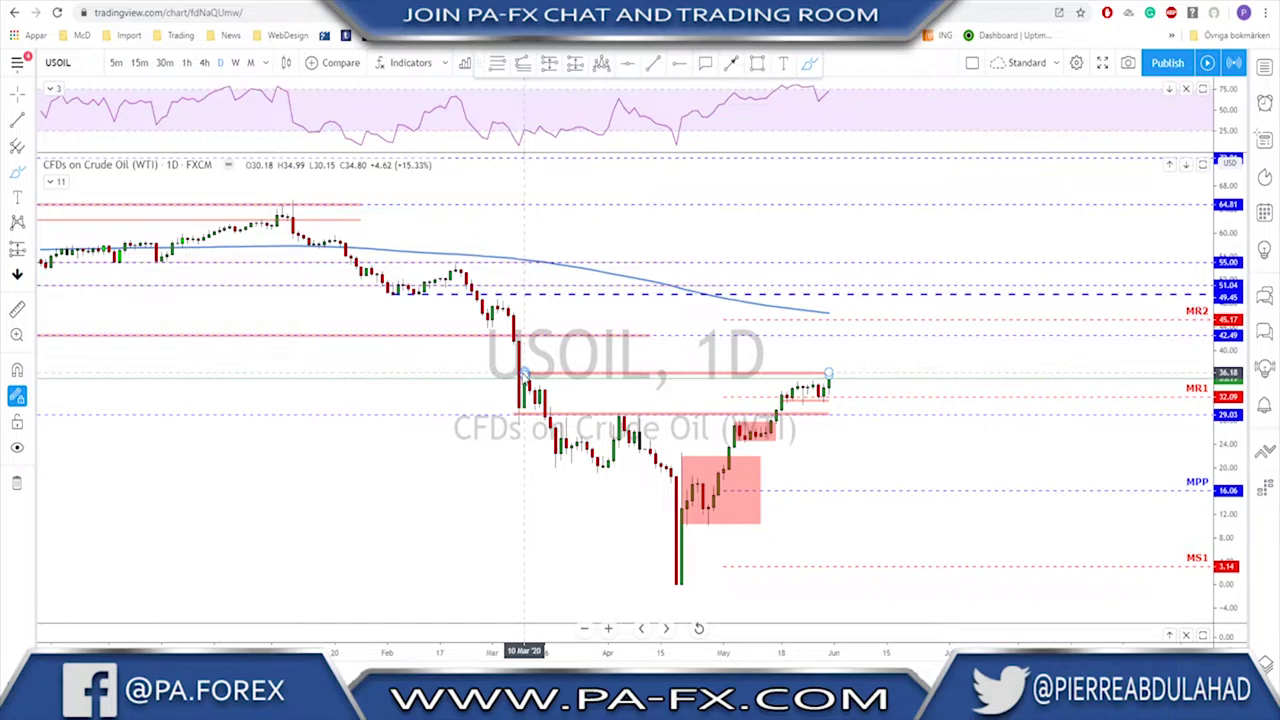
On the 4-hour USOIL chart, temporarily trace the rally from the April low and outline the late-May consolidation range
{"action": "left_click", "coordinate": [204, 62]}
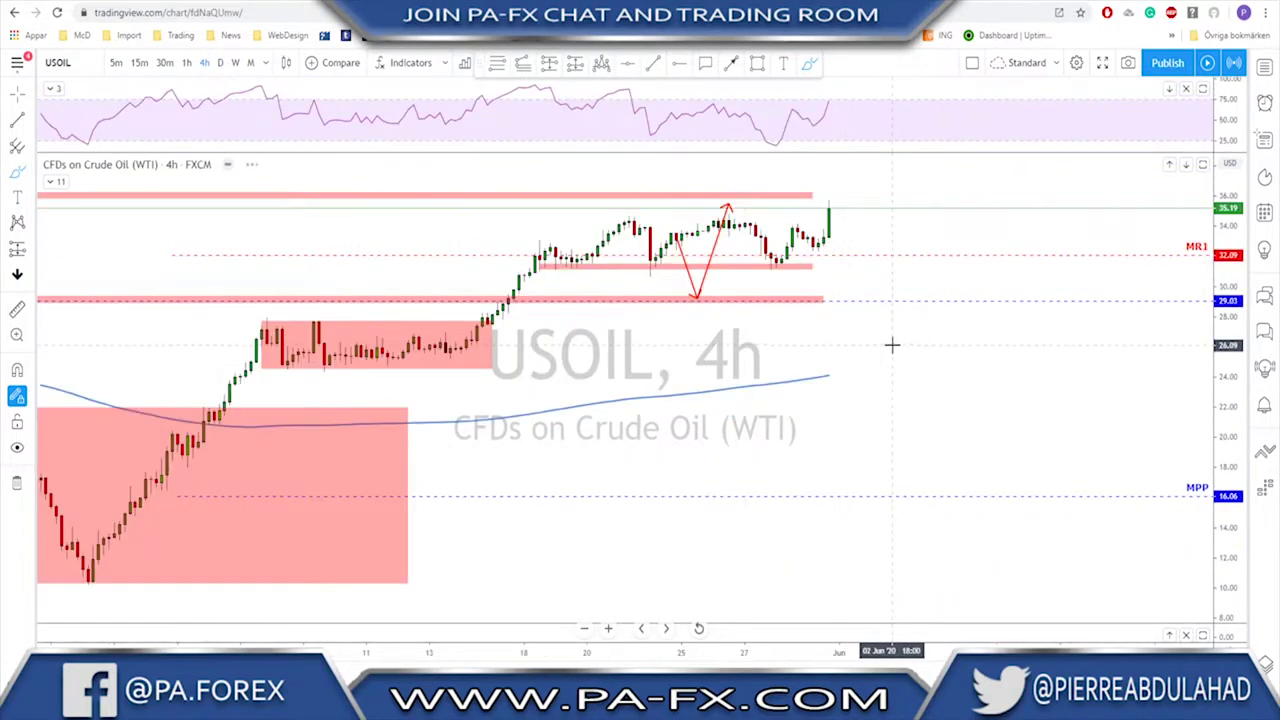
{"action": "scroll", "coordinate": [892, 344], "scroll_direction": "down", "scroll_amount": 5}
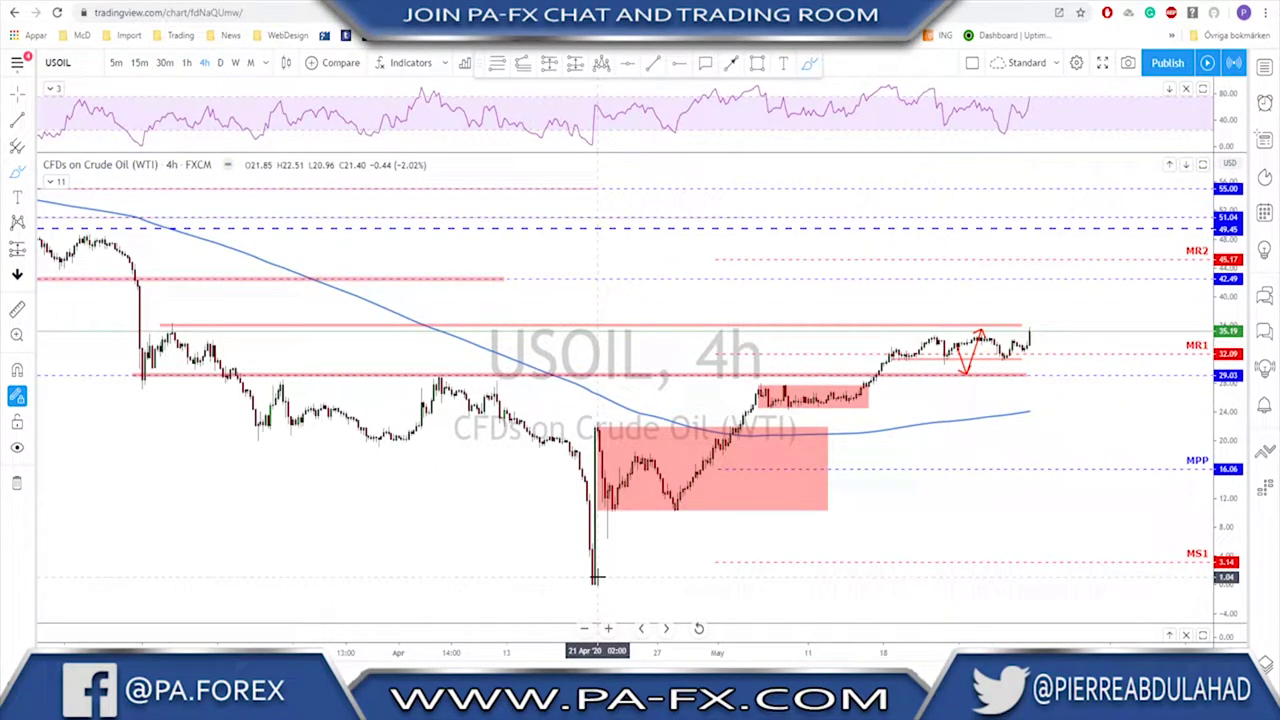
{"action": "mouse_move", "coordinate": [593, 589]}
{"action": "left_mouse_down"}
{"action": "mouse_move", "coordinate": [597, 428]}
{"action": "mouse_move", "coordinate": [668, 510]}
{"action": "mouse_move", "coordinate": [748, 398]}
{"action": "mouse_move", "coordinate": [768, 420]}
{"action": "mouse_move", "coordinate": [785, 397]}
{"action": "mouse_move", "coordinate": [862, 400]}
{"action": "mouse_move", "coordinate": [906, 350]}
{"action": "left_mouse_up"}
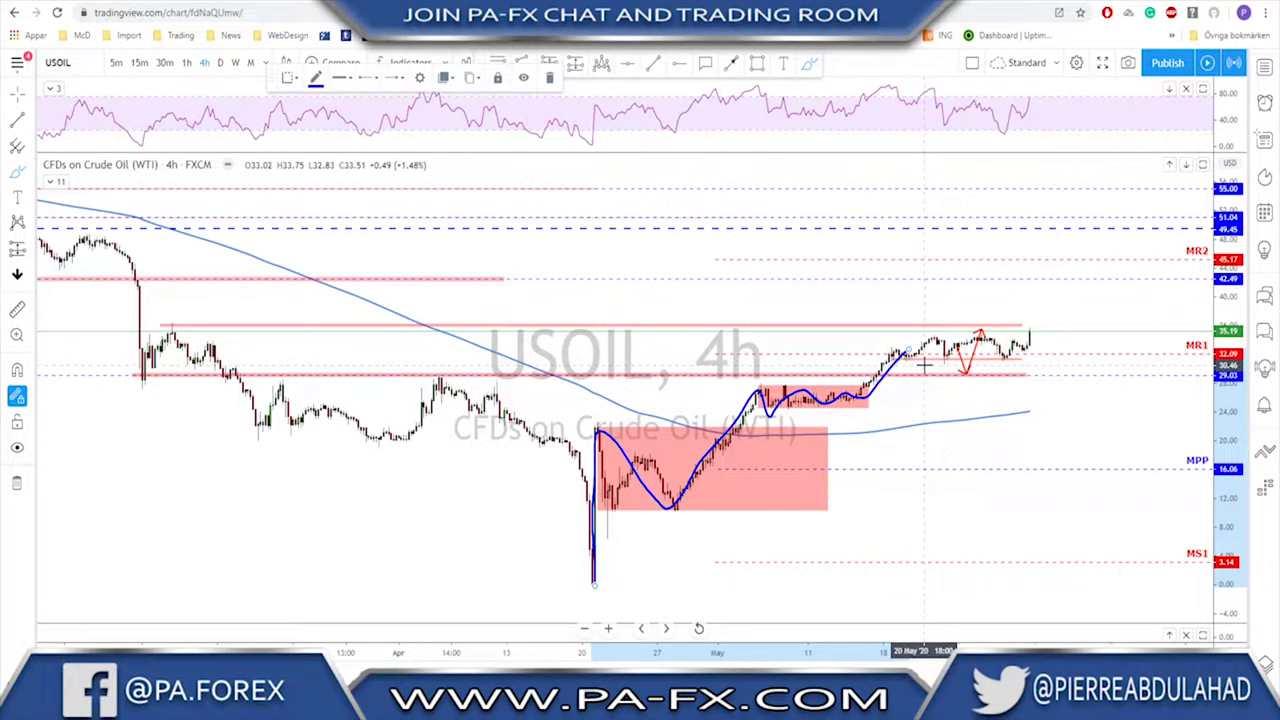
{"action": "key", "text": "Delete"}
{"action": "mouse_move", "coordinate": [897, 356]}
{"action": "left_mouse_down"}
{"action": "mouse_move", "coordinate": [1018, 350]}
{"action": "mouse_move", "coordinate": [1032, 335]}
{"action": "mouse_move", "coordinate": [967, 313]}
{"action": "left_mouse_up"}
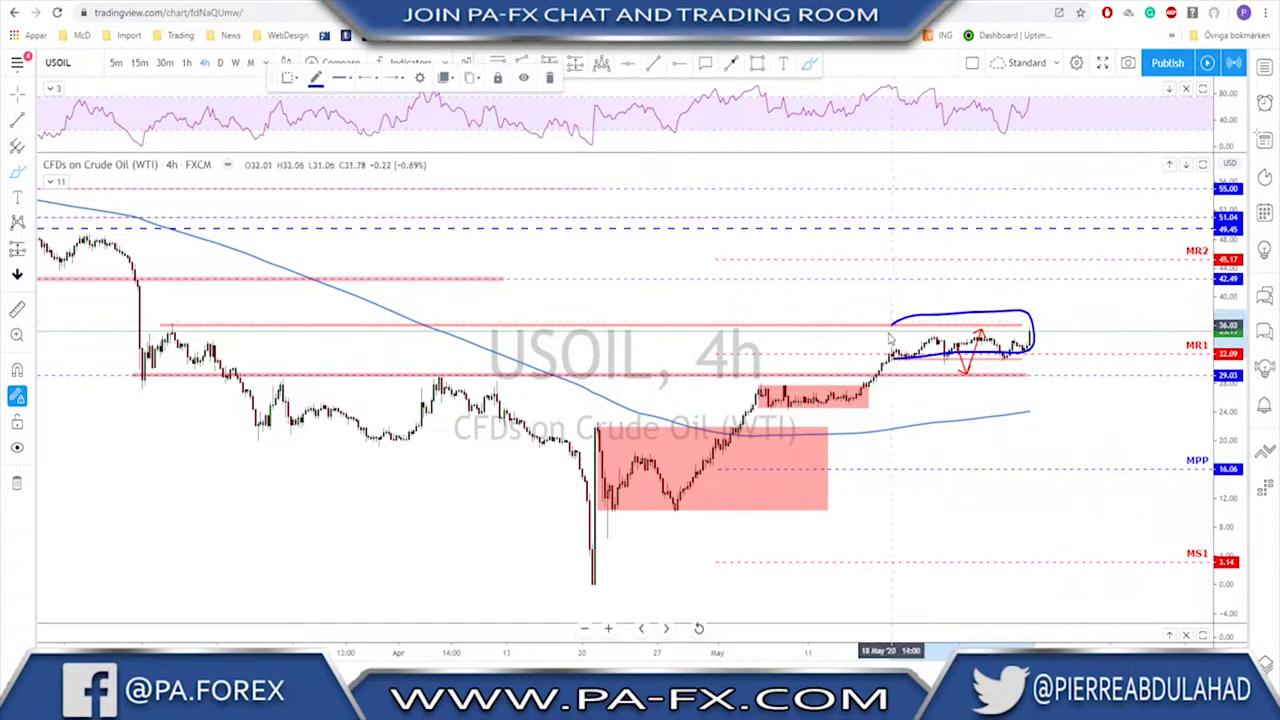
{"action": "key", "text": "Delete"}
Temporarily mark the March high at the upper resistance zone on the 4-hour USOIL chart with the Brush
{"action": "scroll", "coordinate": [1016, 407], "scroll_direction": "up", "scroll_amount": 4}
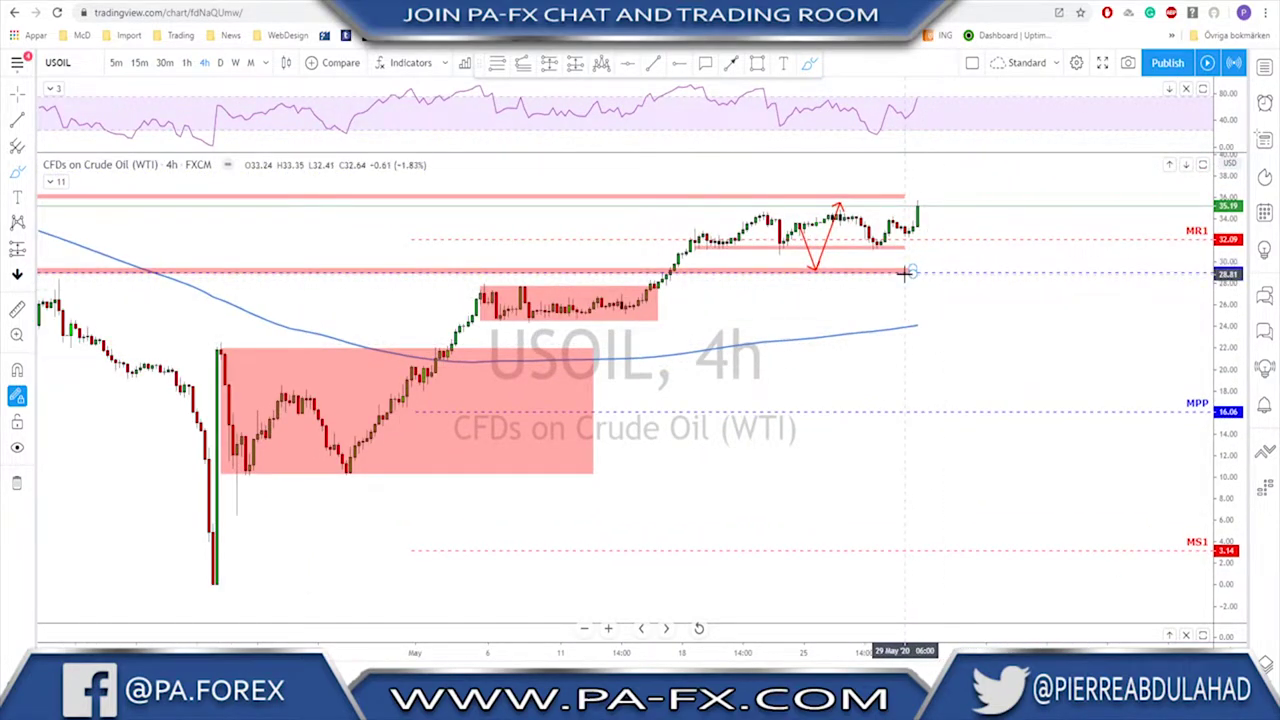
{"action": "scroll", "coordinate": [904, 272], "scroll_direction": "down", "scroll_amount": 4}
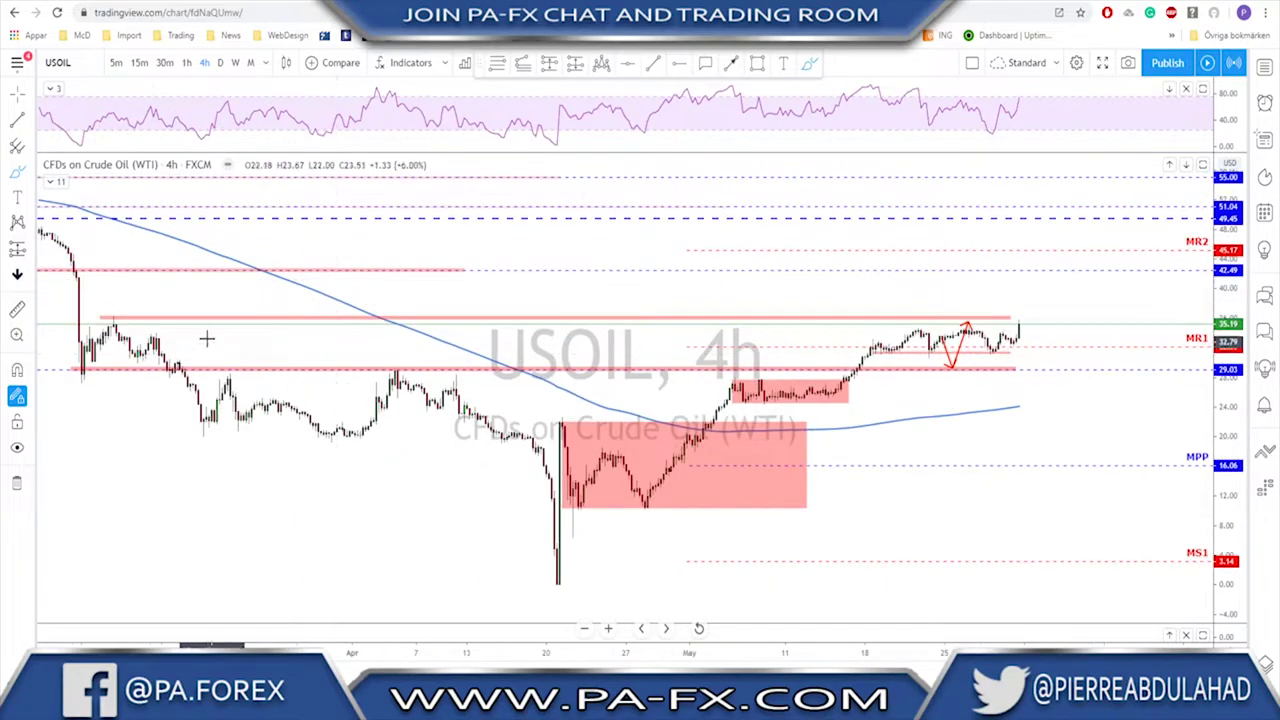
{"action": "mouse_move", "coordinate": [116, 311]}
{"action": "left_mouse_down"}
{"action": "mouse_move", "coordinate": [106, 316]}
{"action": "mouse_move", "coordinate": [124, 318]}
{"action": "left_mouse_up"}
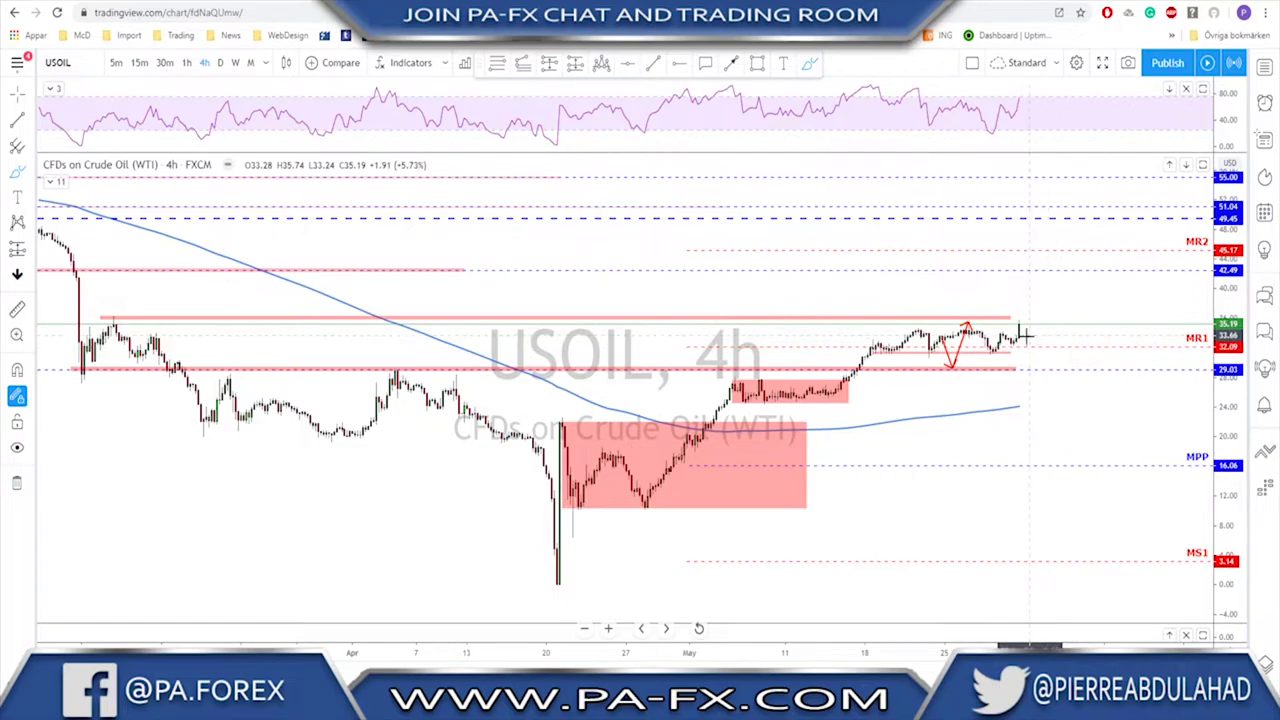
Encircle the March high where the upper resistance zone begins on the 4-hour USOIL chart with the Brush
{"action": "scroll", "coordinate": [1022, 340], "scroll_direction": "up", "scroll_amount": 1}
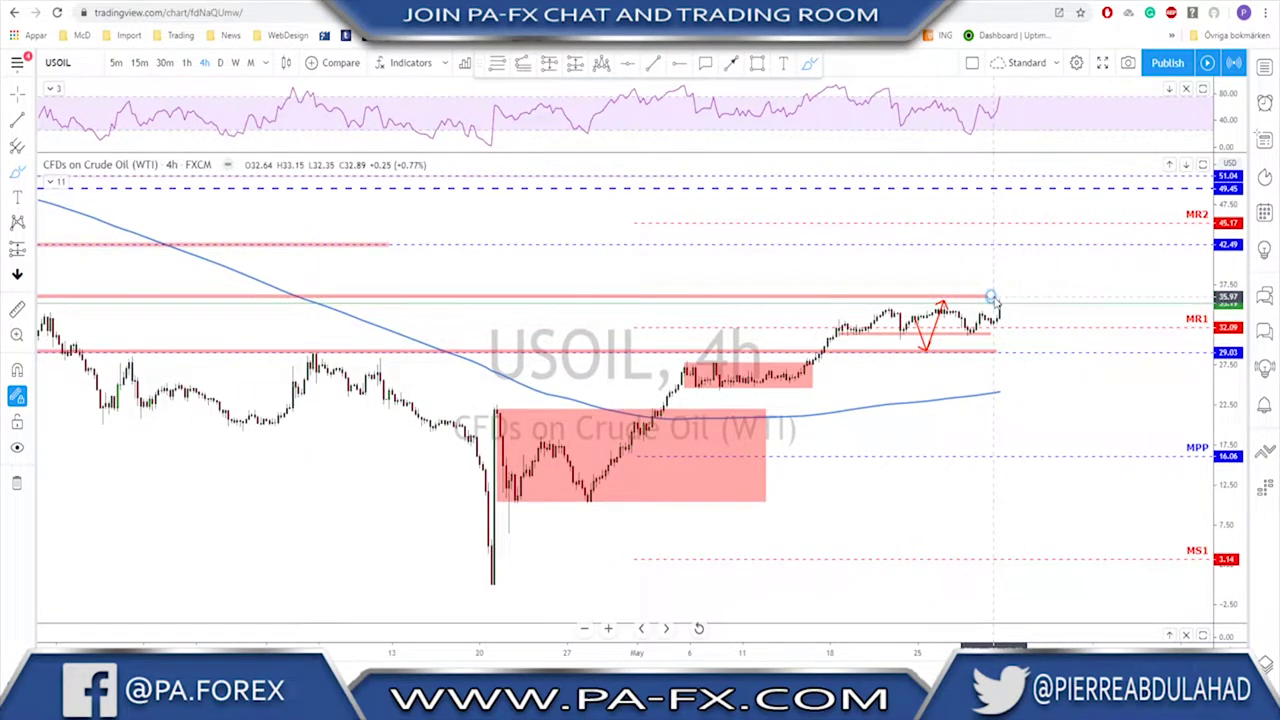
{"action": "scroll", "coordinate": [991, 297], "scroll_direction": "down", "scroll_amount": 1}
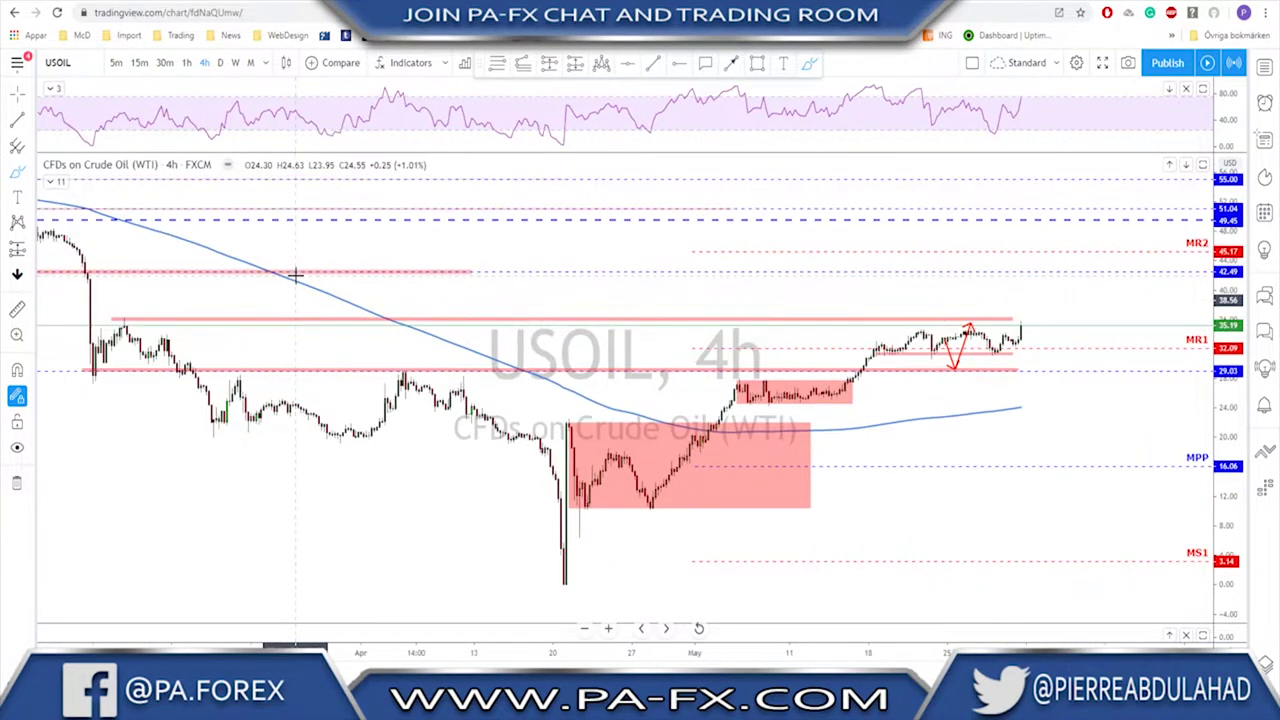
{"action": "left_click", "coordinate": [120, 319]}
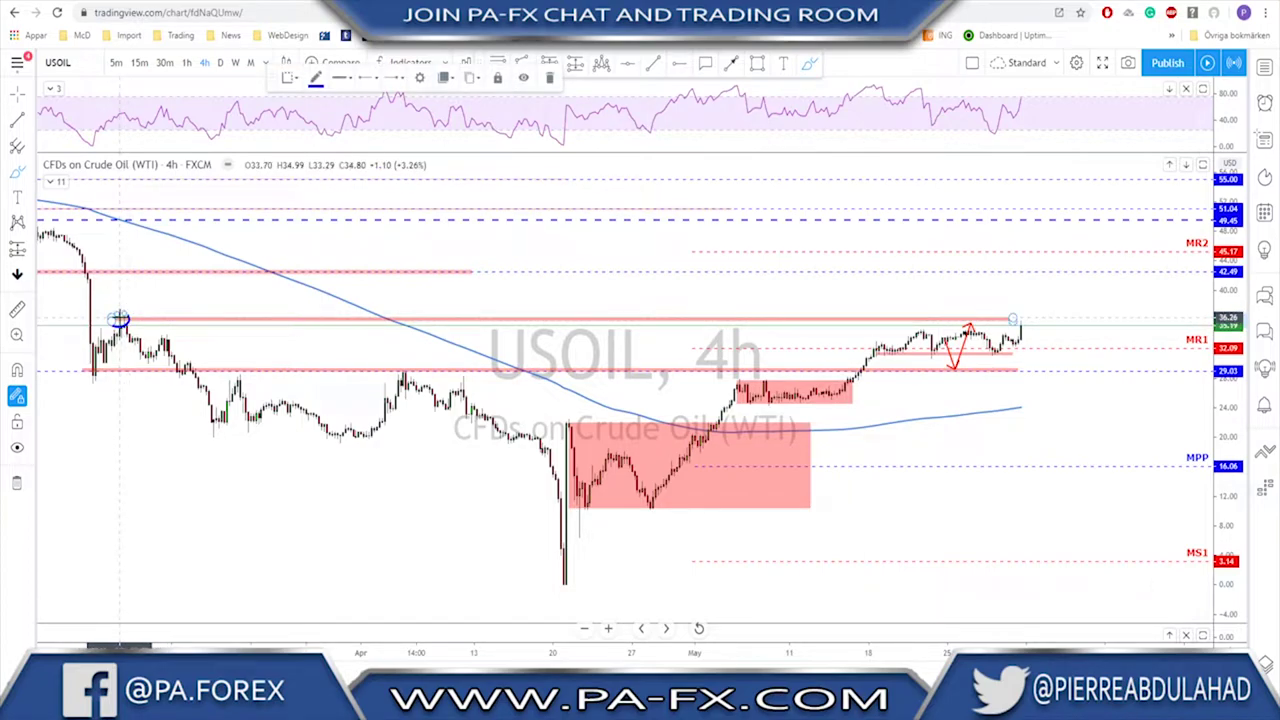
{"action": "scroll", "coordinate": [925, 370], "scroll_direction": "up", "scroll_amount": 3}
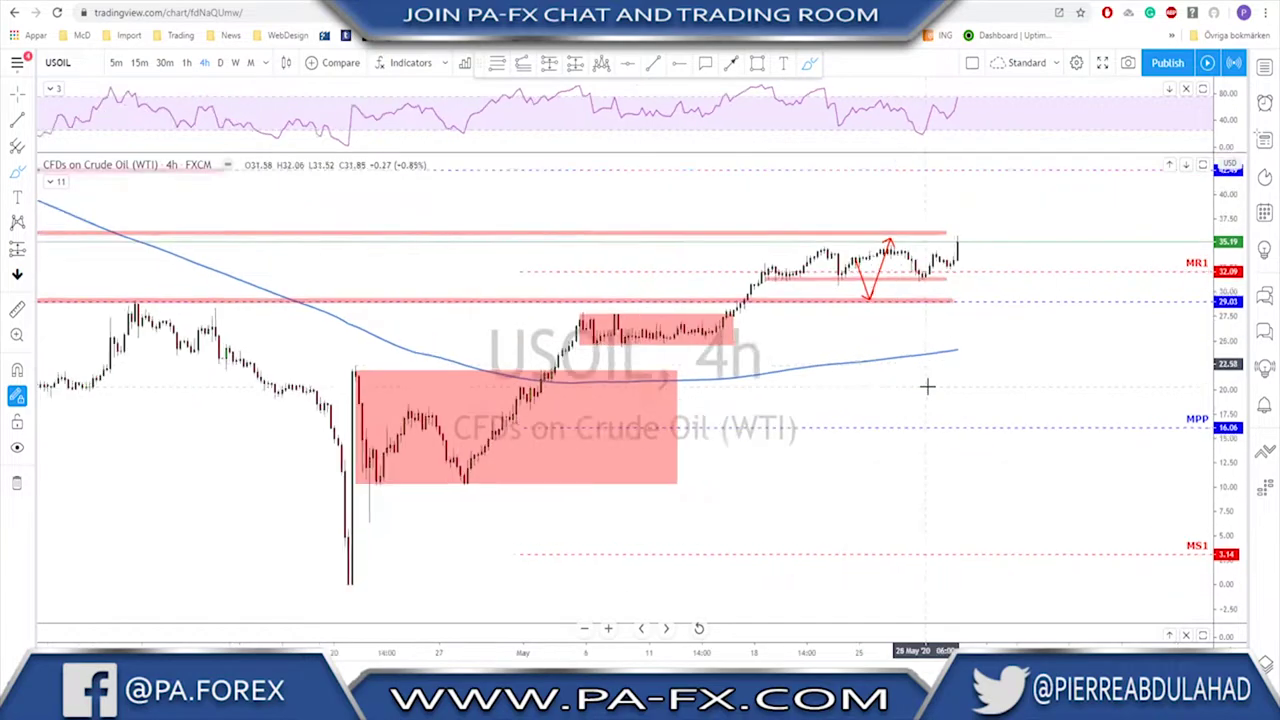
Trace the short support zone below MR1 on the 4-hour USOIL chart and circle the three late-May lows resting on it
{"action": "scroll", "coordinate": [900, 338], "scroll_direction": "up", "scroll_amount": 2}
{"action": "scroll", "coordinate": [806, 283], "scroll_direction": "up", "scroll_amount": 2}
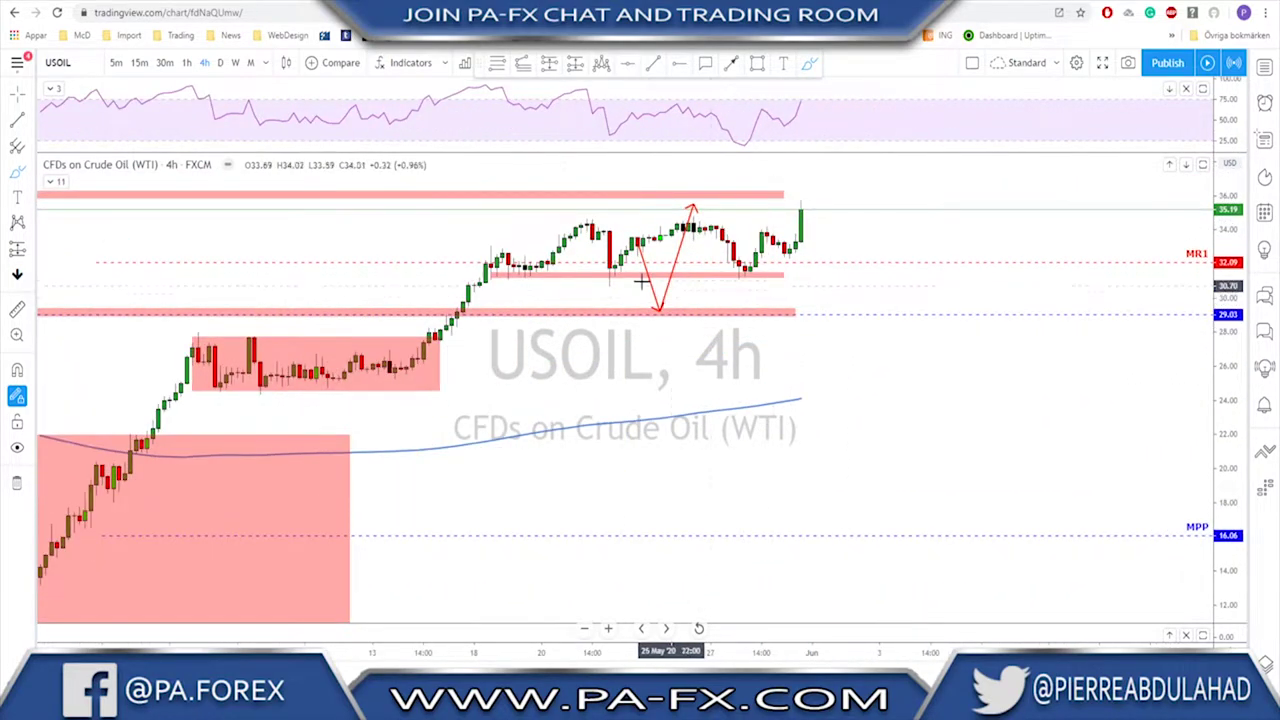
{"action": "left_click_drag", "start_coordinate": [498, 272], "coordinate": [808, 276]}
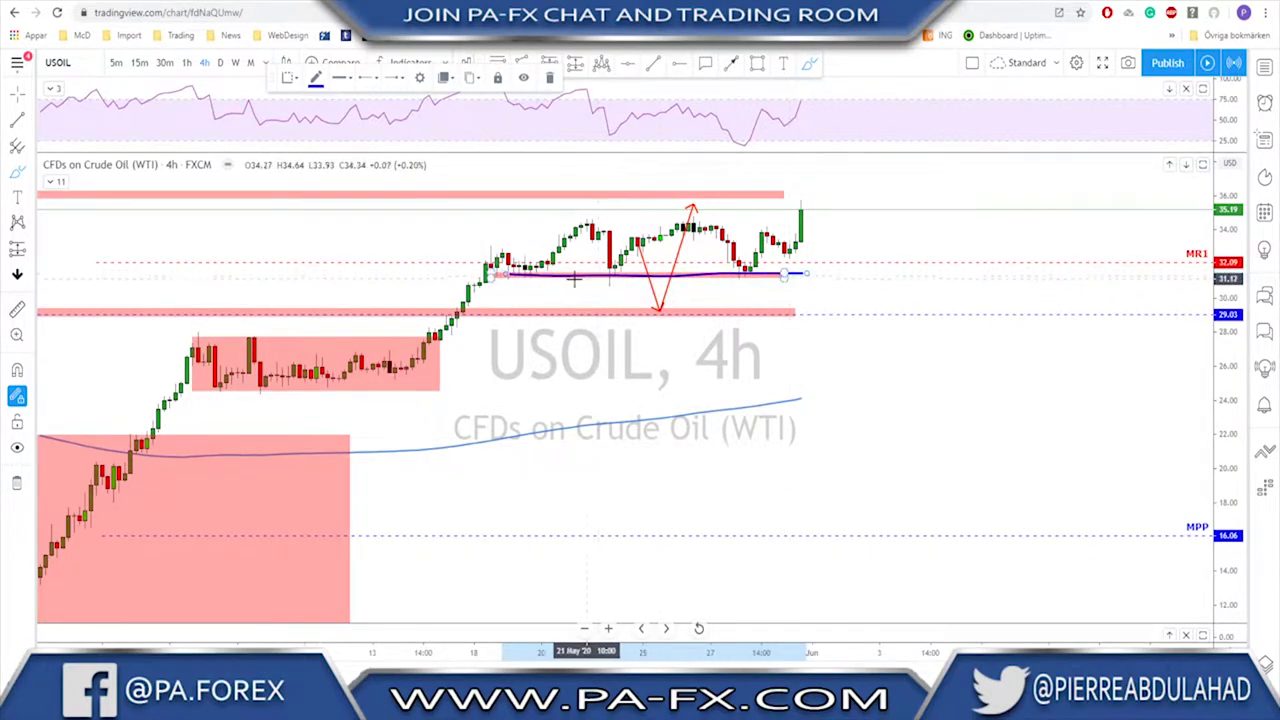
{"action": "mouse_move", "coordinate": [532, 266]}
{"action": "left_mouse_down"}
{"action": "mouse_move", "coordinate": [490, 272]}
{"action": "mouse_move", "coordinate": [614, 274]}
{"action": "left_mouse_up"}
{"action": "mouse_move", "coordinate": [765, 272]}
{"action": "left_mouse_down"}
{"action": "mouse_move", "coordinate": [740, 266]}
{"action": "mouse_move", "coordinate": [738, 278]}
{"action": "mouse_move", "coordinate": [758, 270]}
{"action": "left_mouse_up"}
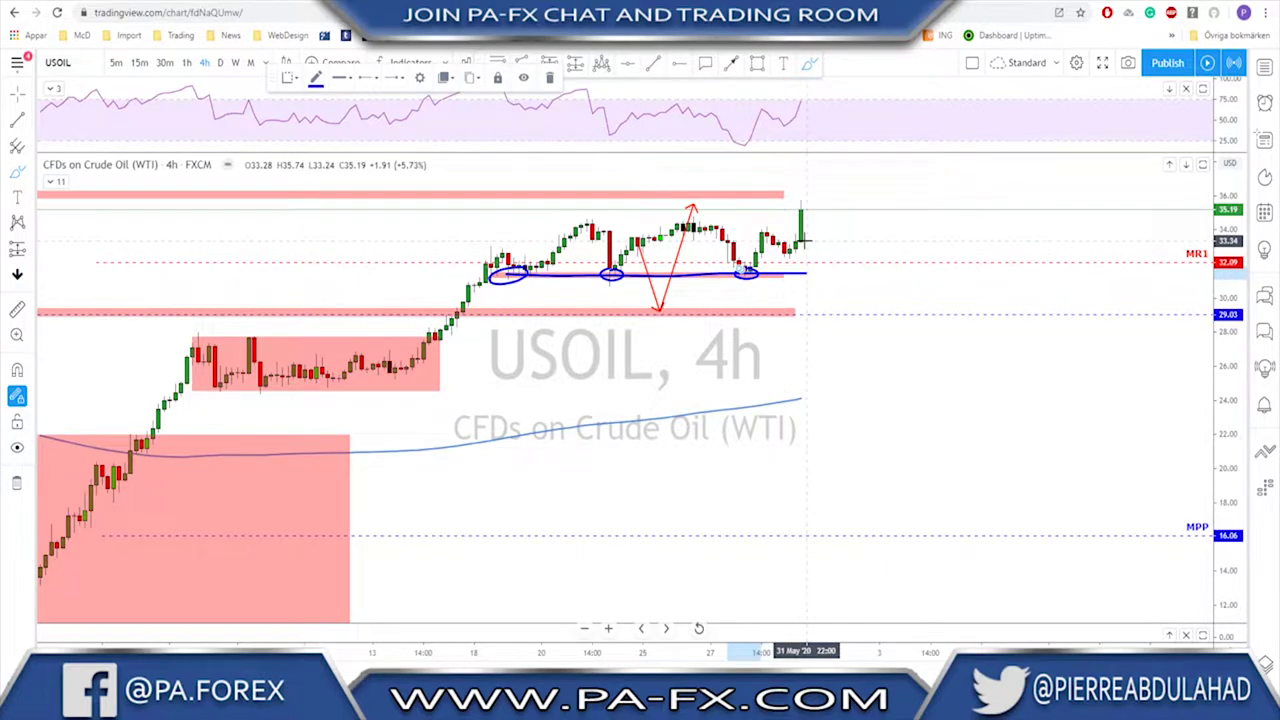
Sketch a projected drop to the 29.03 support zone with a rebound, and undo all the support annotations on USOIL
{"action": "mouse_move", "coordinate": [801, 208]}
{"action": "left_mouse_down"}
{"action": "mouse_move", "coordinate": [850, 313]}
{"action": "mouse_move", "coordinate": [871, 238]}
{"action": "left_mouse_up"}
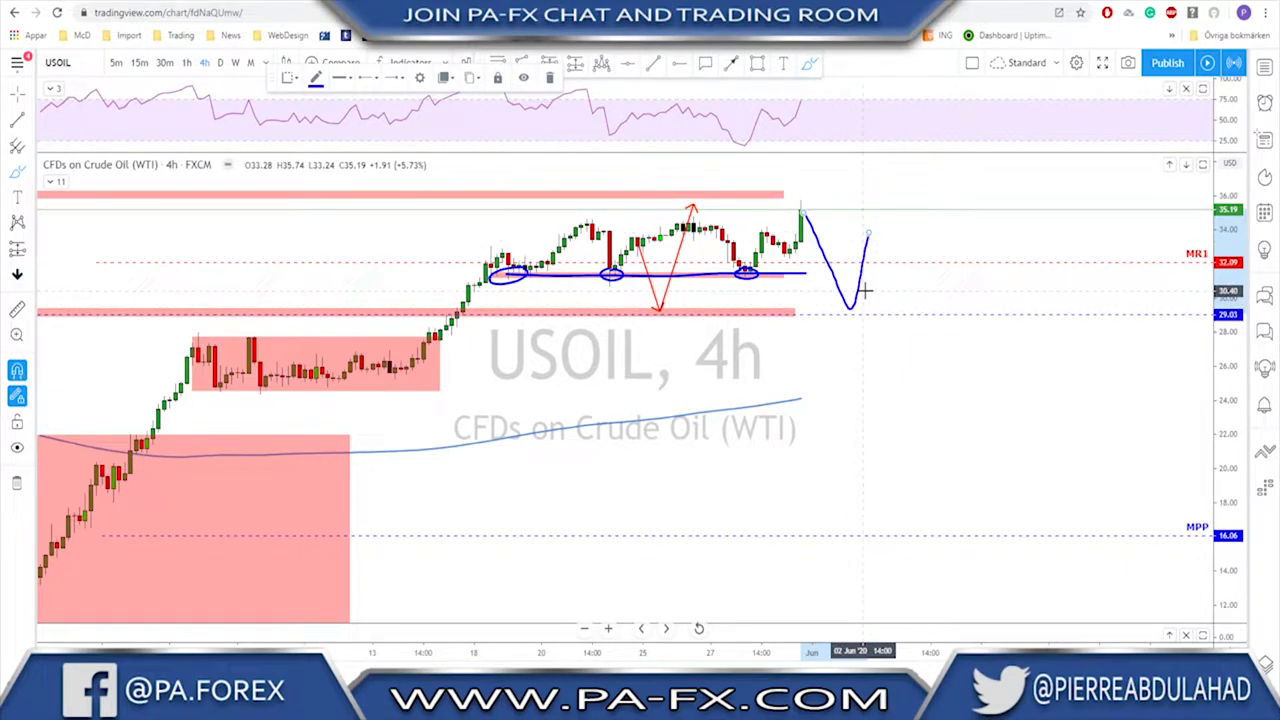
{"action": "key", "text": "ctrl+z"}
{"action": "key", "text": "ctrl+z"}
{"action": "key", "text": "ctrl+z"}
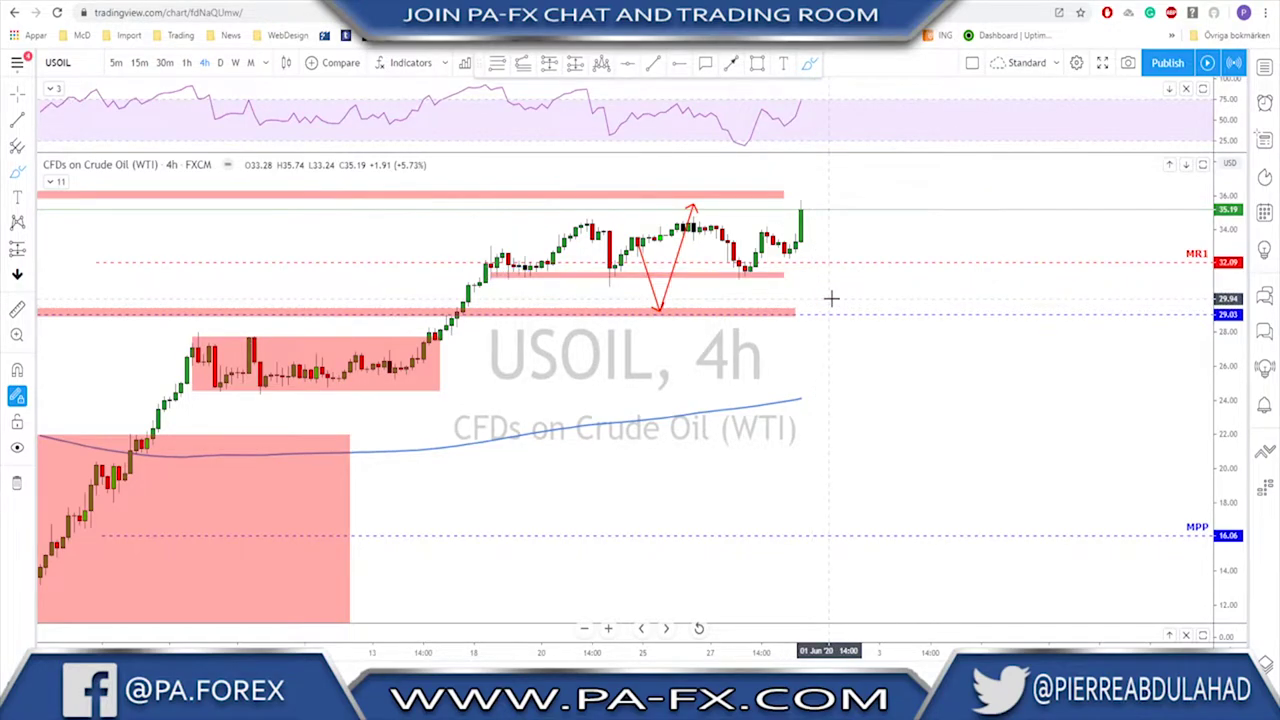
Temporarily sketch a breakout above the upper USOIL resistance zone with a retest of the late-May highs and a bounce, and undo the strokes
{"action": "scroll", "coordinate": [840, 297], "scroll_direction": "down", "scroll_amount": 2}
{"action": "scroll", "coordinate": [890, 265], "scroll_direction": "up", "scroll_amount": 1}
{"action": "mouse_move", "coordinate": [850, 212]}
{"action": "left_mouse_down"}
{"action": "mouse_move", "coordinate": [858, 156]}
{"action": "mouse_move", "coordinate": [886, 197]}
{"action": "left_mouse_up"}
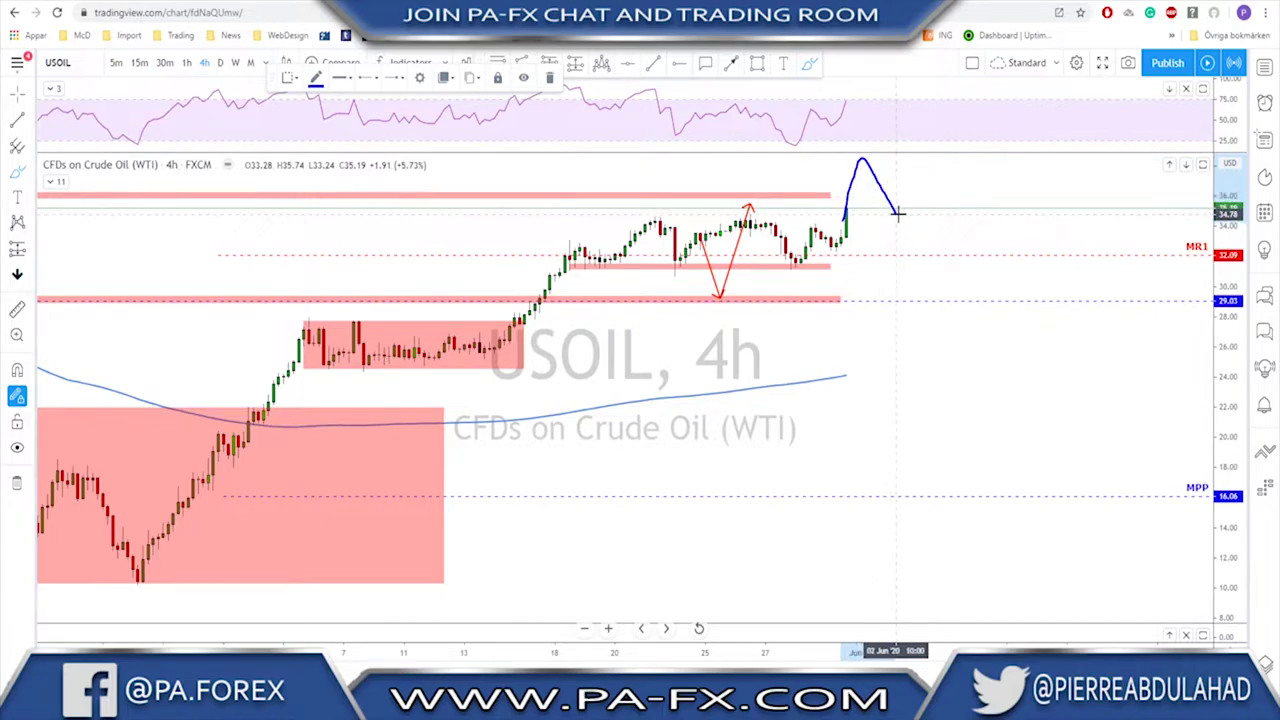
{"action": "mouse_move", "coordinate": [638, 216]}
{"action": "left_mouse_down"}
{"action": "mouse_move", "coordinate": [898, 222]}
{"action": "mouse_move", "coordinate": [925, 163]}
{"action": "left_mouse_up"}
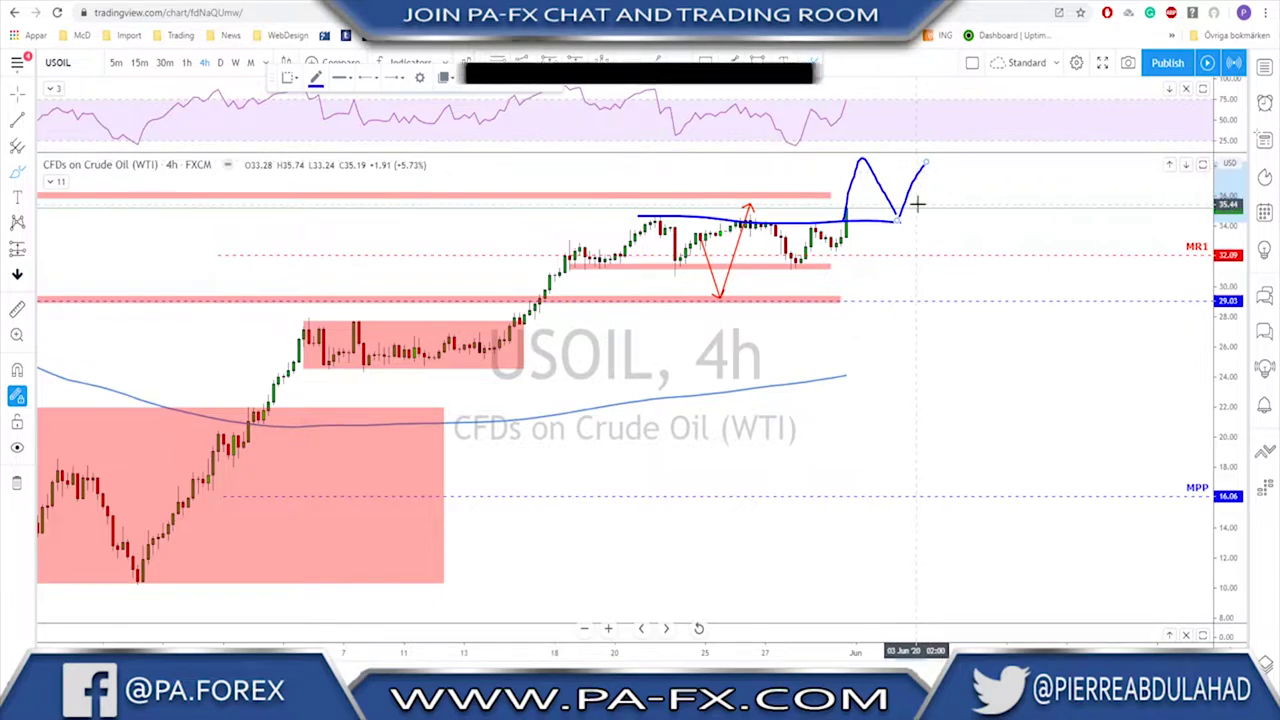
{"action": "key", "text": "ctrl+z"}
{"action": "key", "text": "ctrl+z"}
{"action": "key", "text": "ctrl+z"}
Bring up the 4-hour GOLD chart and temporarily trace the support zone near 1695, circling its lows and the trendline breakout
{"action": "key", "text": "Down"}
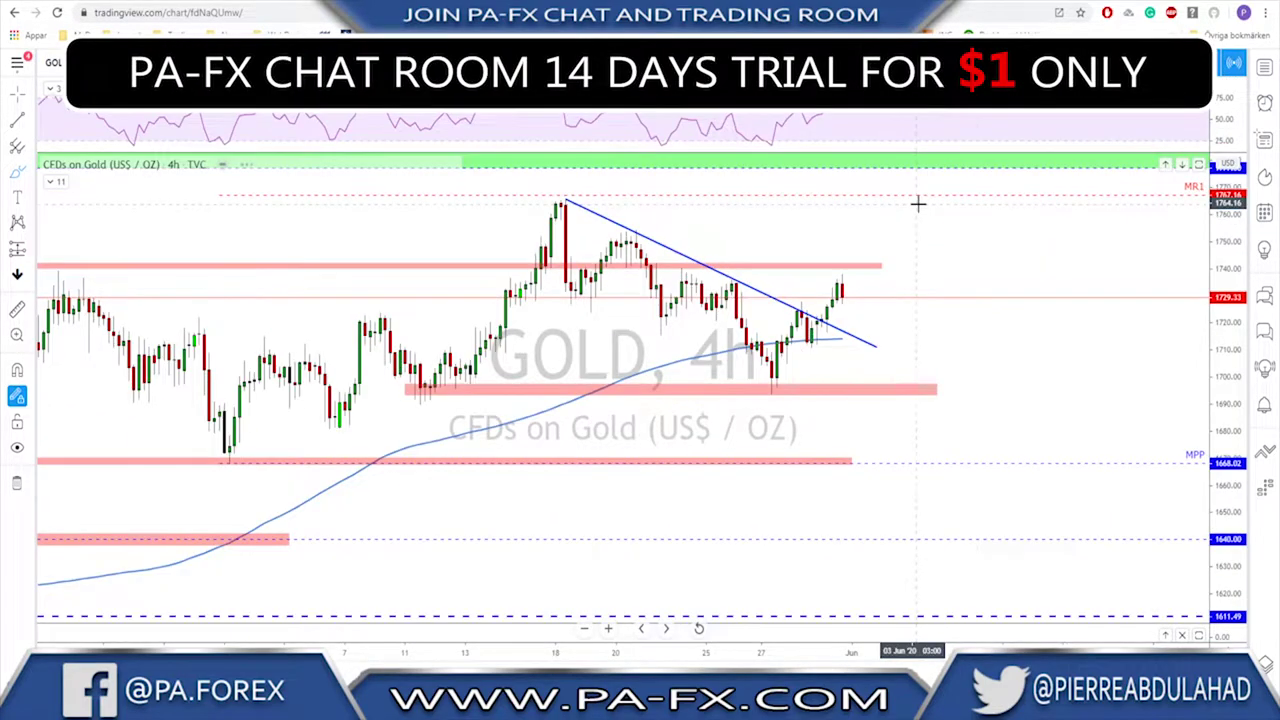
{"action": "scroll", "coordinate": [883, 316], "scroll_direction": "down", "scroll_amount": 1}
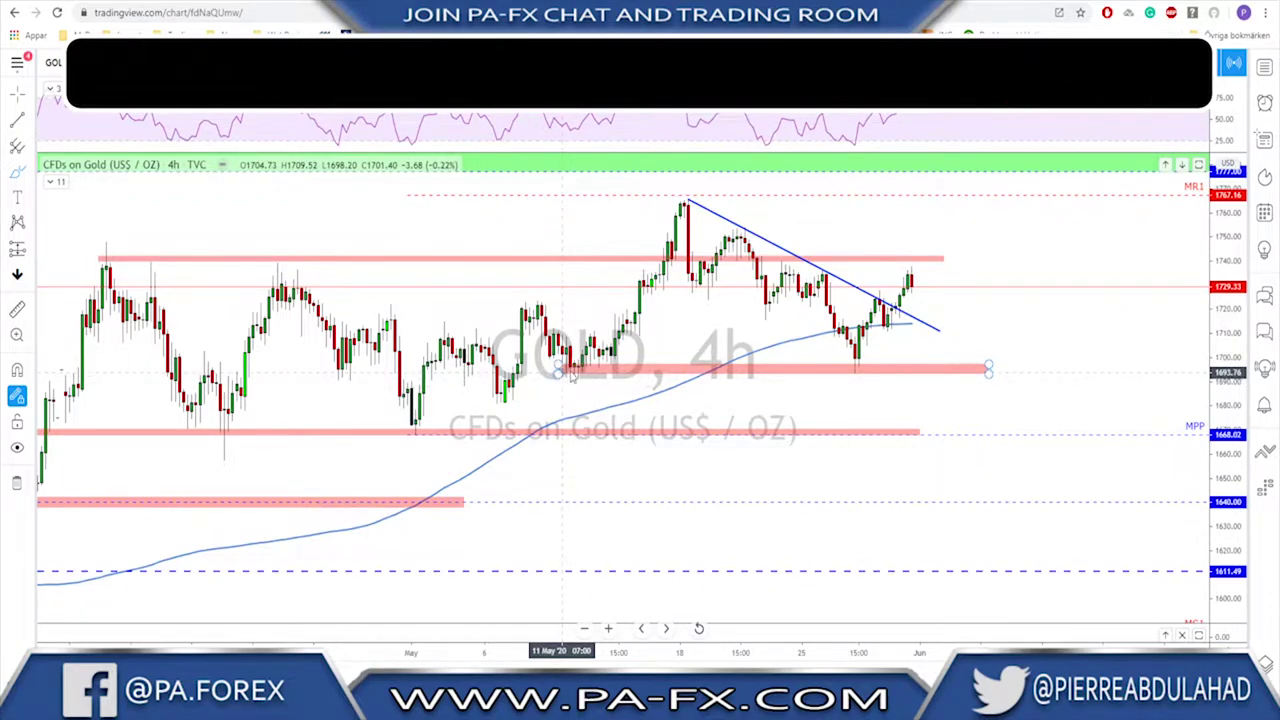
{"action": "left_click_drag", "start_coordinate": [568, 375], "coordinate": [986, 368]}
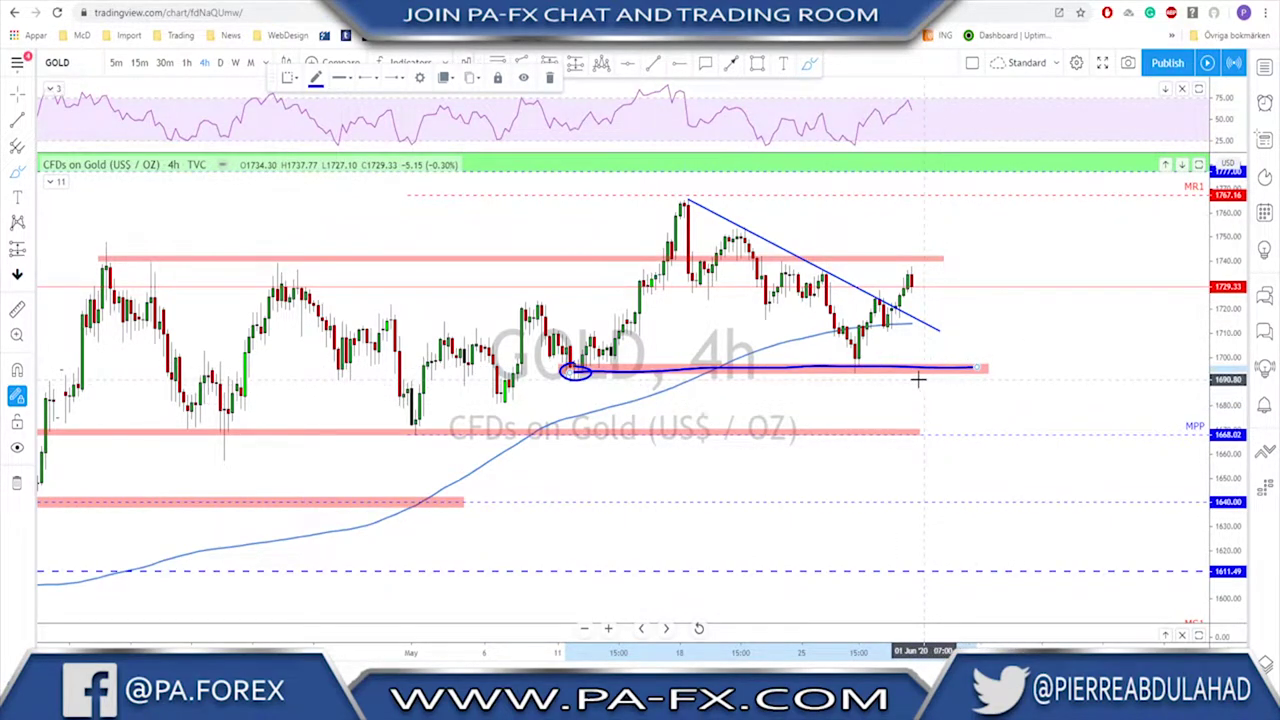
{"action": "left_click_drag", "start_coordinate": [855, 349], "coordinate": [857, 376]}
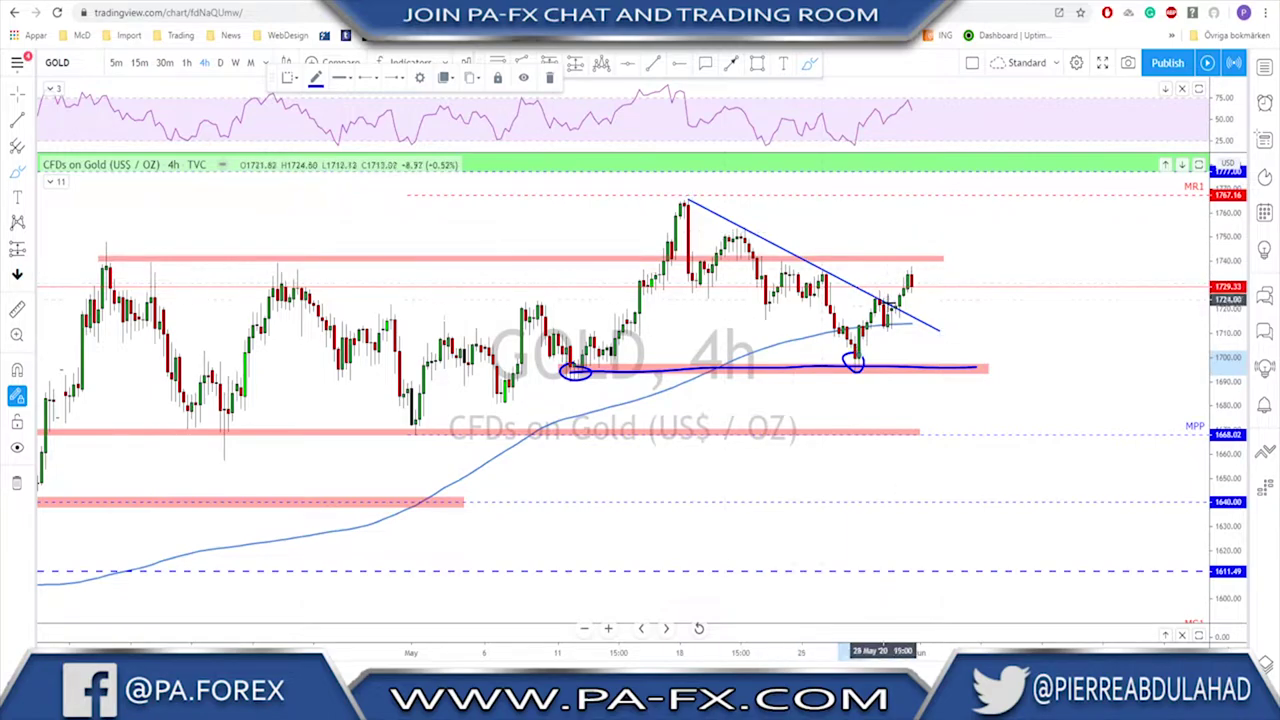
{"action": "mouse_move", "coordinate": [884, 292]}
{"action": "left_mouse_down"}
{"action": "mouse_move", "coordinate": [890, 318]}
{"action": "mouse_move", "coordinate": [892, 294]}
{"action": "left_mouse_up"}
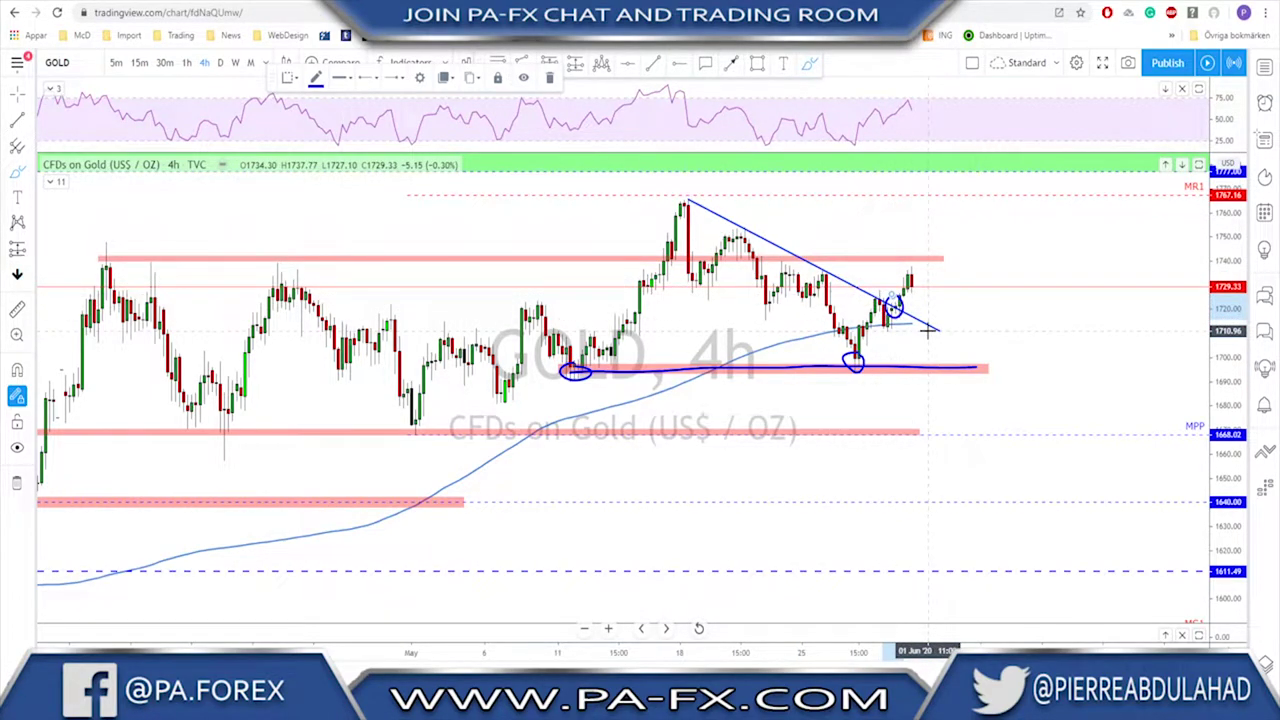
{"action": "key", "text": "ctrl+z"}
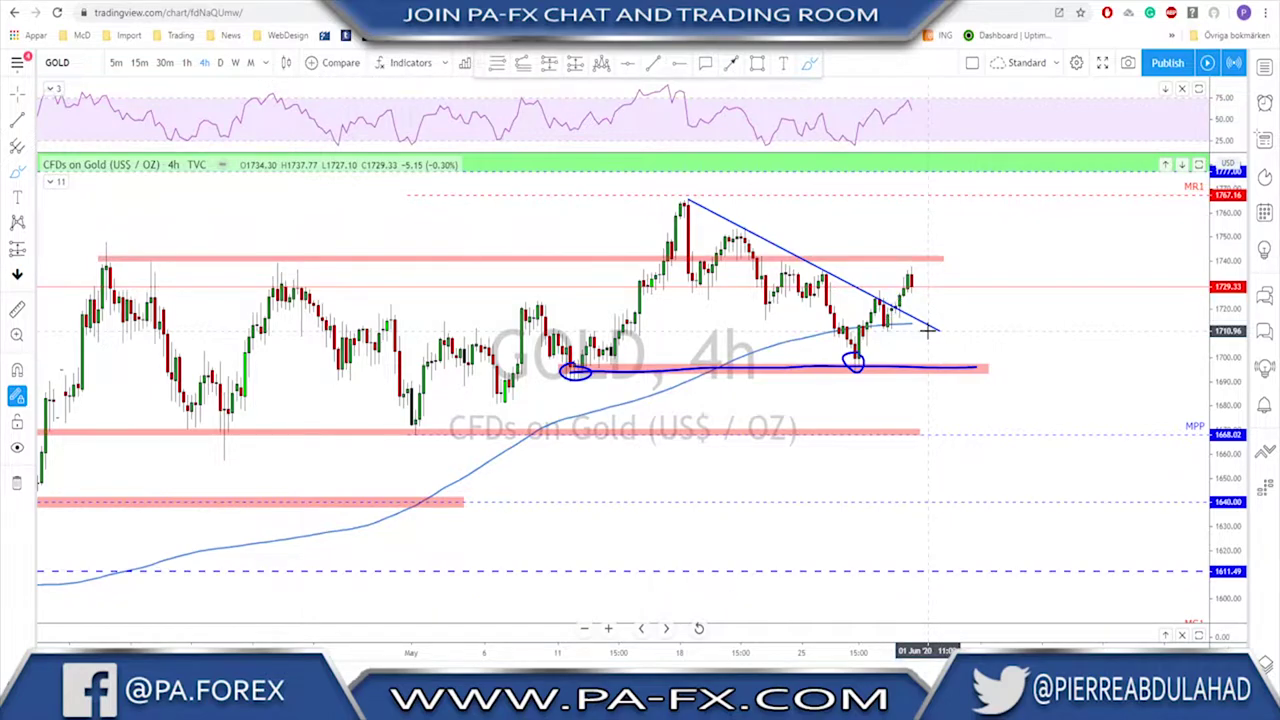
{"action": "key", "text": "ctrl+z"}
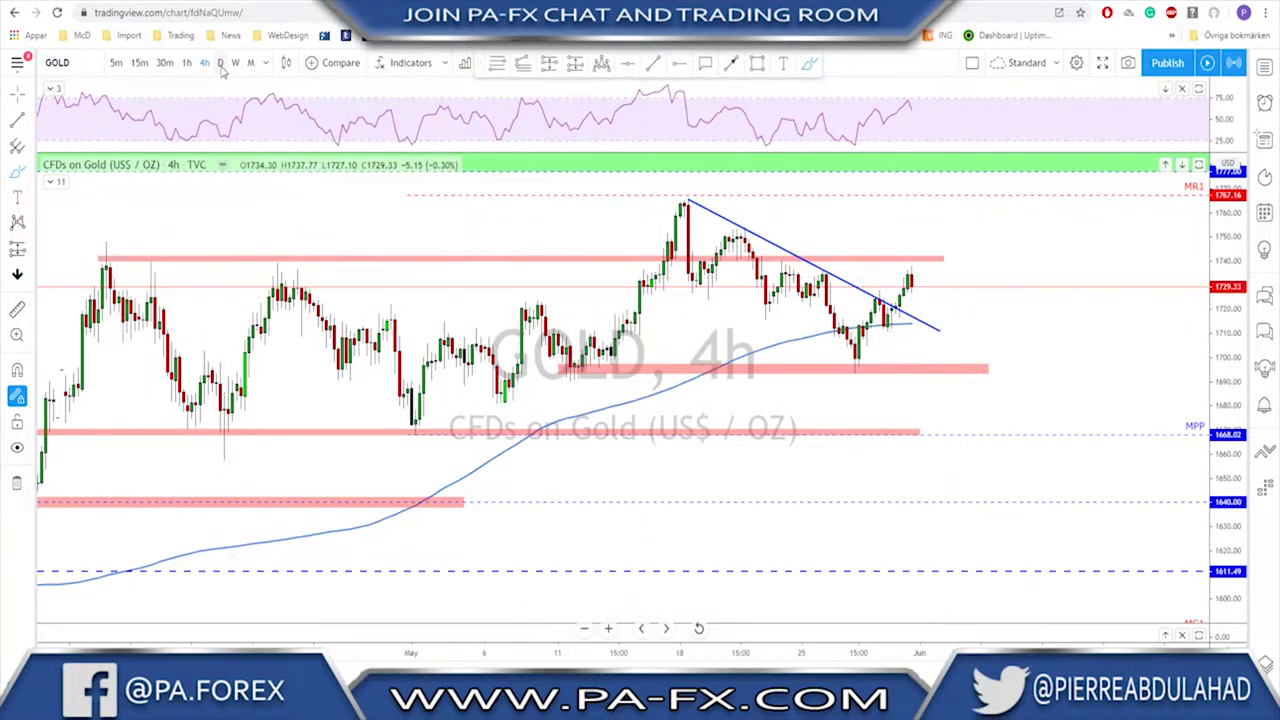
On the daily GOLD chart, circle the April highs at the resistance zone near 1740 and remove the circle
{"action": "left_click", "coordinate": [220, 62]}
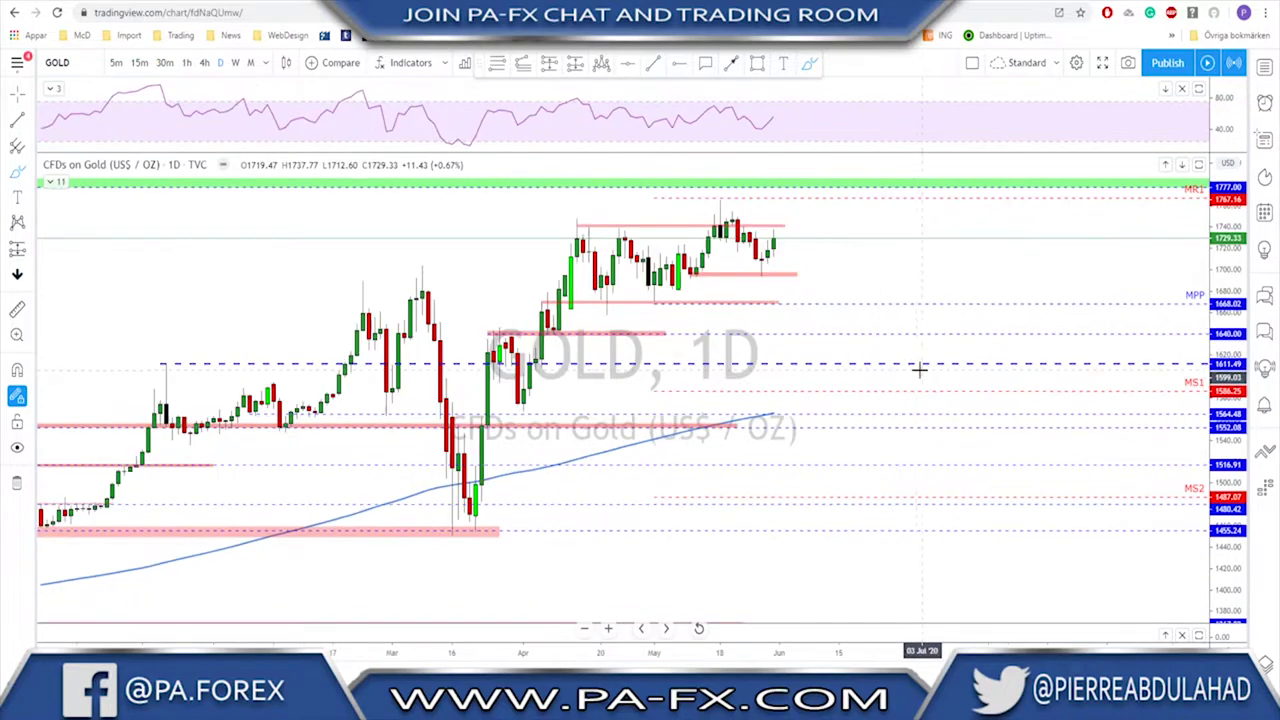
{"action": "left_click", "coordinate": [575, 226]}
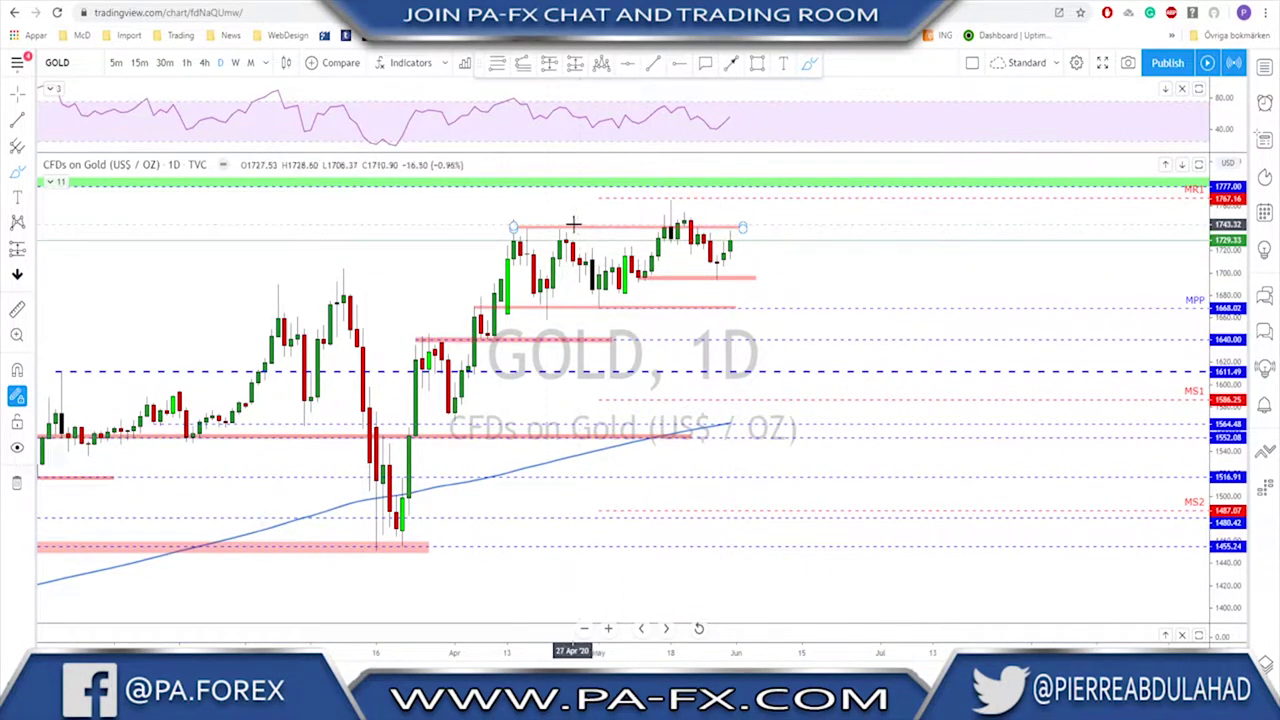
{"action": "mouse_move", "coordinate": [532, 223]}
{"action": "left_mouse_down"}
{"action": "mouse_move", "coordinate": [500, 227]}
{"action": "mouse_move", "coordinate": [586, 235]}
{"action": "mouse_move", "coordinate": [522, 224]}
{"action": "left_mouse_up"}
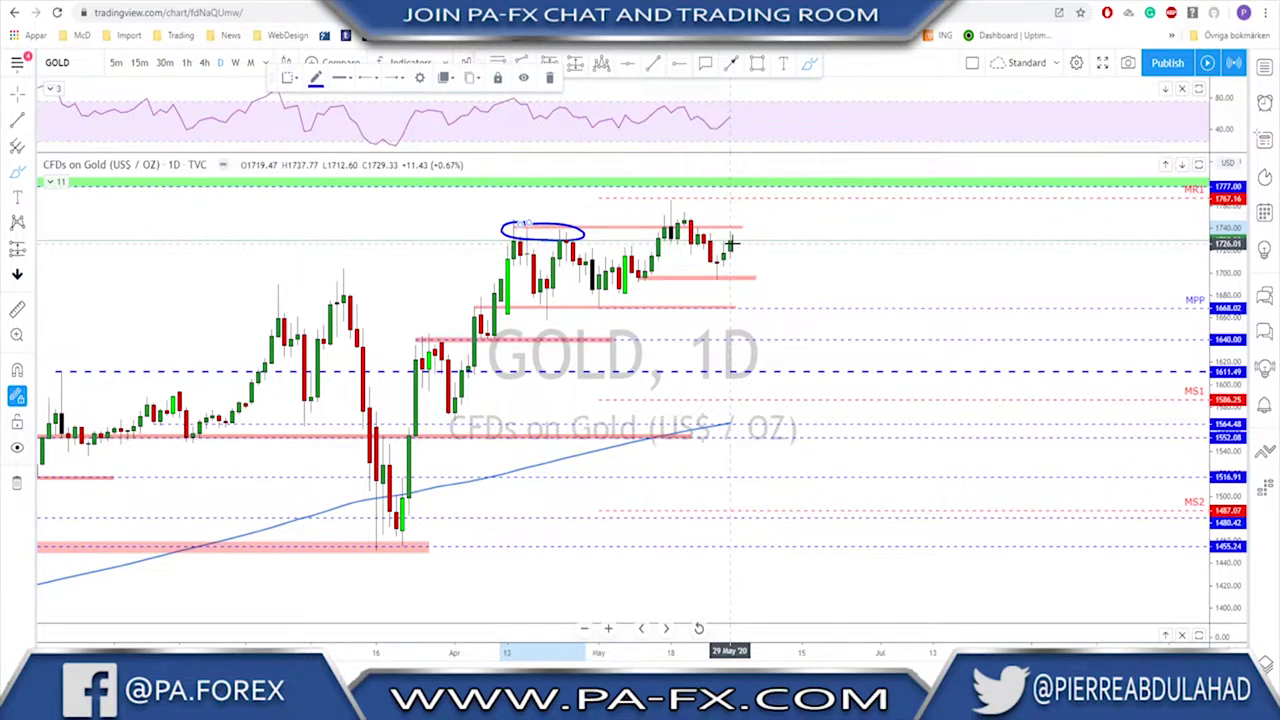
{"action": "key", "text": "Delete"}
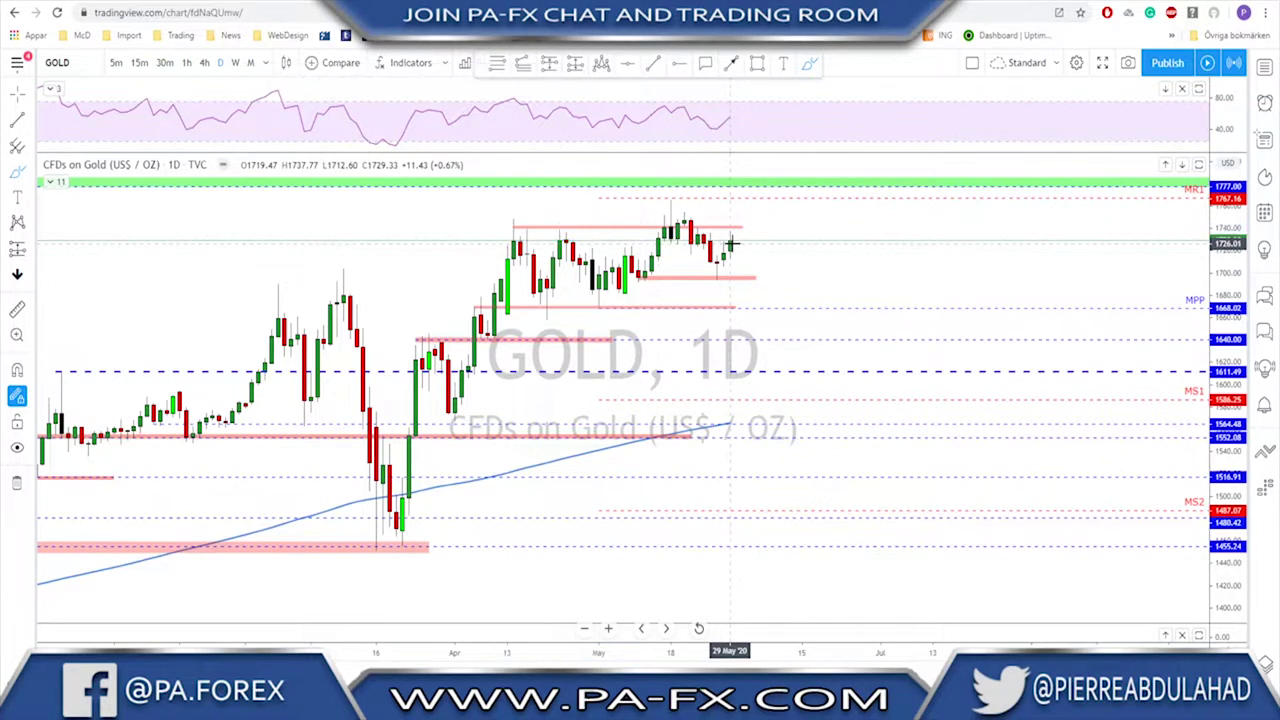
Switch GOLD to the 1-hour chart and temporarily sketch a pullback to the broken 28 May high followed by a rally
{"action": "left_click", "coordinate": [204, 62]}
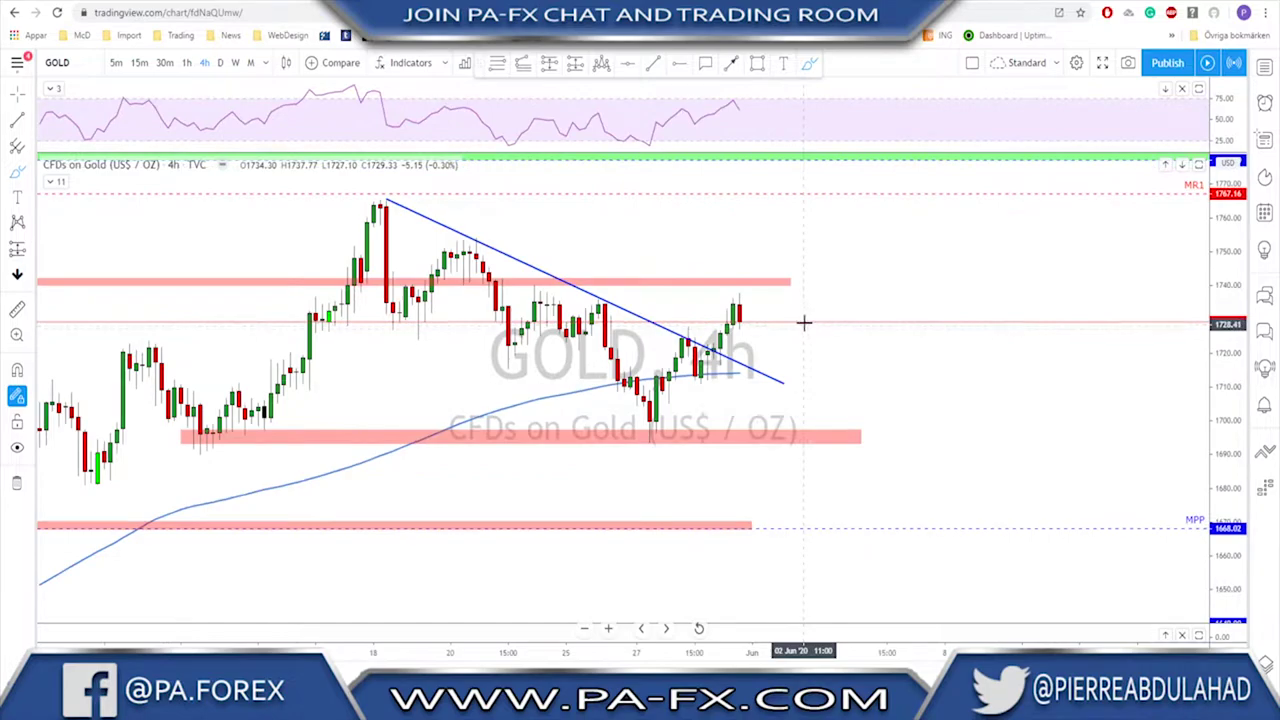
{"action": "left_click", "coordinate": [186, 62]}
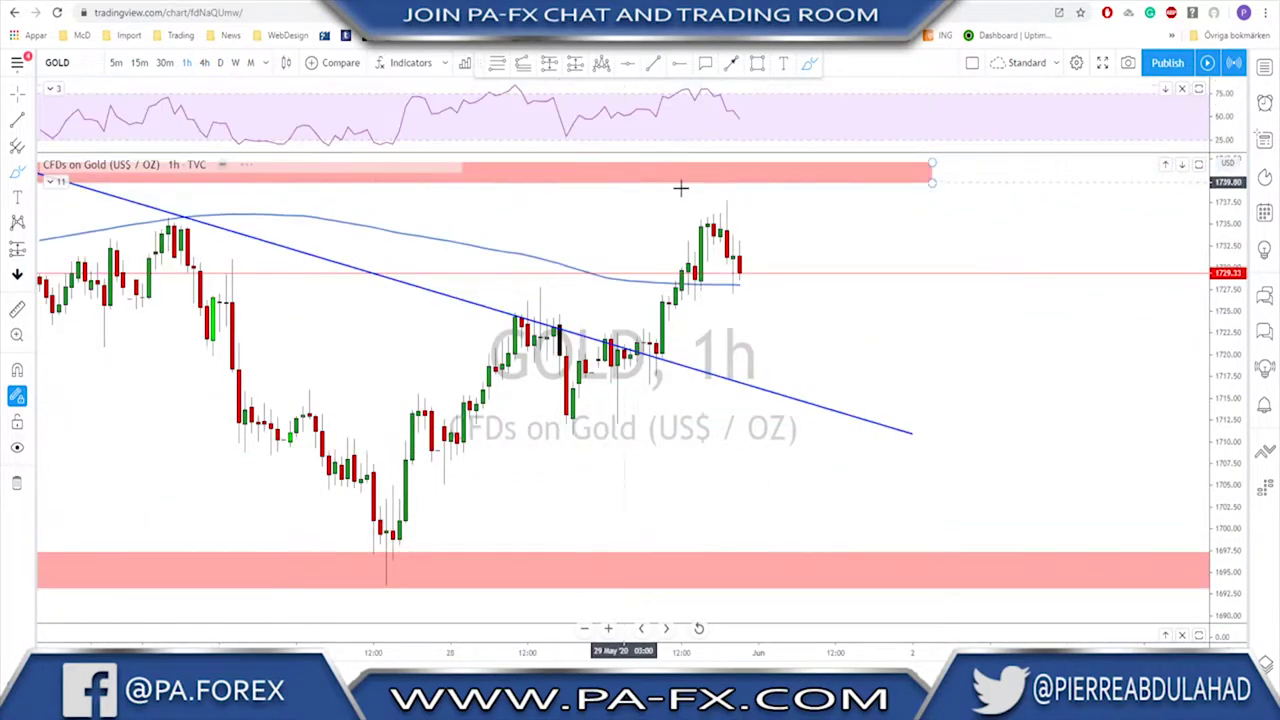
{"action": "mouse_move", "coordinate": [926, 375]}
{"action": "left_mouse_down"}
{"action": "mouse_move", "coordinate": [945, 427]}
{"action": "mouse_move", "coordinate": [995, 288]}
{"action": "left_mouse_up"}
{"action": "left_click_drag", "start_coordinate": [768, 422], "coordinate": [1040, 440]}
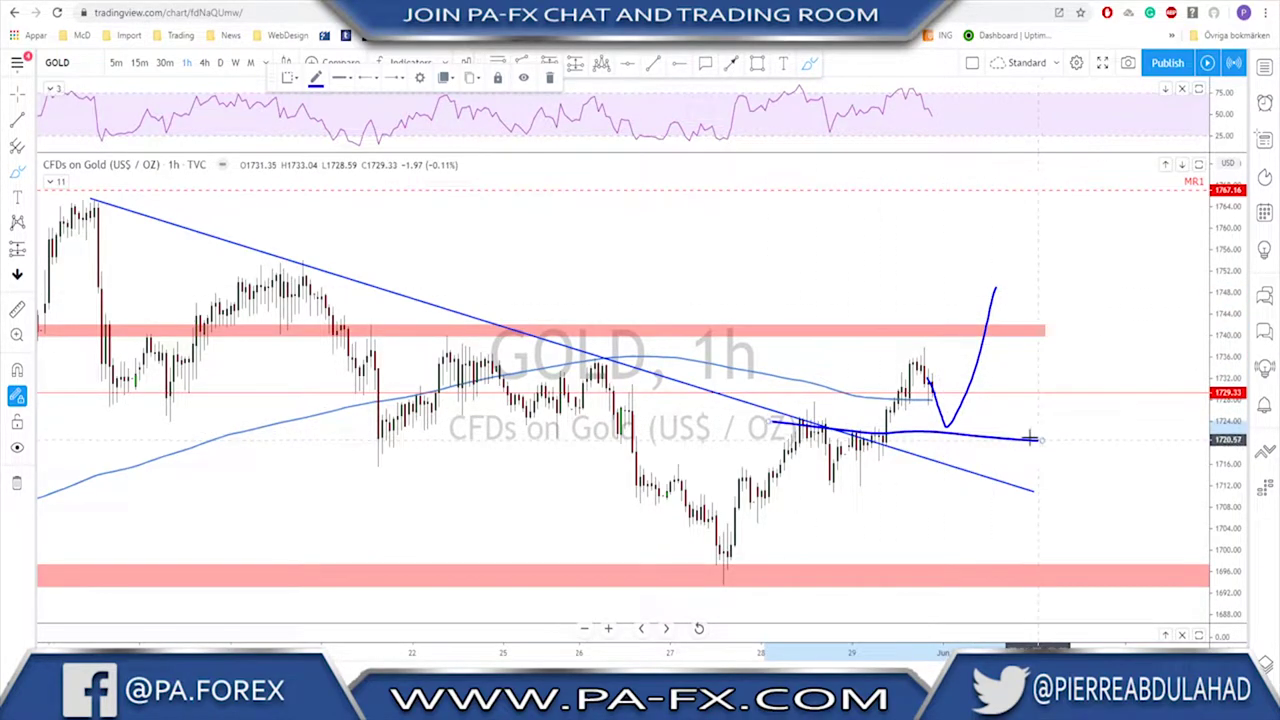
{"action": "key", "text": "ctrl+z"}
{"action": "key", "text": "ctrl+z"}
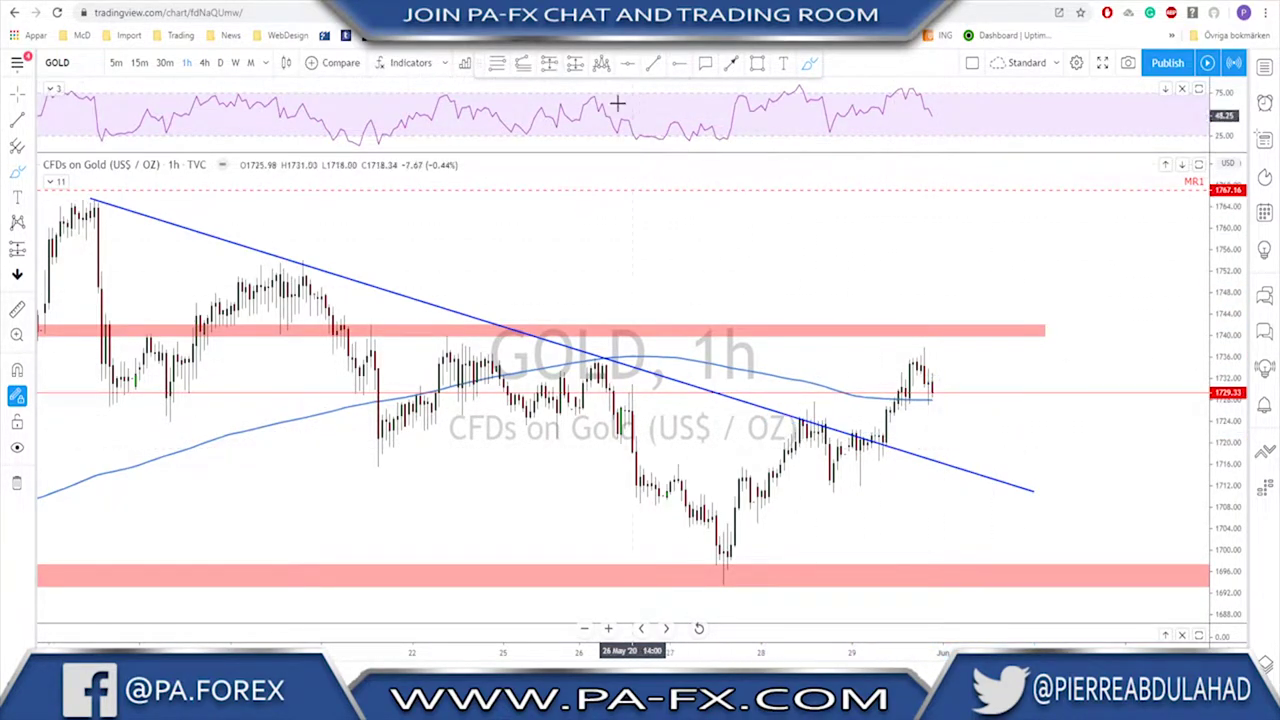
Draw a thin rectangle zone from the 28 May high near 1724 and arrows projecting a dip to 1723.91 and a rise to 1741.92
{"action": "left_click", "coordinate": [759, 64]}
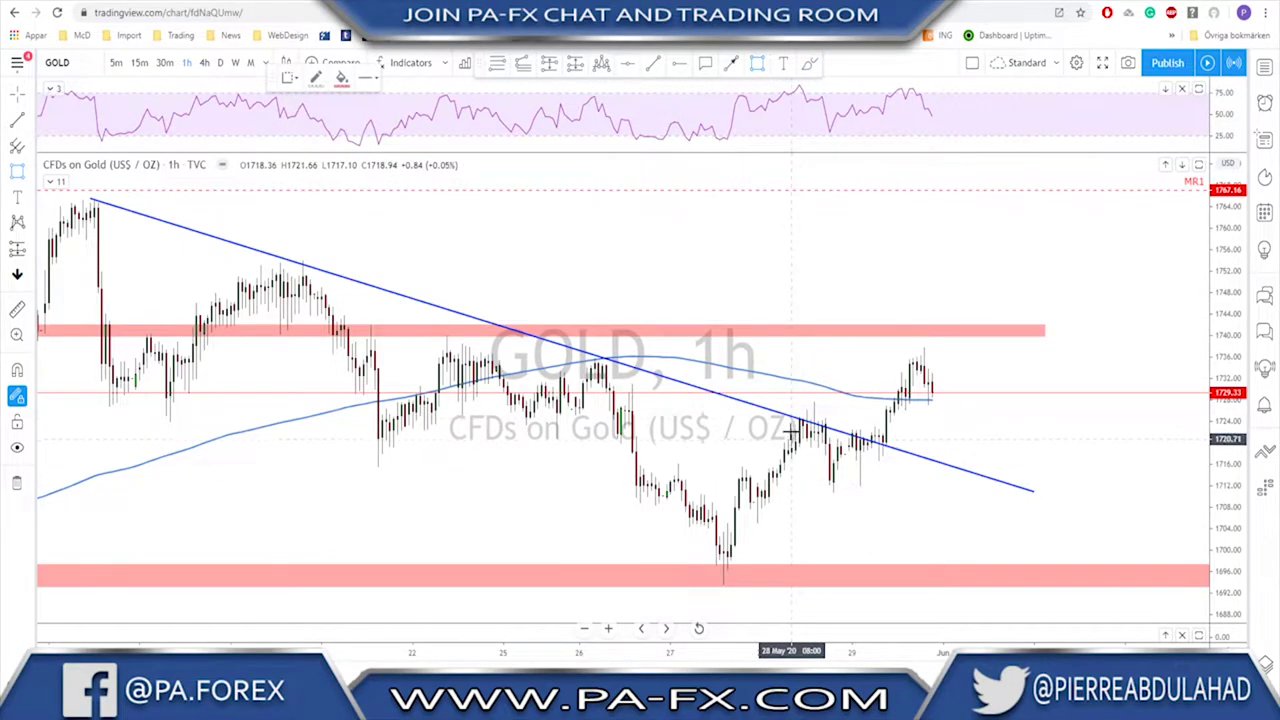
{"action": "left_click_drag", "start_coordinate": [791, 413], "coordinate": [993, 422]}
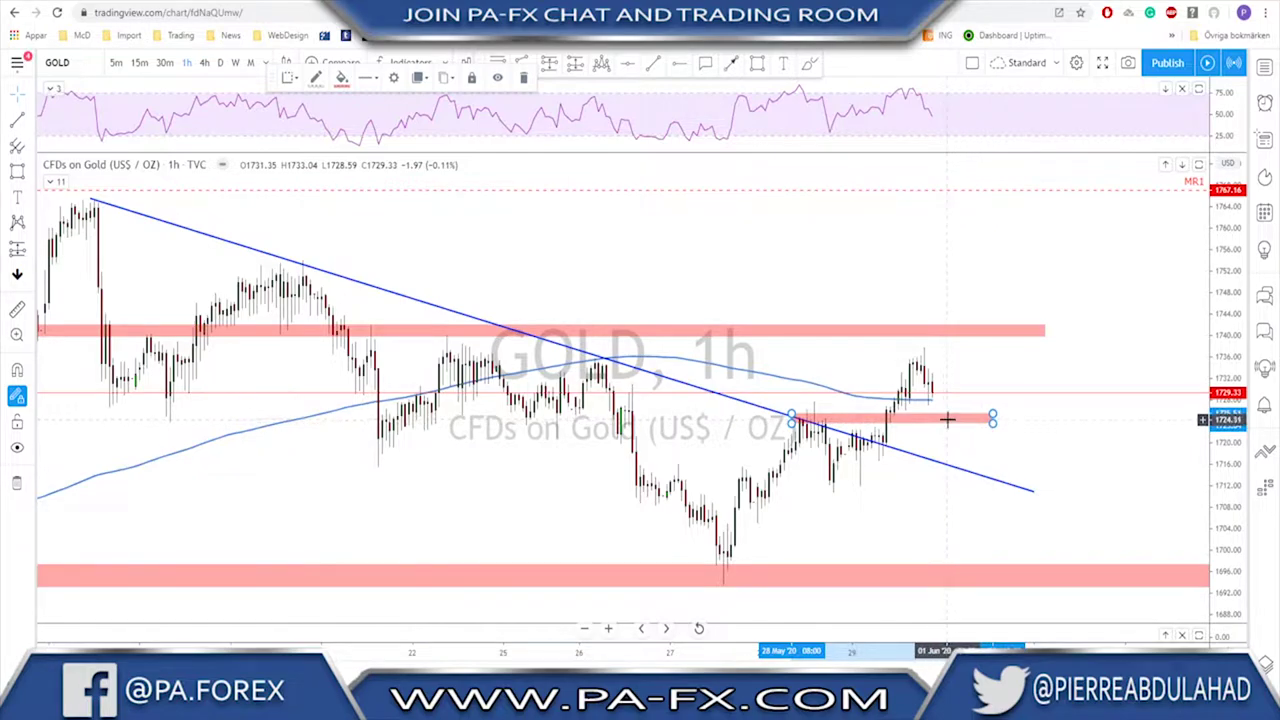
{"action": "left_click", "coordinate": [733, 63]}
{"action": "mouse_move", "coordinate": [929, 377]}
{"action": "left_mouse_down"}
{"action": "mouse_move", "coordinate": [945, 412]}
{"action": "mouse_move", "coordinate": [979, 348]}
{"action": "left_mouse_up"}
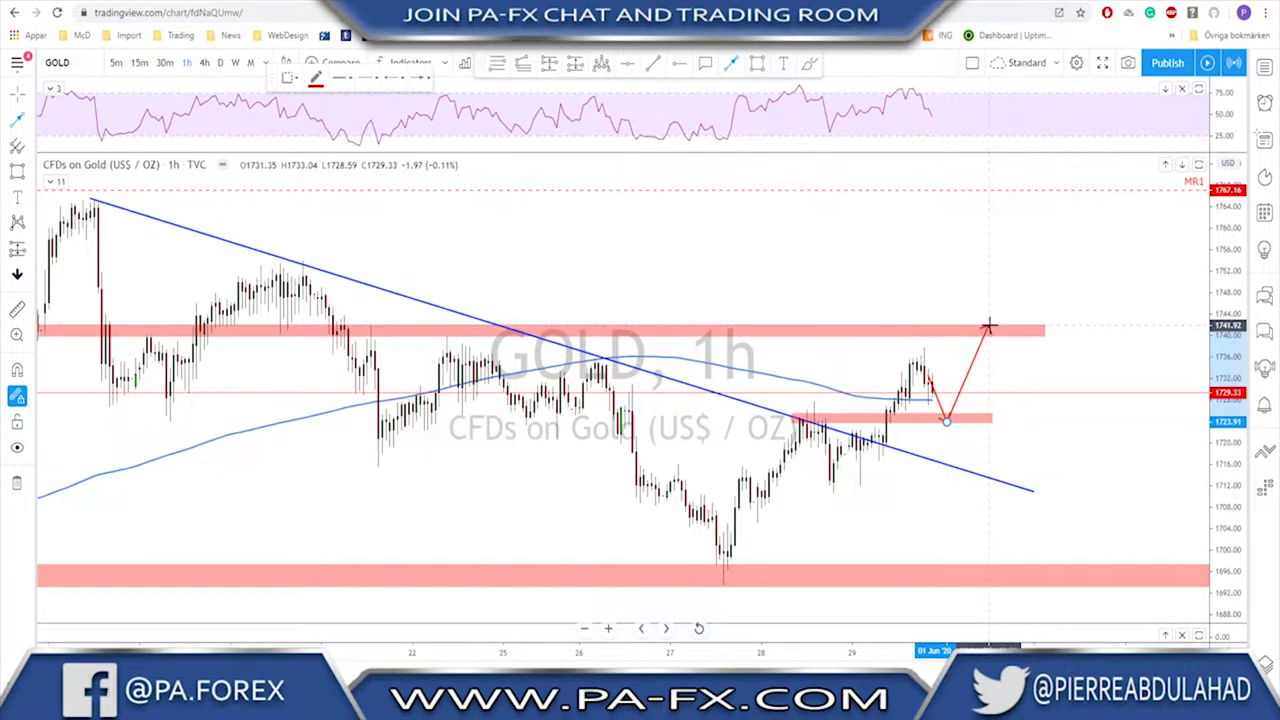
Circle the mid-April highs at the start of the upper resistance zone on the 1-hour GOLD chart with the Brush
{"action": "scroll", "coordinate": [1036, 359], "scroll_direction": "down", "scroll_amount": 1}
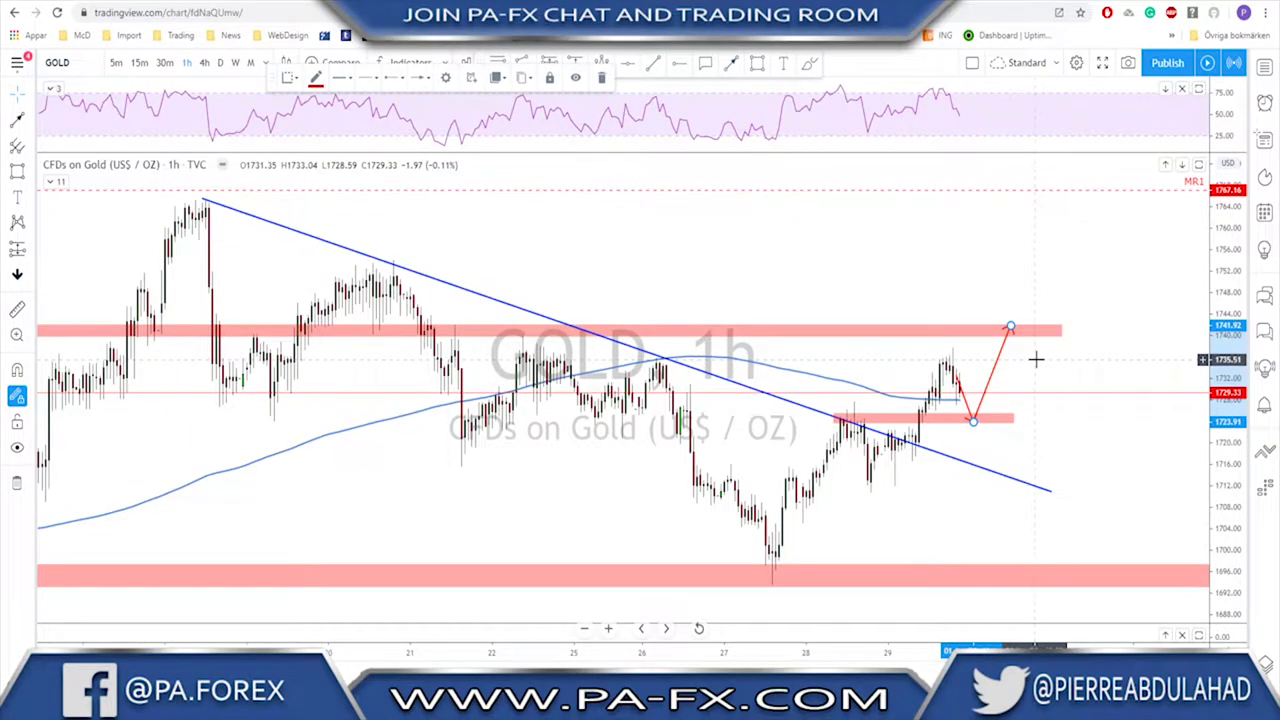
{"action": "scroll", "coordinate": [1036, 359], "scroll_direction": "down", "scroll_amount": 5}
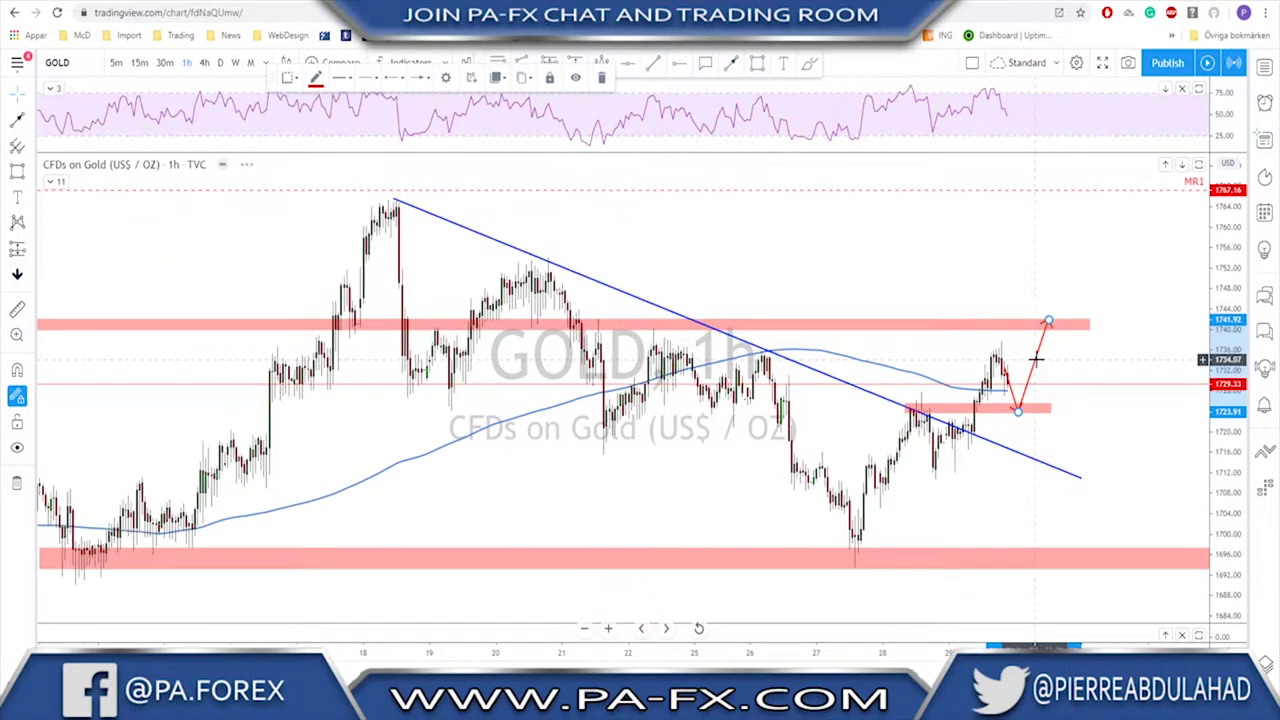
{"action": "scroll", "coordinate": [608, 427], "scroll_direction": "down", "scroll_amount": 3}
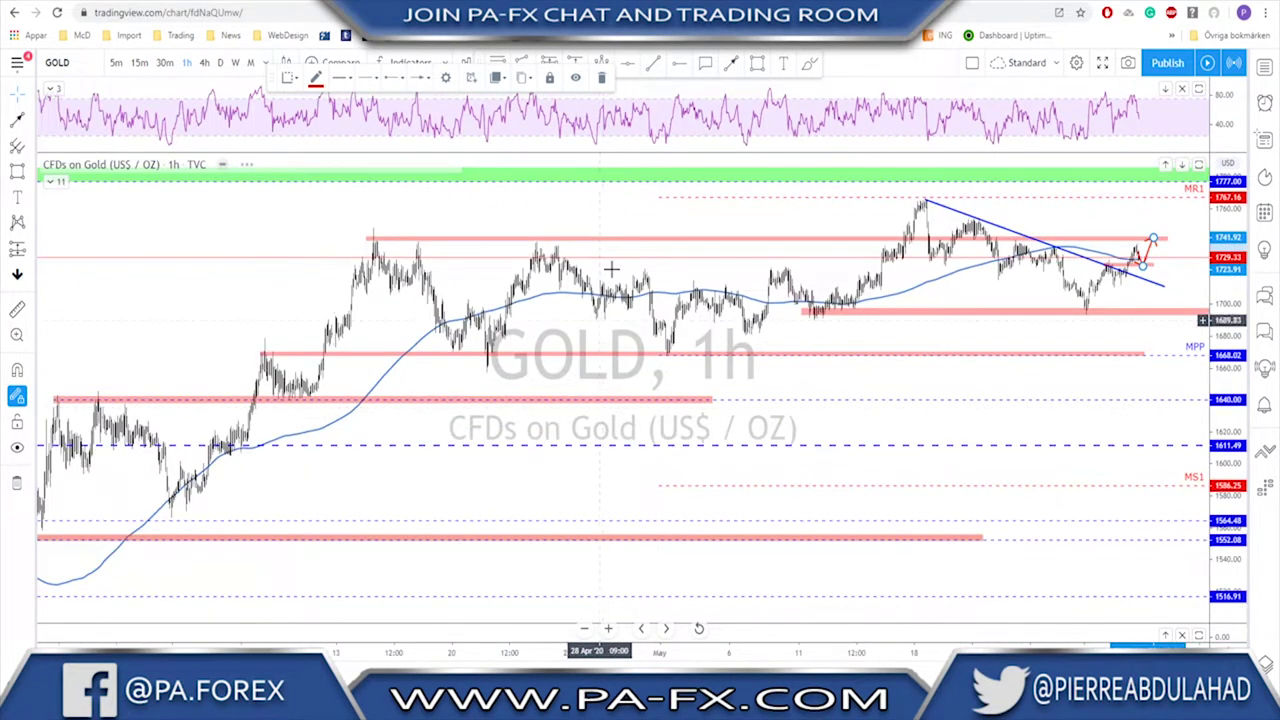
{"action": "mouse_move", "coordinate": [380, 229]}
{"action": "left_mouse_down"}
{"action": "mouse_move", "coordinate": [366, 232]}
{"action": "mouse_move", "coordinate": [418, 235]}
{"action": "left_mouse_up"}
{"action": "left_click_drag", "start_coordinate": [540, 226], "coordinate": [538, 227]}
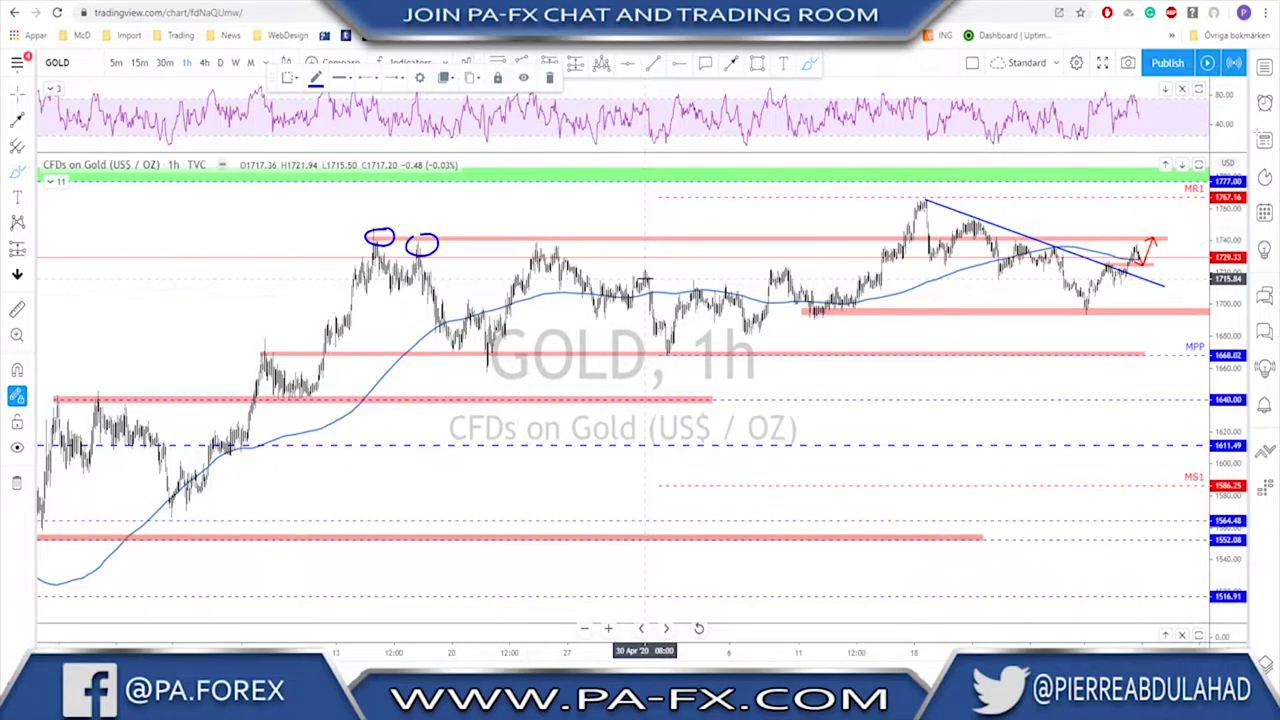
Underline the swing low just below the new rectangle zone on the 1-hour GOLD chart with a short Brush stroke
{"action": "scroll", "coordinate": [645, 278], "scroll_direction": "up", "scroll_amount": 5}
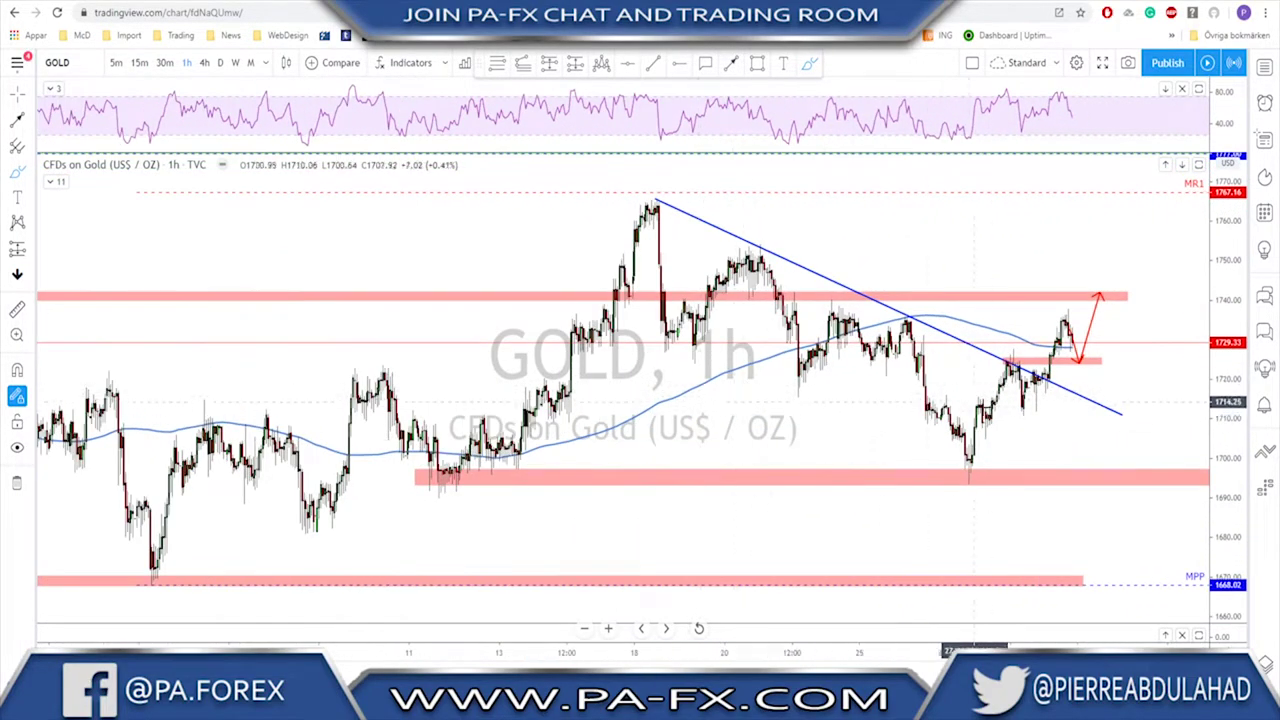
{"action": "left_click_drag", "start_coordinate": [1008, 404], "coordinate": [1081, 406]}
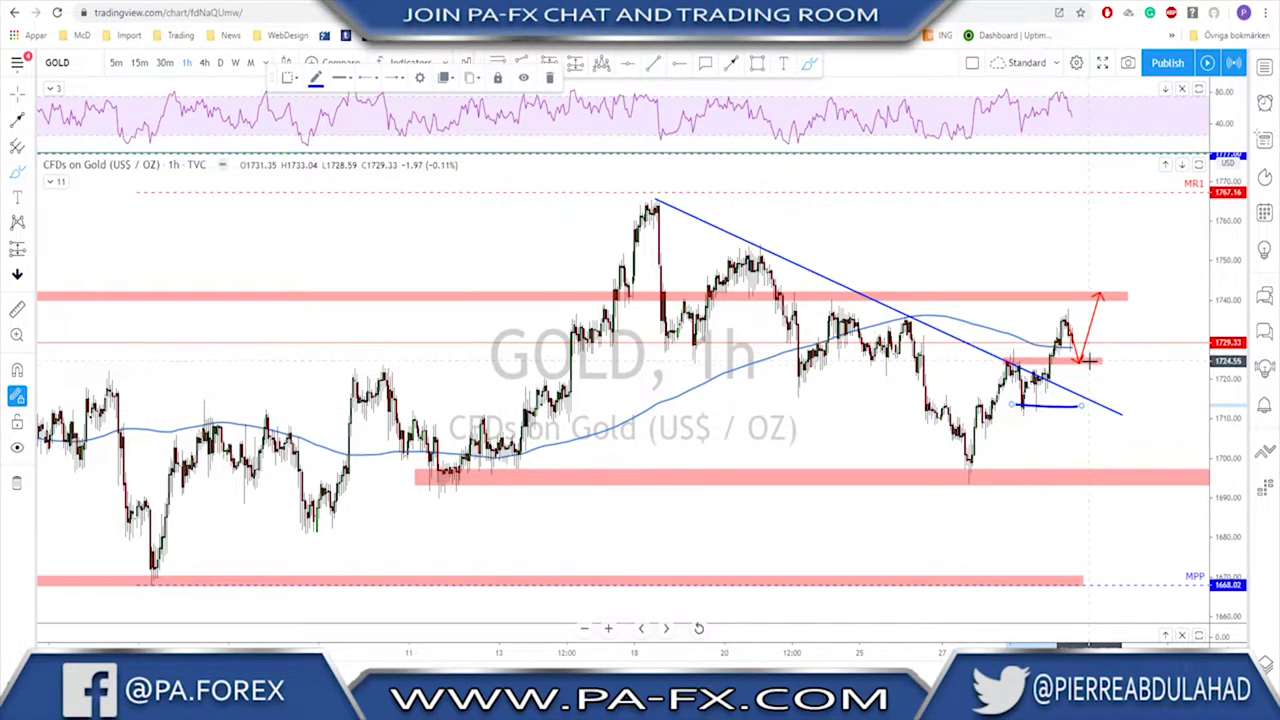
Redraw the Brush underline below the late-May swing low on the 1-hour GOLD chart and temporarily circle the 27 May low at the support zone
{"action": "key", "text": "Delete"}
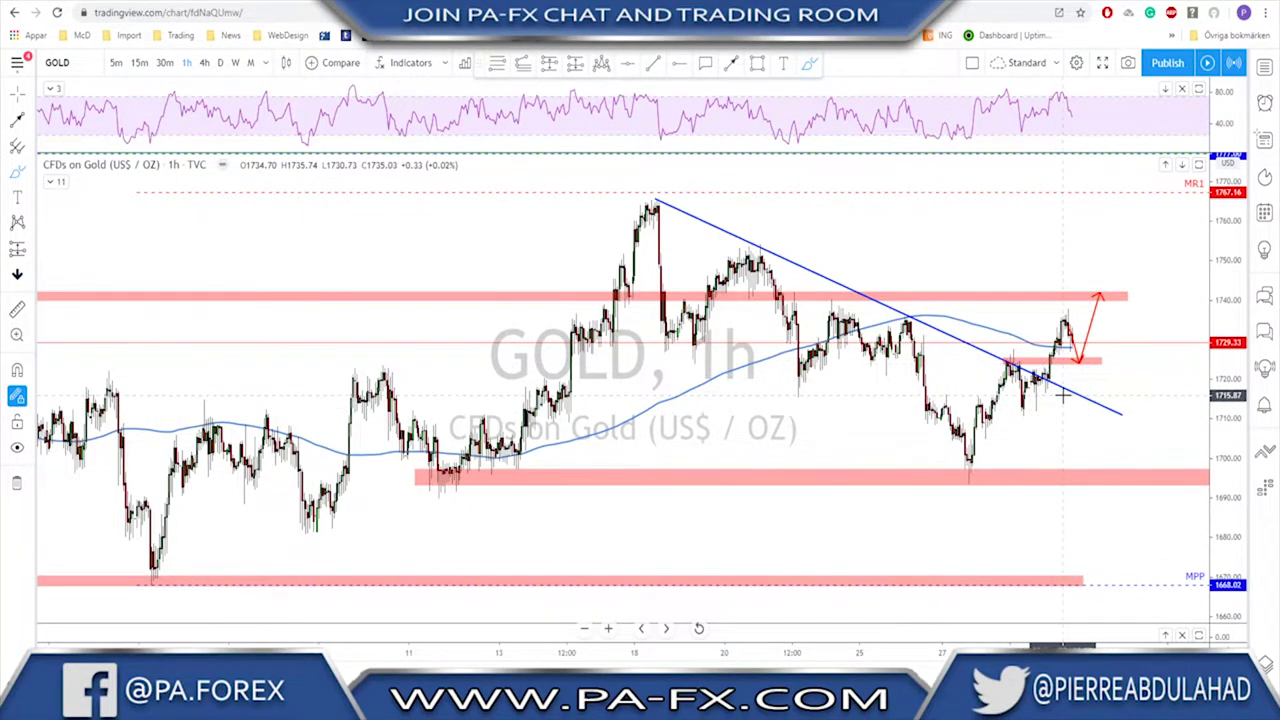
{"action": "scroll", "coordinate": [1062, 396], "scroll_direction": "up", "scroll_amount": 2}
{"action": "scroll", "coordinate": [1044, 416], "scroll_direction": "down", "scroll_amount": 1}
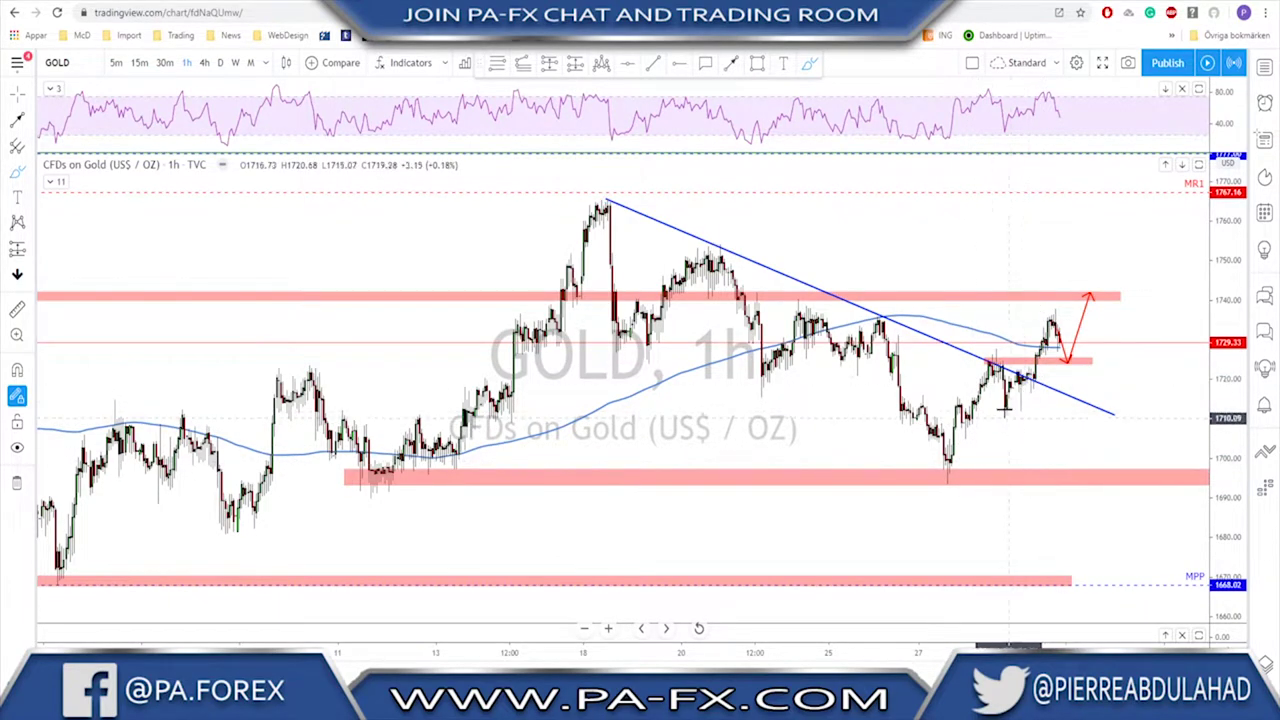
{"action": "left_click_drag", "start_coordinate": [993, 407], "coordinate": [1045, 406]}
{"action": "left_click_drag", "start_coordinate": [950, 461], "coordinate": [942, 462]}
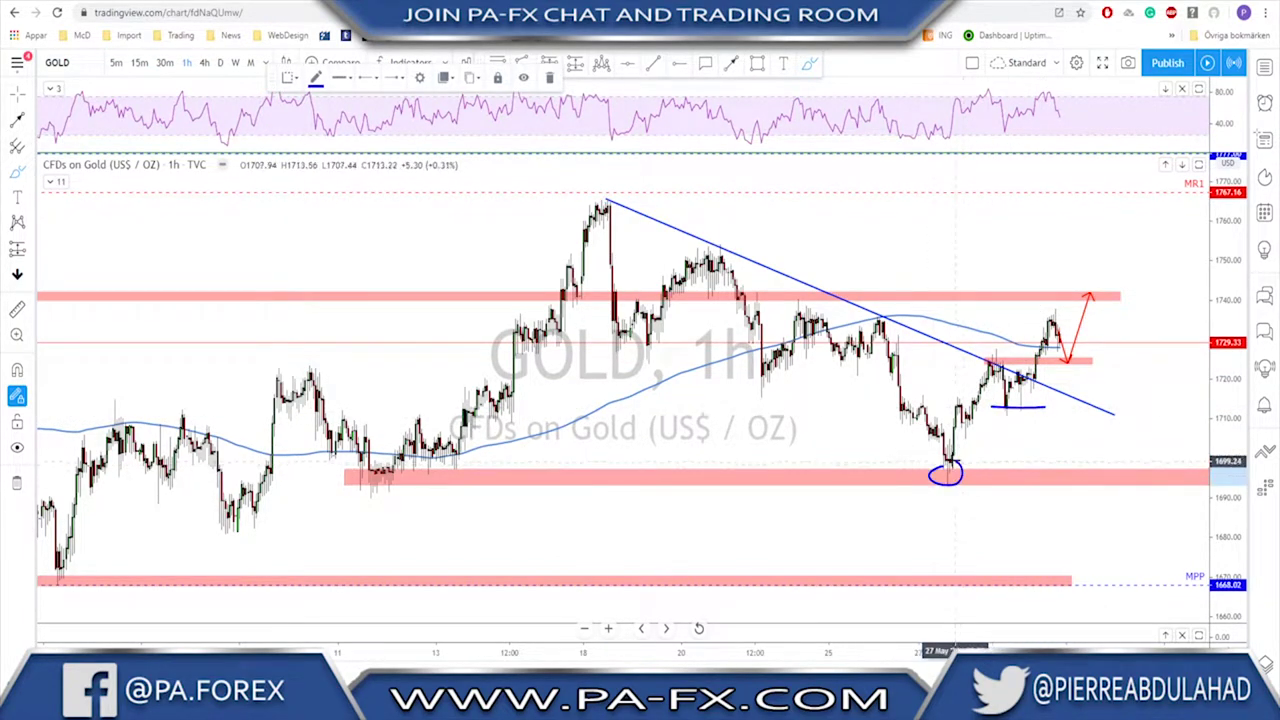
{"action": "key", "text": "Delete"}
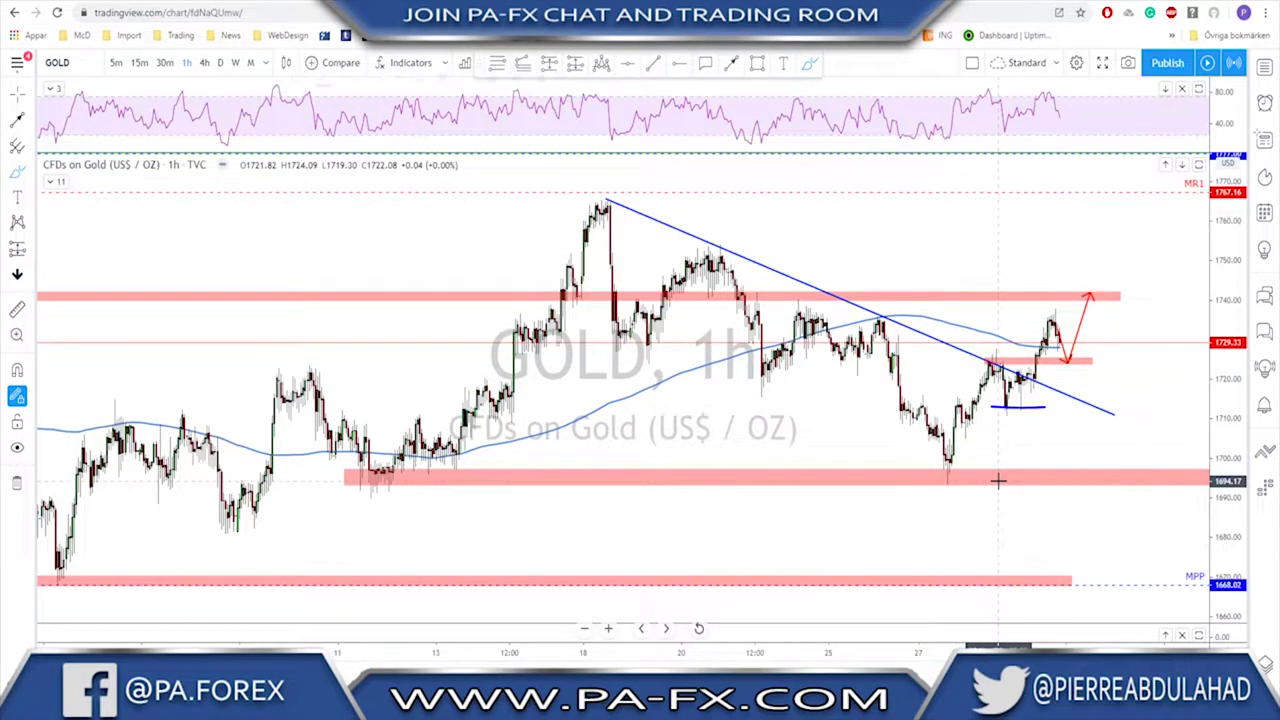
Switch to the EURUSD daily chart and temporarily circle the resistance zone at the 1.618 extension level with the Brush
{"action": "key", "text": "space"}
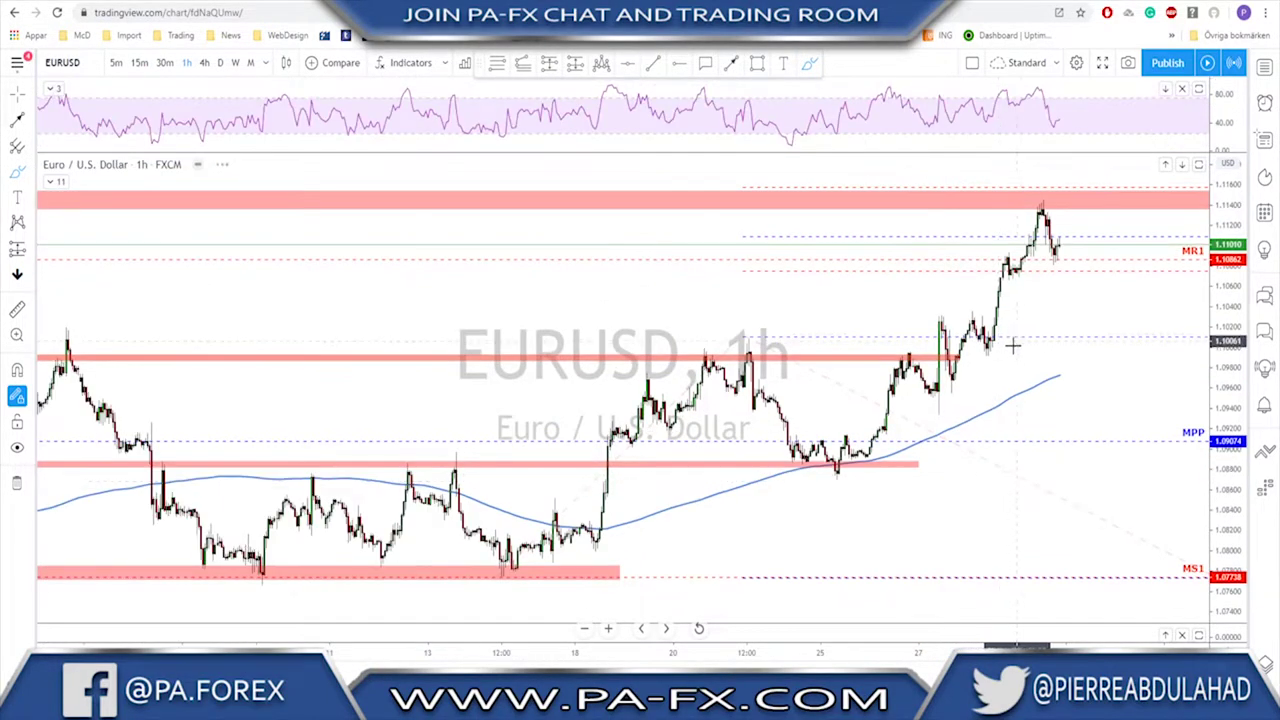
{"action": "left_click", "coordinate": [221, 62]}
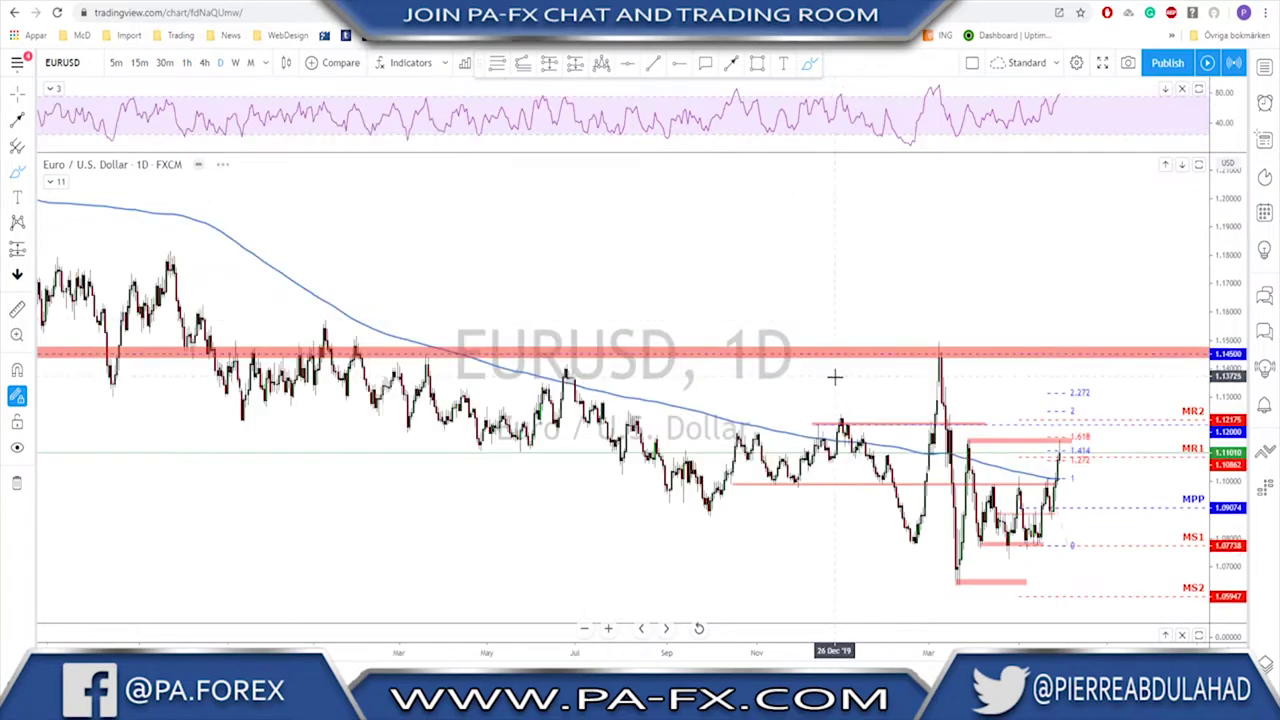
{"action": "scroll", "coordinate": [875, 421], "scroll_direction": "up", "scroll_amount": 1}
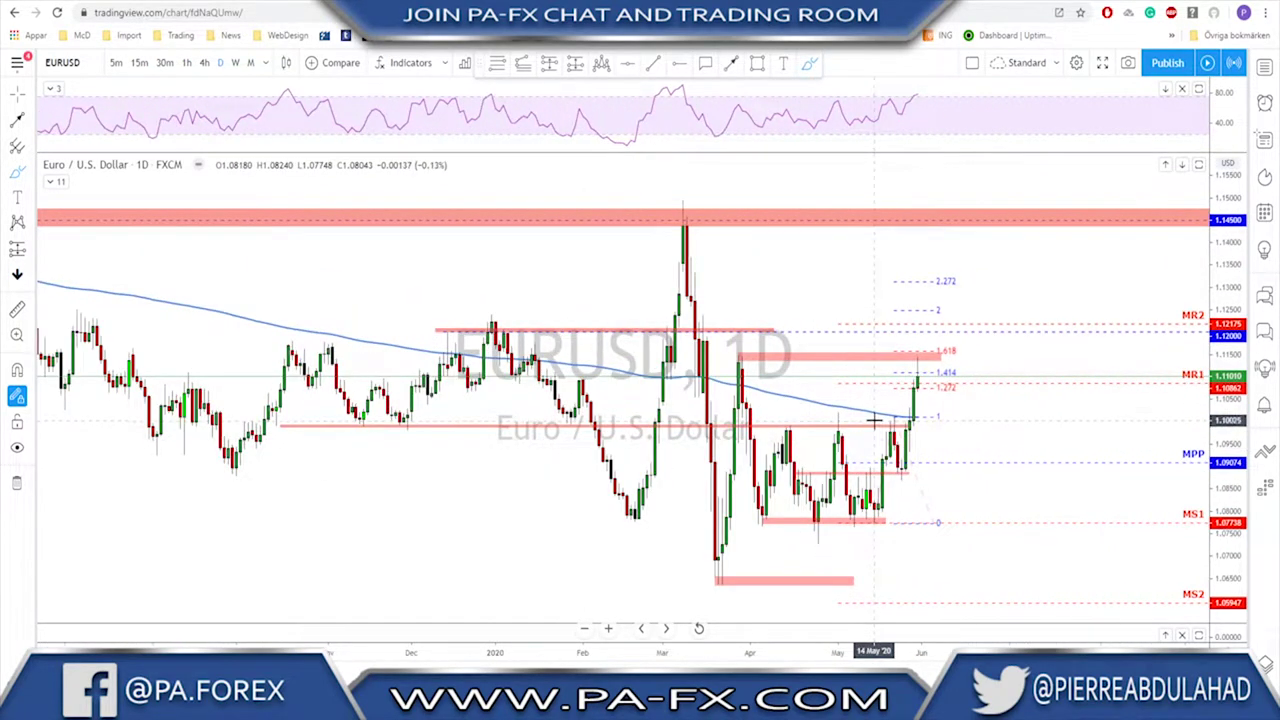
{"action": "mouse_move", "coordinate": [953, 344]}
{"action": "left_mouse_down"}
{"action": "mouse_move", "coordinate": [931, 346]}
{"action": "mouse_move", "coordinate": [955, 363]}
{"action": "mouse_move", "coordinate": [953, 341]}
{"action": "left_mouse_up"}
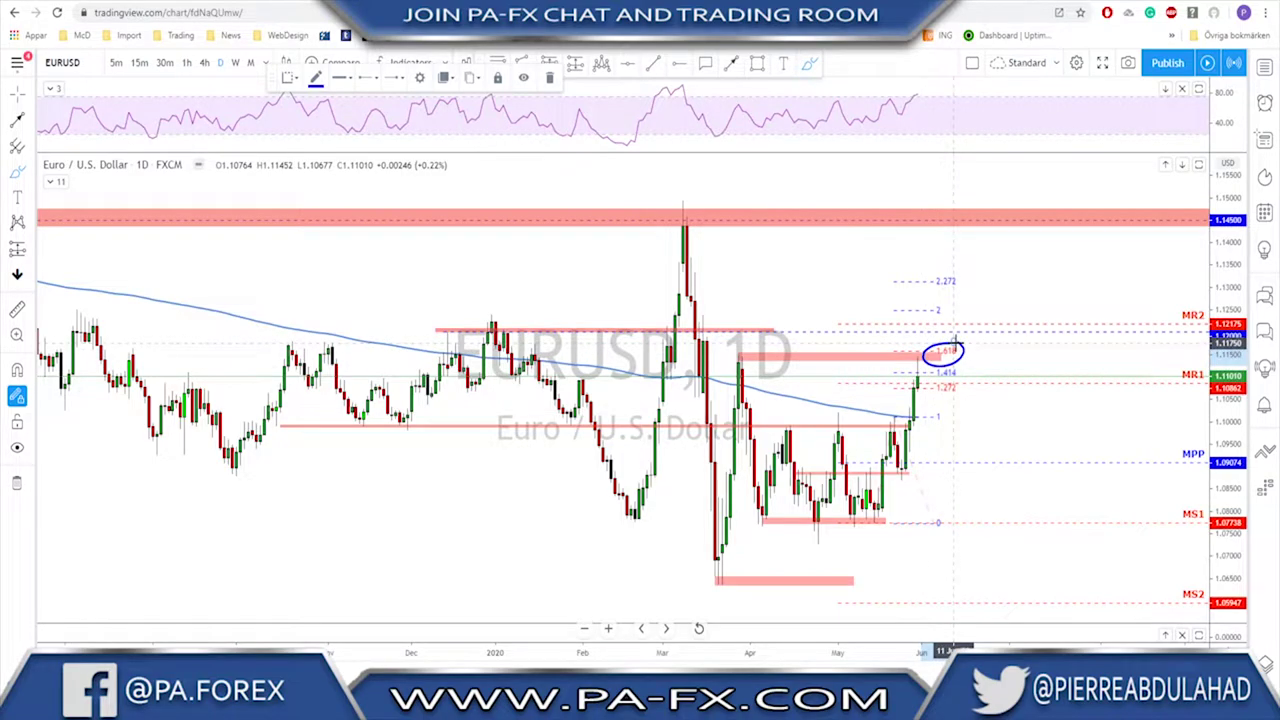
{"action": "key", "text": "Delete"}
Temporarily trace the broken mid-April to May highs near 1.1000 on the daily EURUSD chart with a Brush stroke
{"action": "scroll", "coordinate": [800, 426], "scroll_direction": "up", "scroll_amount": 2}
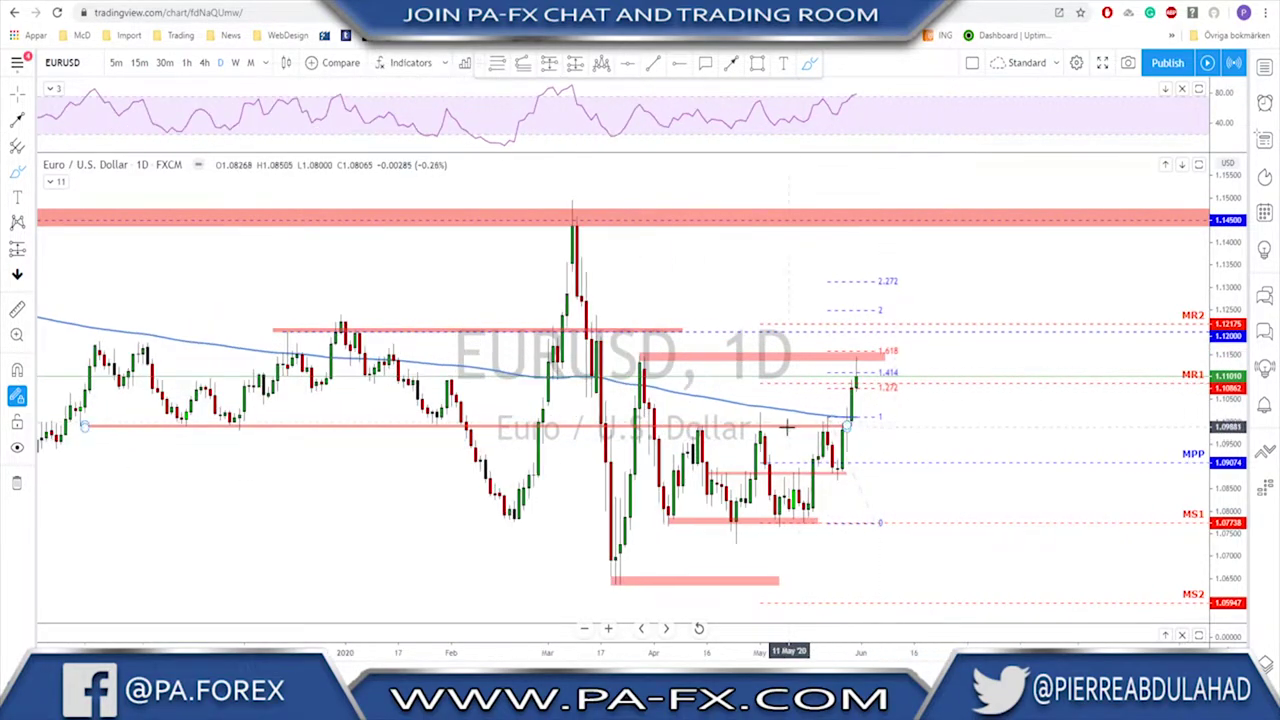
{"action": "left_click_drag", "start_coordinate": [695, 427], "coordinate": [875, 421]}
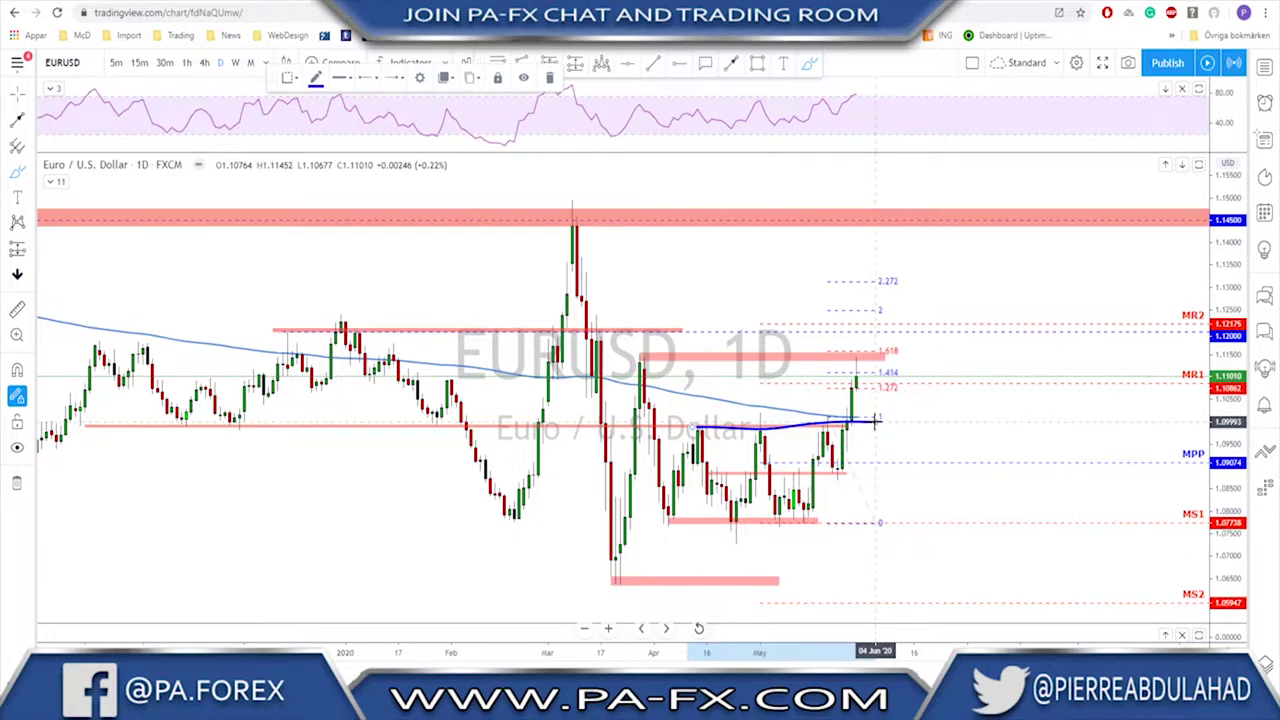
{"action": "key", "text": "Delete"}
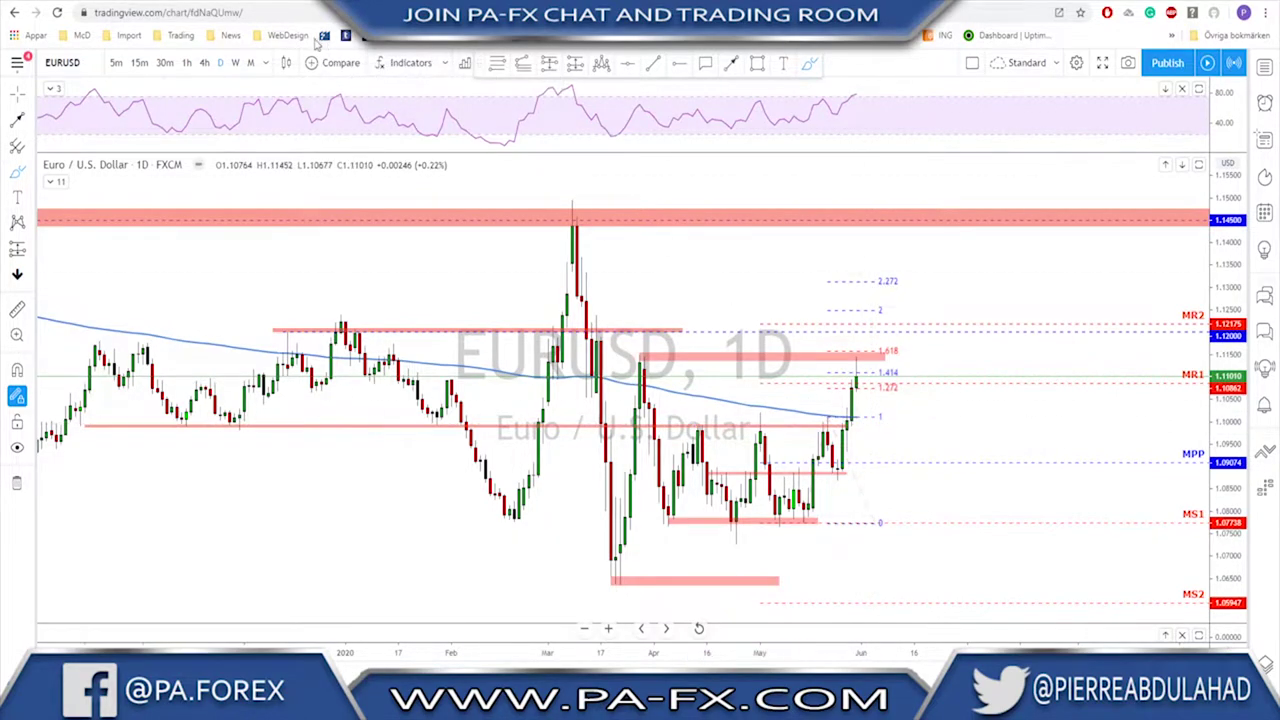
Circle the early-May high on the weekly EURUSD chart and temporarily sketch an arc under the April–May lows
{"action": "left_click", "coordinate": [236, 62]}
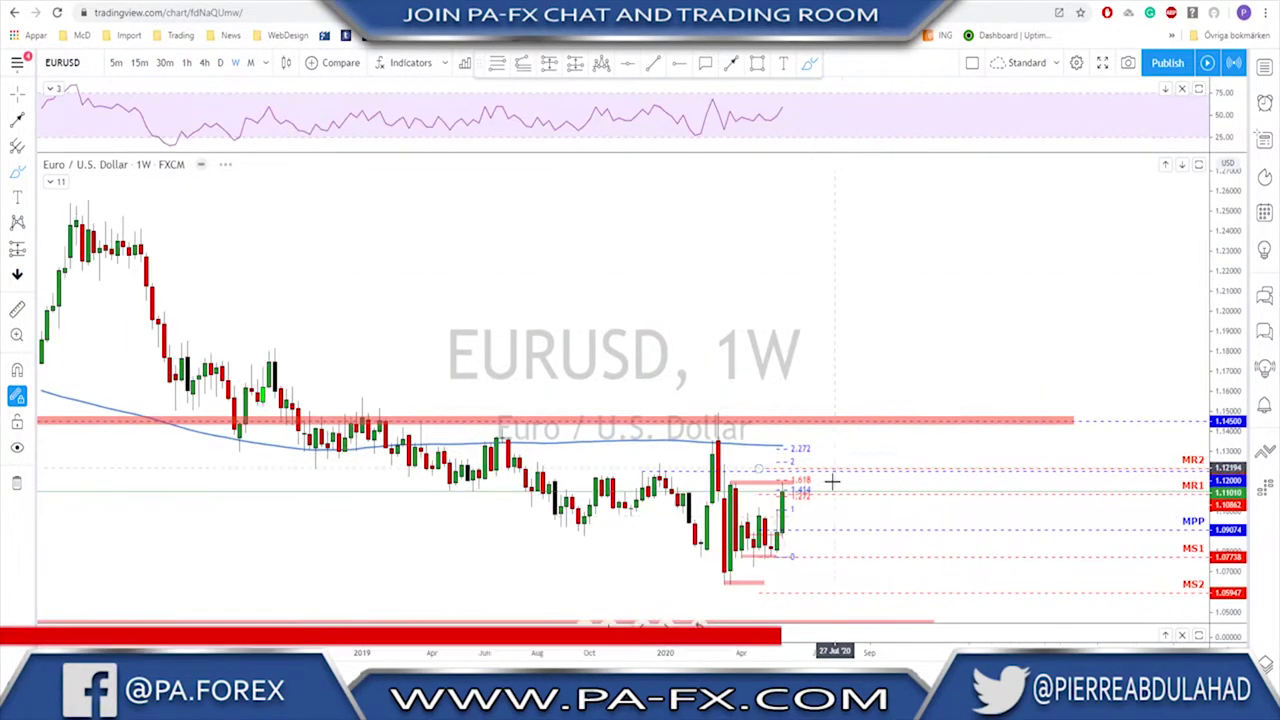
{"action": "left_click", "coordinate": [722, 494]}
{"action": "left_click_drag", "start_coordinate": [729, 497], "coordinate": [714, 496]}
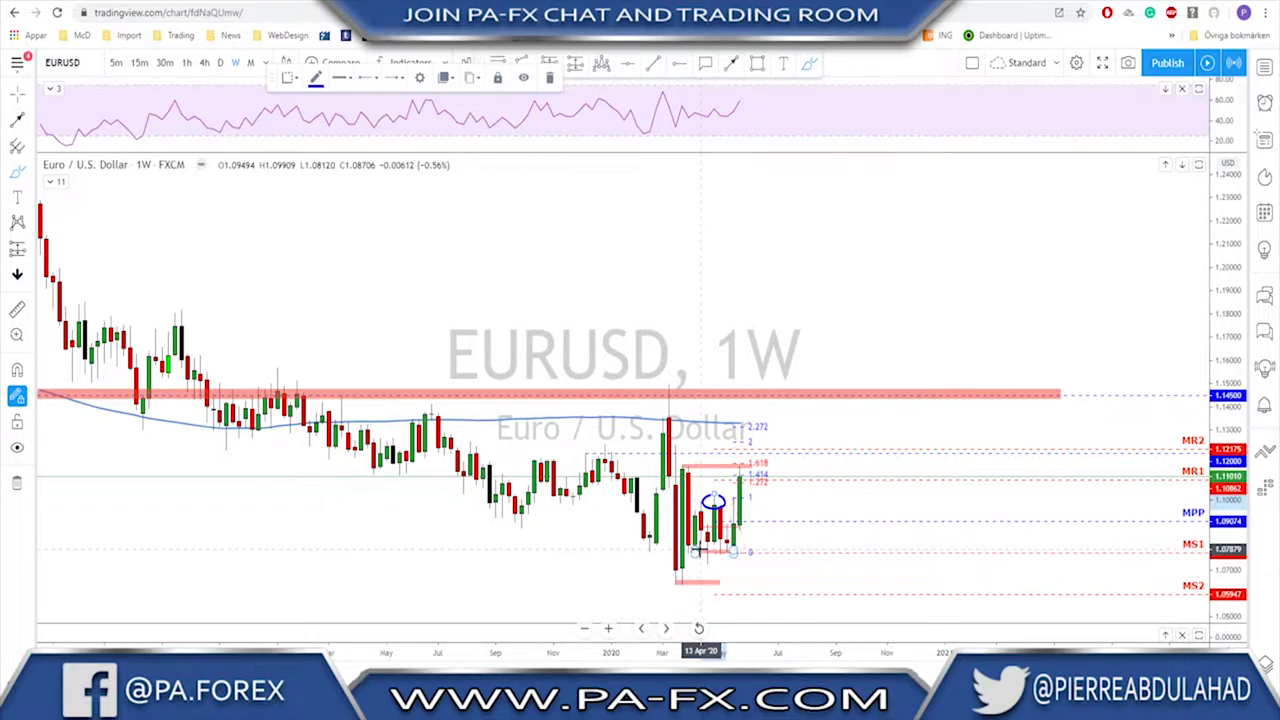
{"action": "left_click_drag", "start_coordinate": [700, 550], "coordinate": [750, 557]}
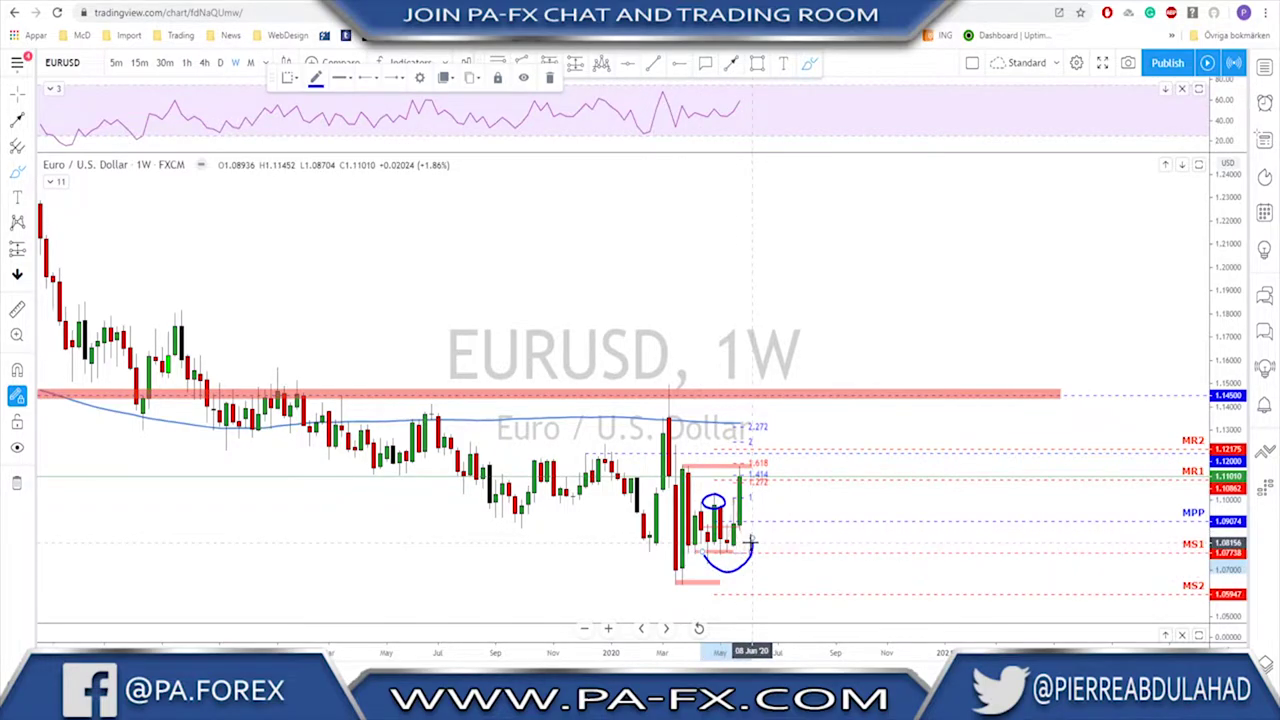
{"action": "key", "text": "ctrl+z"}
{"action": "mouse_move", "coordinate": [691, 457]}
{"action": "left_mouse_down"}
{"action": "mouse_move", "coordinate": [663, 471]}
{"action": "mouse_move", "coordinate": [696, 459]}
{"action": "left_mouse_up"}
{"action": "key", "text": "ctrl+z"}
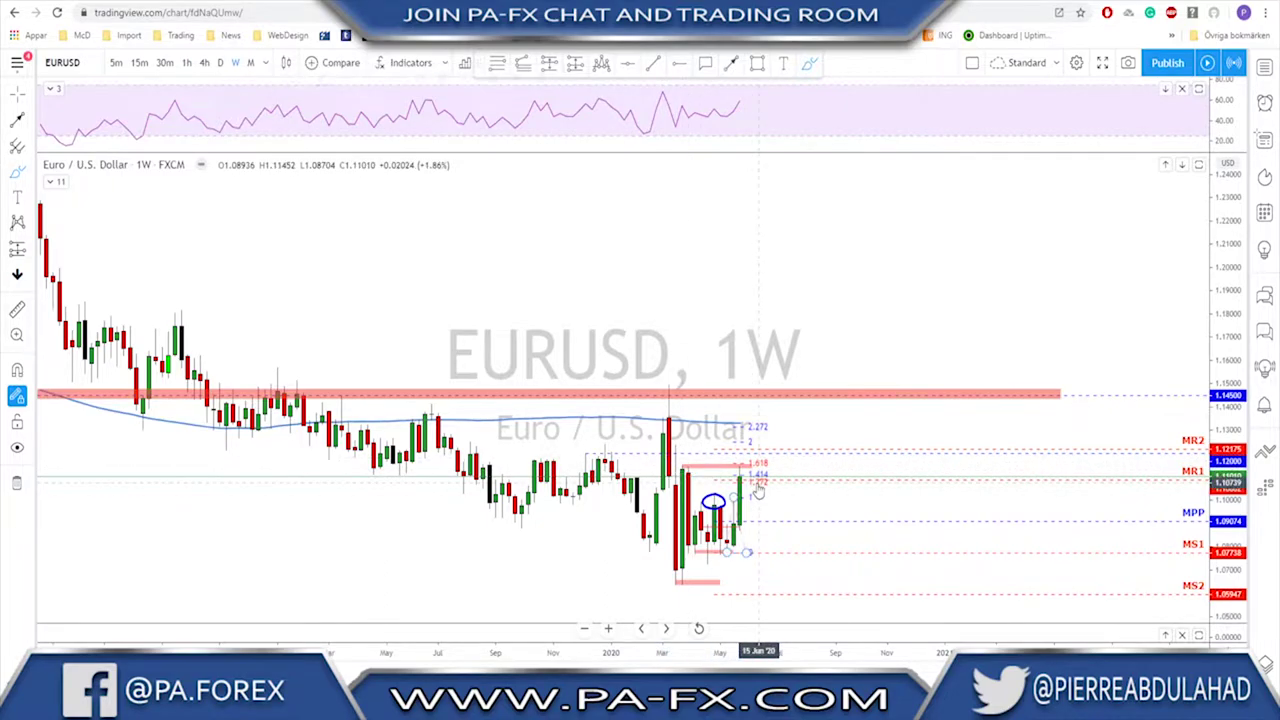
Review the daily EURUSD chart, switch to the 4-hour chart and delete the freehand ellipse around the 1.1000 zone
{"action": "left_click", "coordinate": [220, 62]}
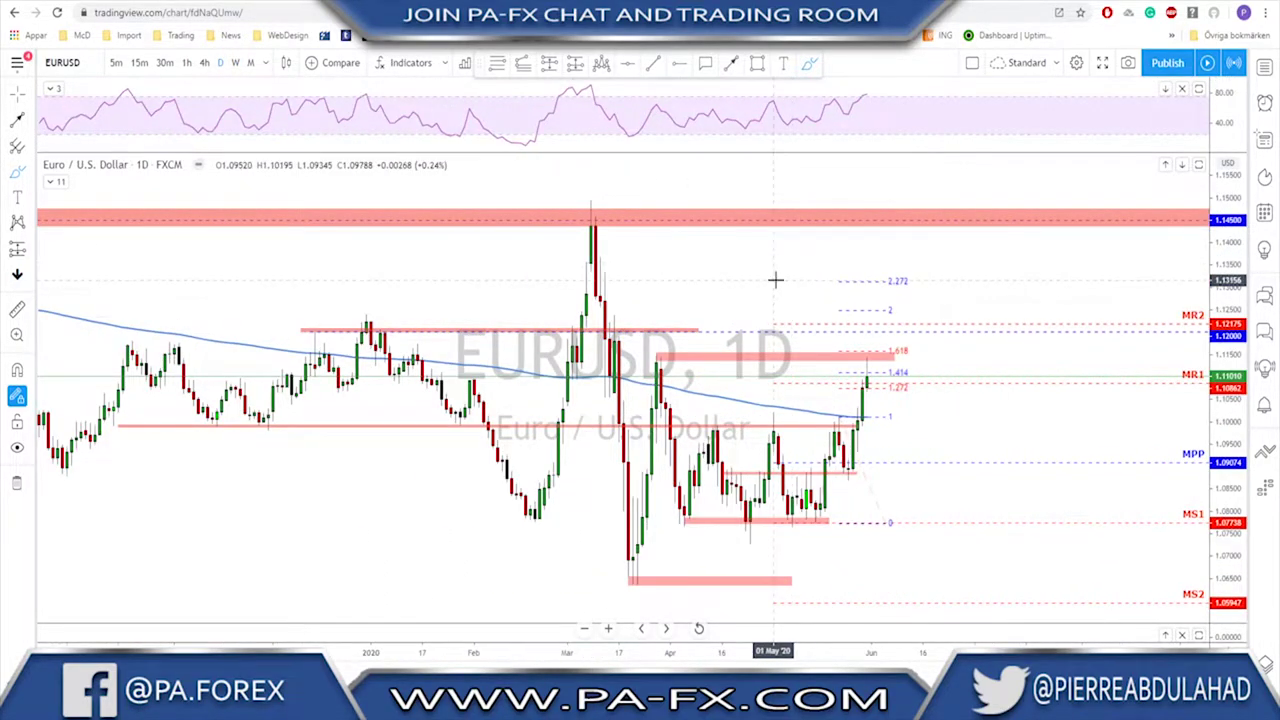
{"action": "scroll", "coordinate": [783, 314], "scroll_direction": "up", "scroll_amount": 1}
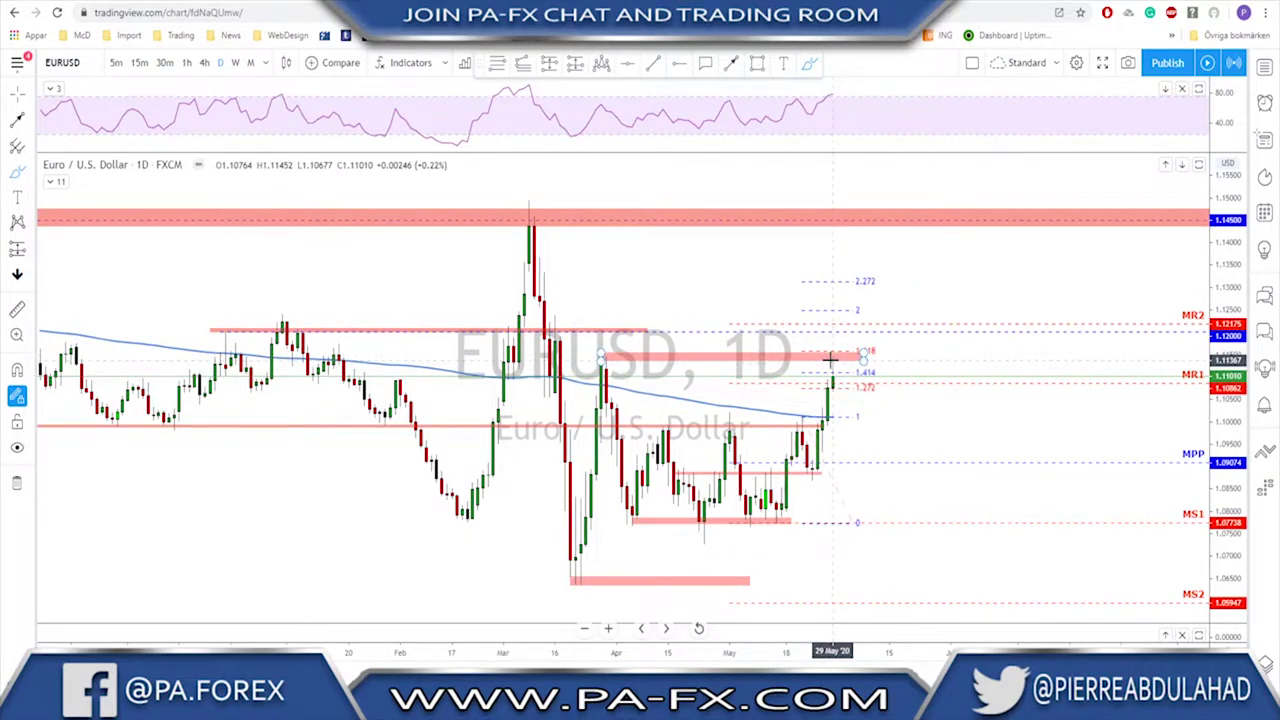
{"action": "left_click", "coordinate": [204, 63]}
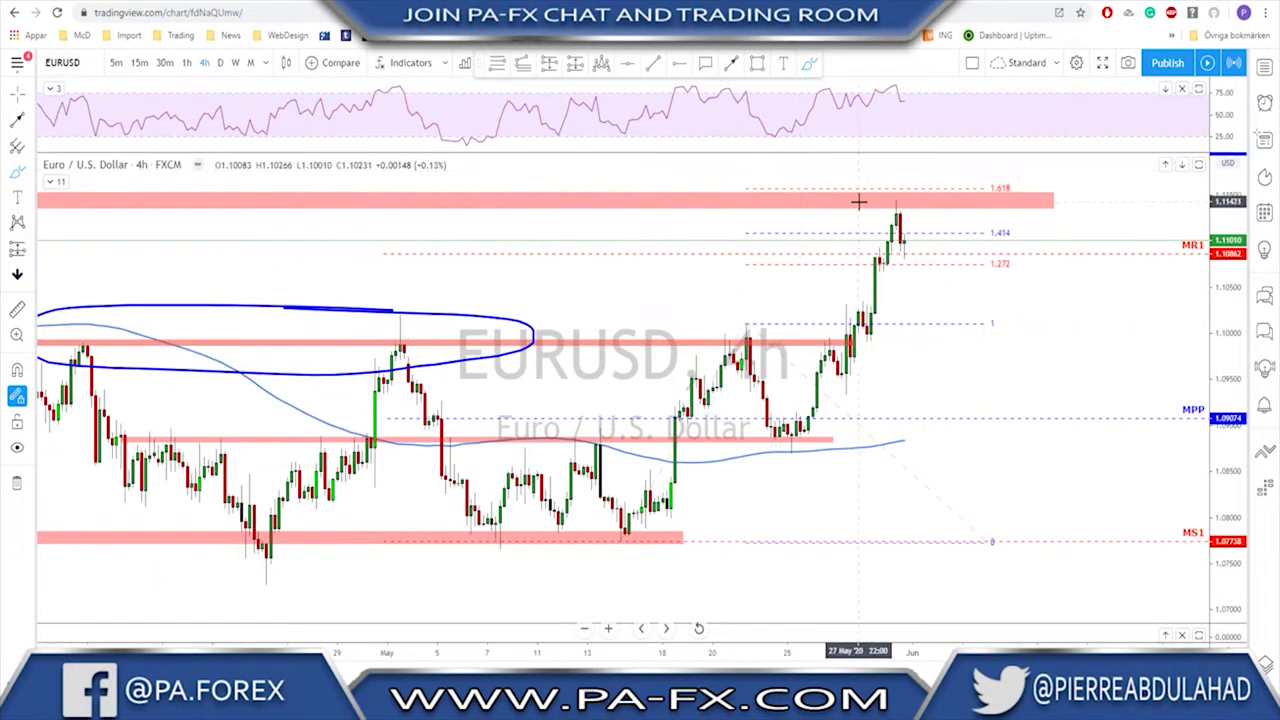
{"action": "left_click", "coordinate": [372, 314]}
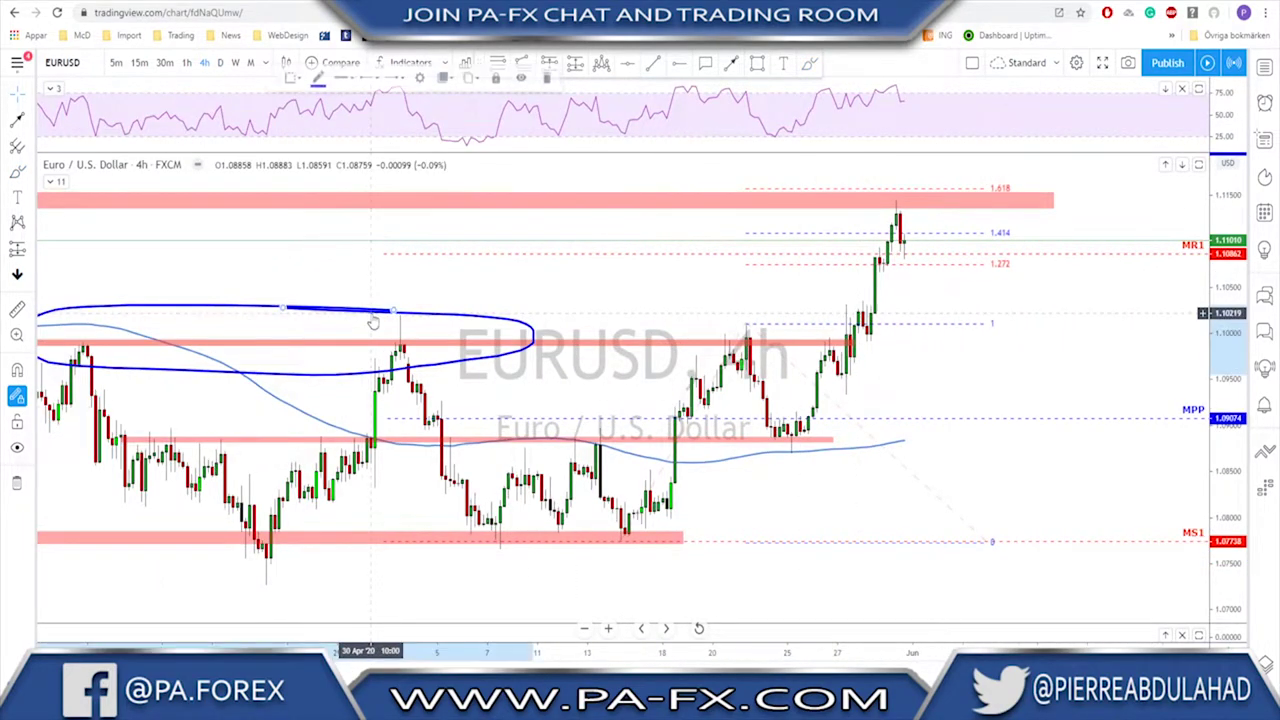
{"action": "key", "text": "Delete"}
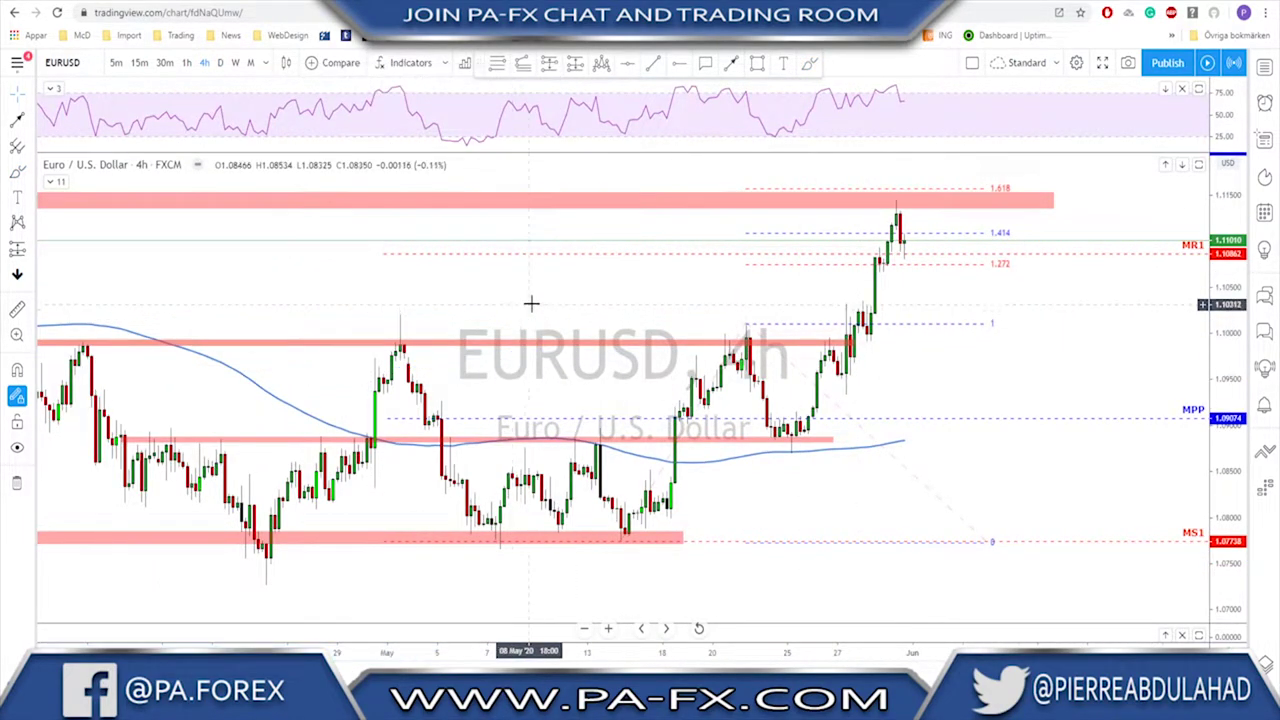
Circle the 29 May high inside the upper resistance zone on the 4-hour EURUSD chart with the Brush
{"action": "scroll", "coordinate": [786, 271], "scroll_direction": "down", "scroll_amount": 3}
{"action": "scroll", "coordinate": [811, 282], "scroll_direction": "up", "scroll_amount": 3}
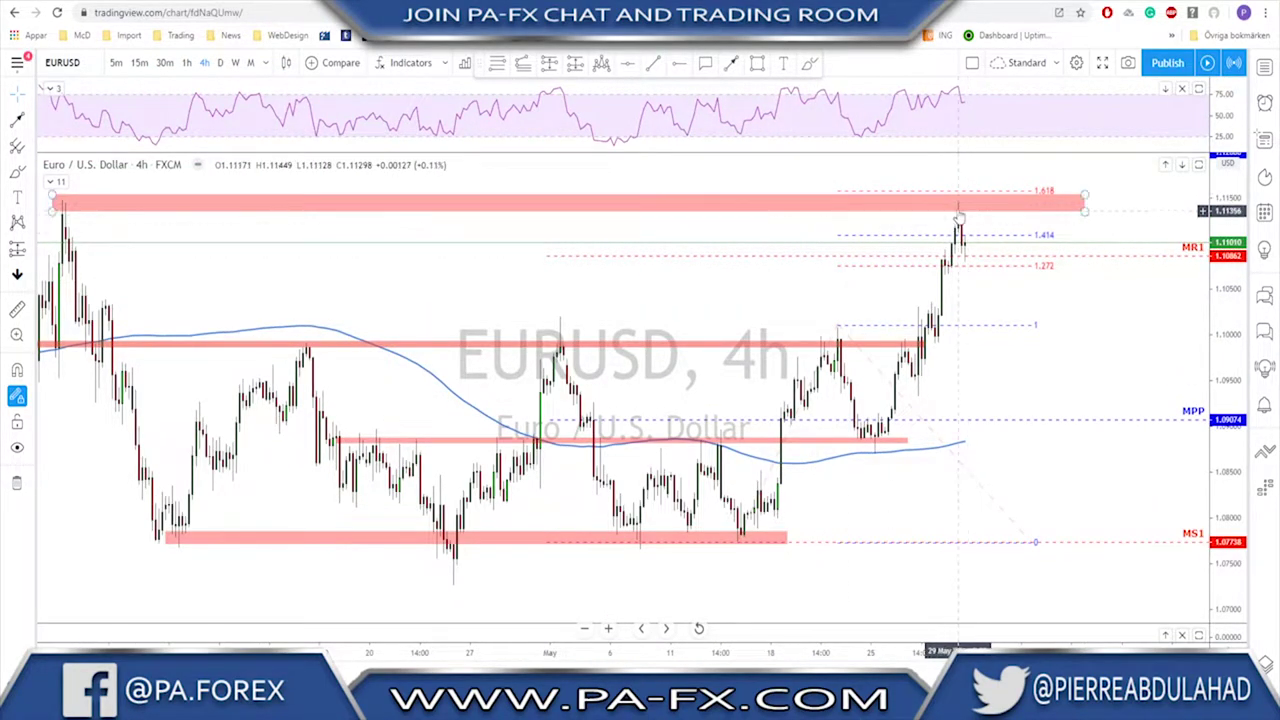
{"action": "left_click", "coordinate": [809, 64]}
{"action": "scroll", "coordinate": [972, 201], "scroll_direction": "down", "scroll_amount": 2}
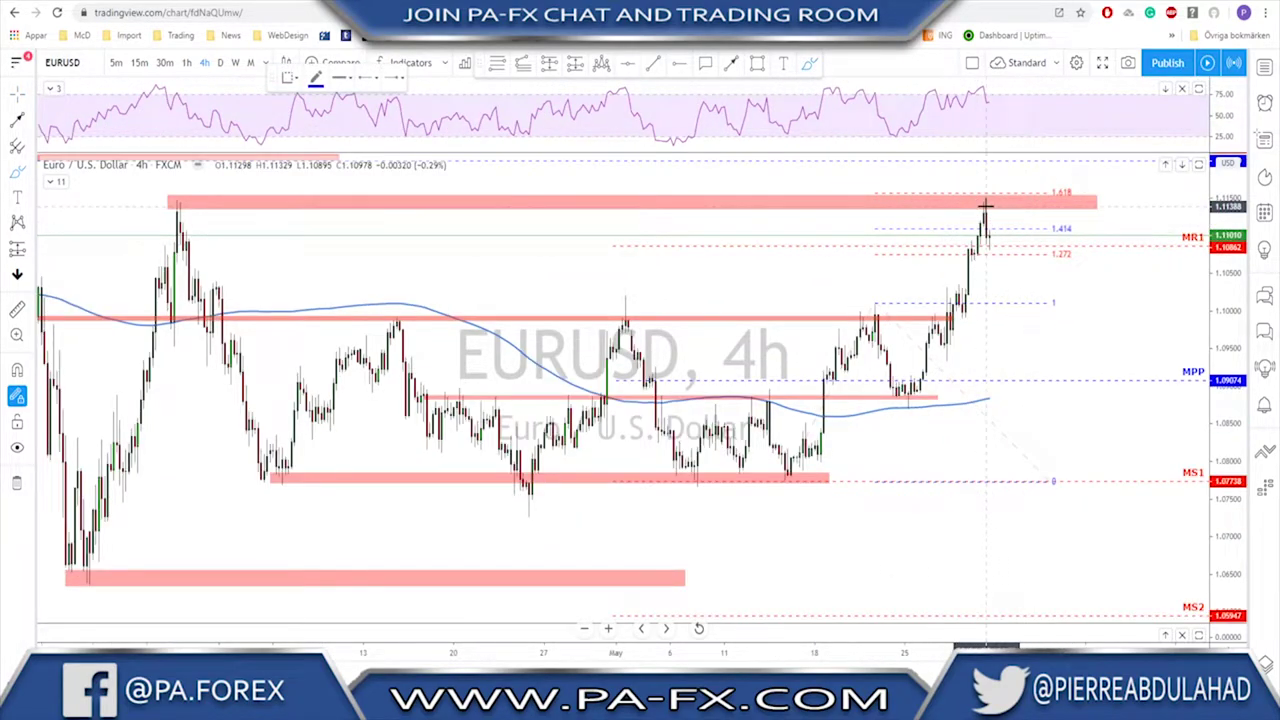
{"action": "left_click_drag", "start_coordinate": [990, 197], "coordinate": [985, 196]}
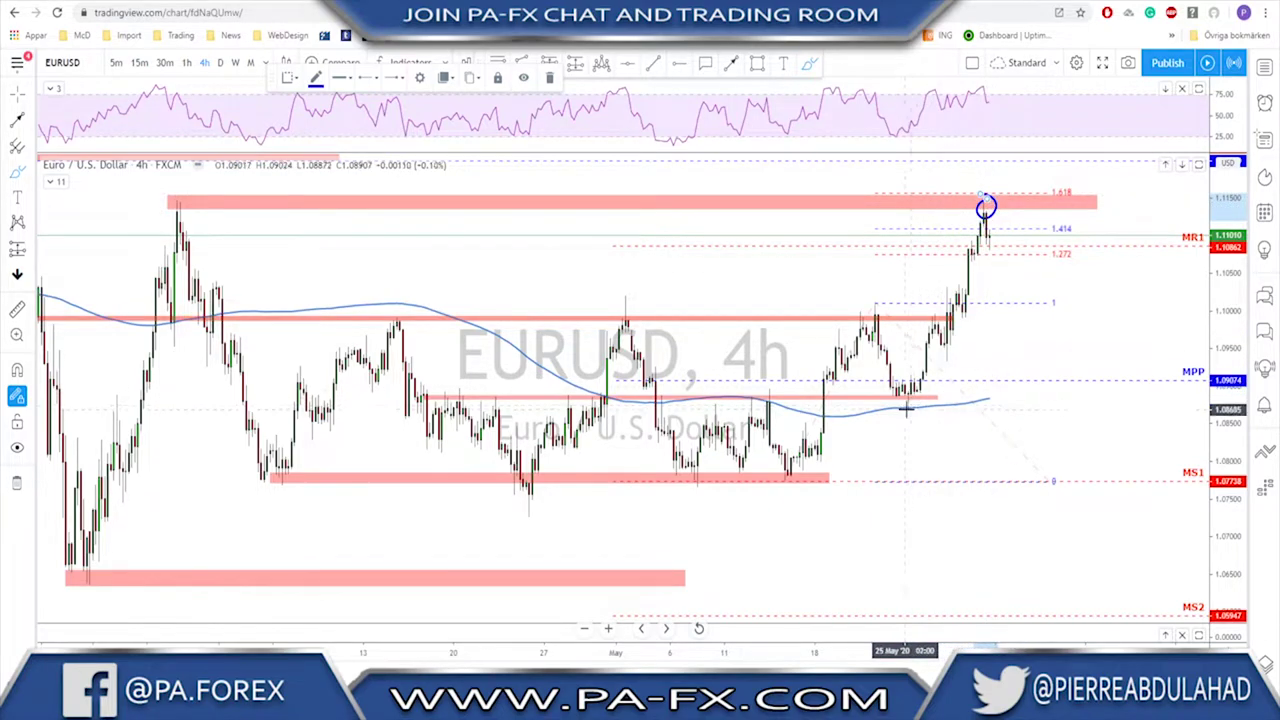
Temporarily sketch the mid-May rally into resistance, and circle the late-March high with a stroke down its following decline
{"action": "mouse_move", "coordinate": [797, 470]}
{"action": "left_mouse_down"}
{"action": "mouse_move", "coordinate": [972, 200]}
{"action": "mouse_move", "coordinate": [988, 195]}
{"action": "left_mouse_up"}
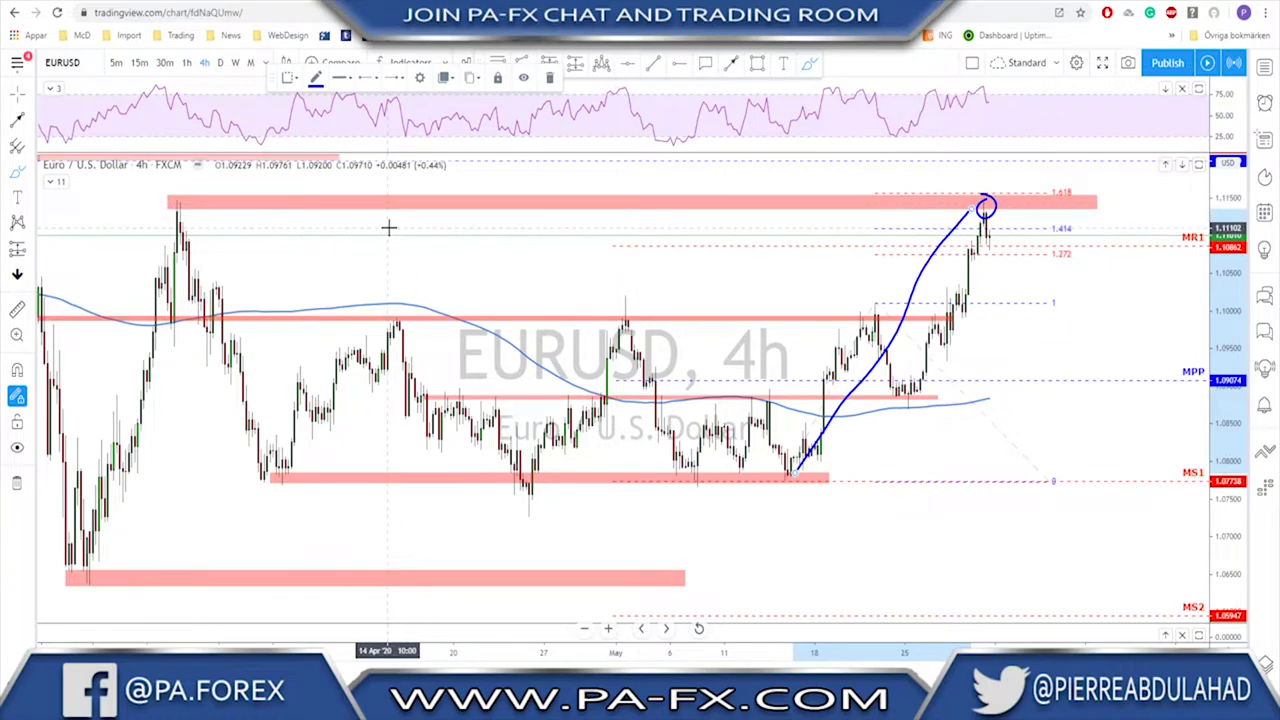
{"action": "key", "text": "Delete"}
{"action": "left_click_drag", "start_coordinate": [182, 194], "coordinate": [262, 456]}
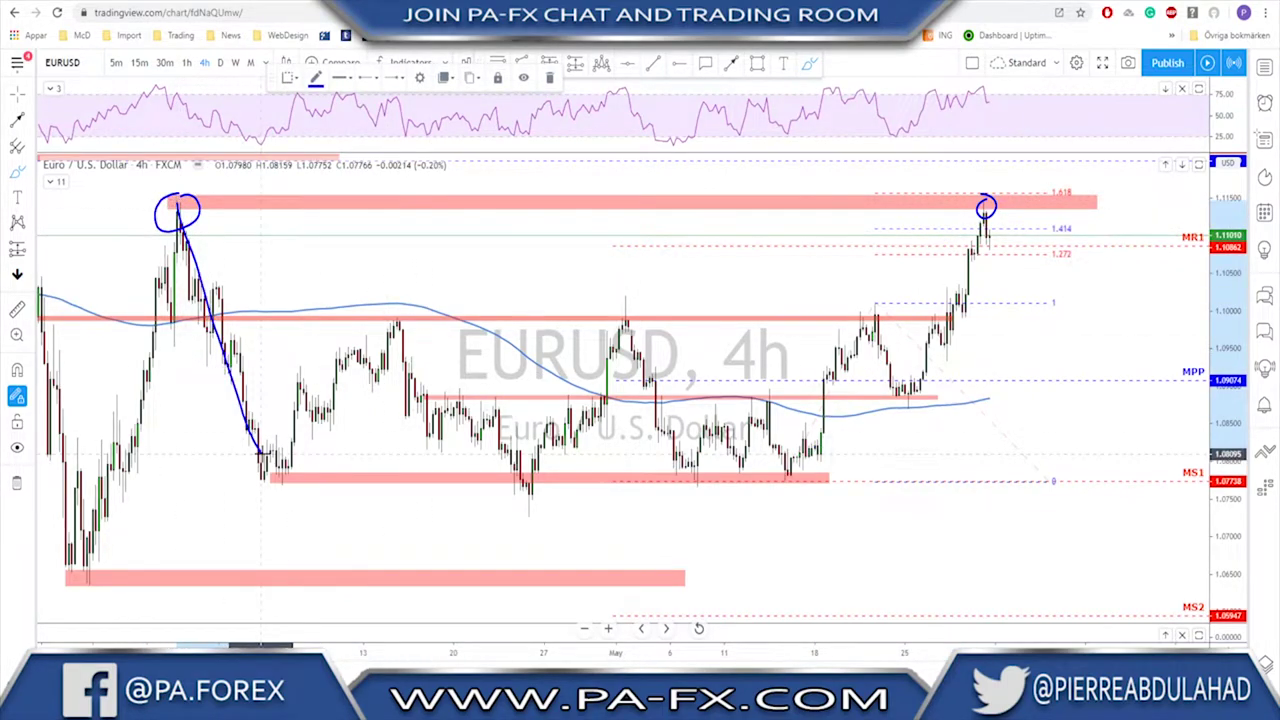
{"action": "key", "text": "ctrl+z"}
{"action": "key", "text": "ctrl+z"}
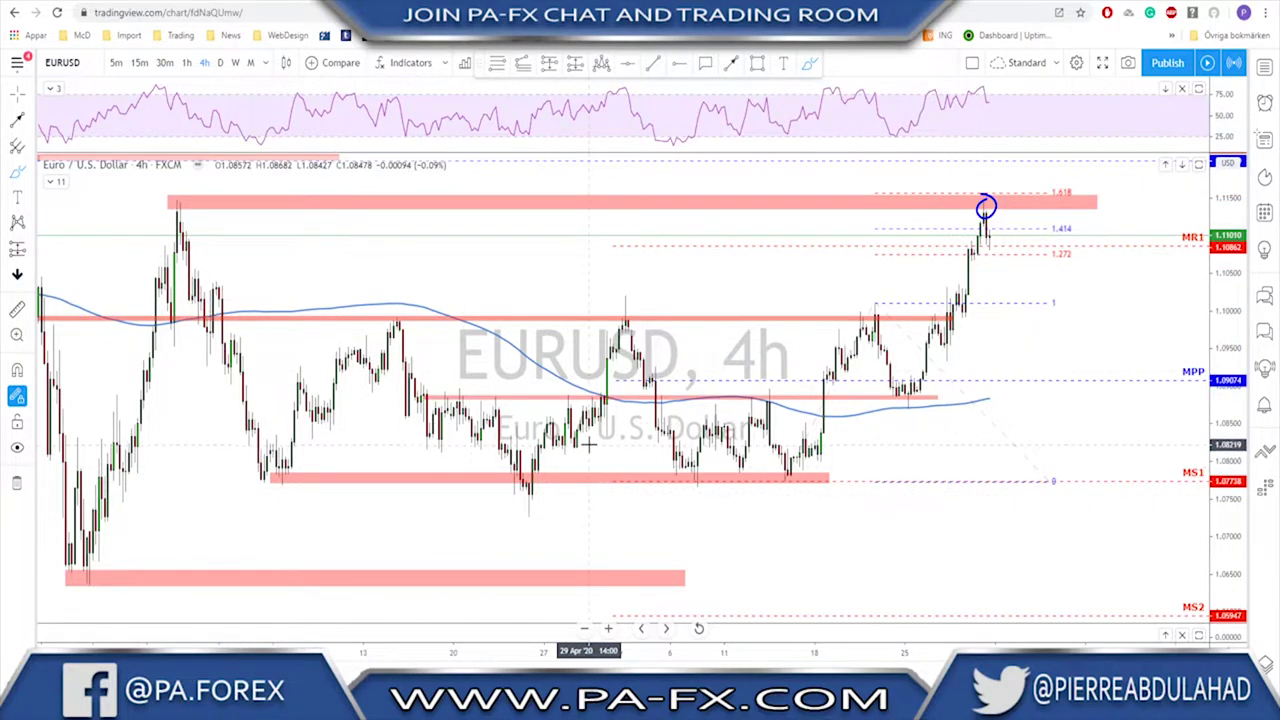
Delete the circle at the 29 May high and extend the thin zone near 1.1000 past the latest candles, spanning 1.09930 to 1.10055
{"action": "scroll", "coordinate": [886, 314], "scroll_direction": "up", "scroll_amount": 1}
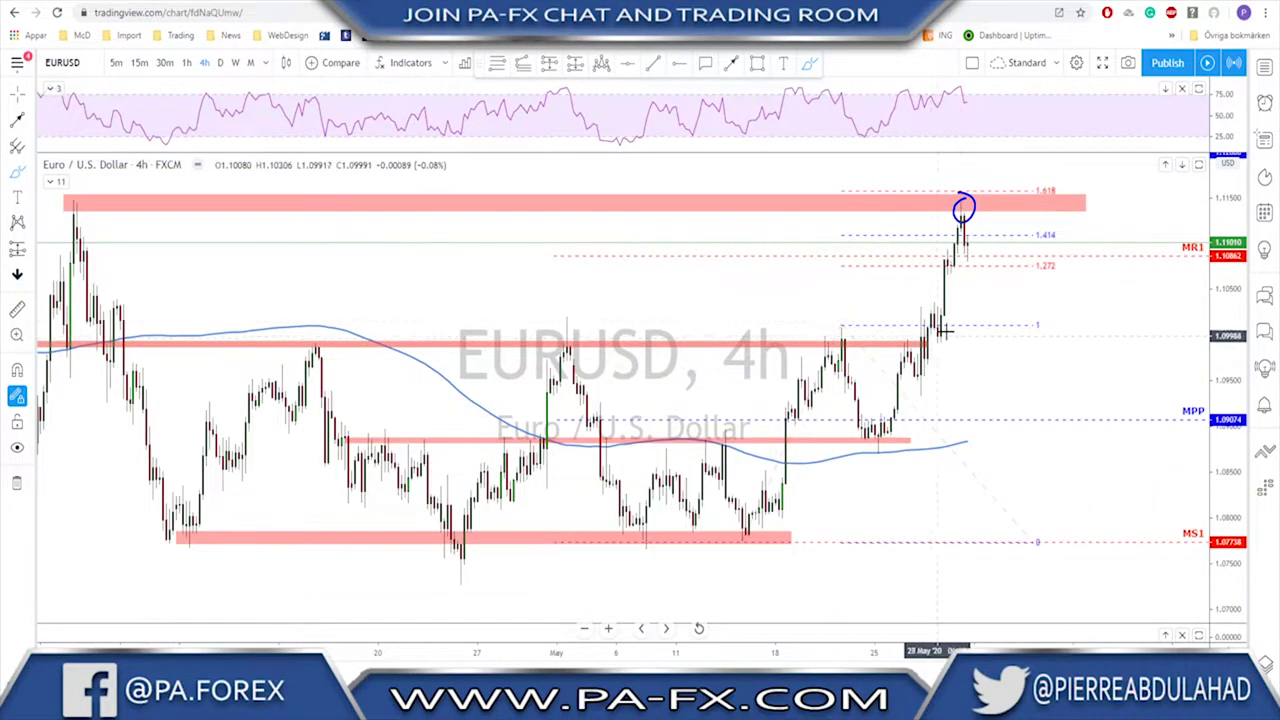
{"action": "left_click_drag", "start_coordinate": [975, 211], "coordinate": [993, 238]}
{"action": "key", "text": "Delete"}
{"action": "scroll", "coordinate": [995, 250], "scroll_direction": "down", "scroll_amount": 2}
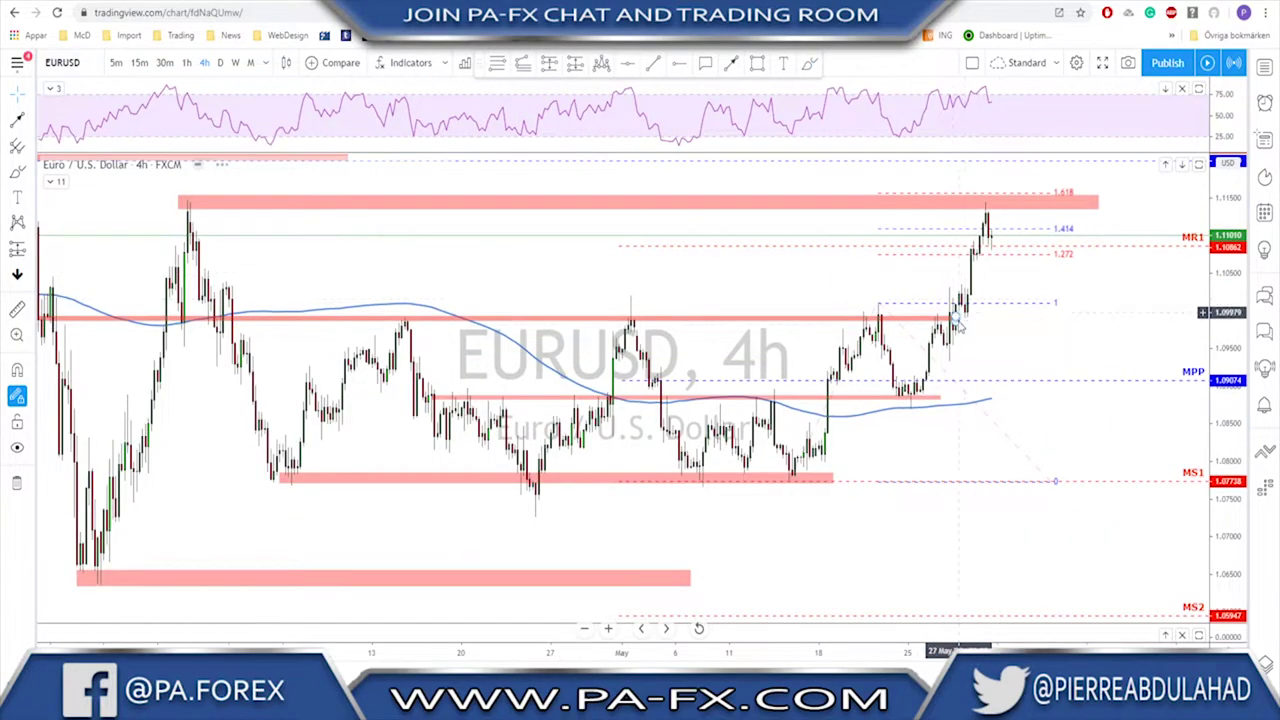
{"action": "left_click_drag", "start_coordinate": [1016, 316], "coordinate": [1088, 306]}
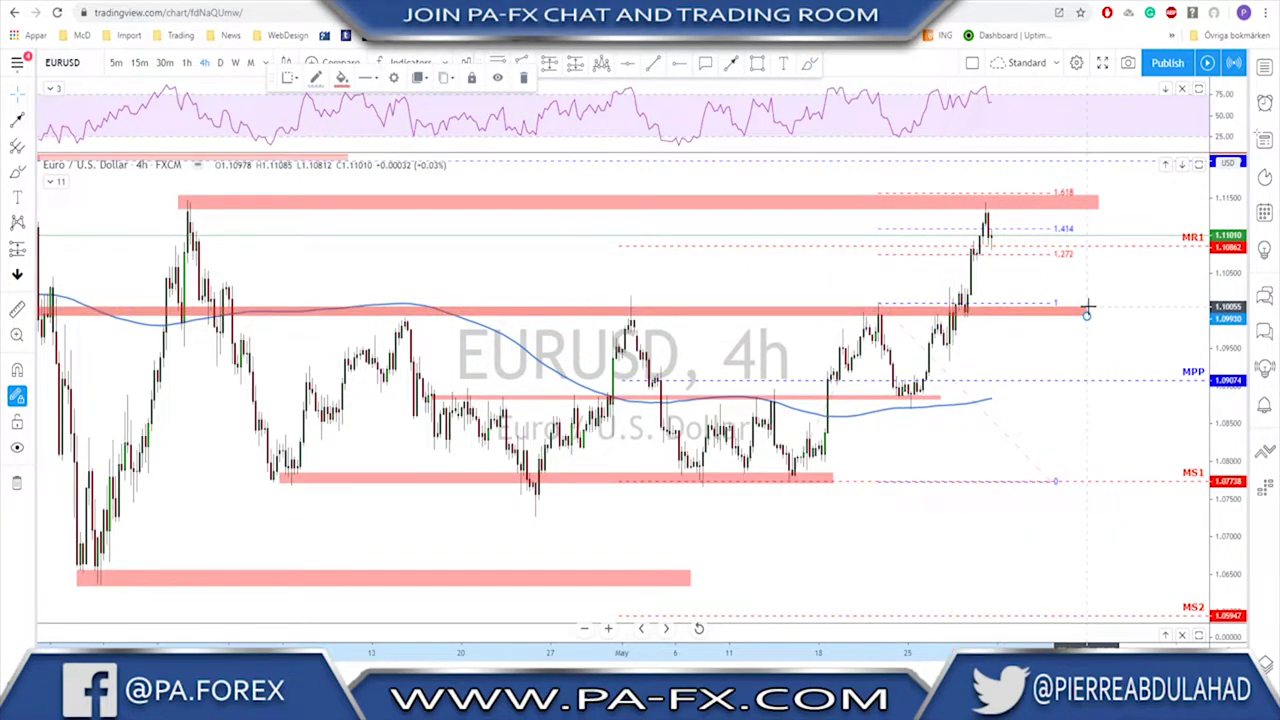
Draw arrows projecting a EURUSD pullback from 1.10988 to 1.09970 and a rise to 1.11492 in the upper resistance zone
{"action": "left_click", "coordinate": [732, 64]}
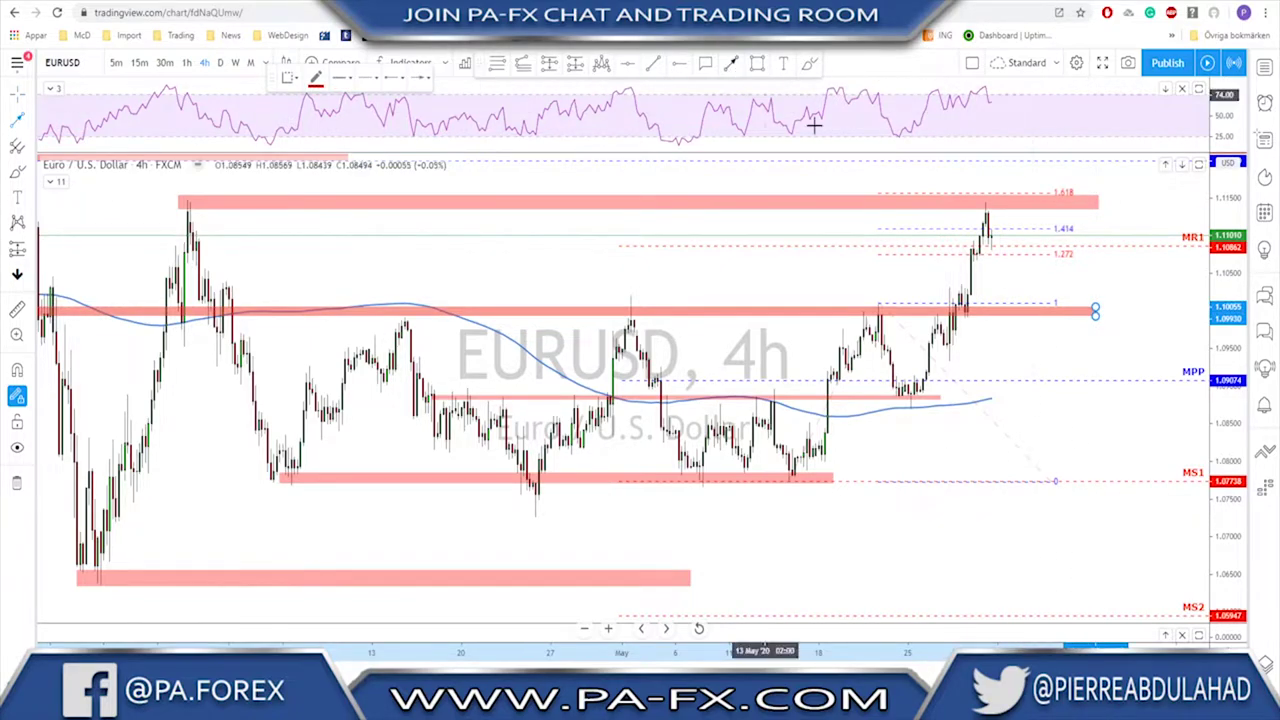
{"action": "left_click_drag", "start_coordinate": [990, 236], "coordinate": [1032, 308]}
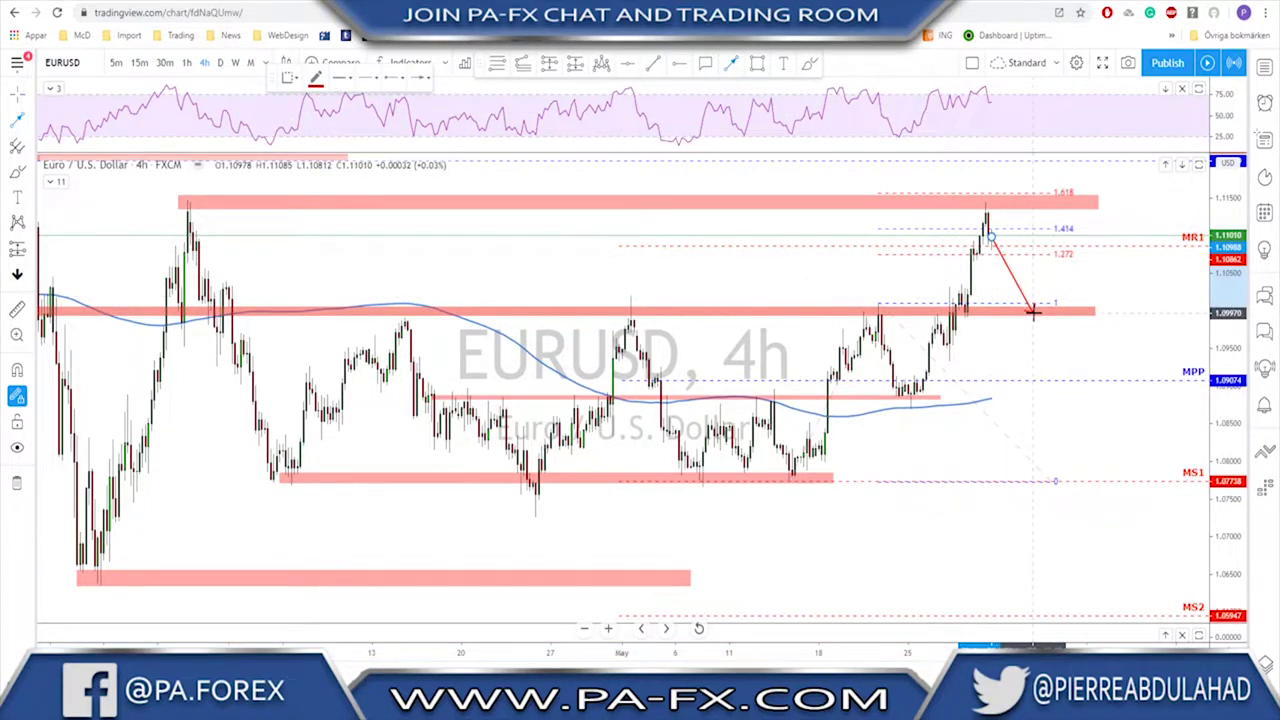
{"action": "left_click", "coordinate": [1032, 311]}
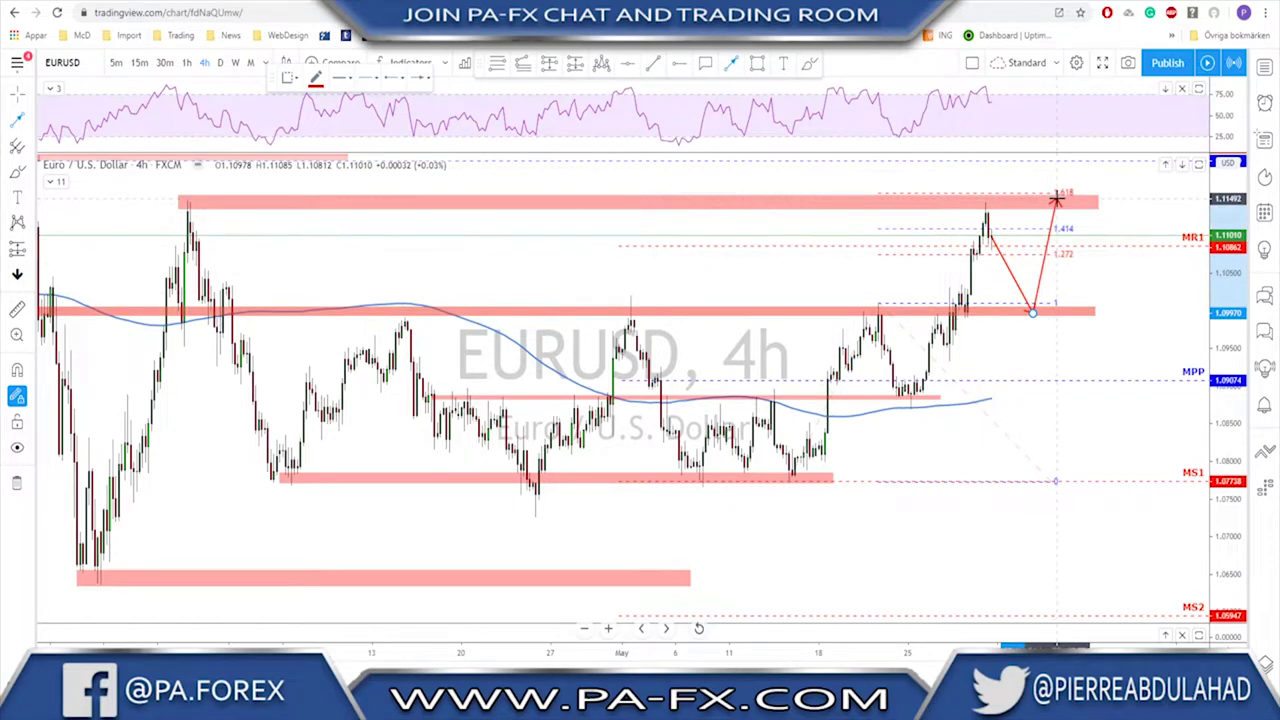
{"action": "double_click", "coordinate": [1056, 200]}
Circle the late-March high with the Brush and sketch an alternative breakout path from current price to just above the 2.272 extension
{"action": "scroll", "coordinate": [1034, 234], "scroll_direction": "down", "scroll_amount": 1}
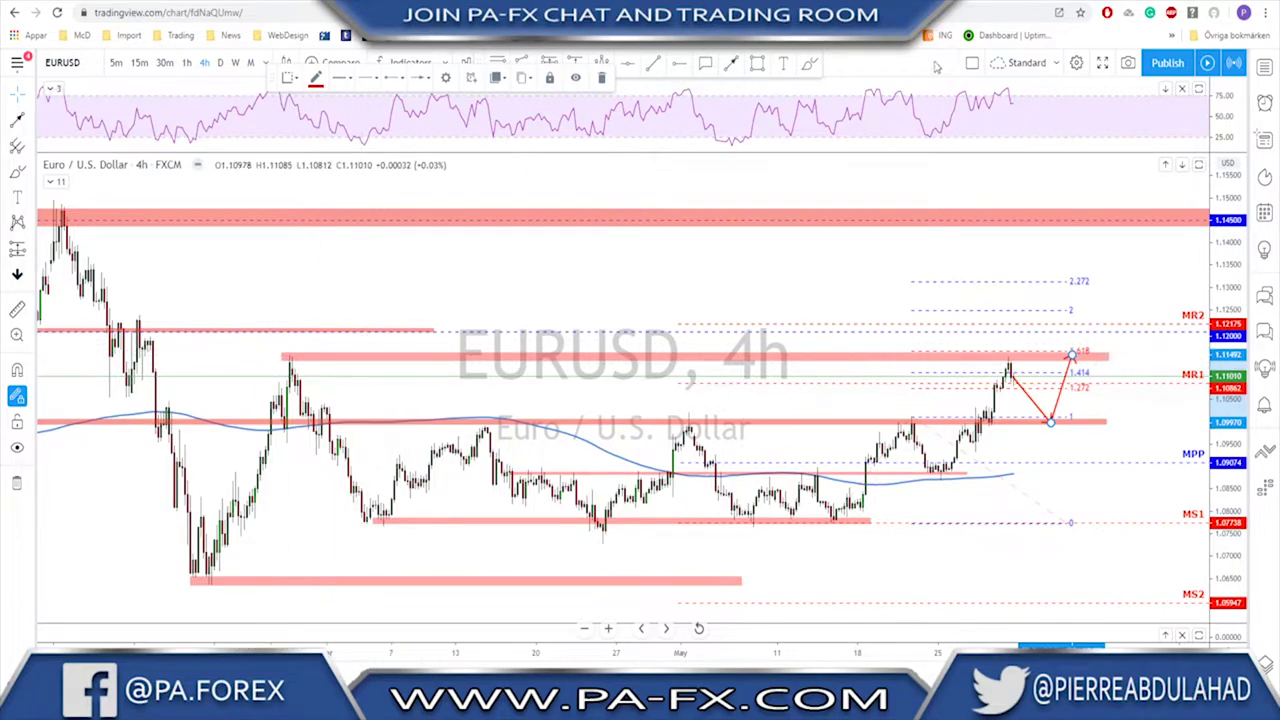
{"action": "left_click", "coordinate": [810, 70]}
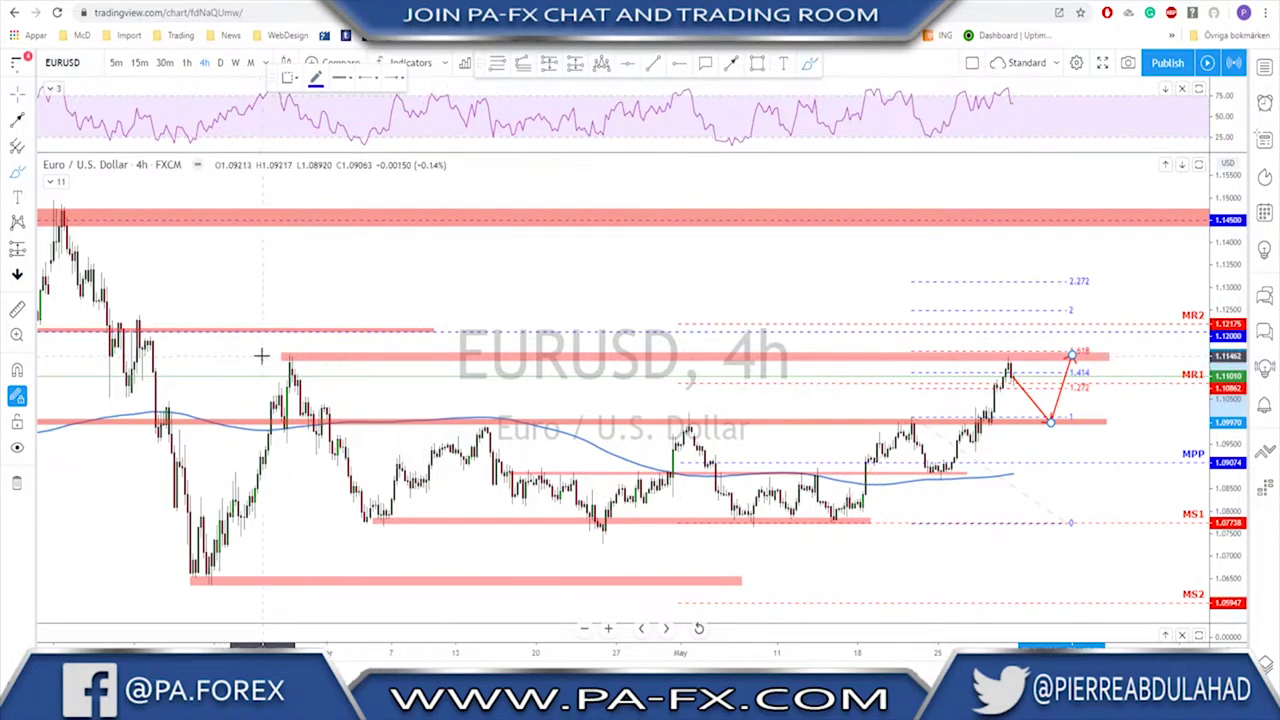
{"action": "left_click_drag", "start_coordinate": [287, 349], "coordinate": [311, 346]}
{"action": "mouse_move", "coordinate": [1008, 367]}
{"action": "left_mouse_down"}
{"action": "mouse_move", "coordinate": [1042, 340]}
{"action": "mouse_move", "coordinate": [1066, 268]}
{"action": "left_mouse_up"}
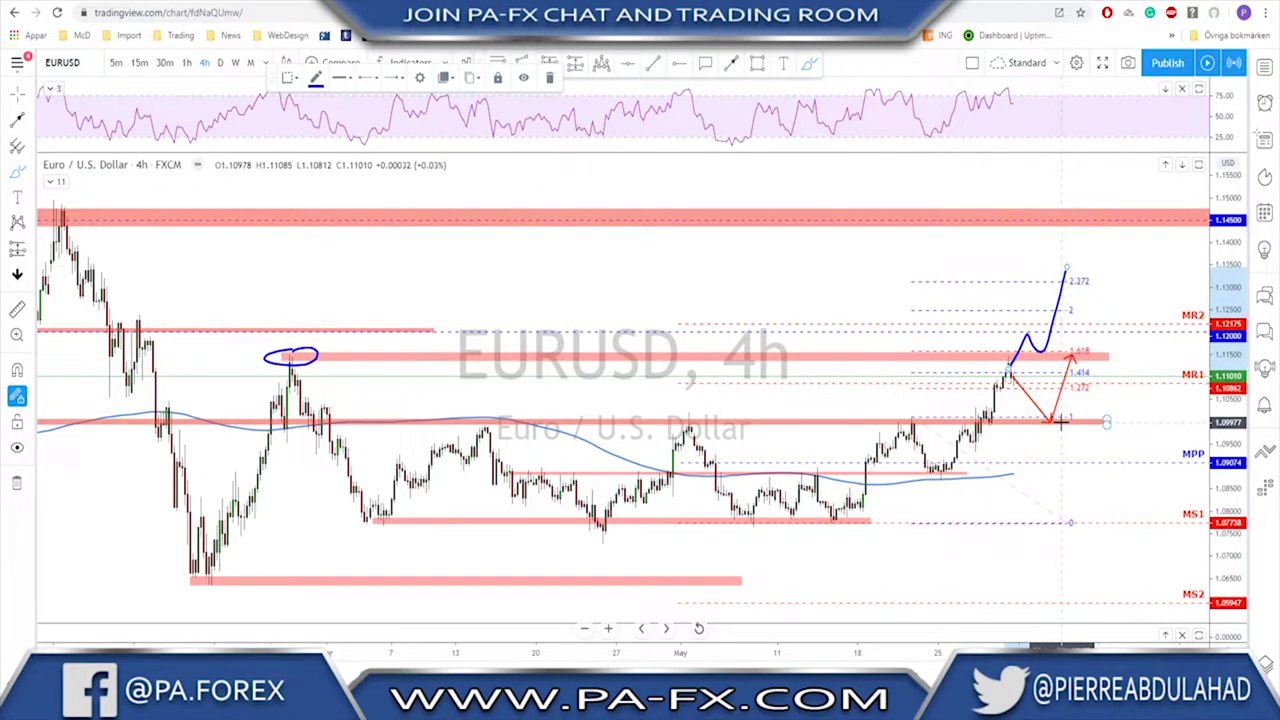
Delete the sketched EURUSD breakout path and bring up the GBPUSD daily chart focused on the latest candles
{"action": "key", "text": "Delete"}
{"action": "key", "text": "Down"}
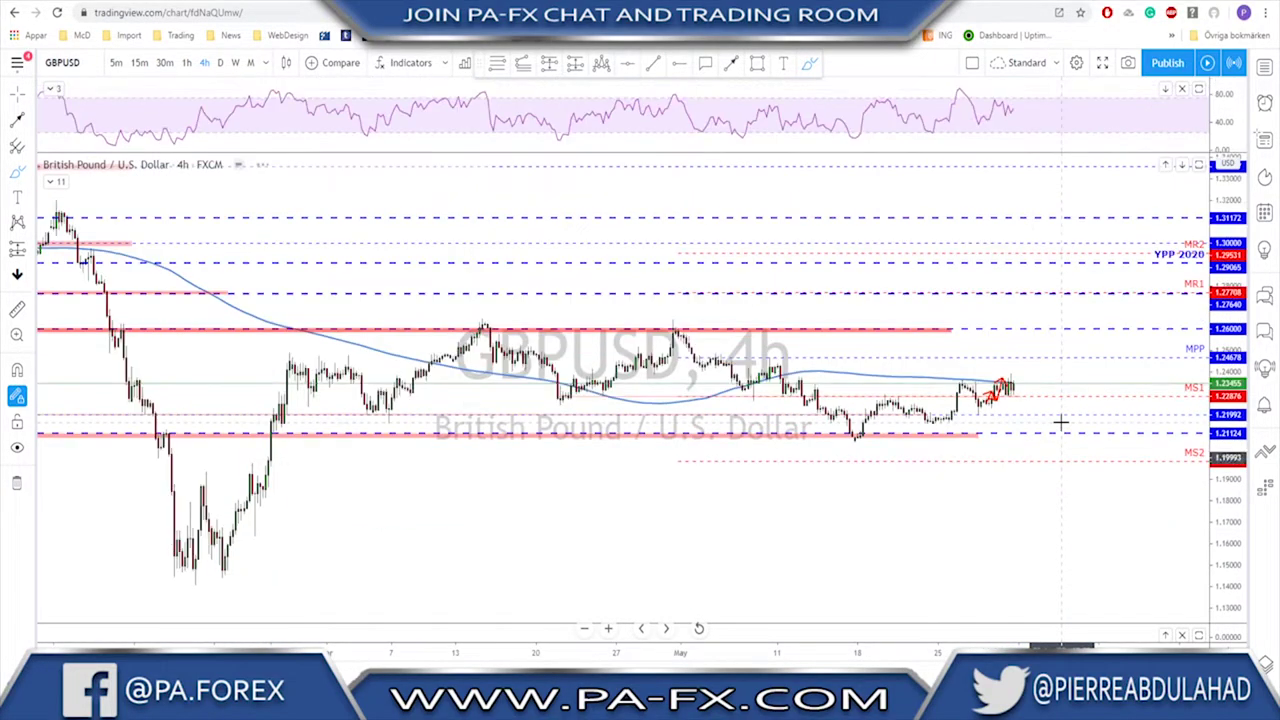
{"action": "left_click", "coordinate": [220, 62]}
{"action": "scroll", "coordinate": [1071, 523], "scroll_direction": "up", "scroll_amount": 5}
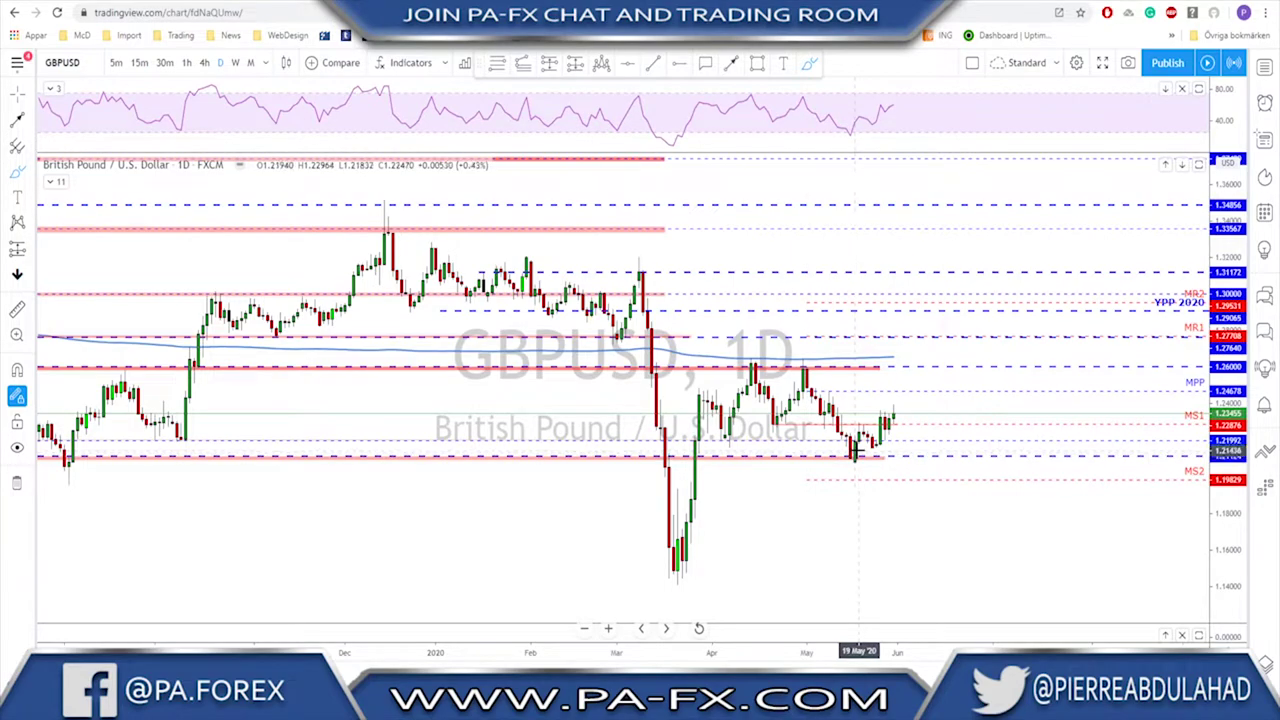
Temporarily mark the late-May GBPUSD higher low, the broken minor high and the latest daily highs with Brush strokes
{"action": "mouse_move", "coordinate": [866, 446]}
{"action": "left_mouse_down"}
{"action": "mouse_move", "coordinate": [884, 446]}
{"action": "mouse_move", "coordinate": [882, 410]}
{"action": "left_mouse_up"}
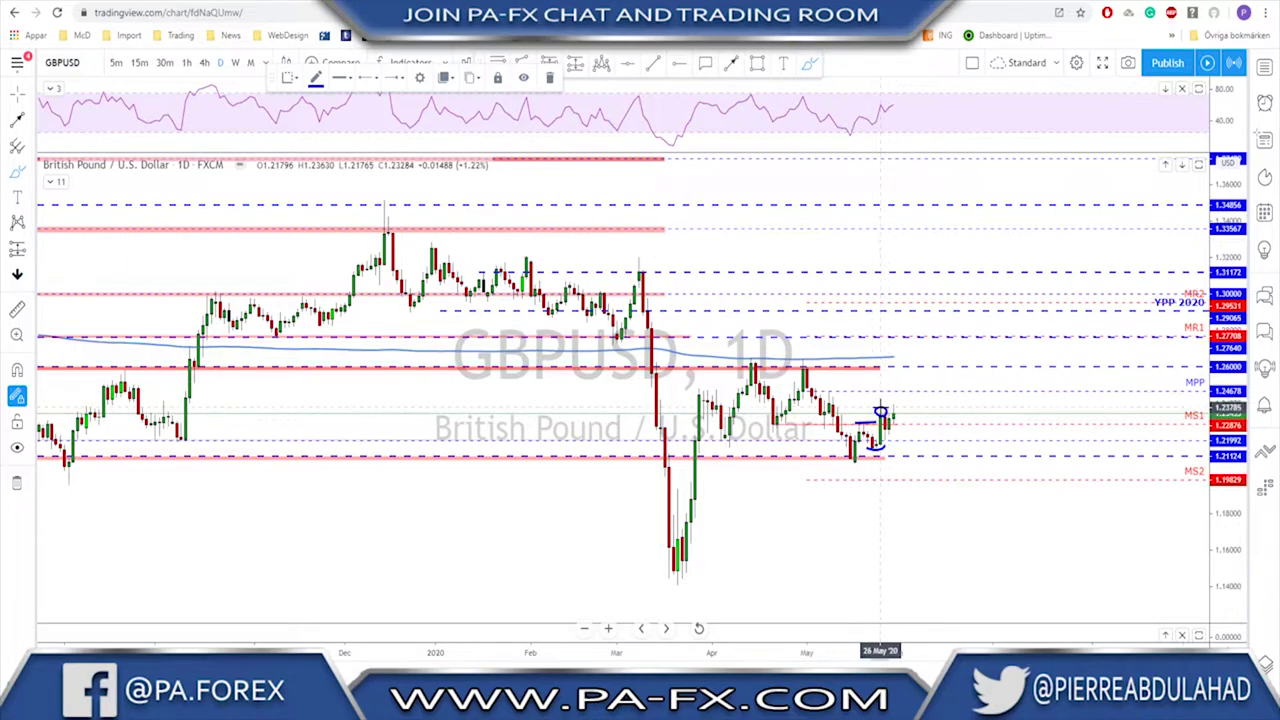
{"action": "key", "text": "ctrl+z"}
{"action": "key", "text": "ctrl+z"}
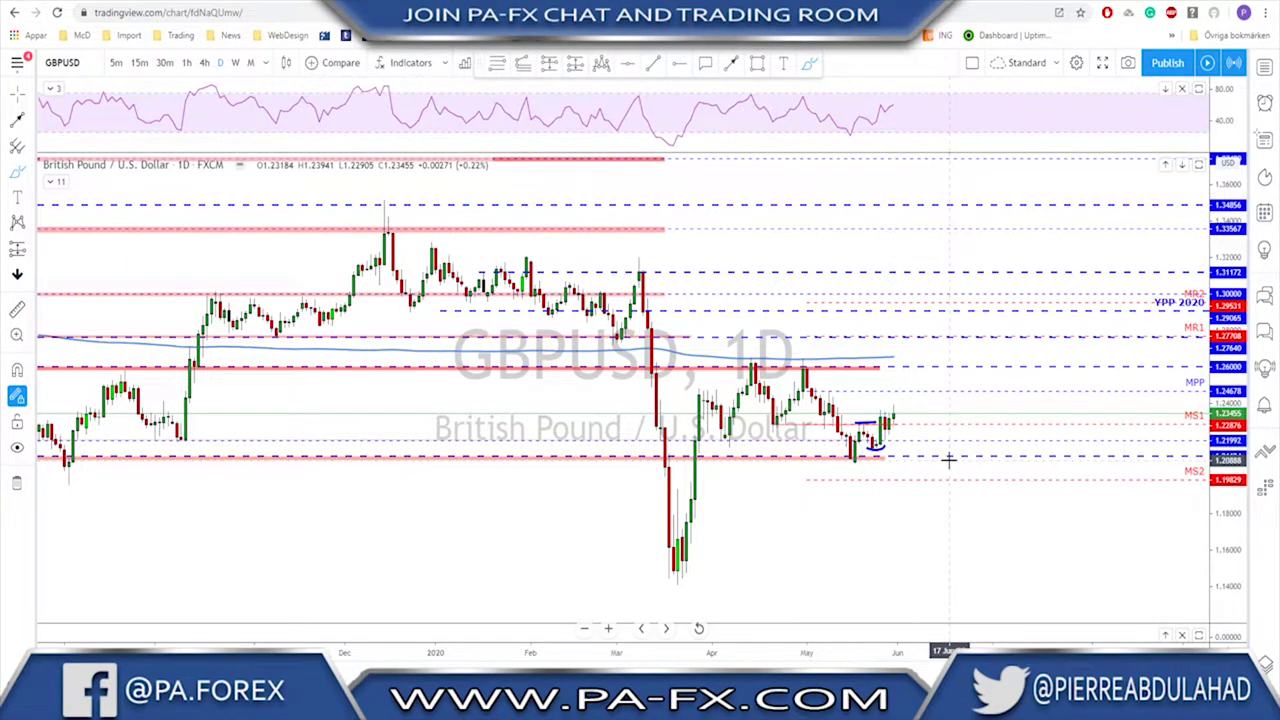
{"action": "scroll", "coordinate": [882, 479], "scroll_direction": "up", "scroll_amount": 1}
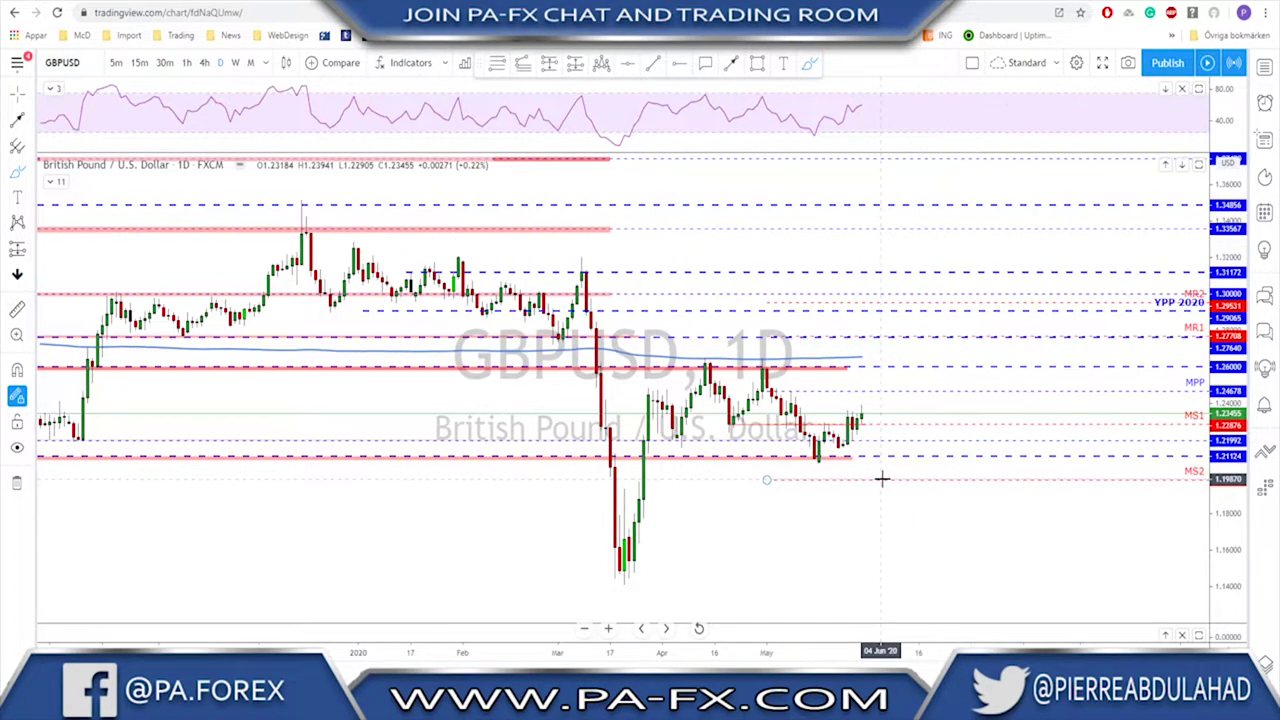
{"action": "scroll", "coordinate": [882, 467], "scroll_direction": "up", "scroll_amount": 1}
{"action": "left_click_drag", "start_coordinate": [805, 409], "coordinate": [842, 410]}
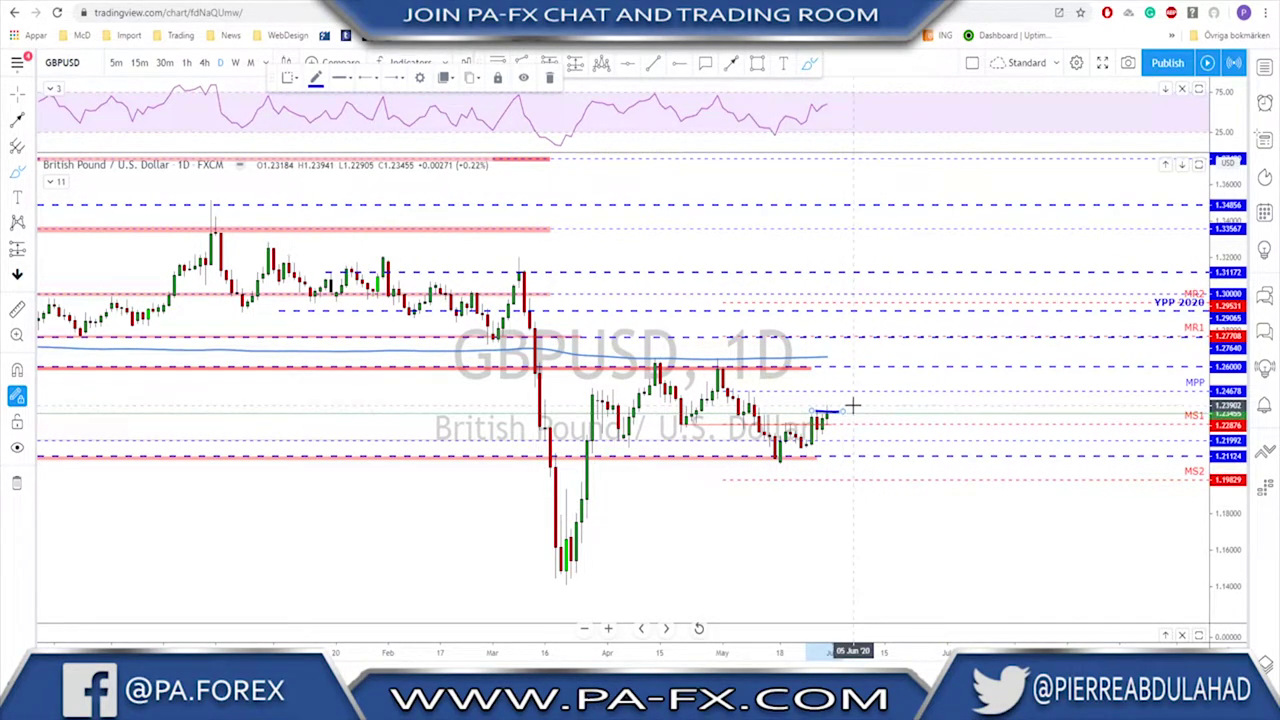
{"action": "key", "text": "ctrl+z"}
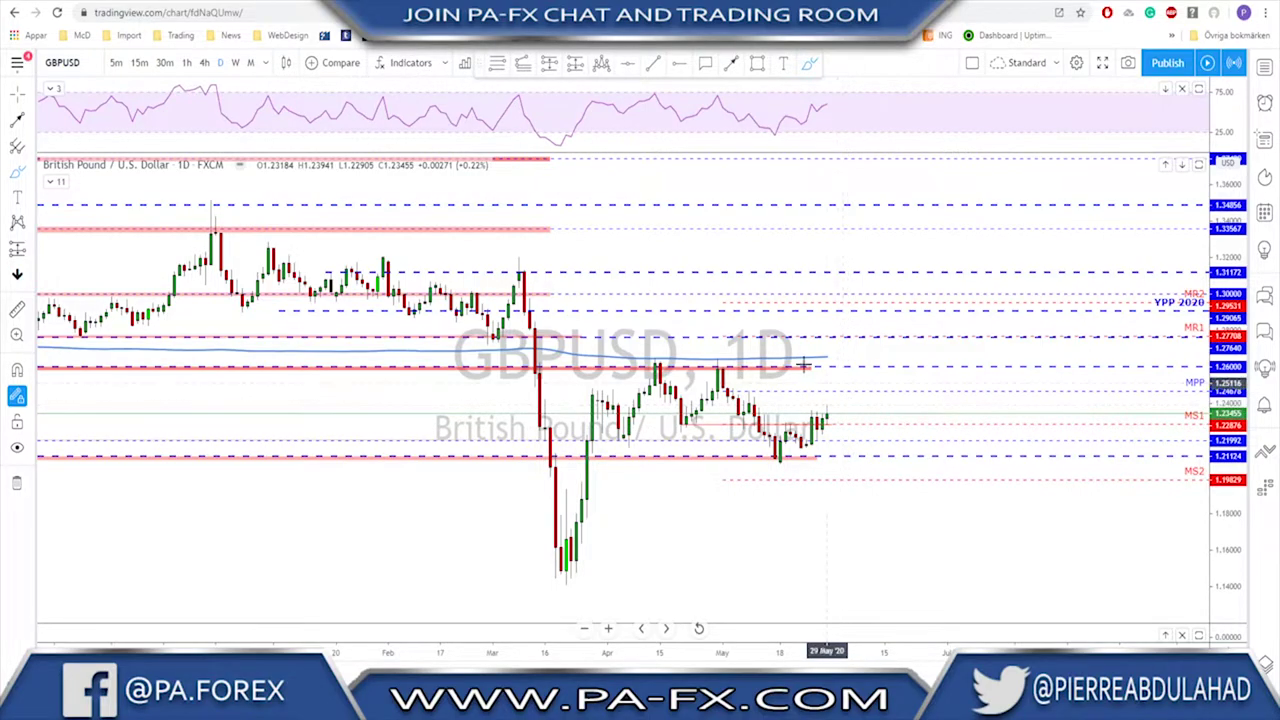
Switch GBPUSD to the 1-hour timeframe and temporarily underline the 28 May breakout level with the Brush
{"action": "left_click", "coordinate": [185, 63]}
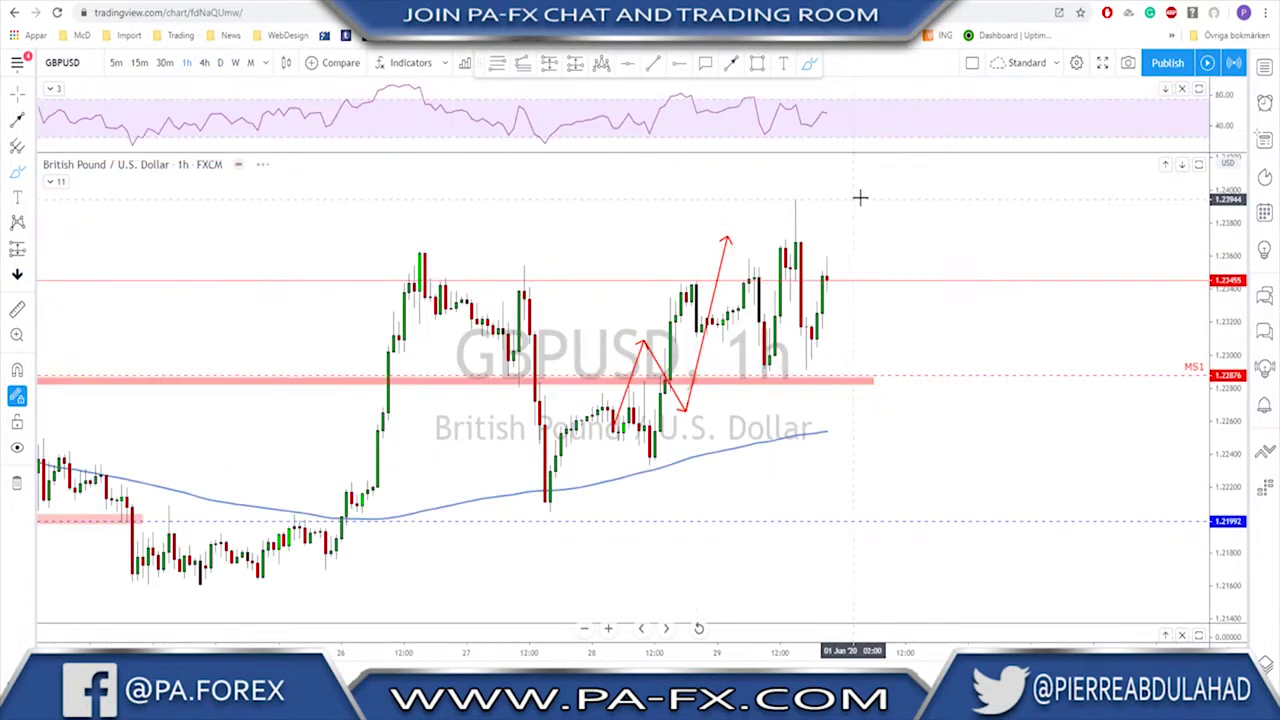
{"action": "left_click_drag", "start_coordinate": [854, 197], "coordinate": [1003, 206]}
{"action": "scroll", "coordinate": [829, 386], "scroll_direction": "up", "scroll_amount": 1}
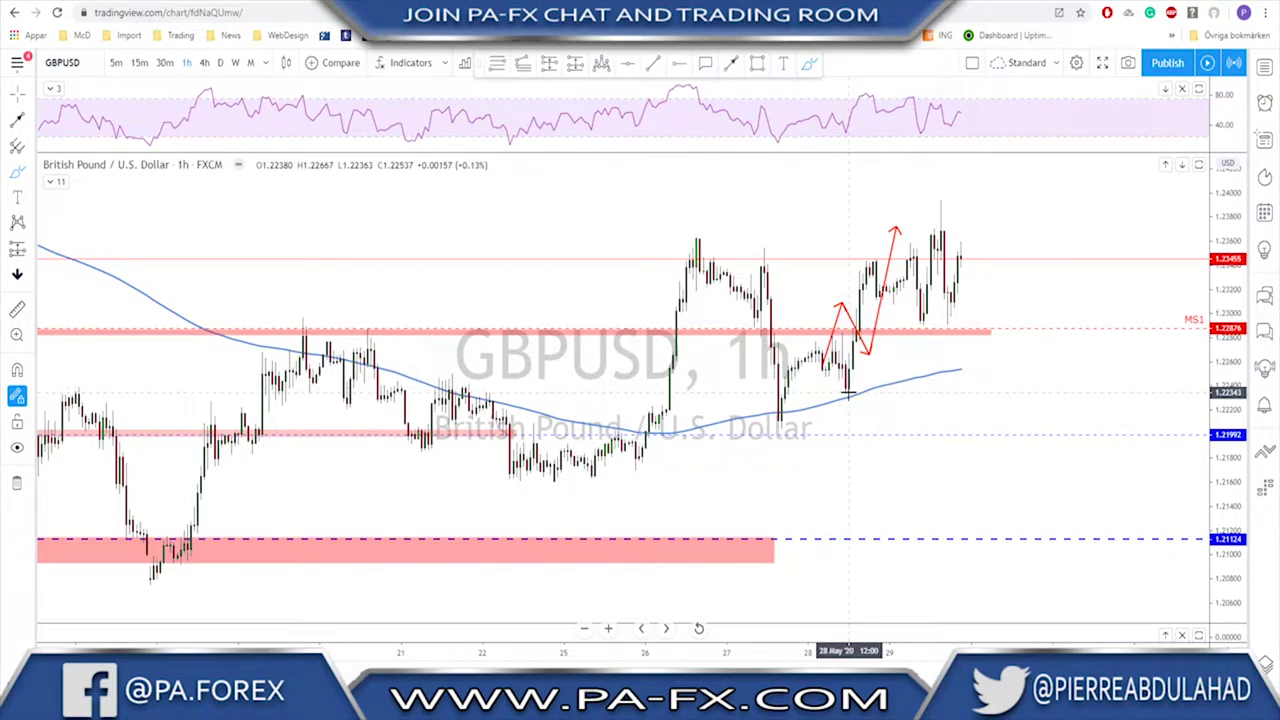
{"action": "left_click_drag", "start_coordinate": [808, 337], "coordinate": [862, 345]}
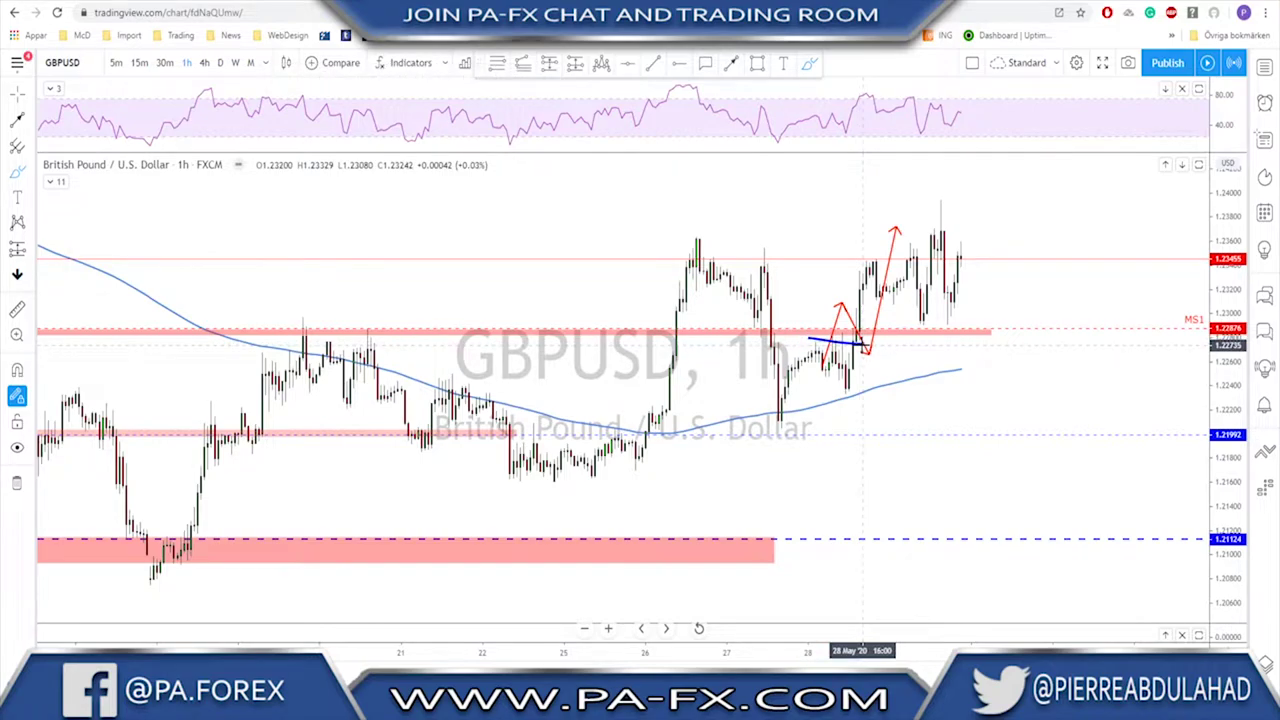
{"action": "key", "text": "ctrl+z"}
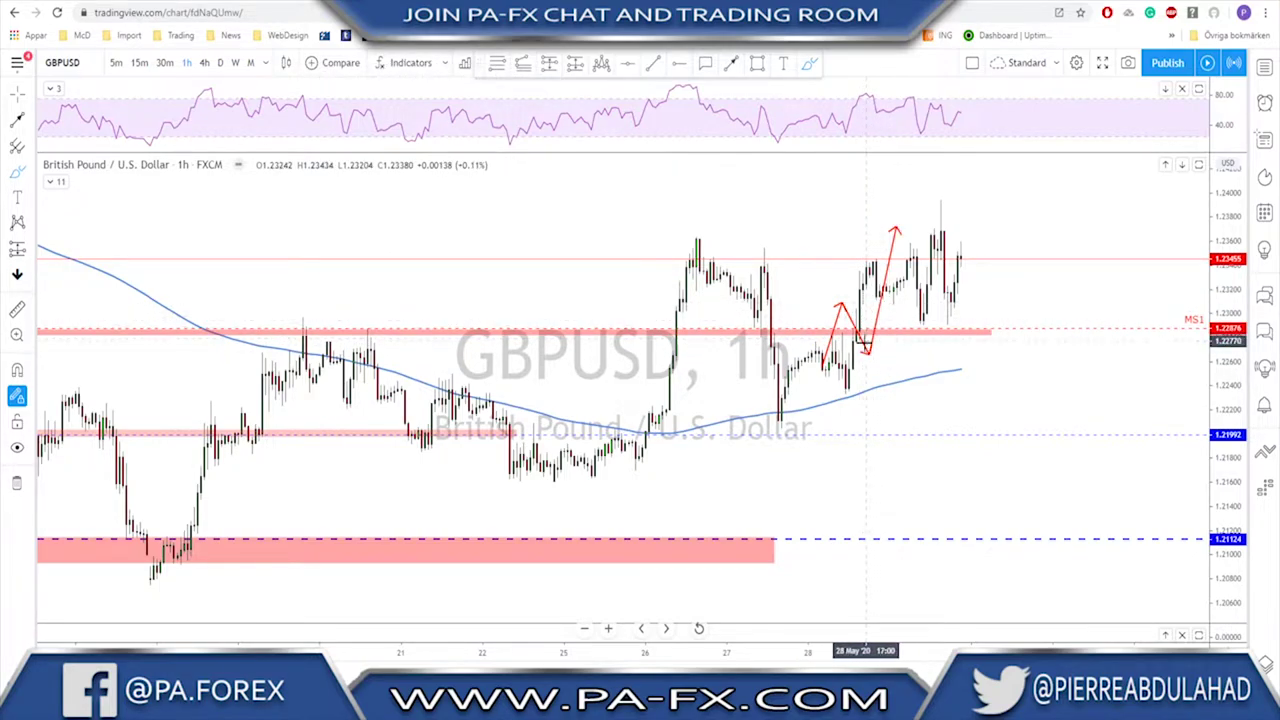
Temporarily trace the 28–29 May swings, the support zone at 1.22876 and a circle around the MS1 label
{"action": "mouse_move", "coordinate": [845, 390]}
{"action": "left_mouse_down"}
{"action": "mouse_move", "coordinate": [877, 257]}
{"action": "mouse_move", "coordinate": [918, 318]}
{"action": "mouse_move", "coordinate": [935, 240]}
{"action": "mouse_move", "coordinate": [958, 322]}
{"action": "left_mouse_up"}
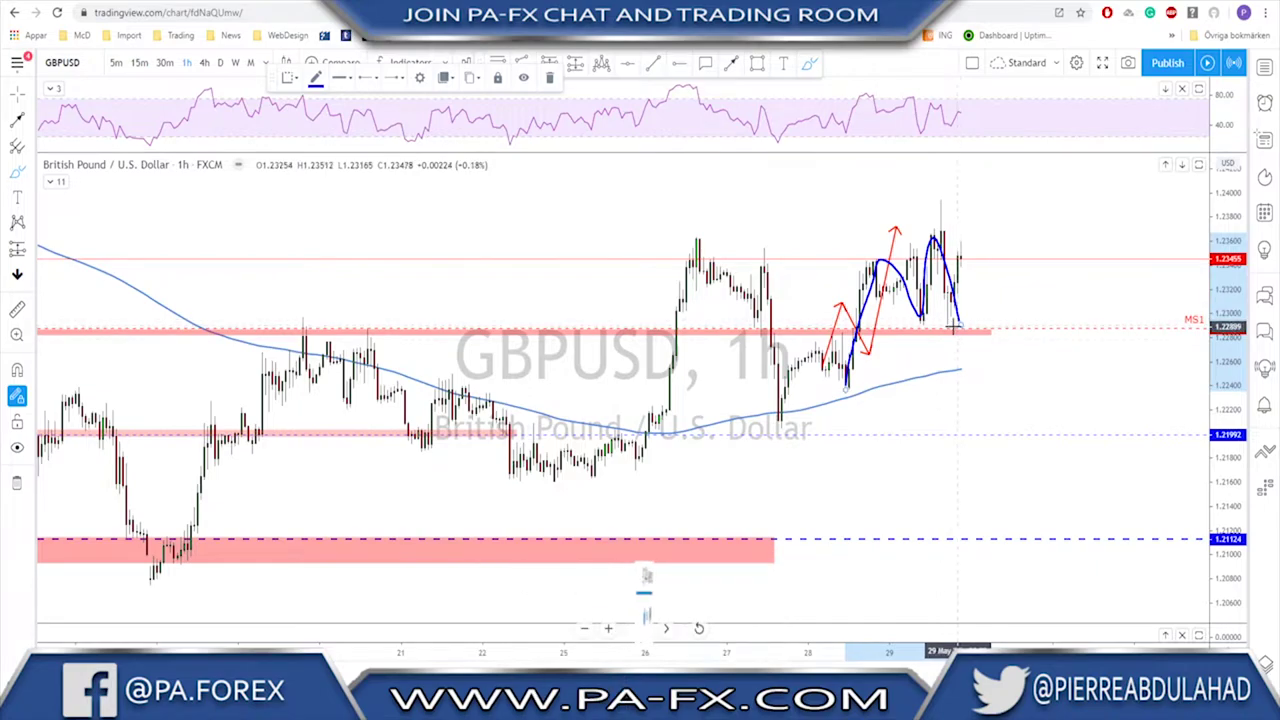
{"action": "left_click_drag", "start_coordinate": [745, 326], "coordinate": [1027, 329]}
{"action": "left_click_drag", "start_coordinate": [1188, 311], "coordinate": [1212, 330]}
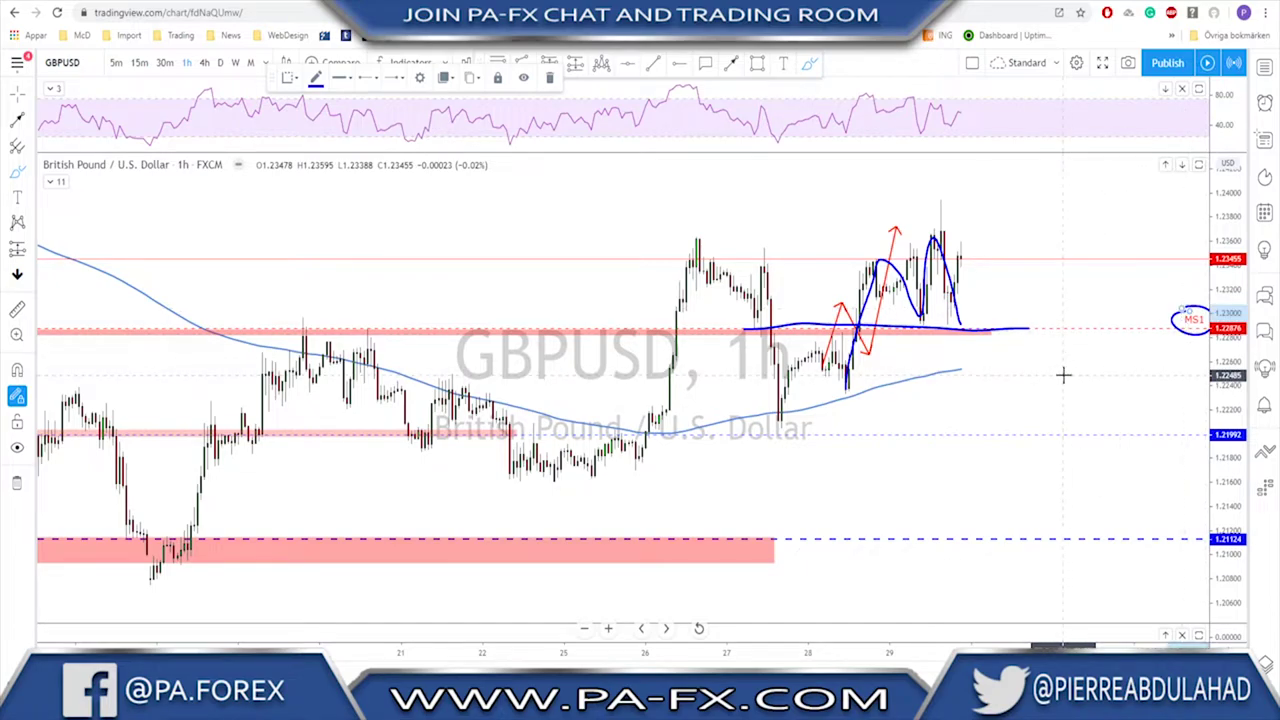
{"action": "key", "text": "ctrl+z"}
{"action": "key", "text": "ctrl+z"}
{"action": "key", "text": "ctrl+z"}
{"action": "key", "text": "ctrl+z"}
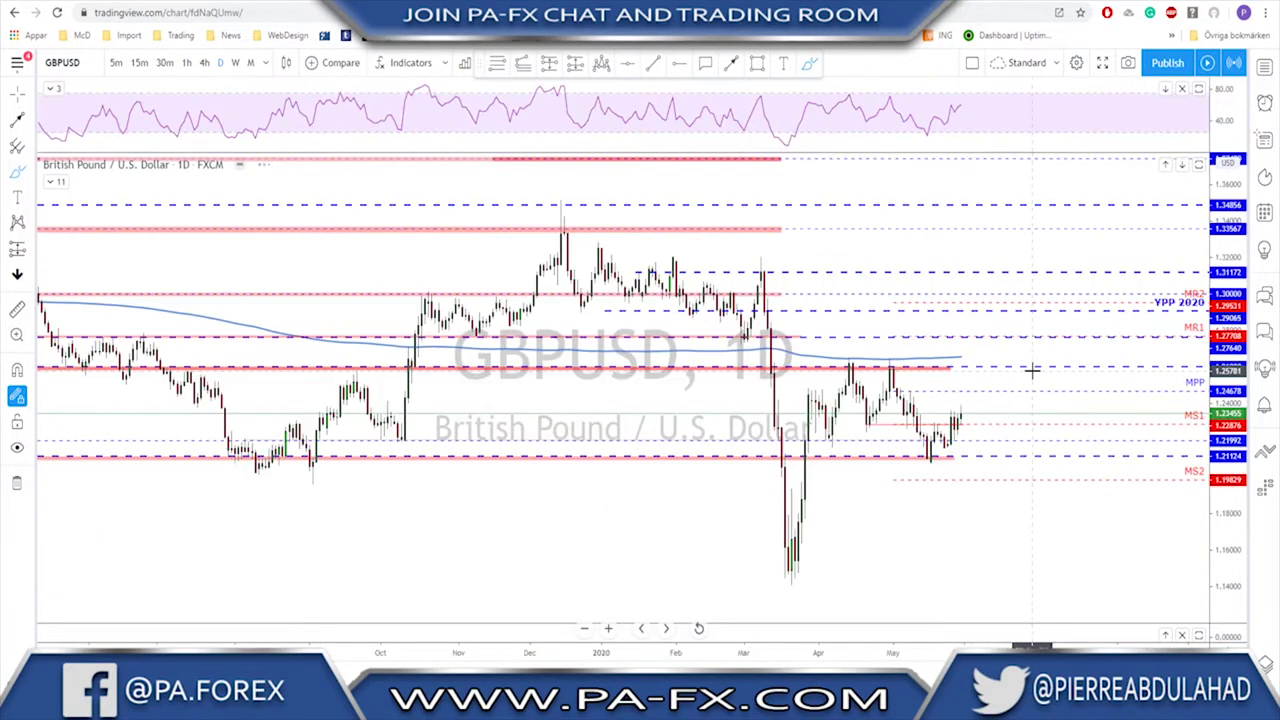
Return GBPUSD to the 1-hour timeframe and temporarily sketch a curved rise from the MS1 support zone
{"action": "type", "text": "1h"}
{"action": "key", "text": "Return"}
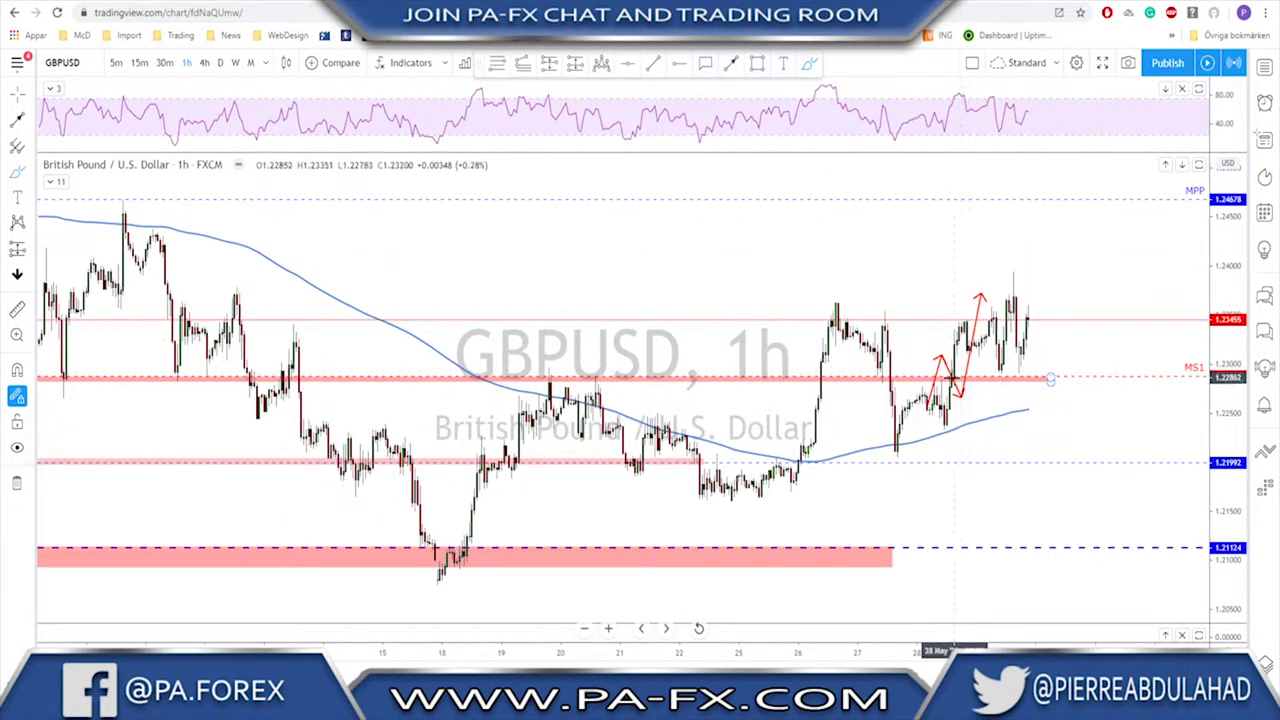
{"action": "left_click_drag", "start_coordinate": [1020, 377], "coordinate": [1075, 285]}
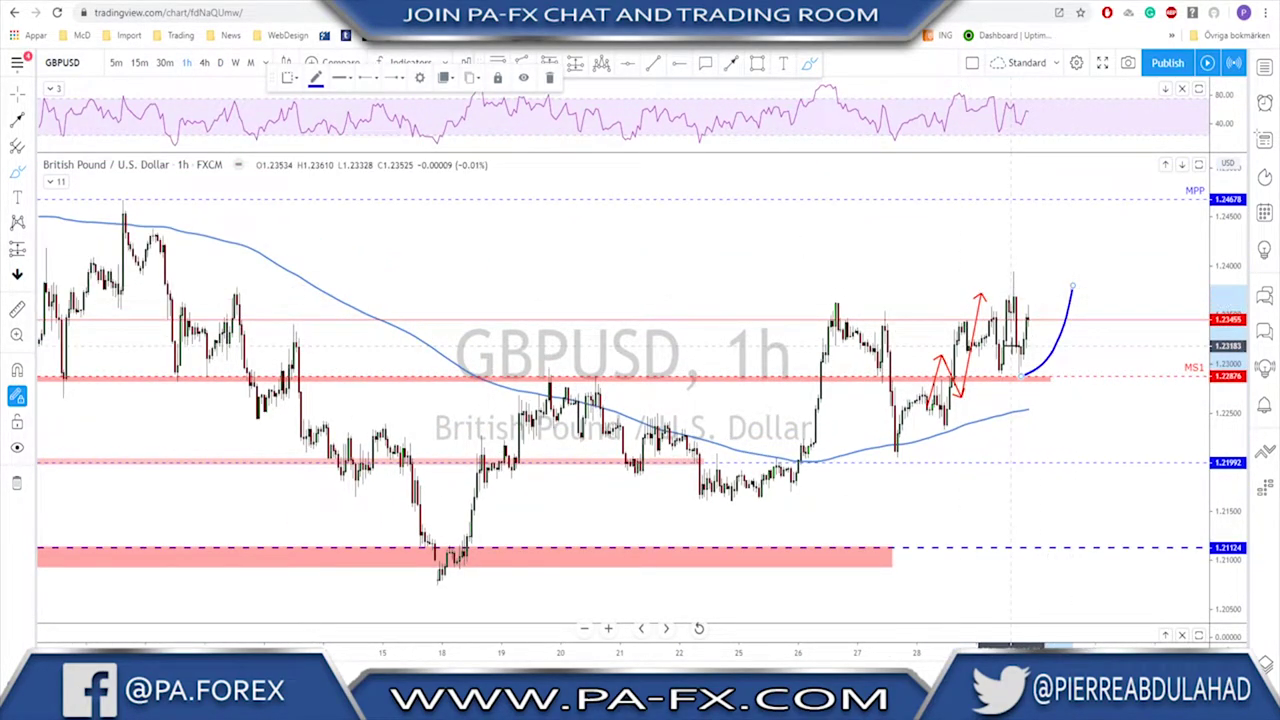
{"action": "key", "text": "ctrl+z"}
Draw a rectangular resistance zone from 1.23620 to 1.23752 across the late-May highs and temporarily sketch a breakout path toward the MPP line
{"action": "left_click", "coordinate": [758, 64]}
{"action": "mouse_move", "coordinate": [828, 289]}
{"action": "left_mouse_down"}
{"action": "mouse_move", "coordinate": [1095, 309]}
{"action": "mouse_move", "coordinate": [1100, 291]}
{"action": "left_mouse_up"}
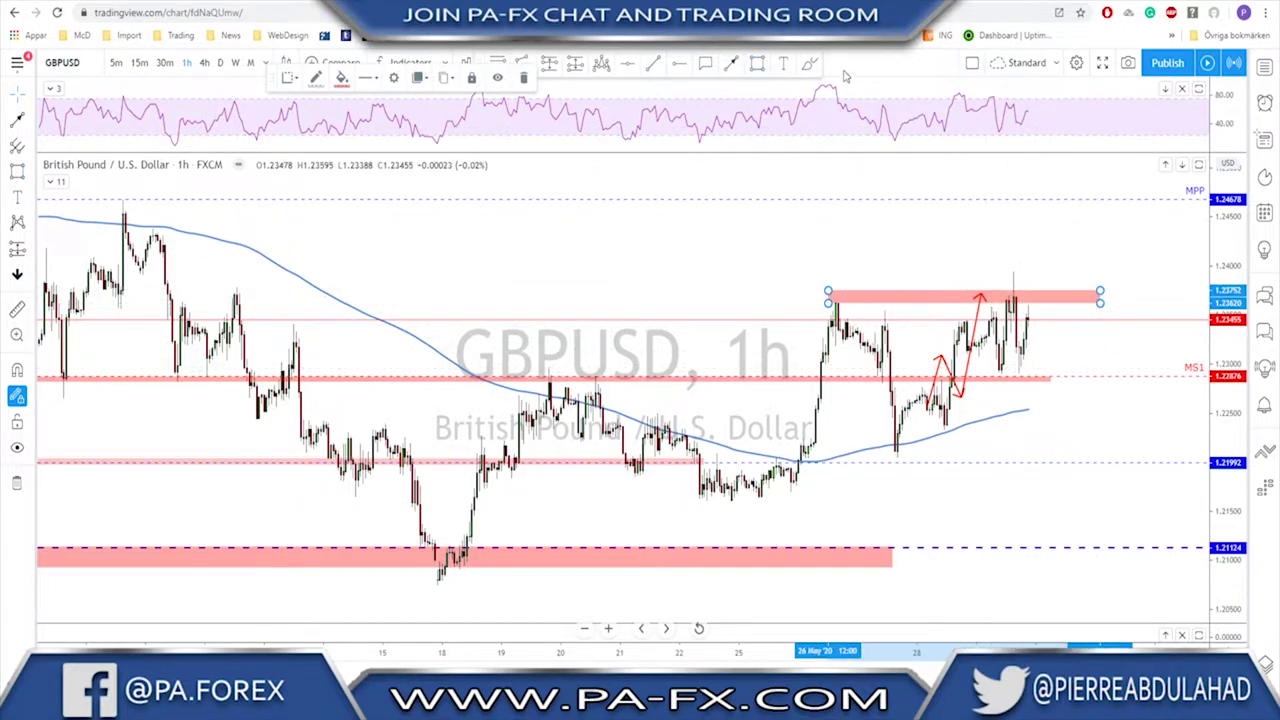
{"action": "left_click", "coordinate": [812, 66]}
{"action": "mouse_move", "coordinate": [1027, 316]}
{"action": "left_mouse_down"}
{"action": "mouse_move", "coordinate": [1040, 265]}
{"action": "mouse_move", "coordinate": [1055, 297]}
{"action": "mouse_move", "coordinate": [1075, 205]}
{"action": "left_mouse_up"}
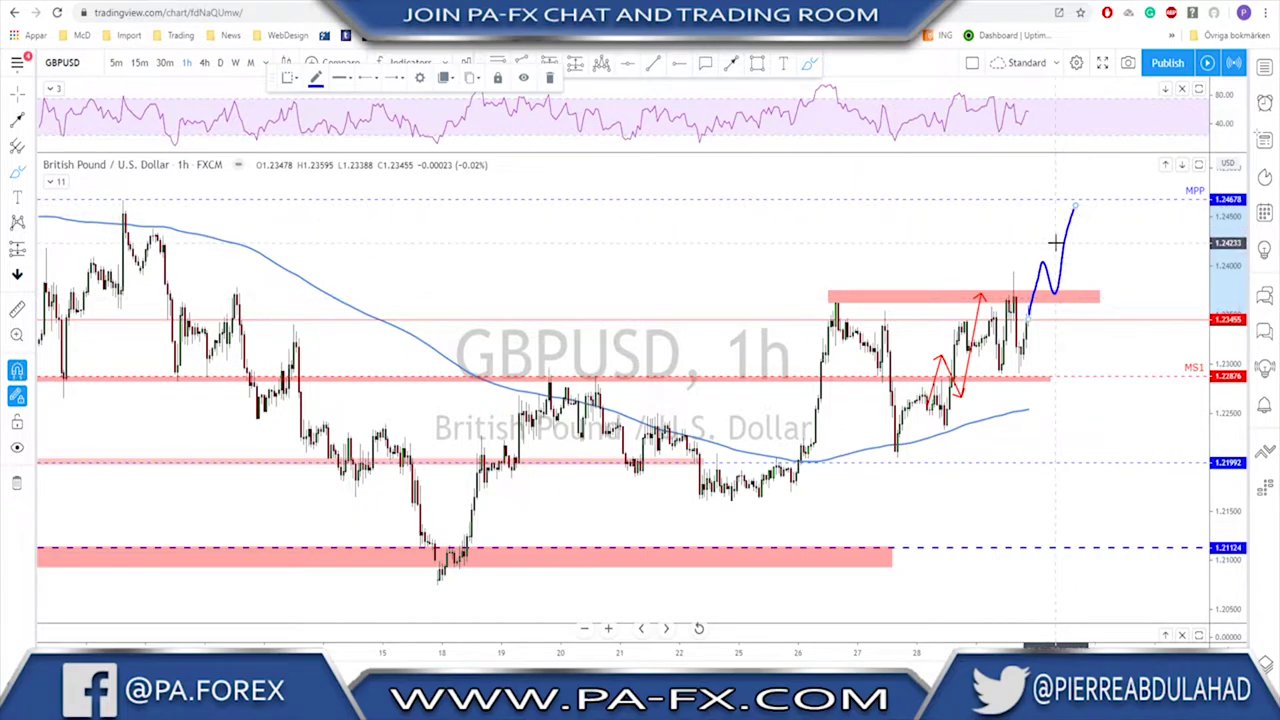
{"action": "key", "text": "Delete"}
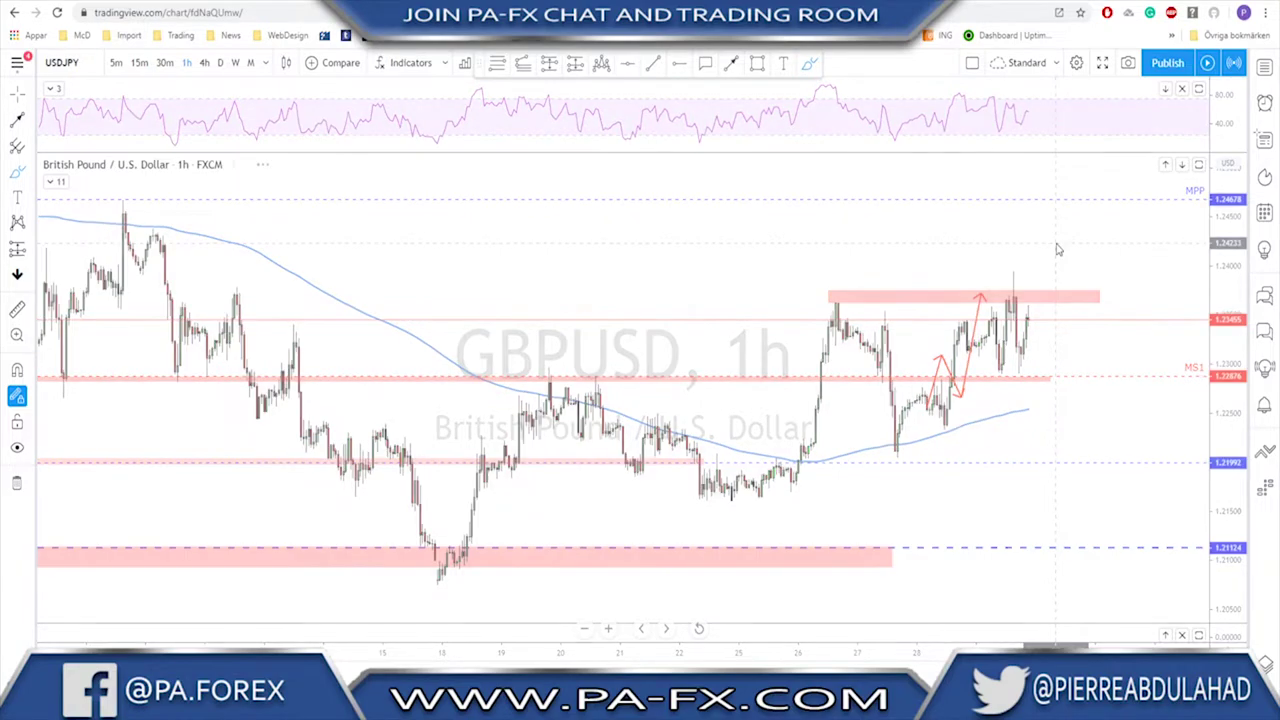
Open the USDJPY chart and adjust the support zone near 107.000 to span 106.989–107.030, extending it past the latest candles
{"action": "key", "text": "Down"}
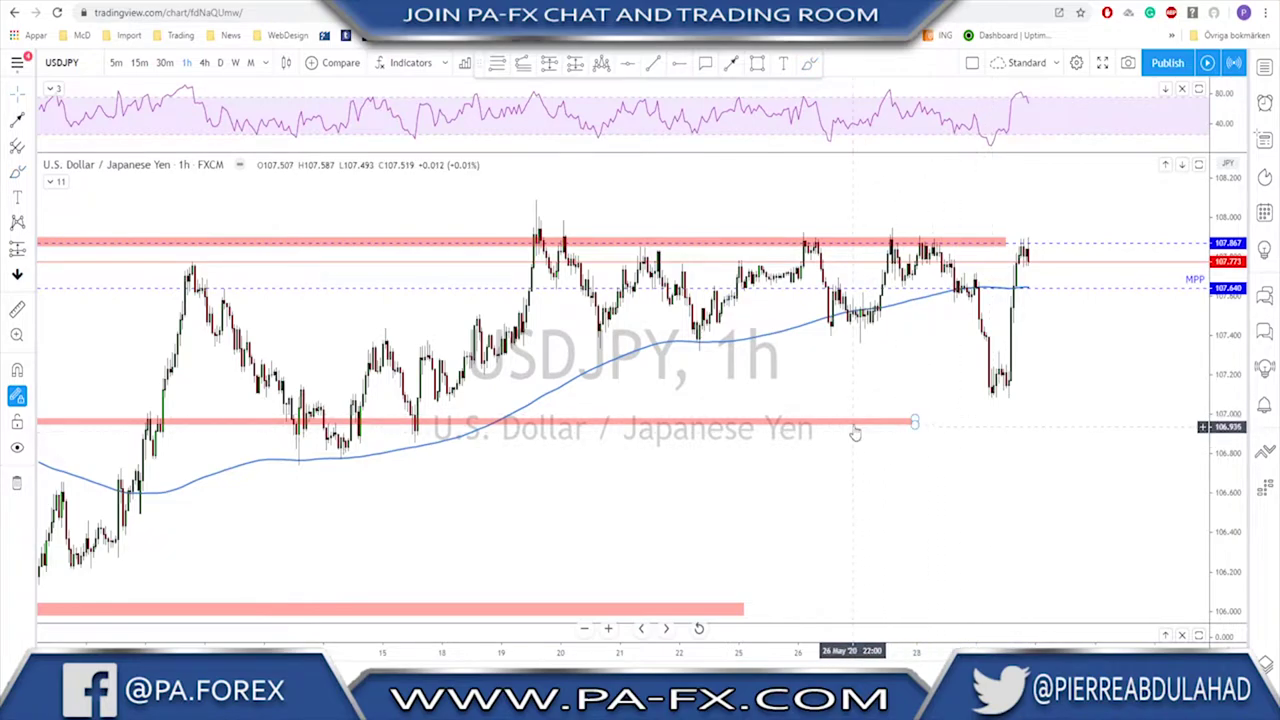
{"action": "left_click", "coordinate": [914, 421]}
{"action": "left_click_drag", "start_coordinate": [914, 421], "coordinate": [1109, 412]}
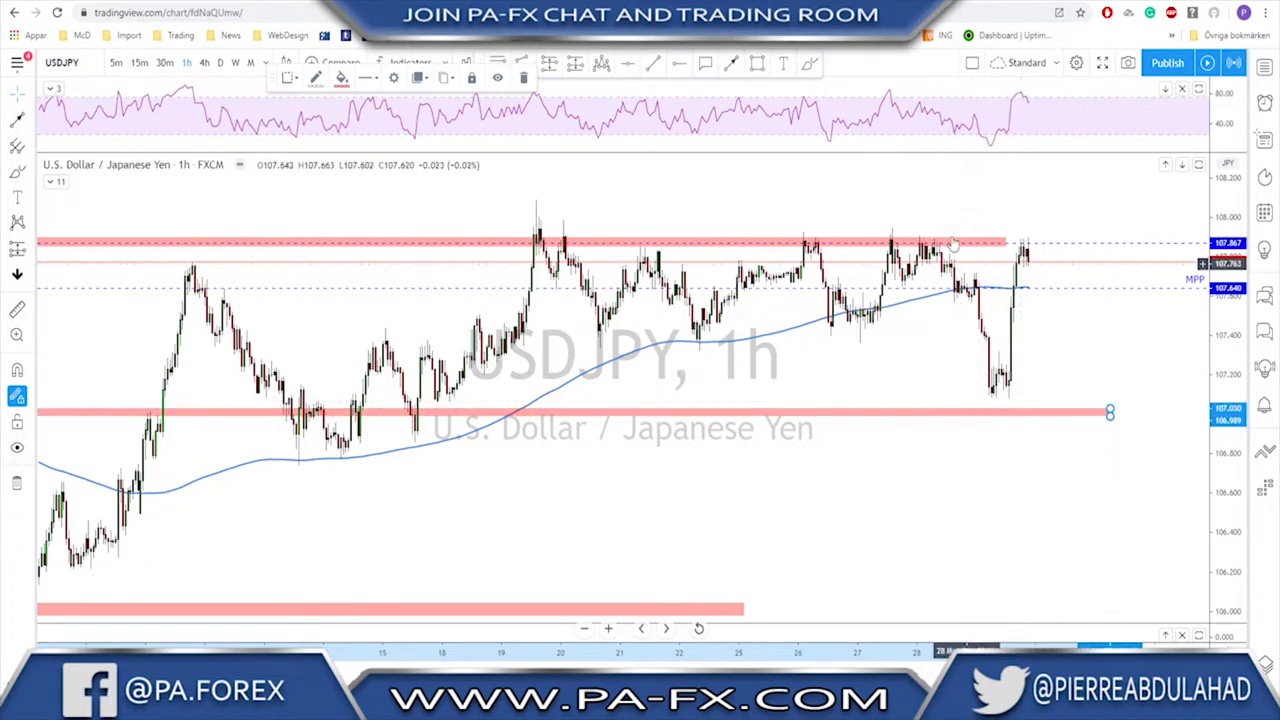
Review the US30USD 1-hour chart from the watchlist and temporarily circle its latest rally with the Brush
{"action": "left_click", "coordinate": [810, 66]}
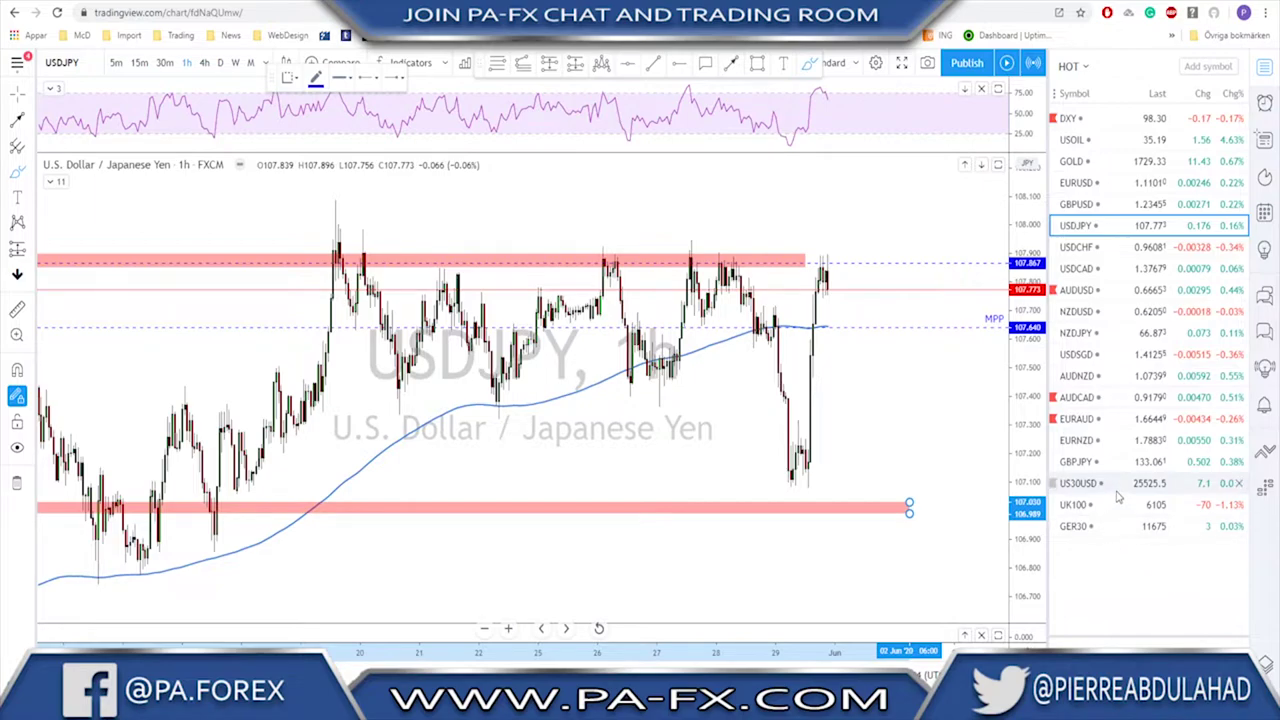
{"action": "left_click", "coordinate": [1117, 490]}
{"action": "scroll", "coordinate": [860, 360], "scroll_direction": "up", "scroll_amount": 4}
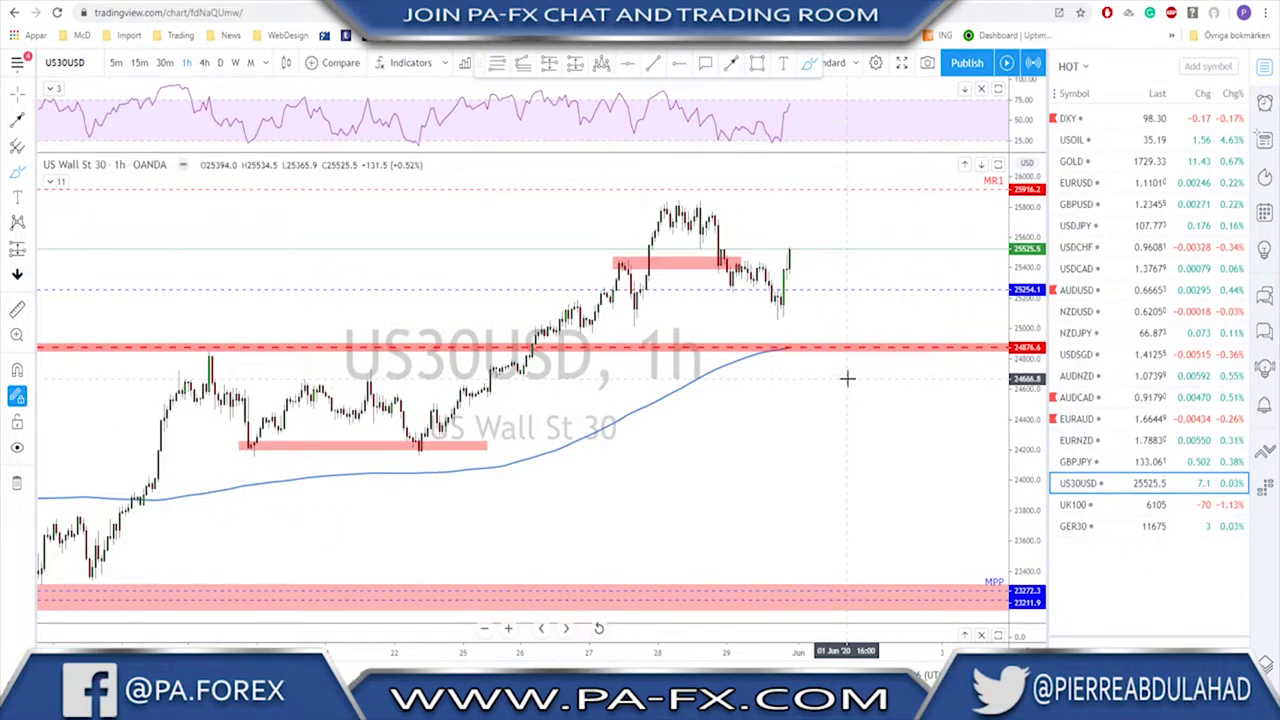
{"action": "mouse_move", "coordinate": [772, 260]}
{"action": "left_mouse_down"}
{"action": "mouse_move", "coordinate": [775, 310]}
{"action": "mouse_move", "coordinate": [771, 259]}
{"action": "left_mouse_up"}
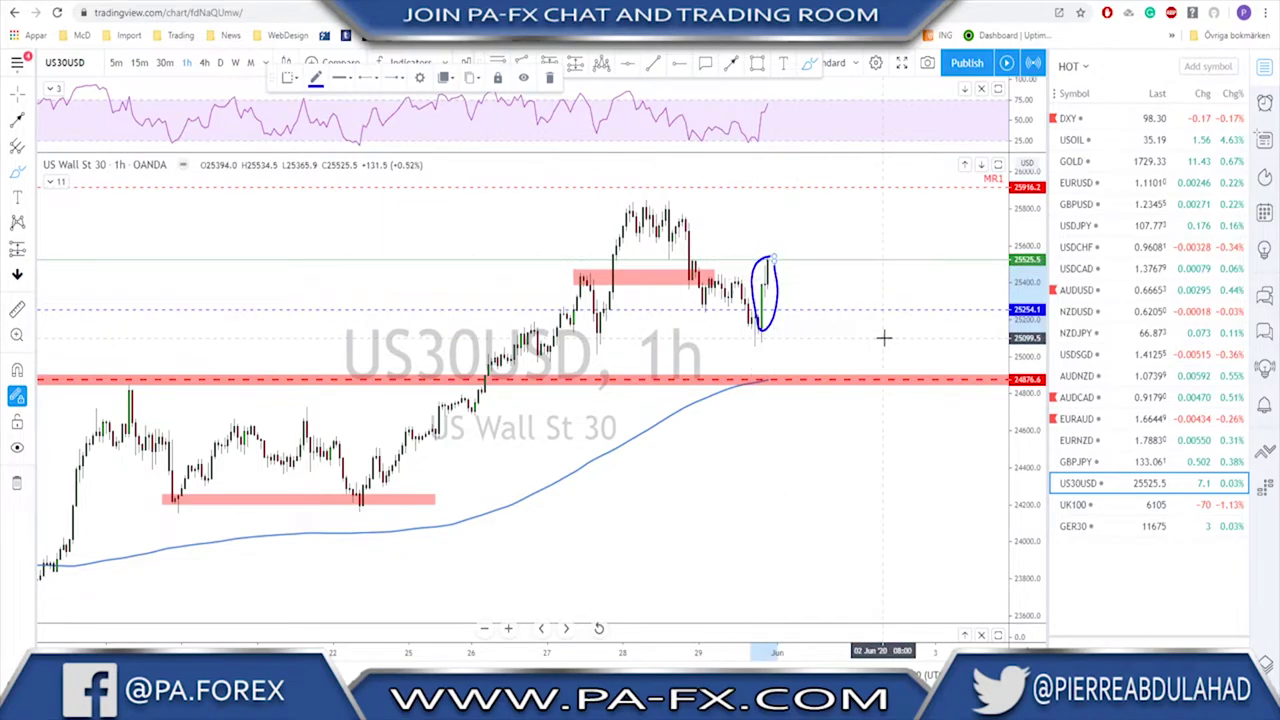
{"action": "key", "text": "Delete"}
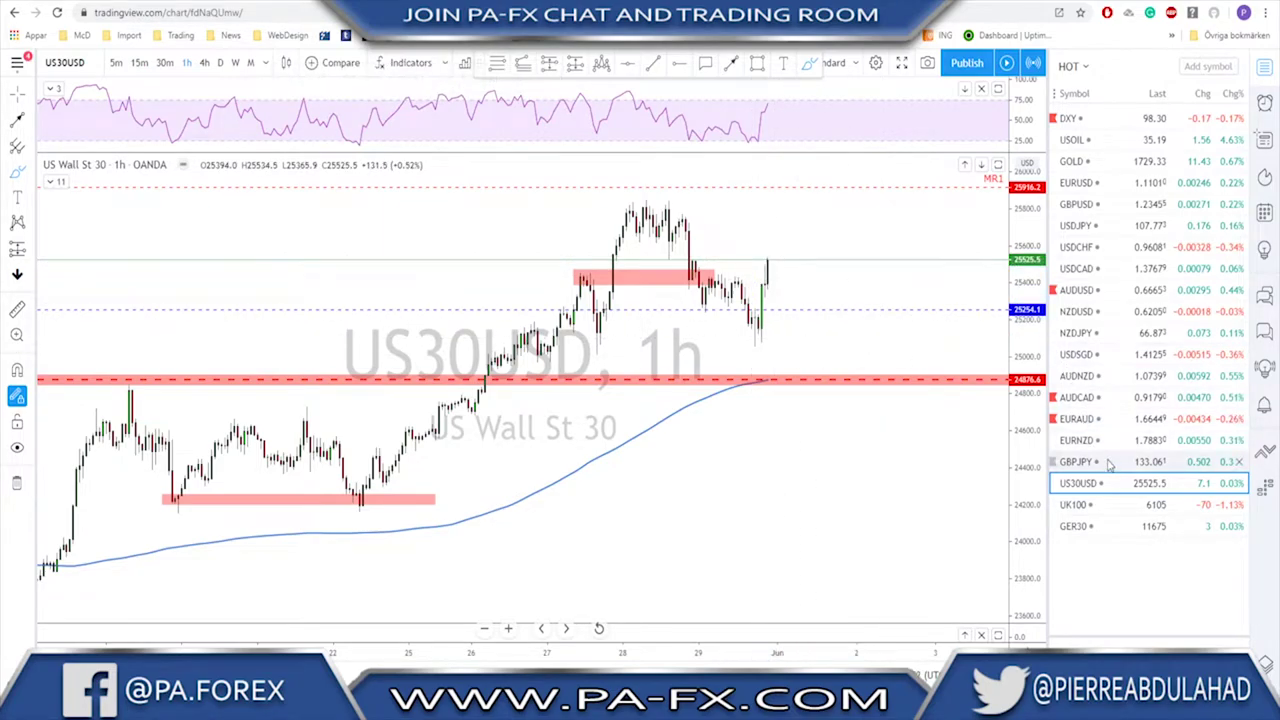
Return to the USDJPY chart with the watchlist hidden and temporarily trace the late-May drop and recovery
{"action": "left_click", "coordinate": [1080, 226]}
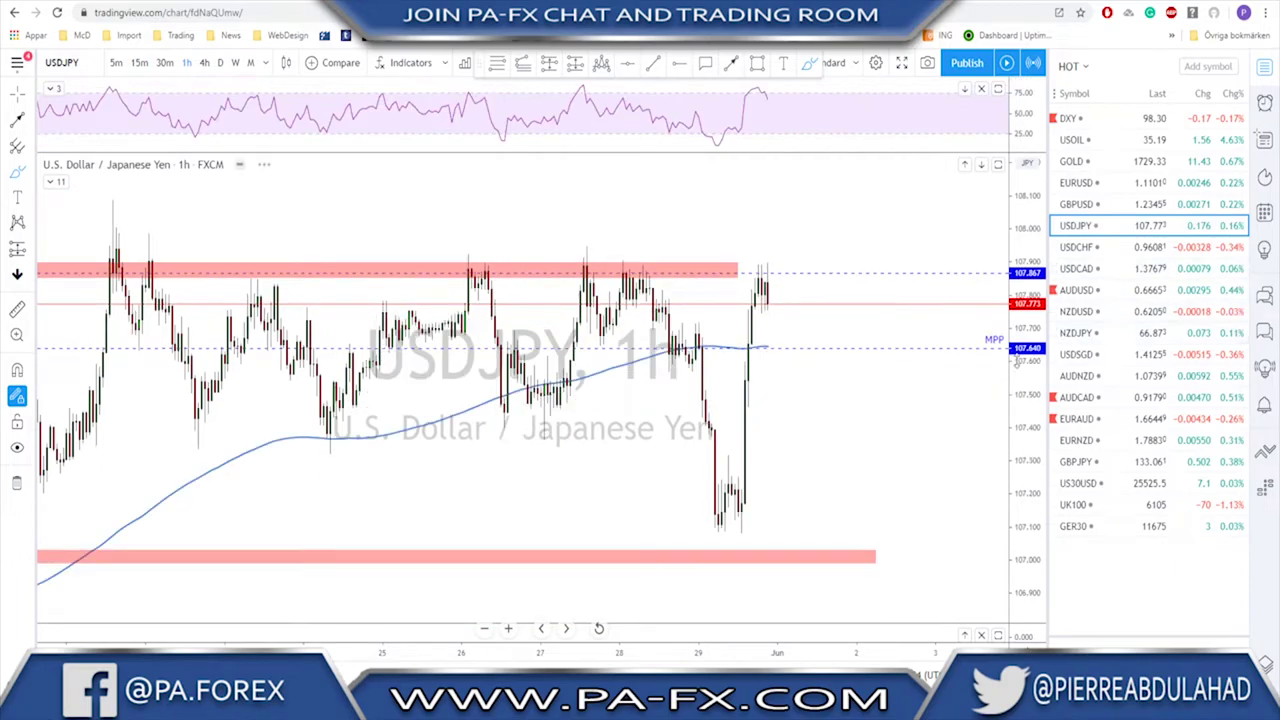
{"action": "left_click", "coordinate": [1266, 68]}
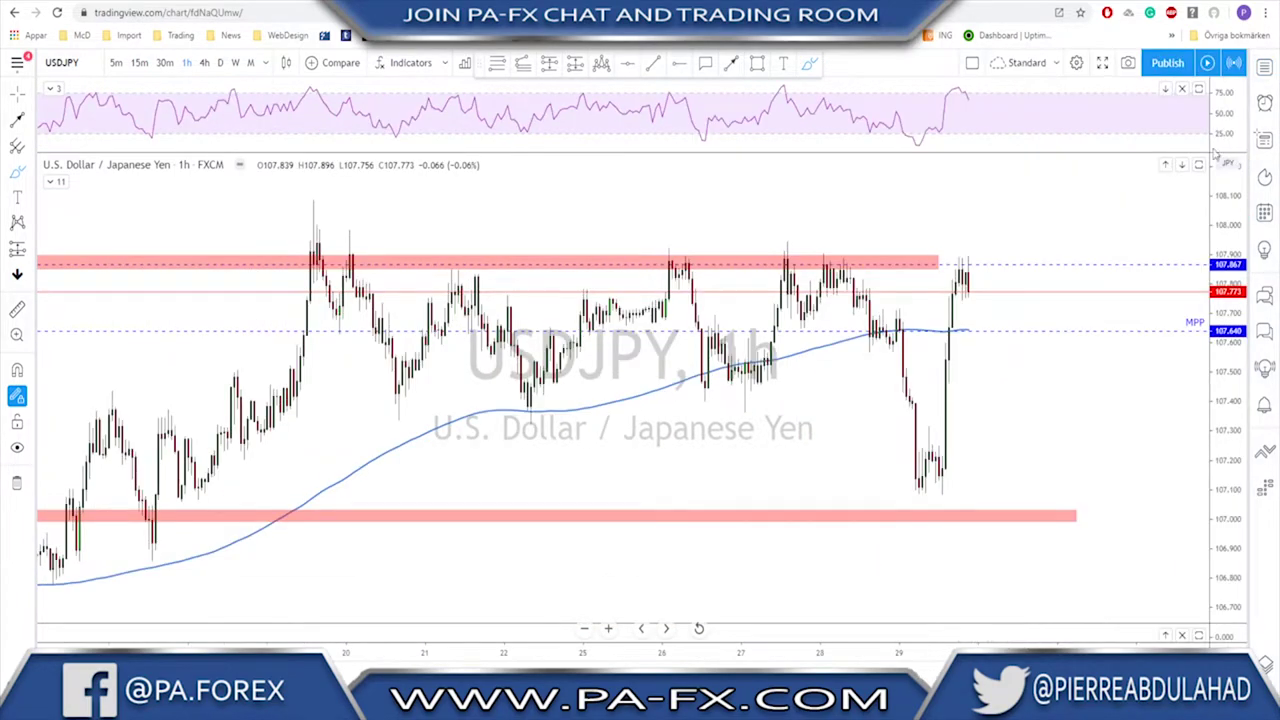
{"action": "scroll", "coordinate": [970, 430], "scroll_direction": "down", "scroll_amount": 2}
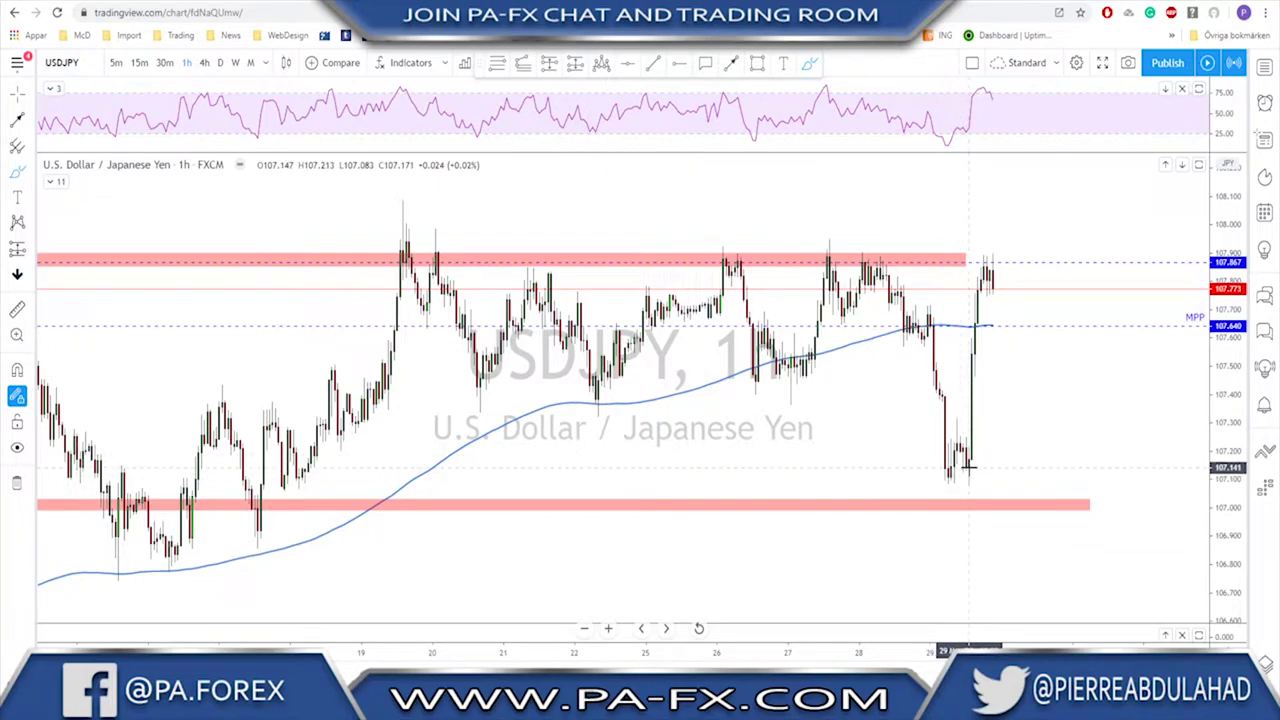
{"action": "scroll", "coordinate": [968, 465], "scroll_direction": "down", "scroll_amount": 1}
{"action": "mouse_move", "coordinate": [940, 290]}
{"action": "left_mouse_down"}
{"action": "mouse_move", "coordinate": [1006, 350]}
{"action": "mouse_move", "coordinate": [1015, 258]}
{"action": "left_mouse_up"}
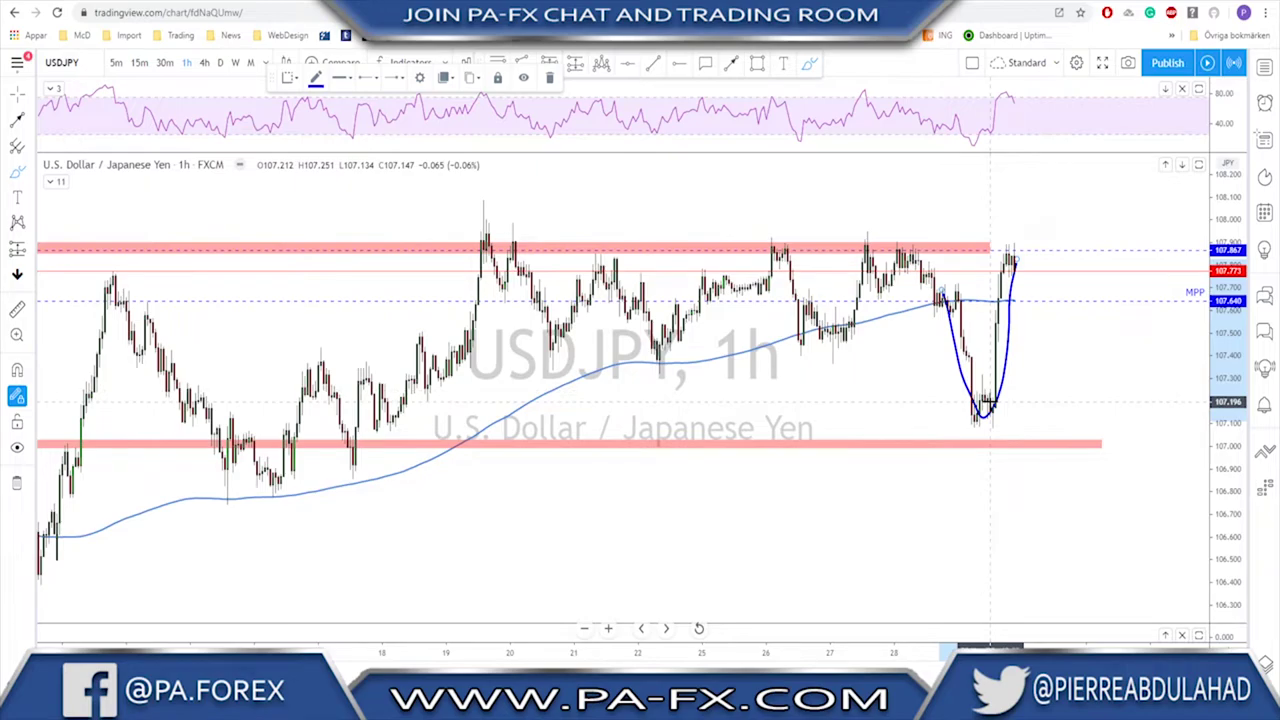
{"action": "key", "text": "Delete"}
{"action": "scroll", "coordinate": [1091, 357], "scroll_direction": "down", "scroll_amount": 2}
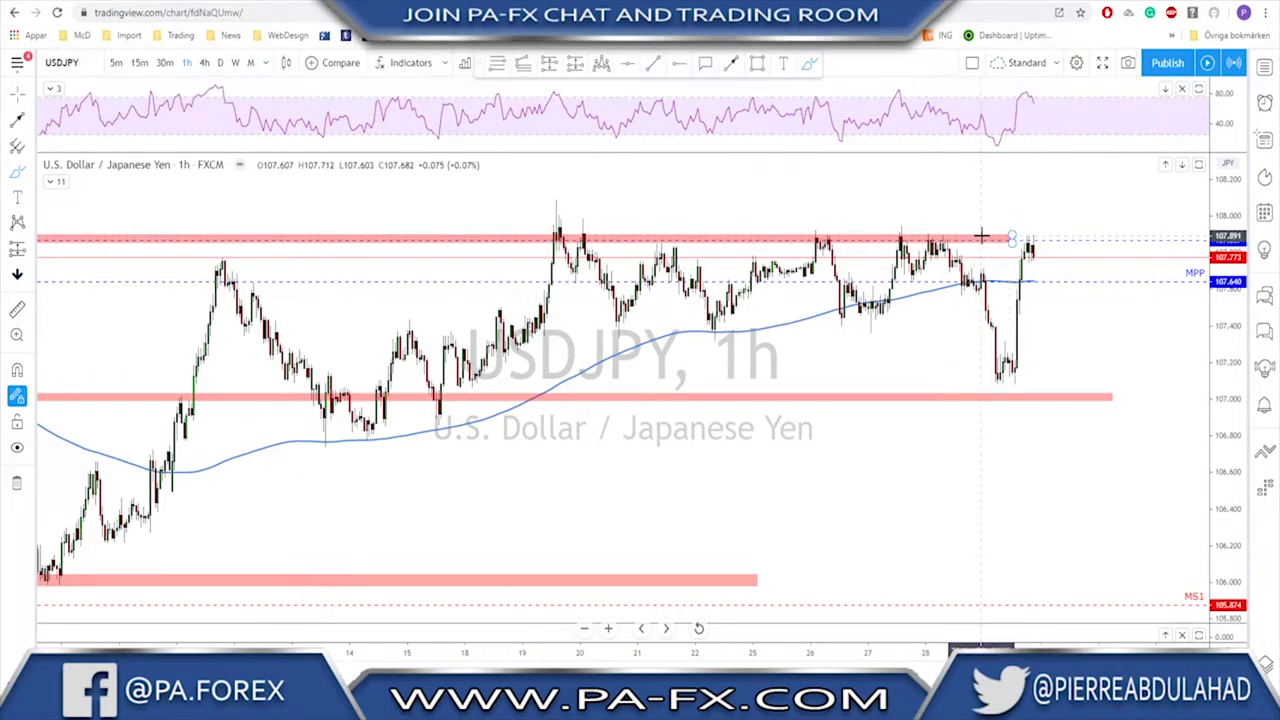
Switch USDJPY to the 4-hour timeframe and temporarily mark the resistance highs with possible breakout and rejection strokes
{"action": "left_click", "coordinate": [204, 62]}
{"action": "scroll", "coordinate": [920, 490], "scroll_direction": "up", "scroll_amount": 5}
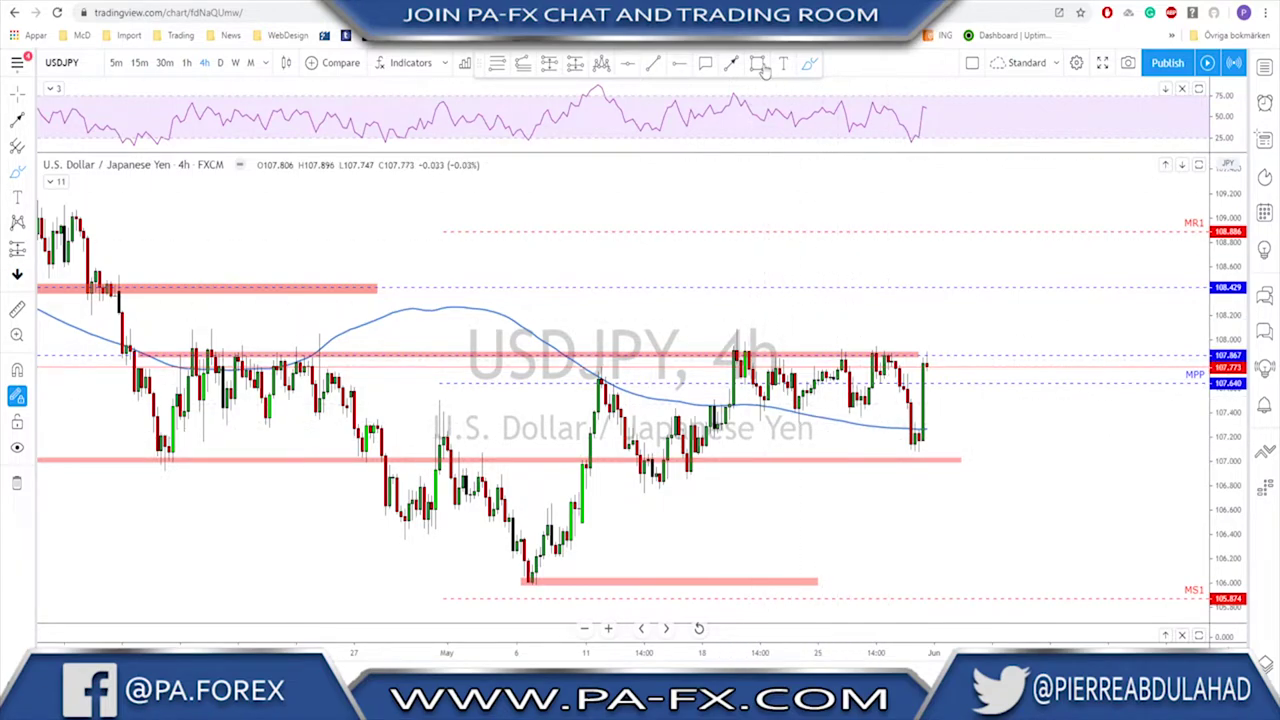
{"action": "left_click", "coordinate": [808, 63]}
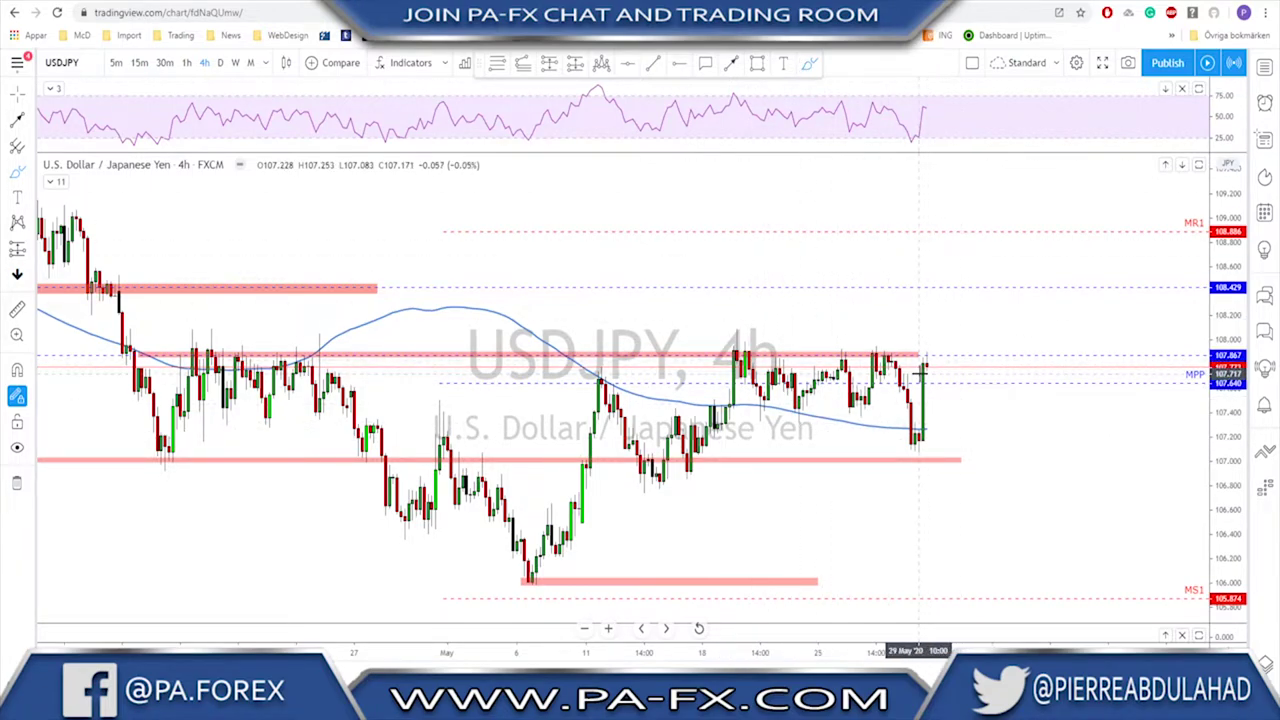
{"action": "left_click_drag", "start_coordinate": [923, 368], "coordinate": [933, 326]}
{"action": "mouse_move", "coordinate": [727, 350]}
{"action": "left_mouse_down"}
{"action": "mouse_move", "coordinate": [930, 348]}
{"action": "mouse_move", "coordinate": [944, 380]}
{"action": "left_mouse_up"}
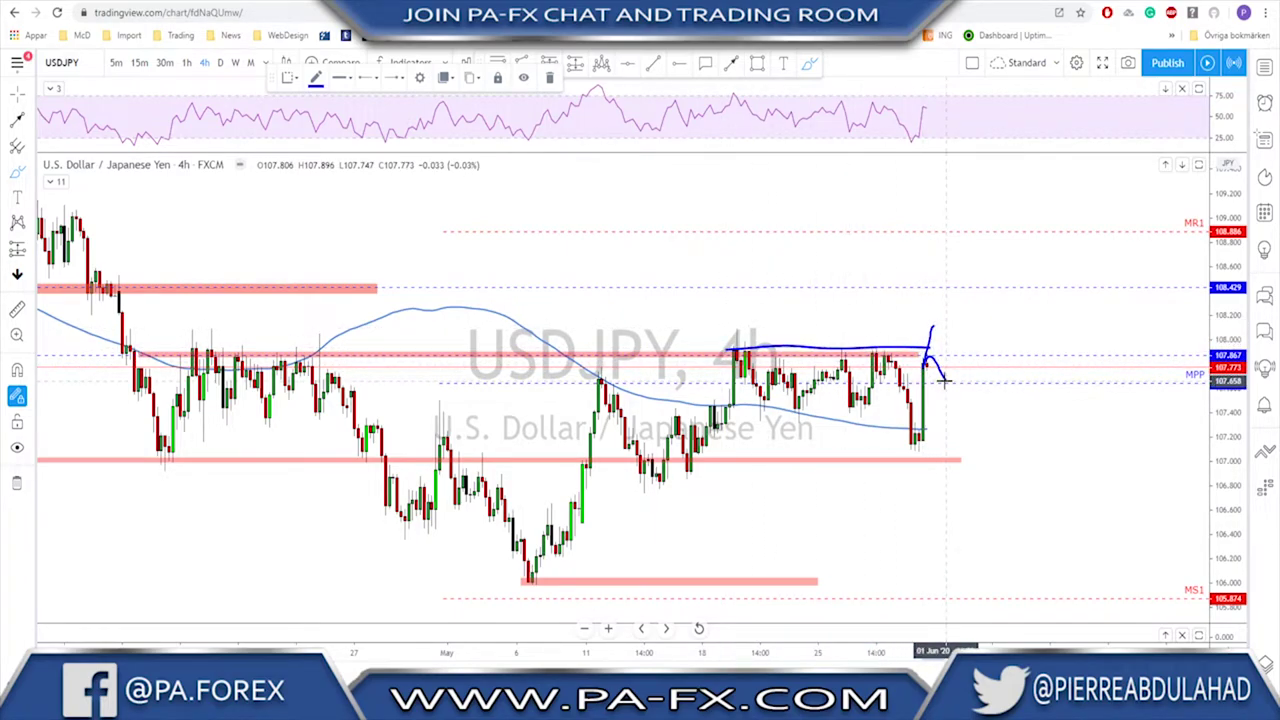
{"action": "key", "text": "ctrl+z"}
{"action": "key", "text": "ctrl+z"}
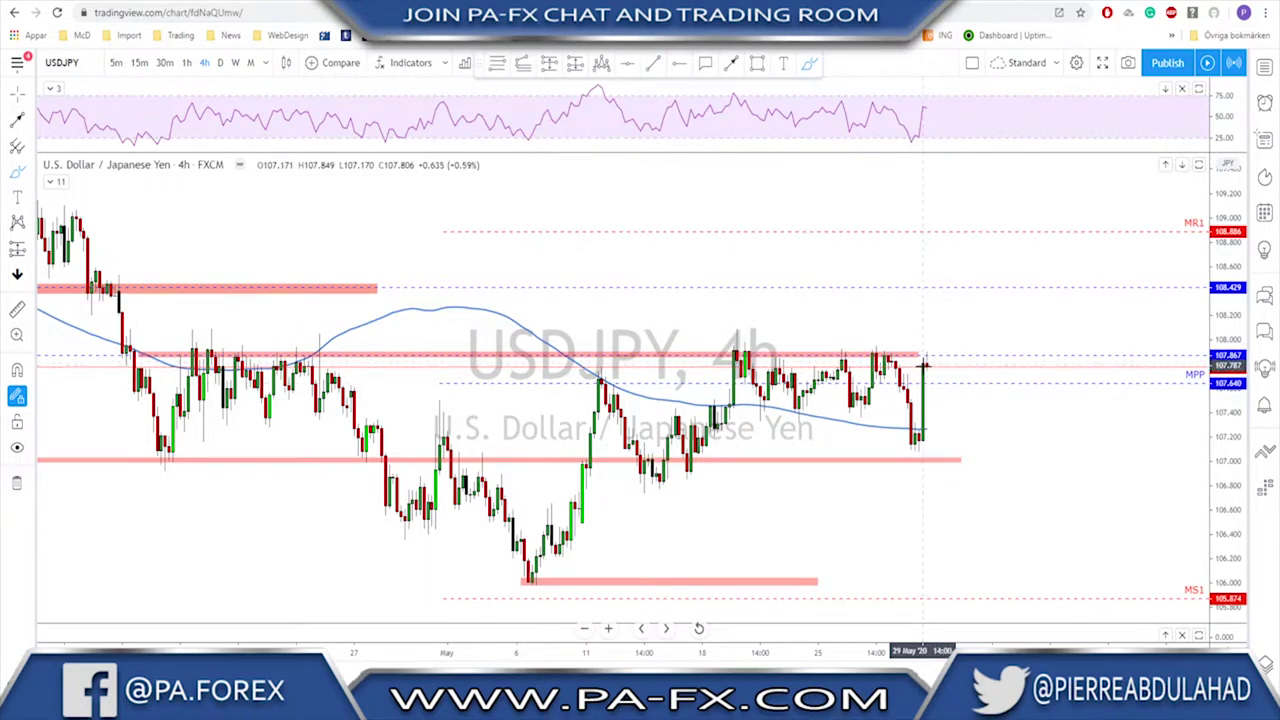
Sketch a USDJPY breakout path from the current price, retesting 107.867 and rising to about 108.429
{"action": "mouse_move", "coordinate": [927, 365]}
{"action": "left_mouse_down"}
{"action": "mouse_move", "coordinate": [934, 322]}
{"action": "mouse_move", "coordinate": [950, 357]}
{"action": "mouse_move", "coordinate": [966, 291]}
{"action": "left_mouse_up"}
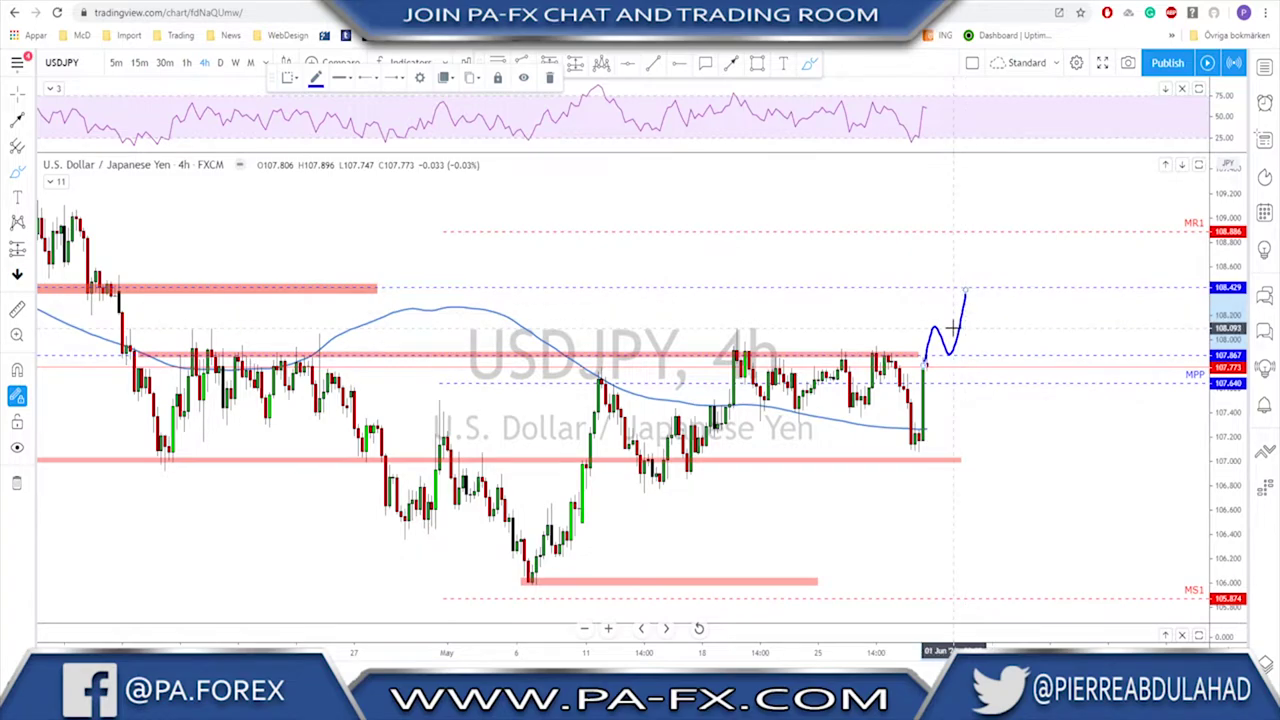
Undo the USDJPY breakout path and temporarily circle the mid-April and late-May highs along the 107.867 resistance
{"action": "key", "text": "ctrl+z"}
{"action": "scroll", "coordinate": [950, 390], "scroll_direction": "down", "scroll_amount": 1}
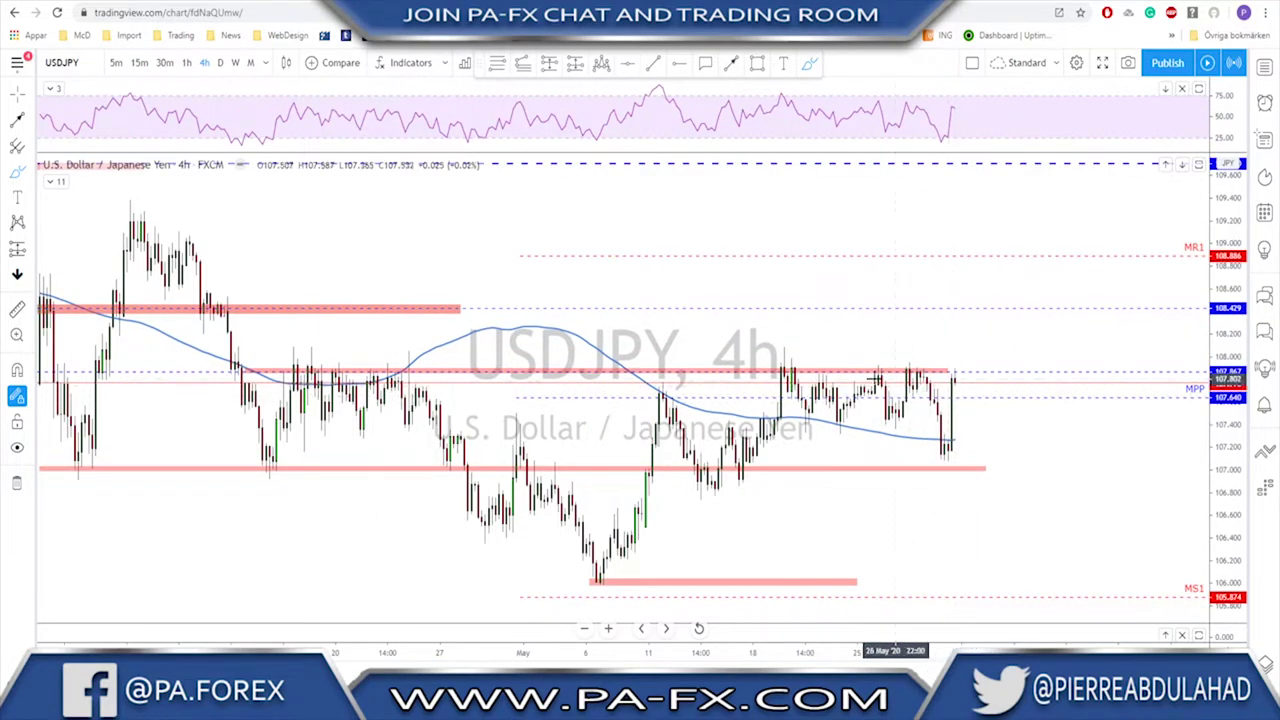
{"action": "mouse_move", "coordinate": [395, 352]}
{"action": "left_mouse_down"}
{"action": "mouse_move", "coordinate": [345, 344]}
{"action": "mouse_move", "coordinate": [275, 368]}
{"action": "mouse_move", "coordinate": [430, 362]}
{"action": "mouse_move", "coordinate": [376, 353]}
{"action": "left_mouse_up"}
{"action": "mouse_move", "coordinate": [800, 351]}
{"action": "left_mouse_down"}
{"action": "mouse_move", "coordinate": [790, 380]}
{"action": "mouse_move", "coordinate": [972, 370]}
{"action": "mouse_move", "coordinate": [775, 338]}
{"action": "mouse_move", "coordinate": [764, 349]}
{"action": "left_mouse_up"}
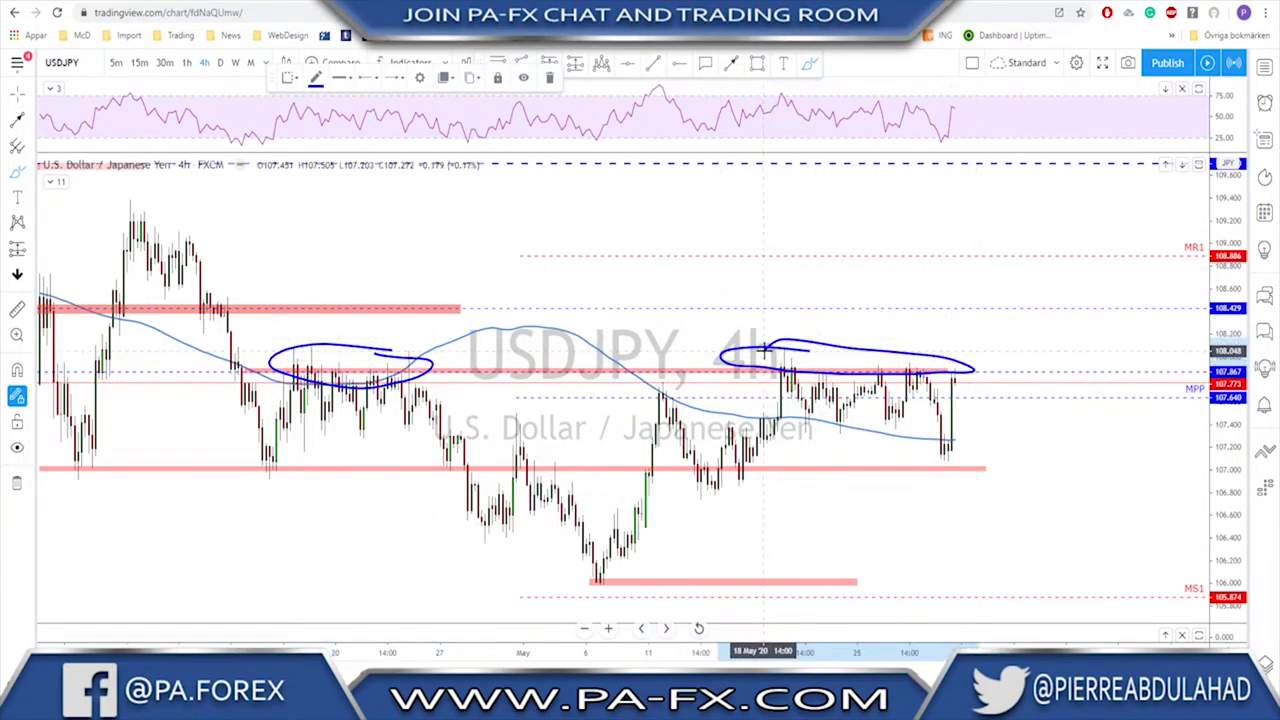
{"action": "key", "text": "ctrl+z"}
{"action": "key", "text": "ctrl+z"}
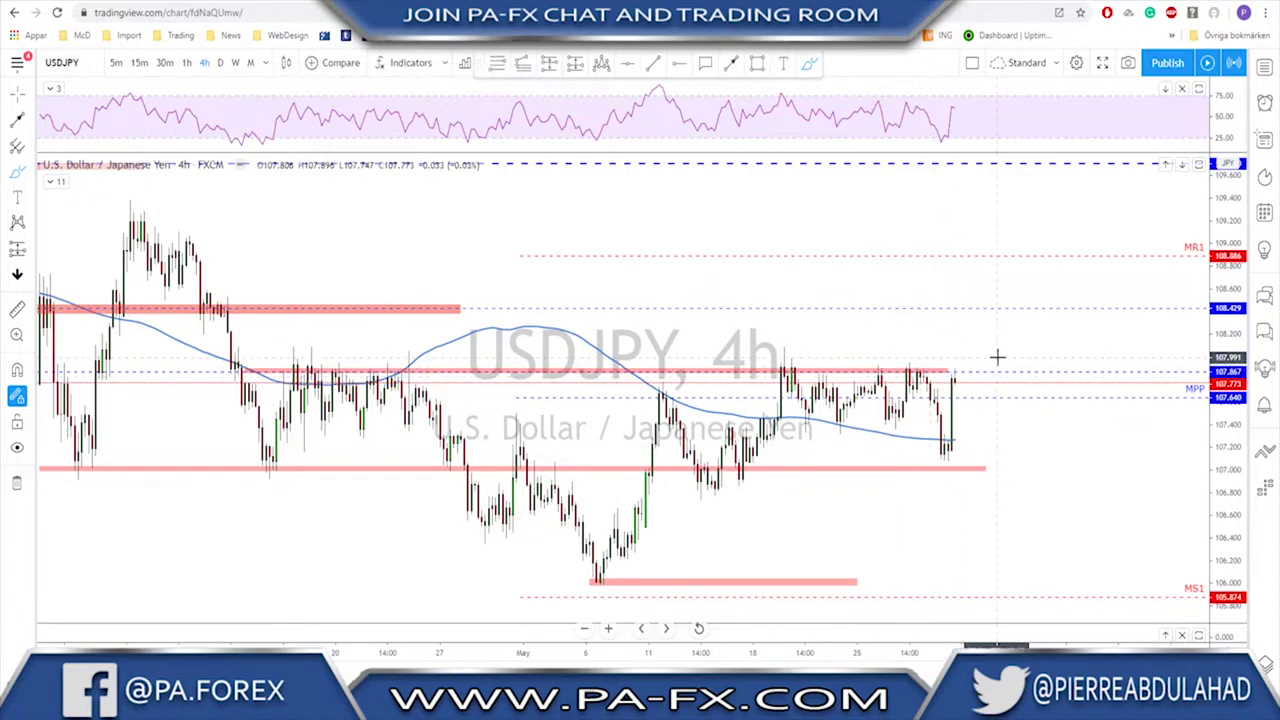
Bring up the USDCHF chart on the daily timeframe and temporarily box its April–May trading range with the Brush
{"action": "key", "text": "Down"}
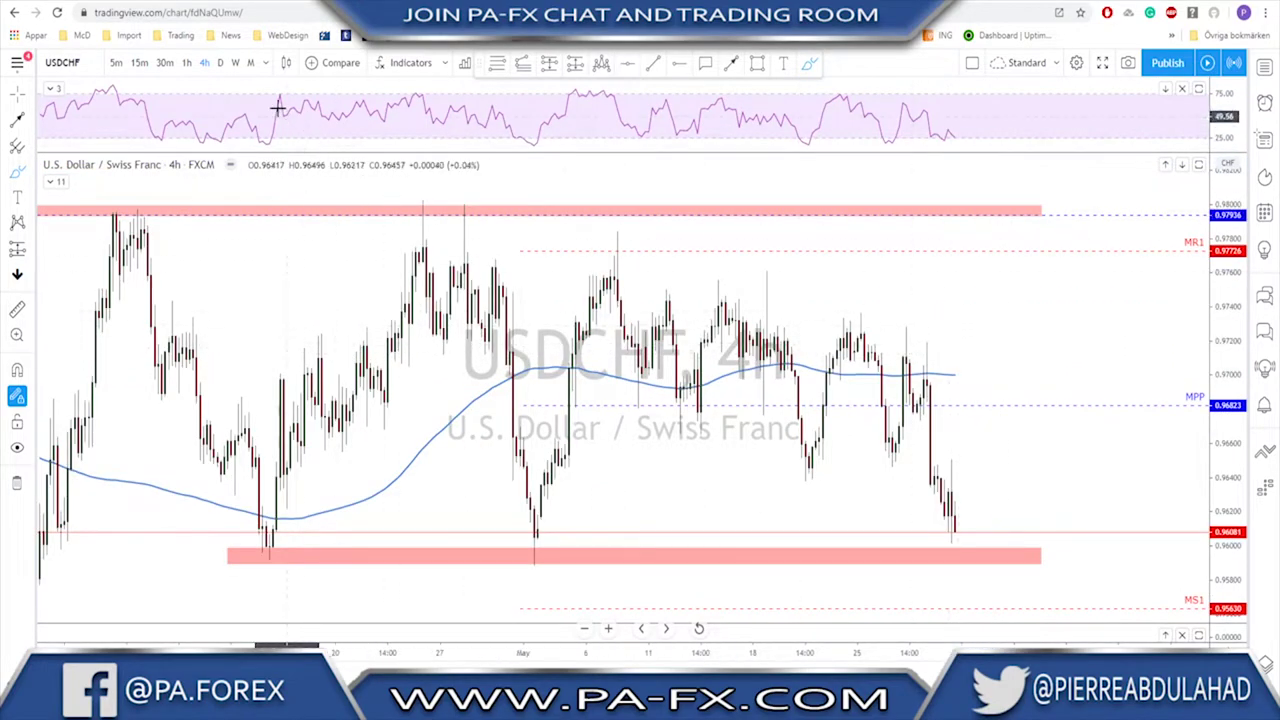
{"action": "left_click", "coordinate": [219, 63]}
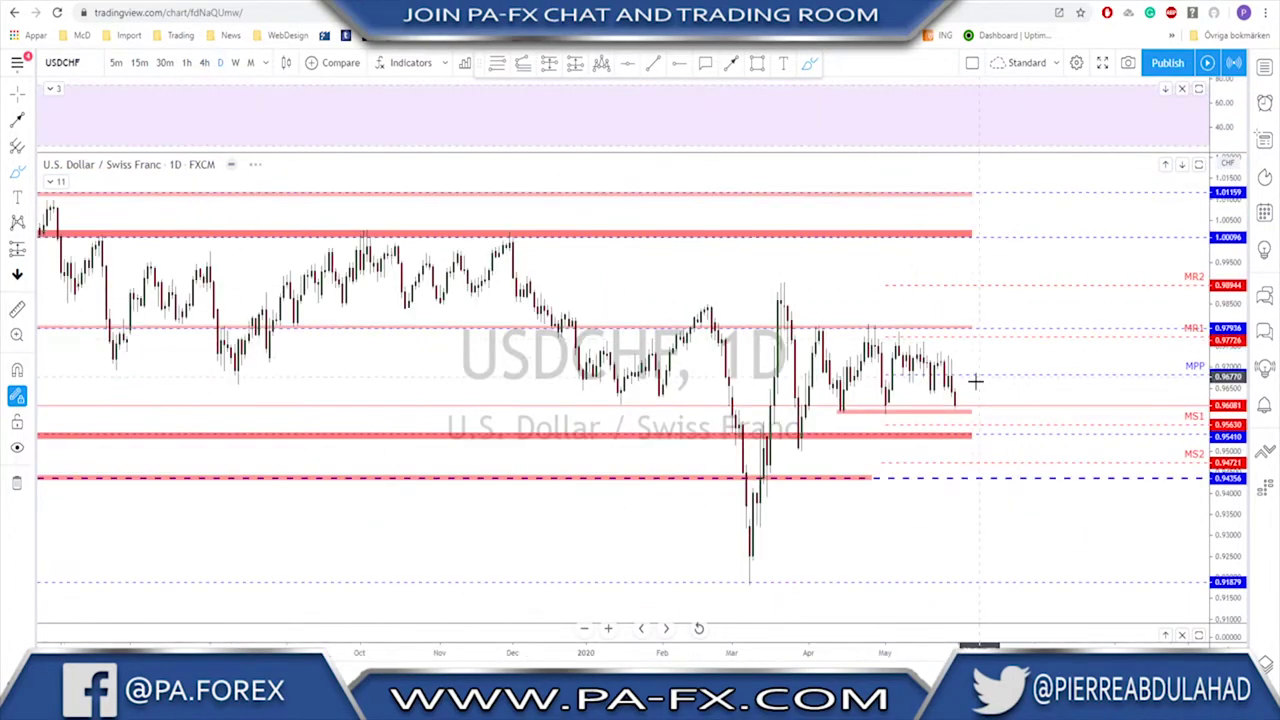
{"action": "left_click_drag", "start_coordinate": [748, 398], "coordinate": [924, 398]}
{"action": "left_click_drag", "start_coordinate": [917, 312], "coordinate": [737, 311]}
{"action": "left_click_drag", "start_coordinate": [735, 375], "coordinate": [752, 398]}
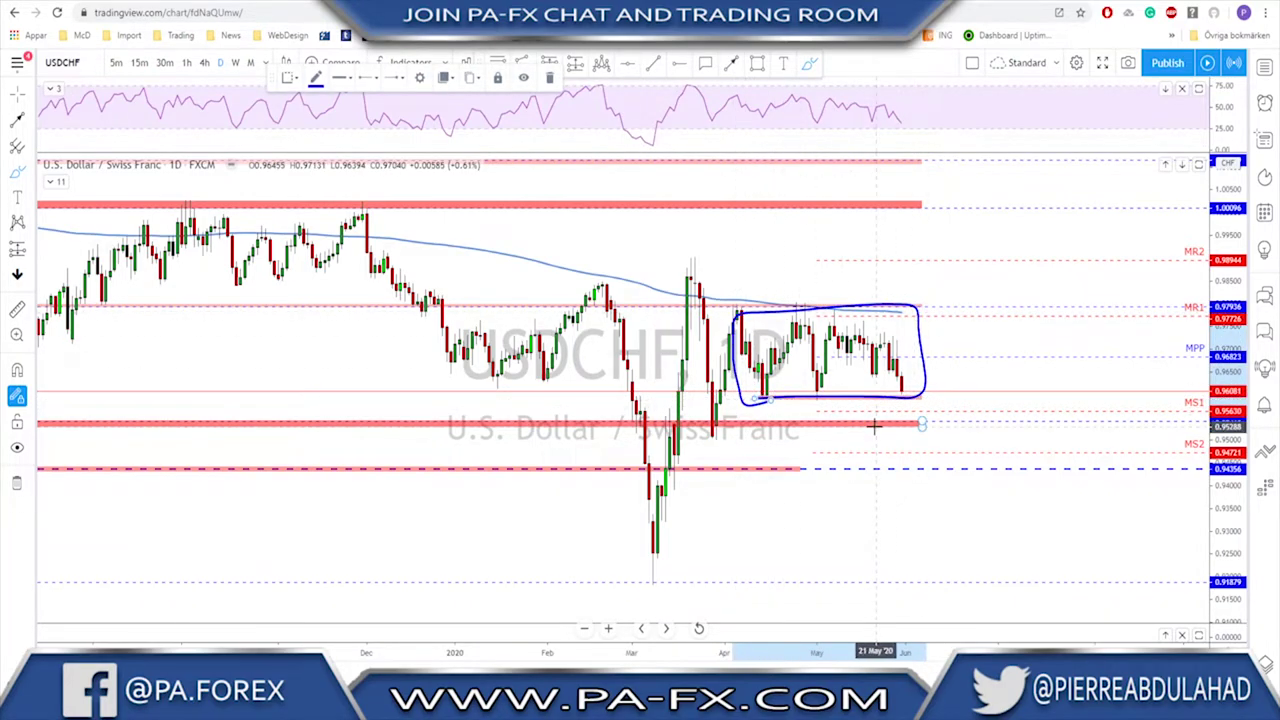
{"action": "key", "text": "ctrl+z"}
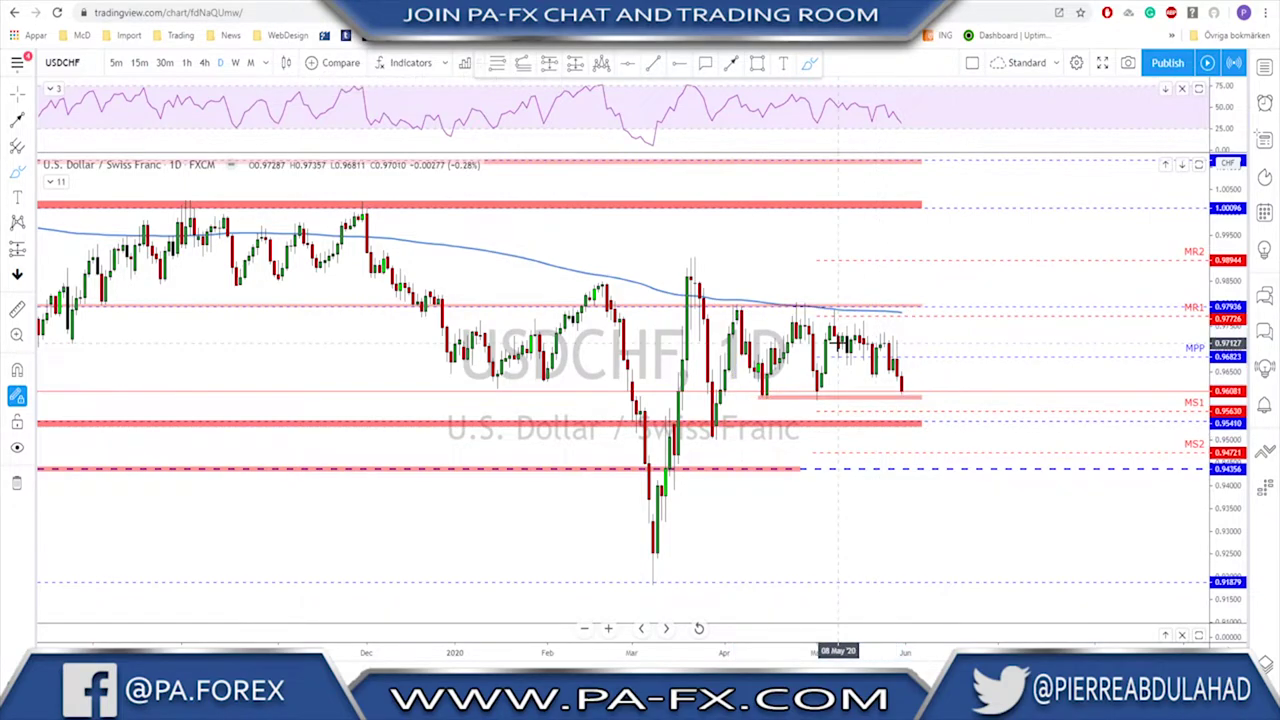
Temporarily mark the descending USDCHF highs below 0.97936 and trace the support line under the April–May lows
{"action": "mouse_move", "coordinate": [804, 299]}
{"action": "left_mouse_down"}
{"action": "mouse_move", "coordinate": [791, 298]}
{"action": "mouse_move", "coordinate": [900, 345]}
{"action": "left_mouse_up"}
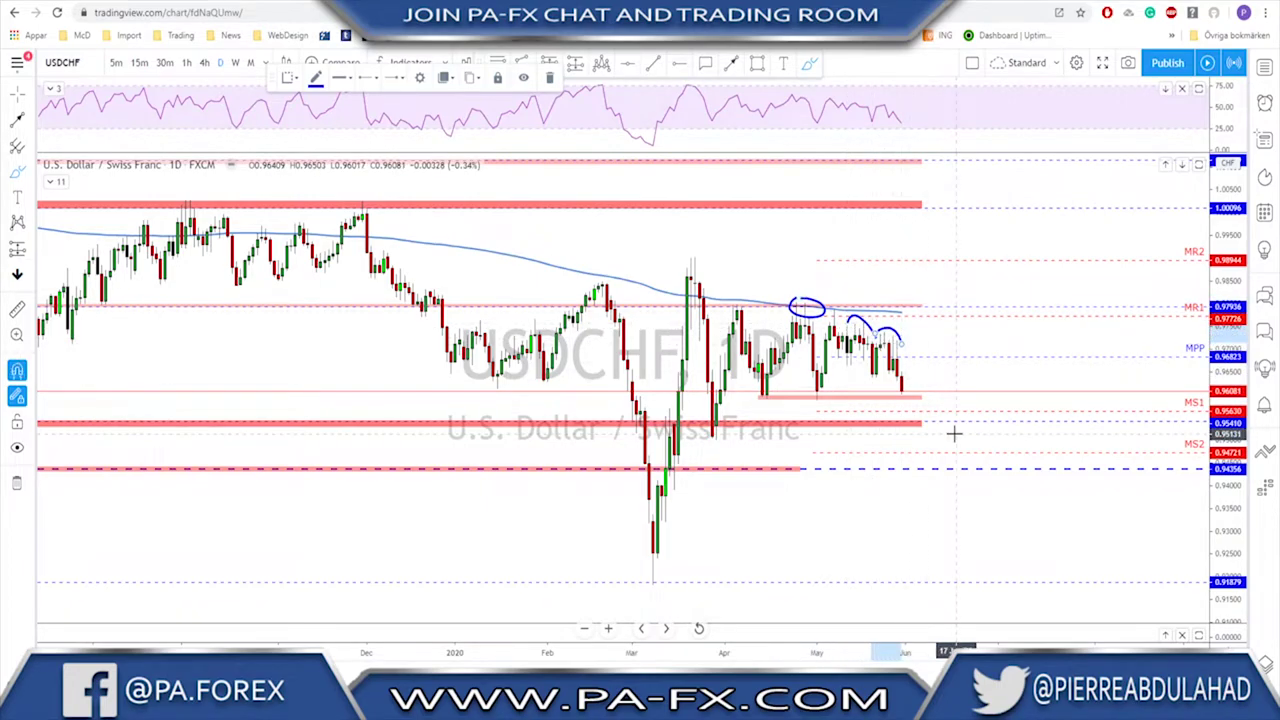
{"action": "key", "text": "ctrl+z"}
{"action": "key", "text": "ctrl+z"}
{"action": "key", "text": "ctrl+z"}
{"action": "left_click_drag", "start_coordinate": [760, 397], "coordinate": [930, 398]}
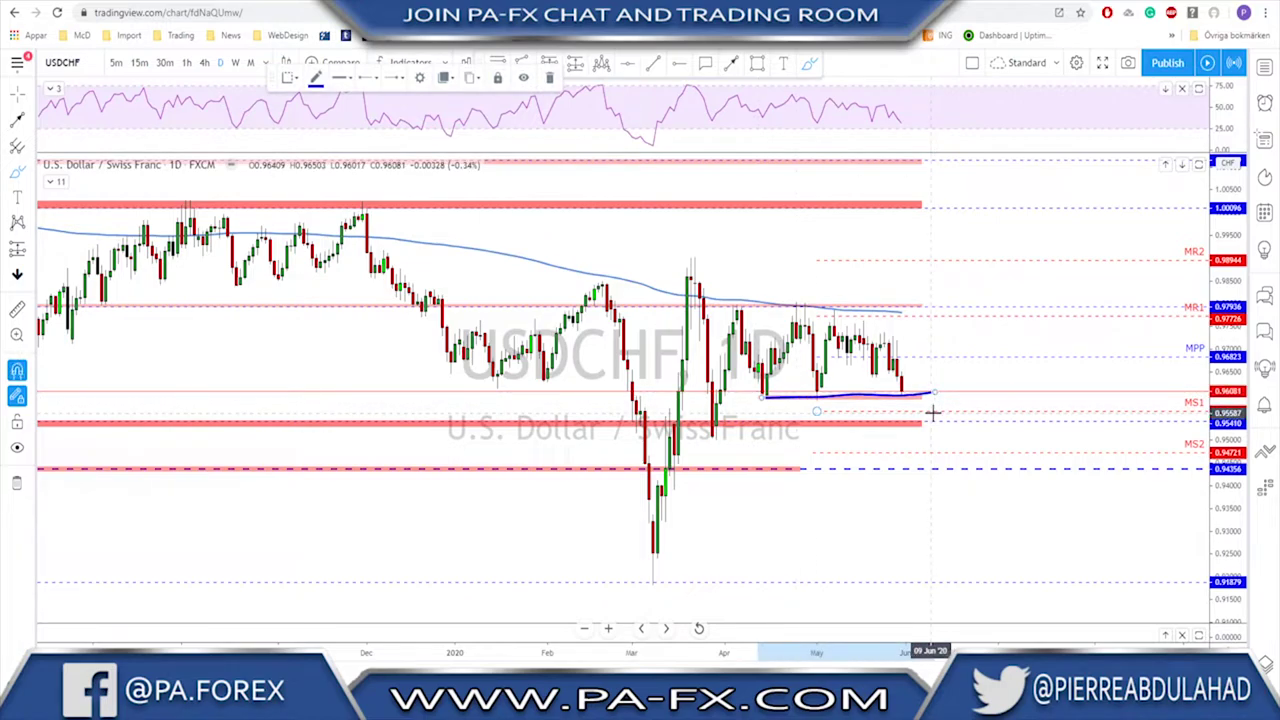
{"action": "key", "text": "ctrl+z"}
Switch USDCHF to the 4-hour timeframe and stretch the thin support zone up to about 0.97945 to cover the whole range
{"action": "scroll", "coordinate": [912, 390], "scroll_direction": "down", "scroll_amount": 1}
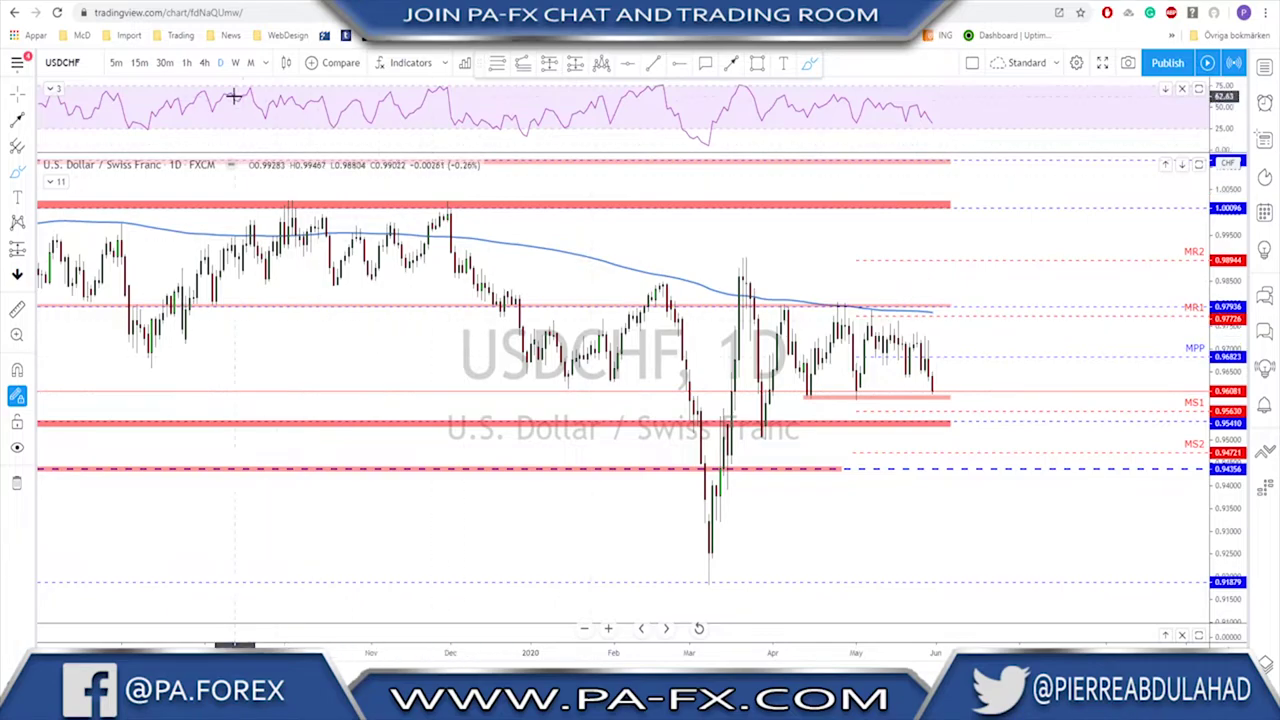
{"action": "left_click", "coordinate": [204, 62]}
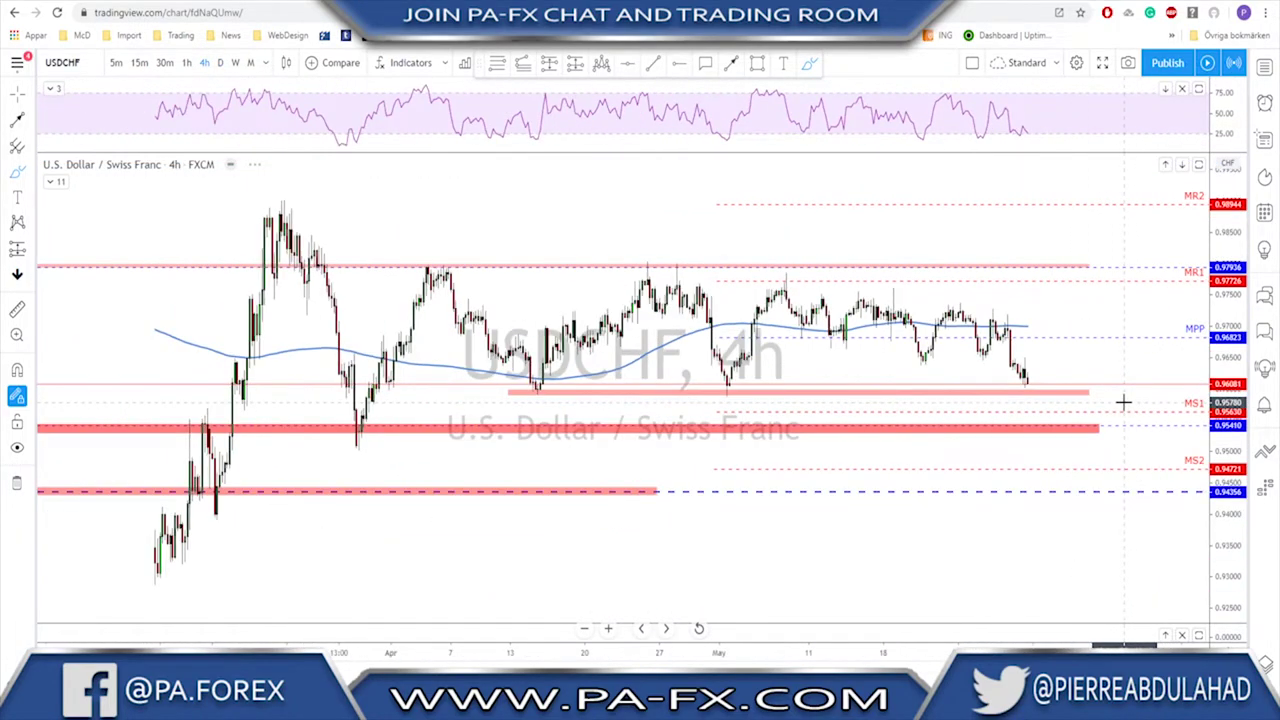
{"action": "left_click", "coordinate": [1066, 494]}
{"action": "left_click_drag", "start_coordinate": [1066, 491], "coordinate": [1097, 303]}
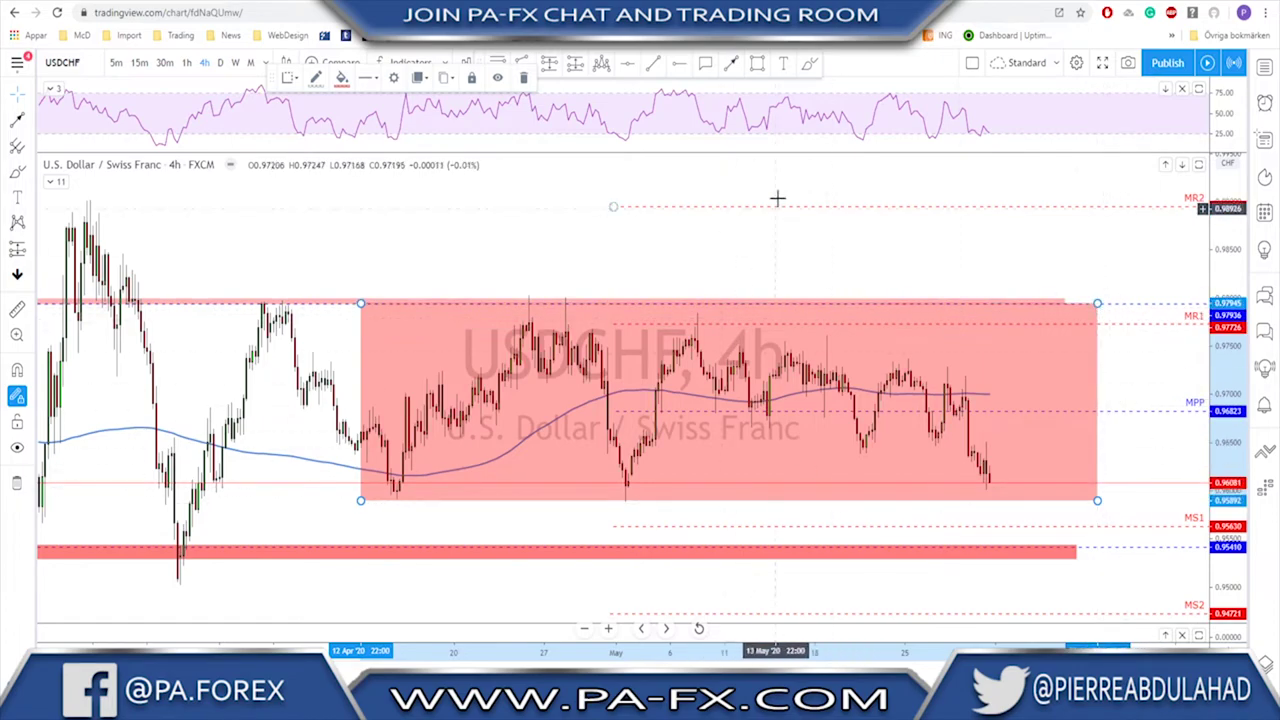
Circle the mid-April and early-May lows of the USDCHF range with the Brush and try a bounce path from the current price
{"action": "left_click", "coordinate": [810, 65]}
{"action": "left_click_drag", "start_coordinate": [624, 481], "coordinate": [625, 482]}
{"action": "mouse_move", "coordinate": [398, 486]}
{"action": "left_mouse_down"}
{"action": "mouse_move", "coordinate": [375, 502]}
{"action": "mouse_move", "coordinate": [400, 484]}
{"action": "left_mouse_up"}
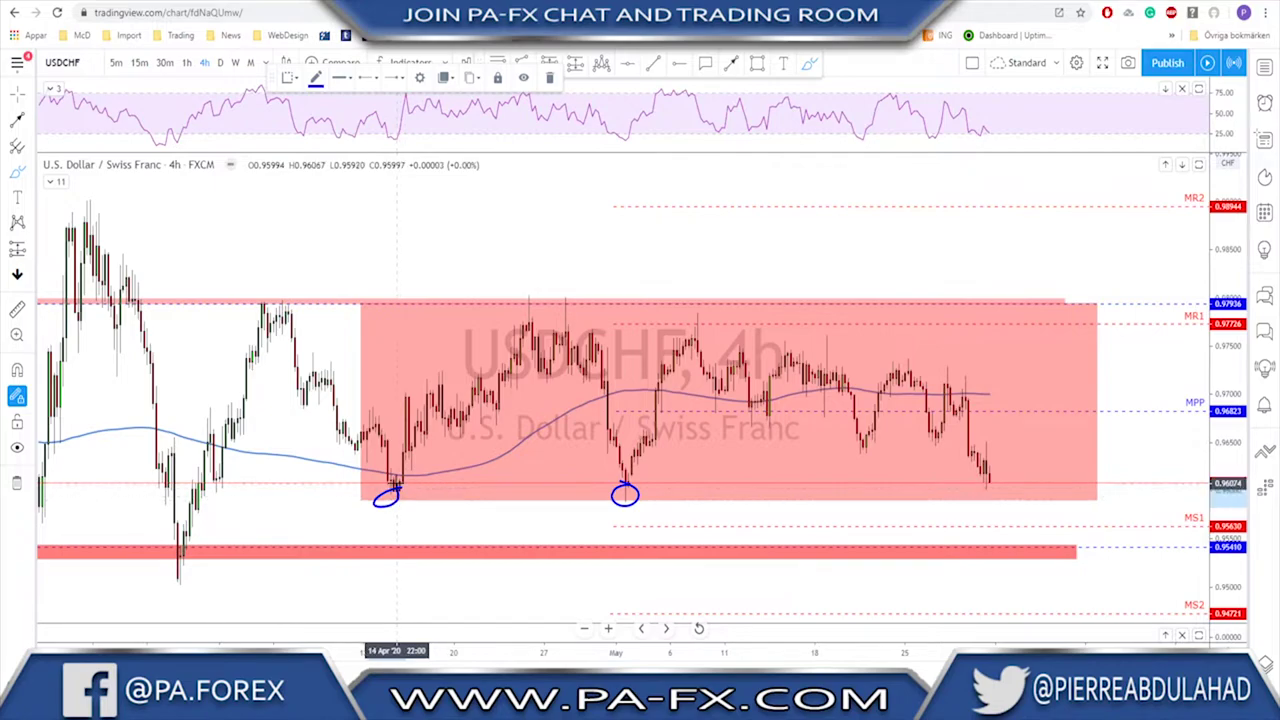
{"action": "left_click_drag", "start_coordinate": [986, 470], "coordinate": [998, 494]}
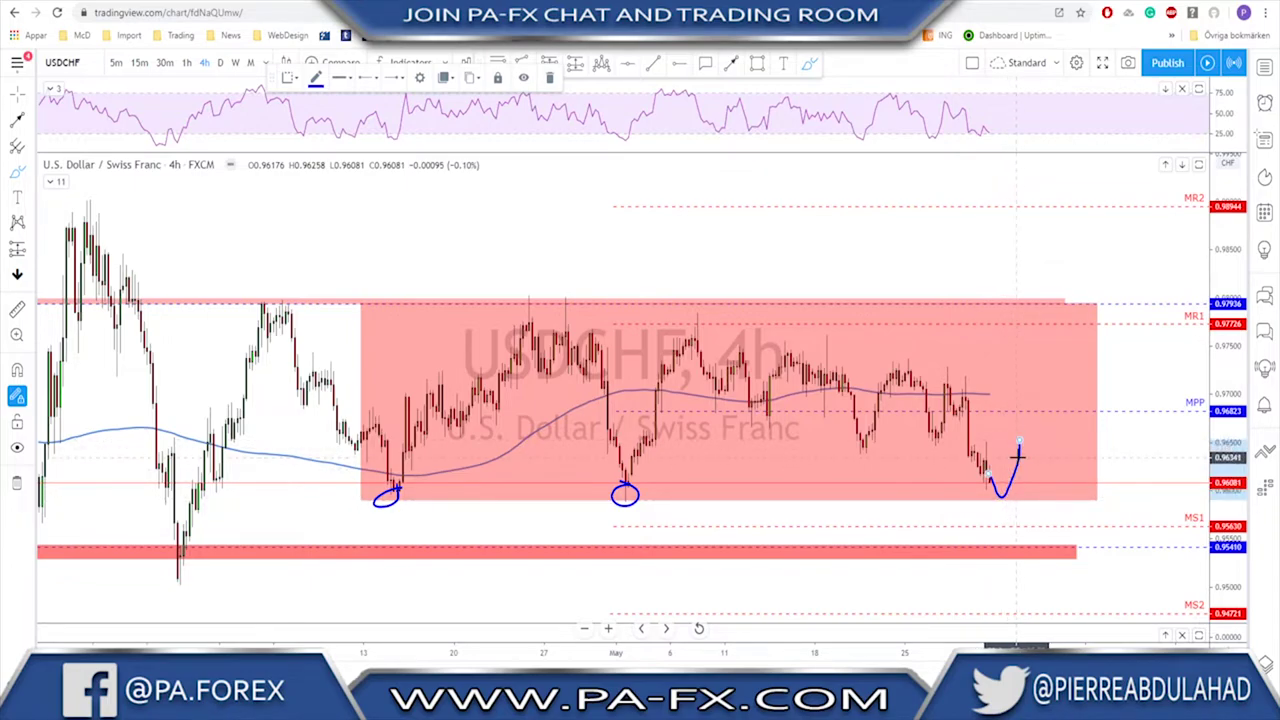
{"action": "key", "text": "ctrl+z"}
Temporarily sketch a USDCHF breakdown path through the 0.95410 zone and circle the earlier low at that zone
{"action": "mouse_move", "coordinate": [986, 477]}
{"action": "left_mouse_down"}
{"action": "mouse_move", "coordinate": [996, 510]}
{"action": "mouse_move", "coordinate": [1010, 488]}
{"action": "mouse_move", "coordinate": [1033, 553]}
{"action": "left_mouse_up"}
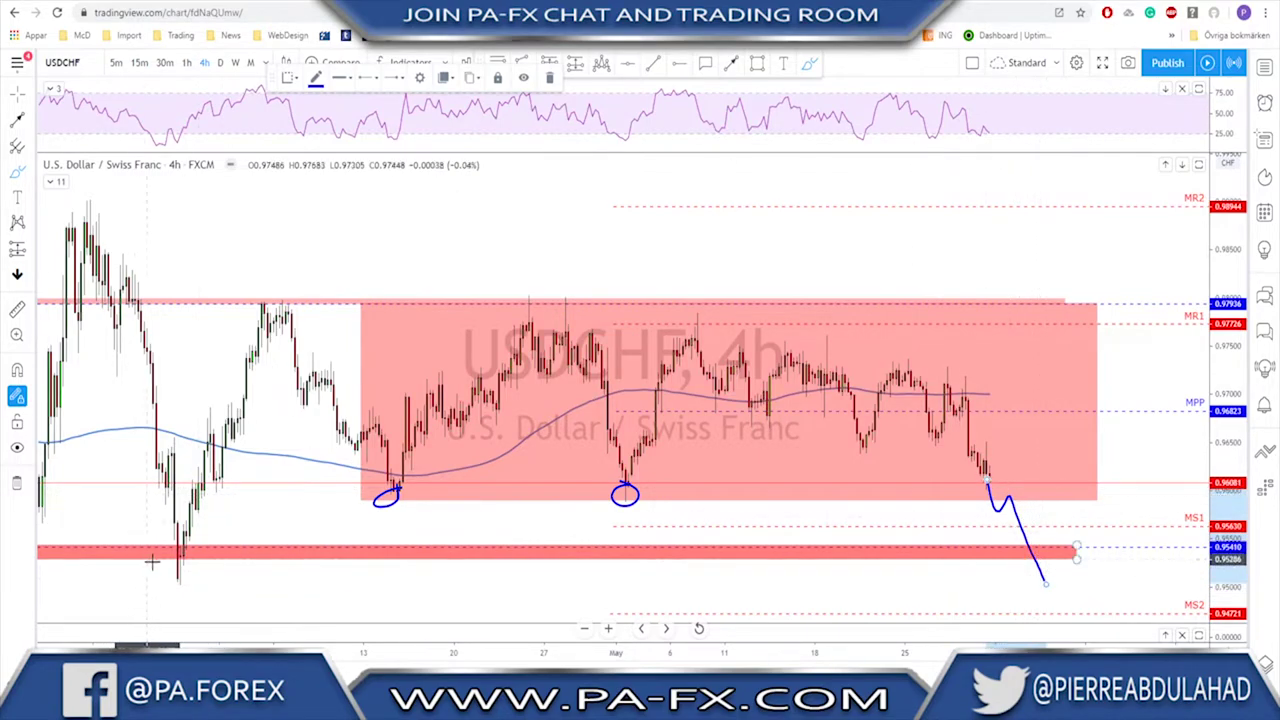
{"action": "mouse_move", "coordinate": [180, 567]}
{"action": "left_mouse_down"}
{"action": "mouse_move", "coordinate": [199, 589]}
{"action": "mouse_move", "coordinate": [189, 574]}
{"action": "left_mouse_up"}
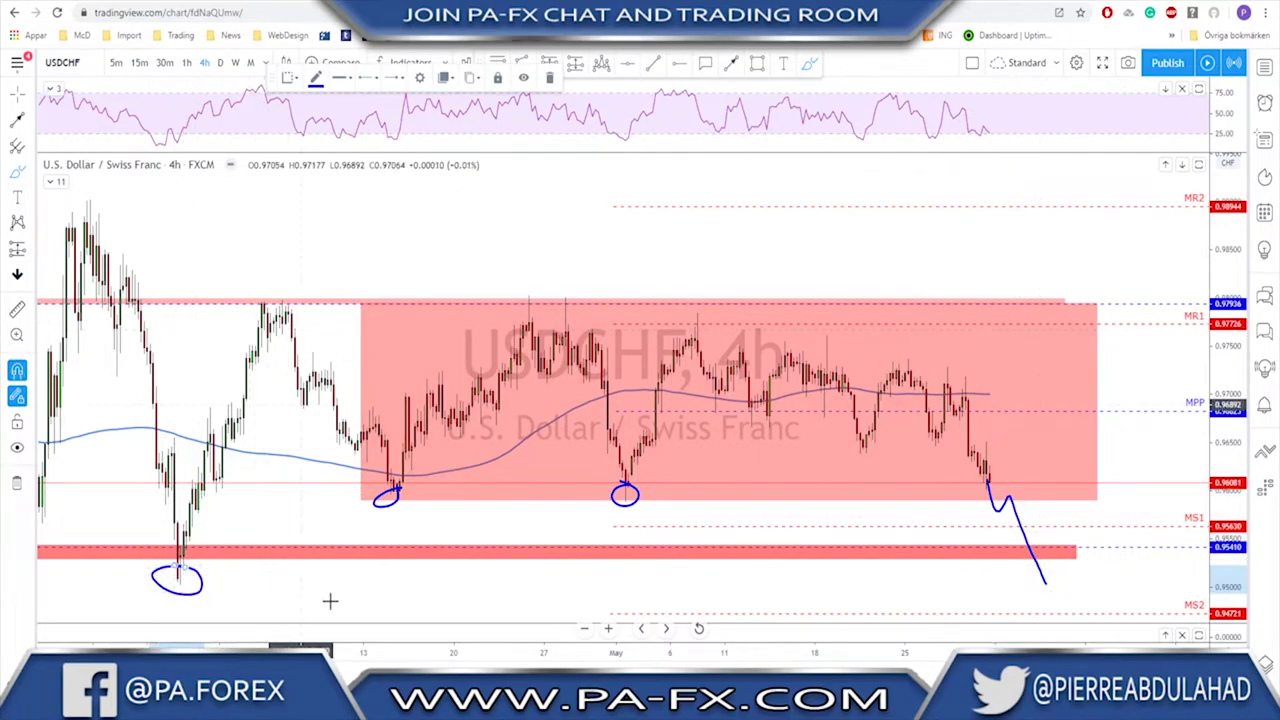
{"action": "key", "text": "ctrl+z"}
{"action": "key", "text": "ctrl+z"}
Bring up USDCAD on the daily timeframe and temporarily mark the broken range support and the latest candles below it
{"action": "key", "text": "Down"}
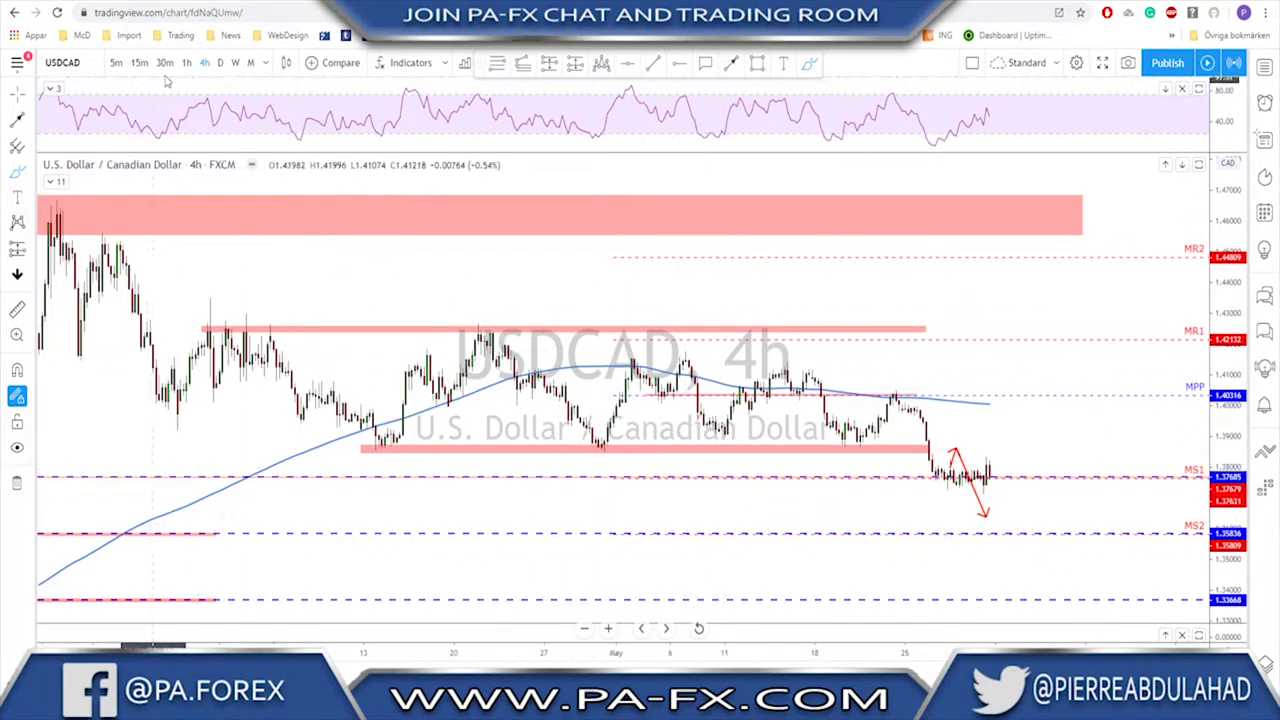
{"action": "left_click", "coordinate": [221, 63]}
{"action": "scroll", "coordinate": [948, 227], "scroll_direction": "up", "scroll_amount": 3}
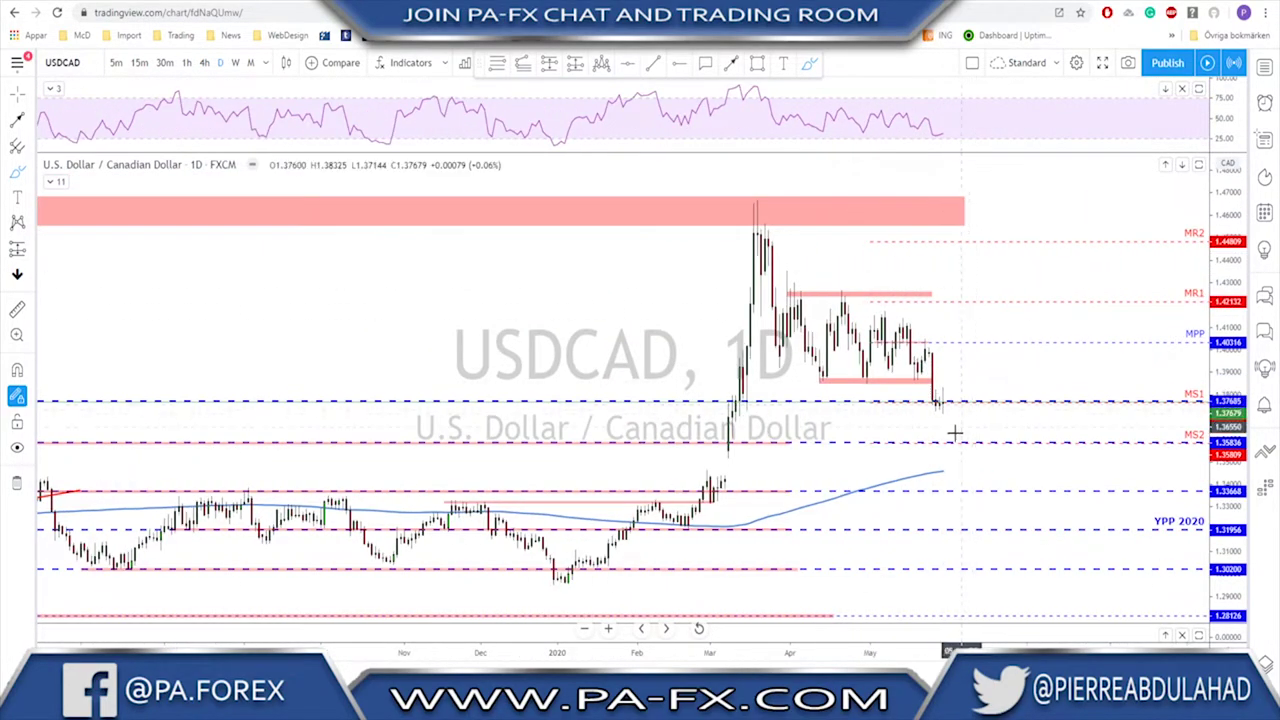
{"action": "mouse_move", "coordinate": [772, 378]}
{"action": "left_mouse_down"}
{"action": "mouse_move", "coordinate": [906, 380]}
{"action": "mouse_move", "coordinate": [899, 396]}
{"action": "mouse_move", "coordinate": [927, 402]}
{"action": "left_mouse_up"}
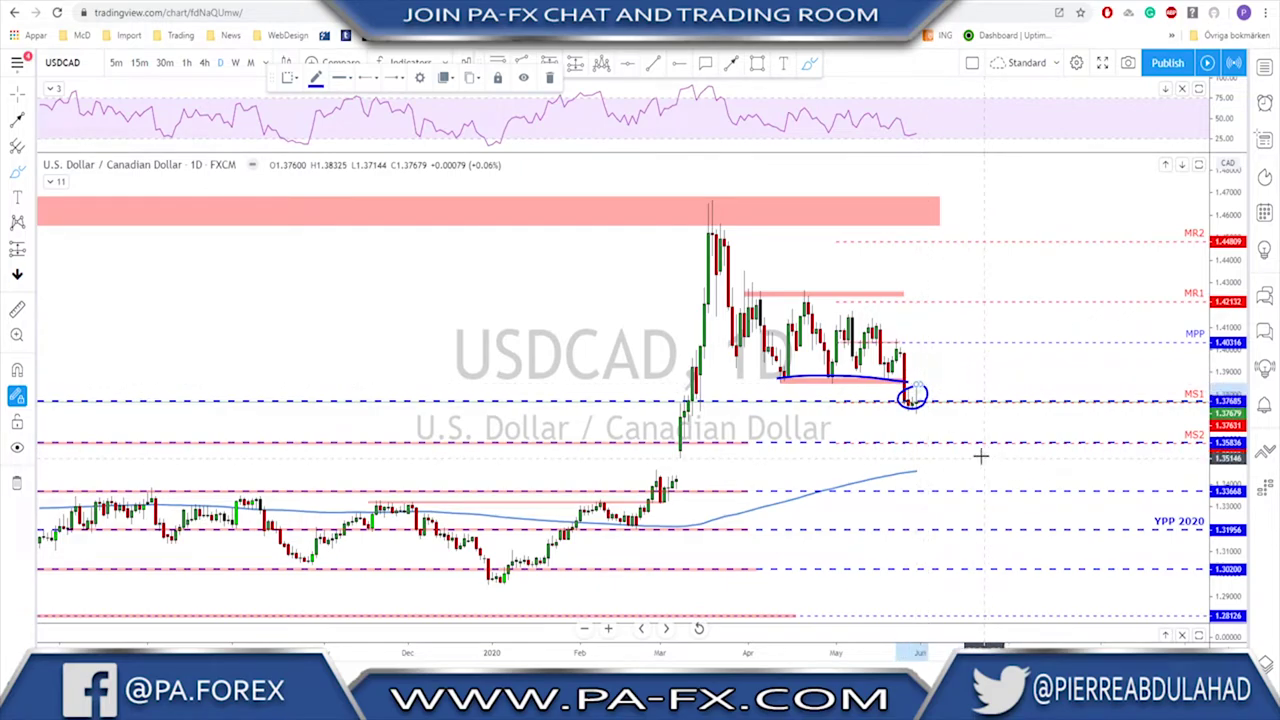
{"action": "key", "text": "ctrl+z"}
{"action": "key", "text": "ctrl+z"}
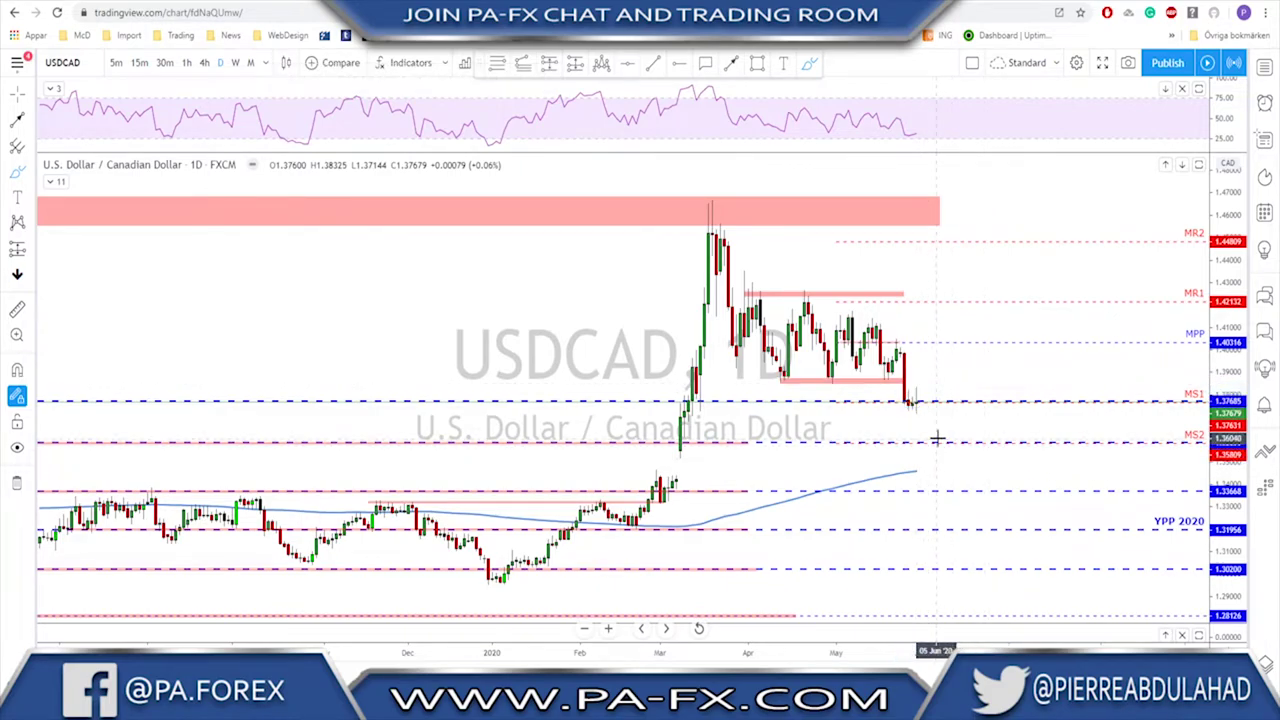
Switch USDCAD to the 1-hour timeframe and extend the broken support zone to the latest candles, with its lower edge at about 1.38551
{"action": "scroll", "coordinate": [932, 404], "scroll_direction": "down", "scroll_amount": 1}
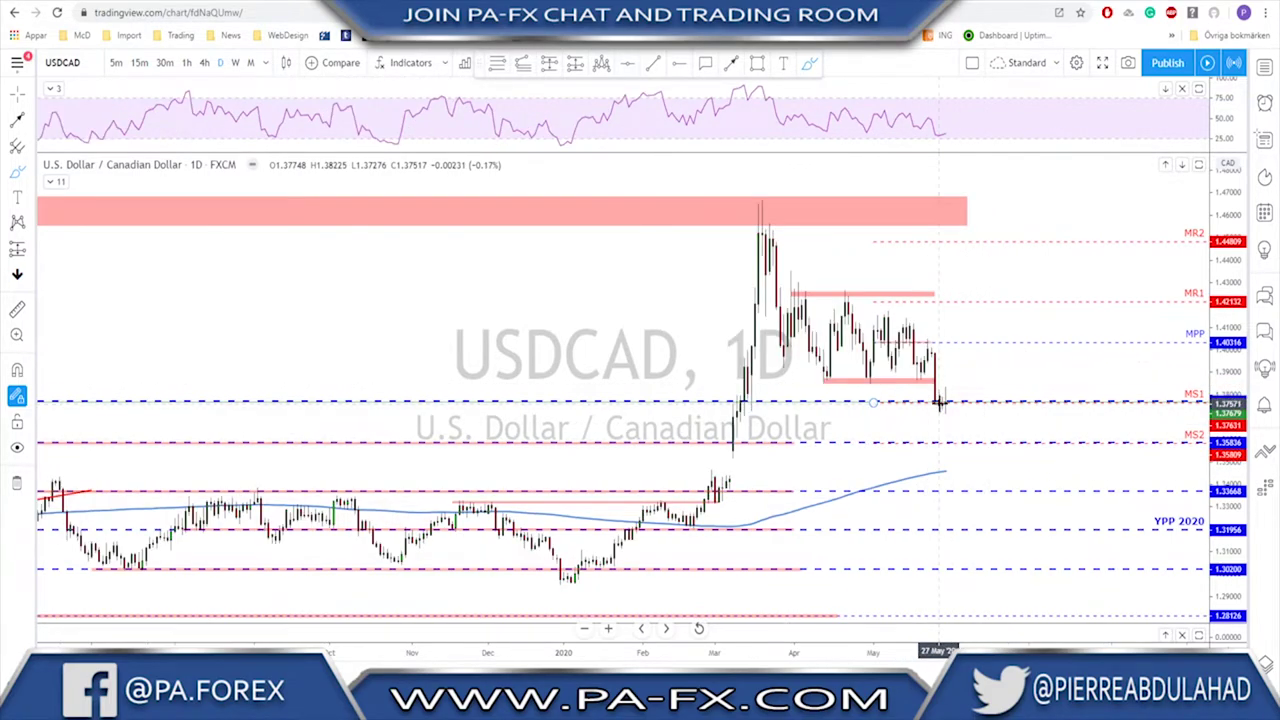
{"action": "left_click", "coordinate": [186, 63]}
{"action": "scroll", "coordinate": [826, 243], "scroll_direction": "down", "scroll_amount": 5}
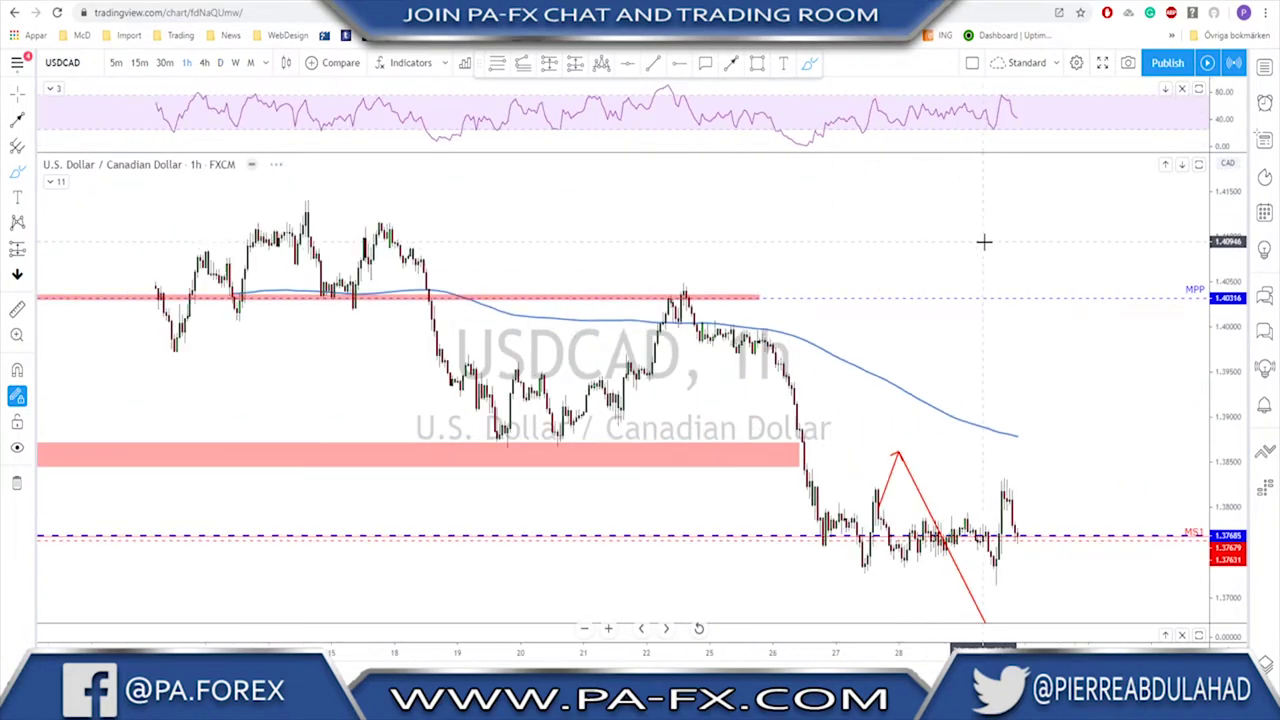
{"action": "scroll", "coordinate": [1054, 298], "scroll_direction": "down", "scroll_amount": 2}
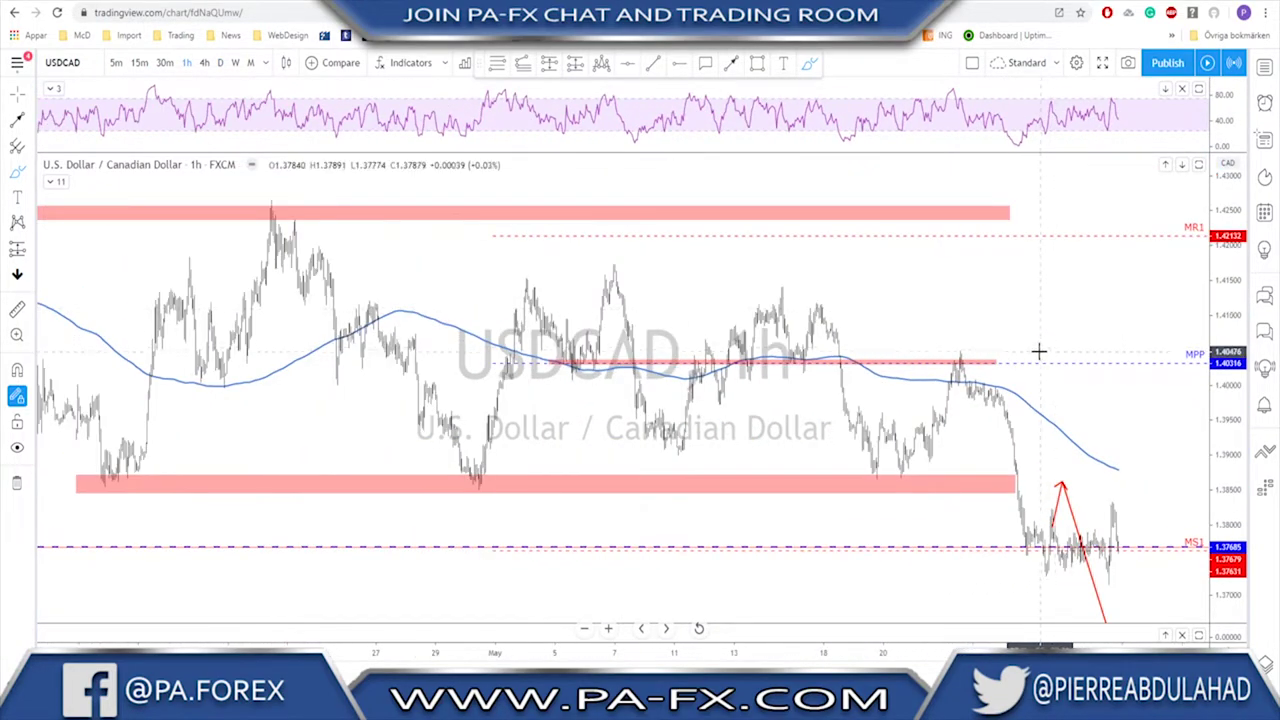
{"action": "left_click_drag", "start_coordinate": [1016, 492], "coordinate": [1116, 480]}
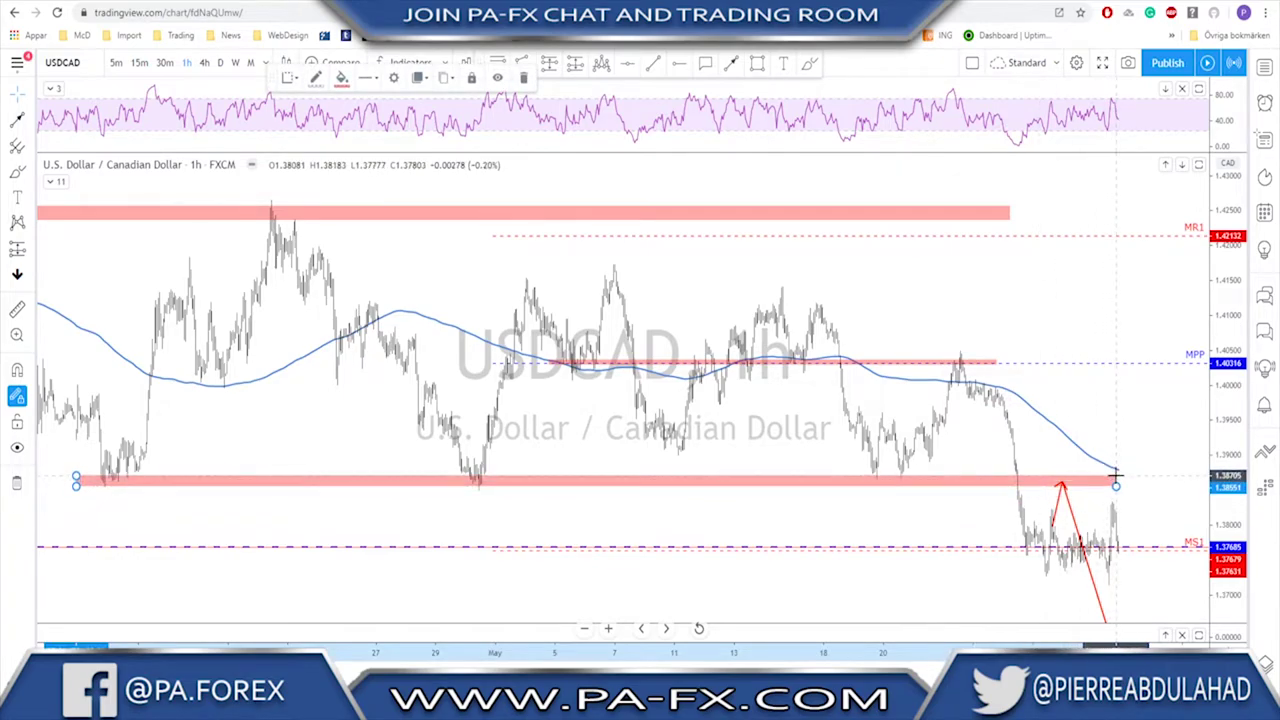
Temporarily circle the red arrow's retest of the USDCAD zone and trace the recent swings around MS1 with the Brush
{"action": "left_click", "coordinate": [810, 63]}
{"action": "left_click_drag", "start_coordinate": [1058, 474], "coordinate": [1050, 480]}
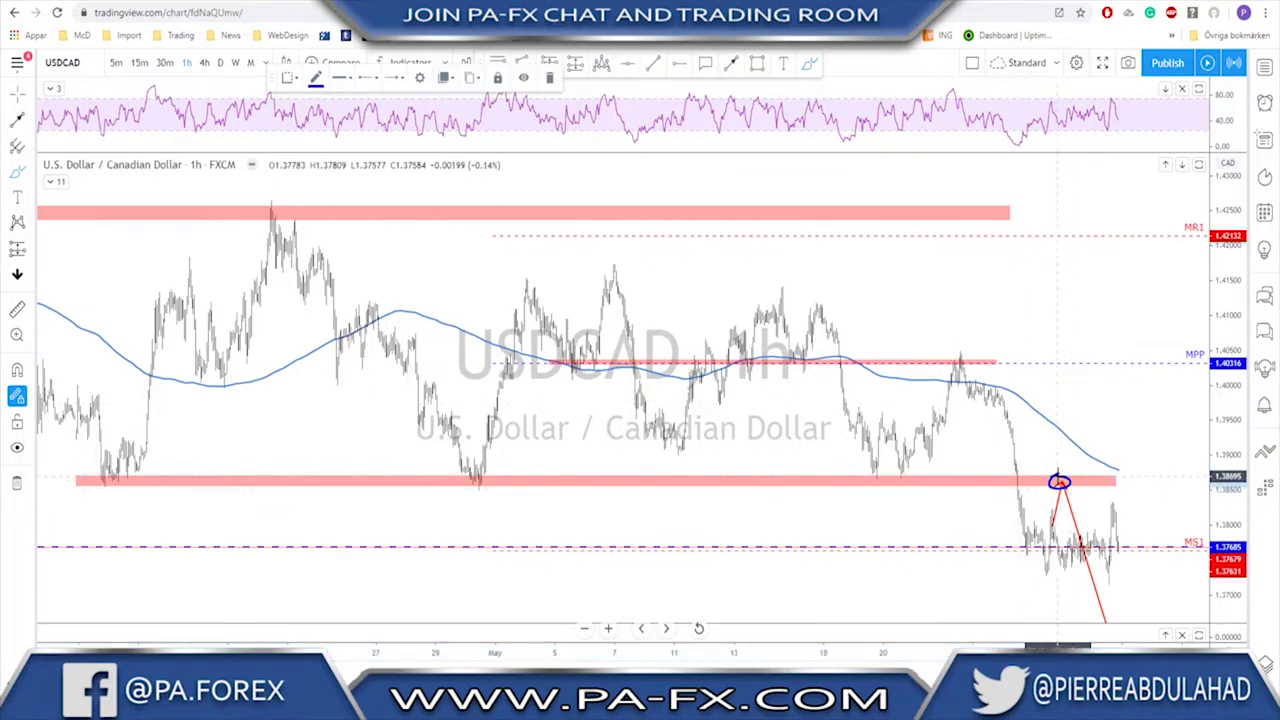
{"action": "left_click_drag", "start_coordinate": [1042, 571], "coordinate": [1046, 523]}
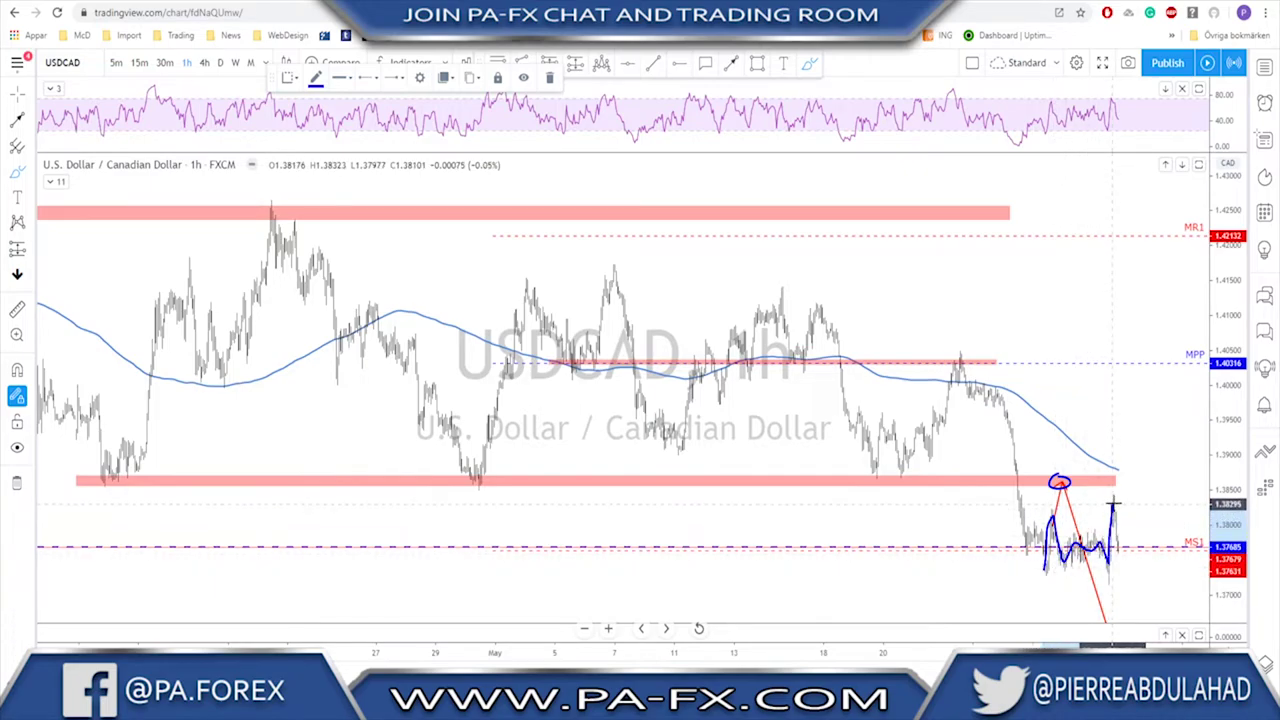
{"action": "left_click_drag", "start_coordinate": [1120, 546], "coordinate": [1120, 546]}
{"action": "key", "text": "Delete"}
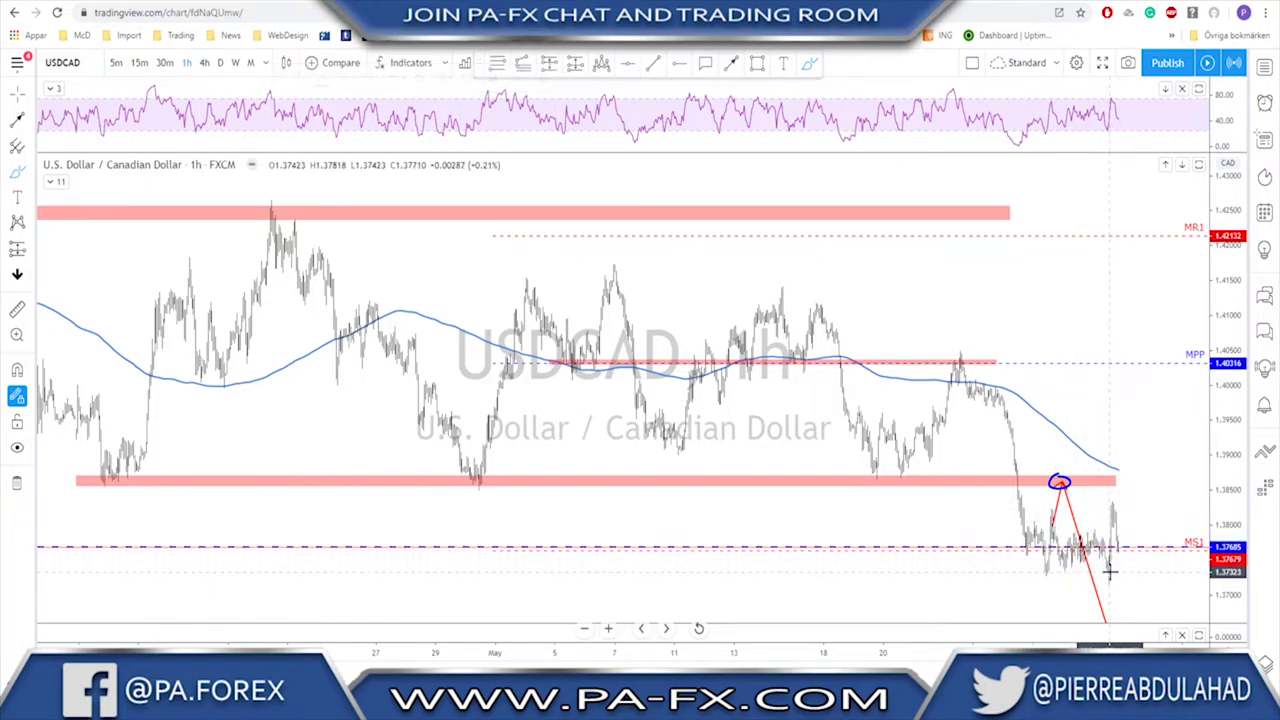
{"action": "key", "text": "ctrl+z"}
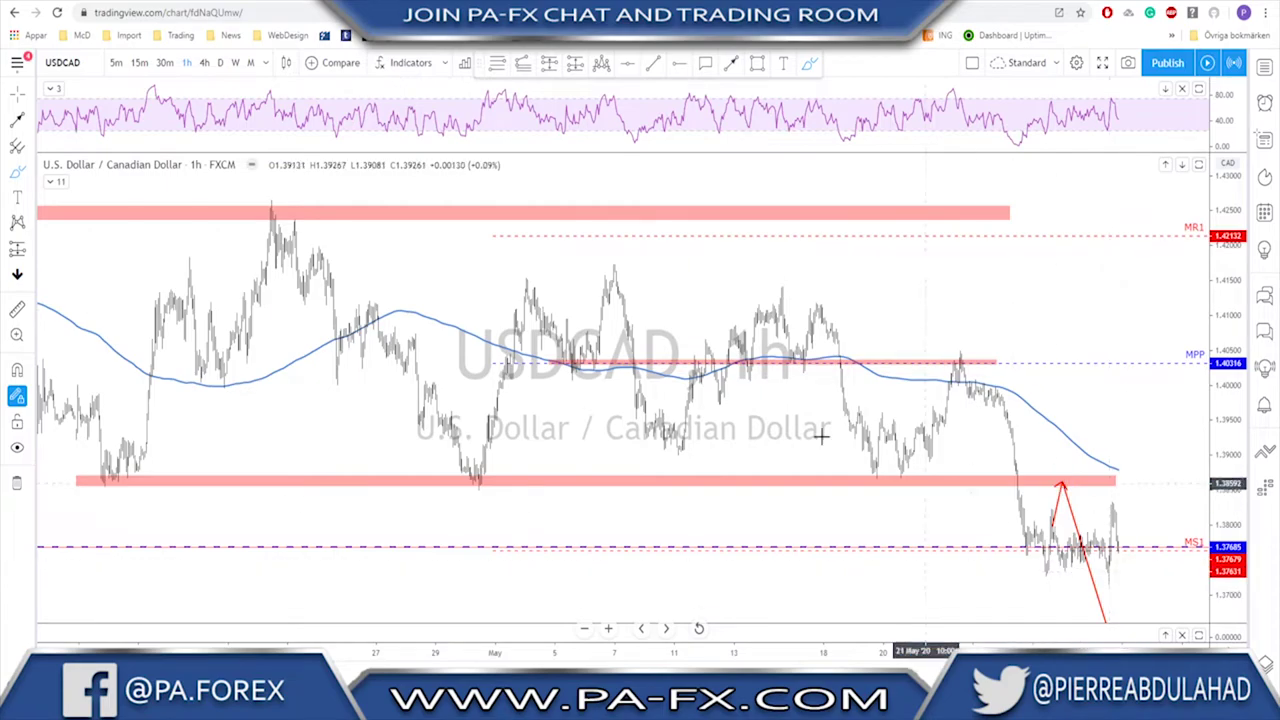
Switch USDCAD to the 4-hour timeframe and temporarily outline the consolidation around MS1 with a breakdown path below it
{"action": "left_click", "coordinate": [204, 62]}
{"action": "scroll", "coordinate": [1066, 477], "scroll_direction": "up", "scroll_amount": 5}
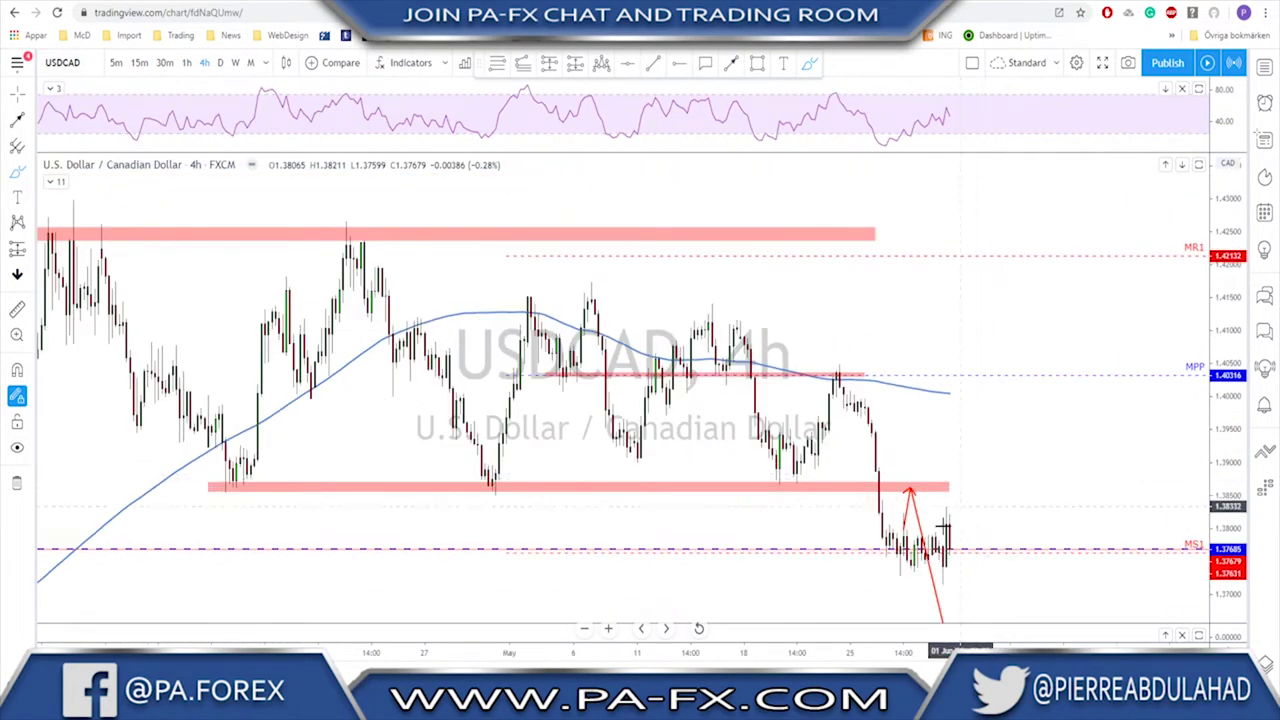
{"action": "left_click_drag", "start_coordinate": [866, 571], "coordinate": [980, 564]}
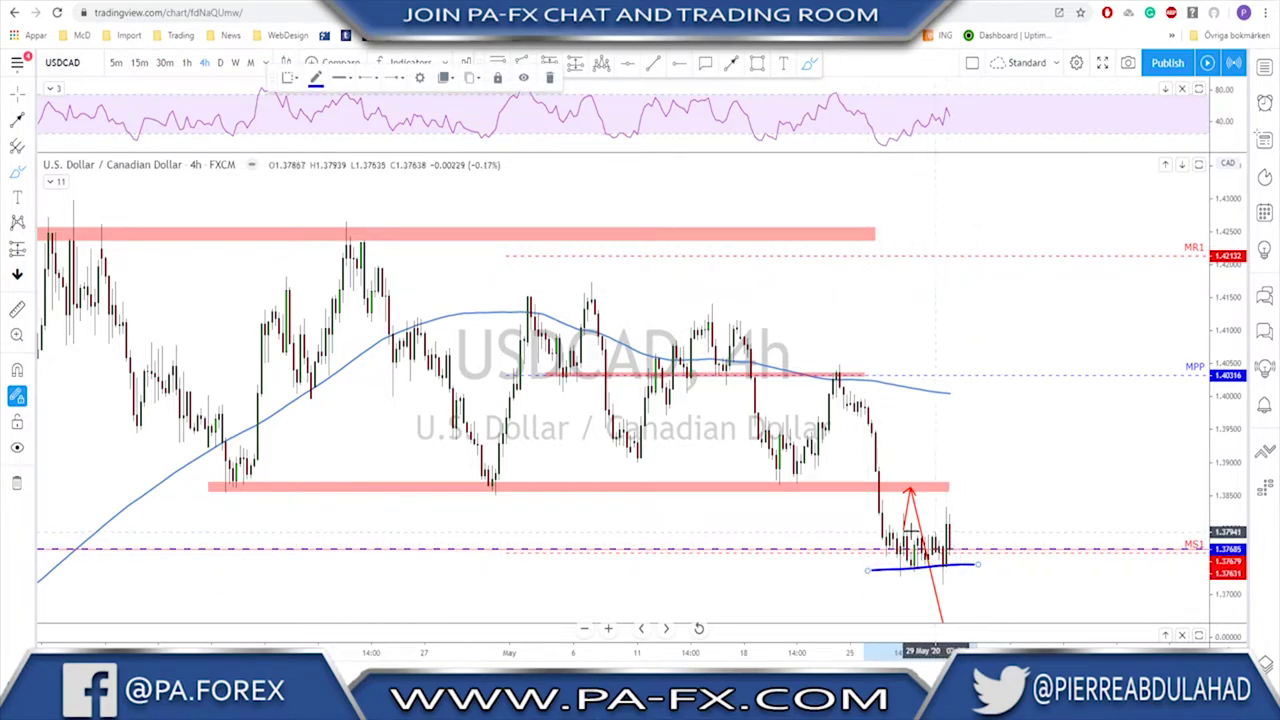
{"action": "mouse_move", "coordinate": [880, 522]}
{"action": "left_mouse_down"}
{"action": "mouse_move", "coordinate": [973, 514]}
{"action": "mouse_move", "coordinate": [964, 580]}
{"action": "mouse_move", "coordinate": [985, 606]}
{"action": "left_mouse_up"}
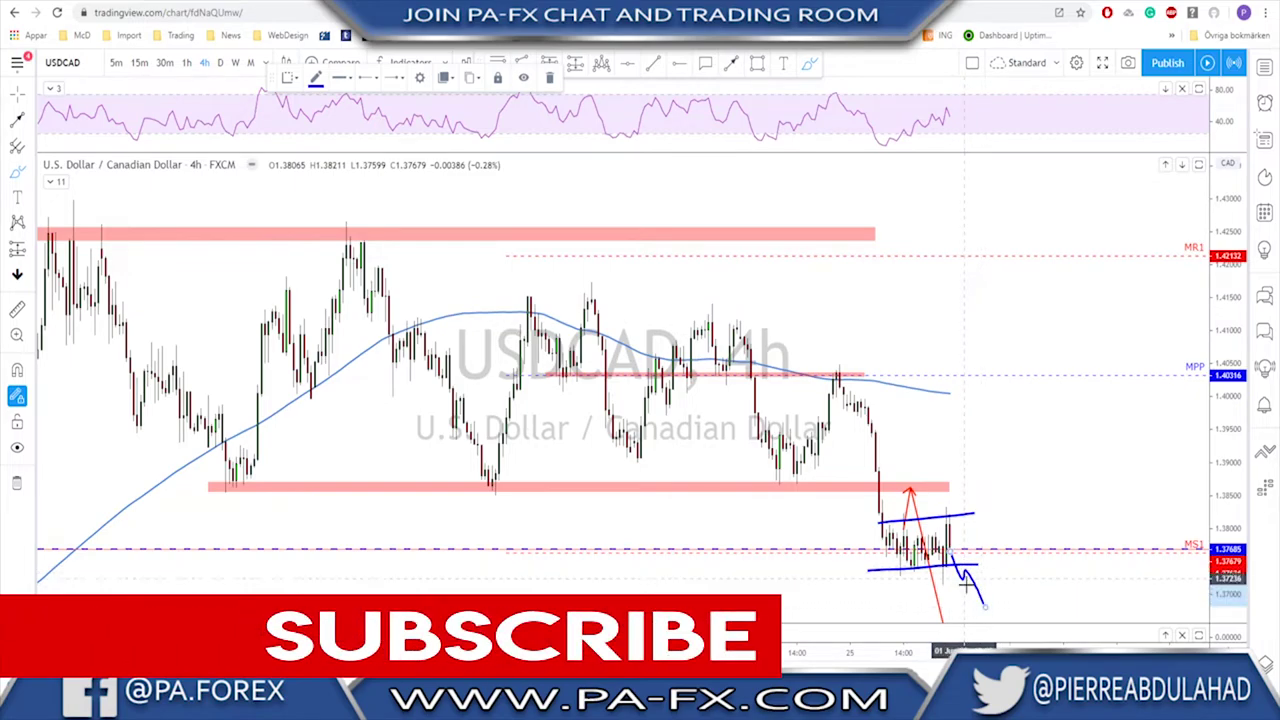
{"action": "key", "text": "ctrl+z"}
{"action": "key", "text": "ctrl+z"}
{"action": "key", "text": "ctrl+z"}
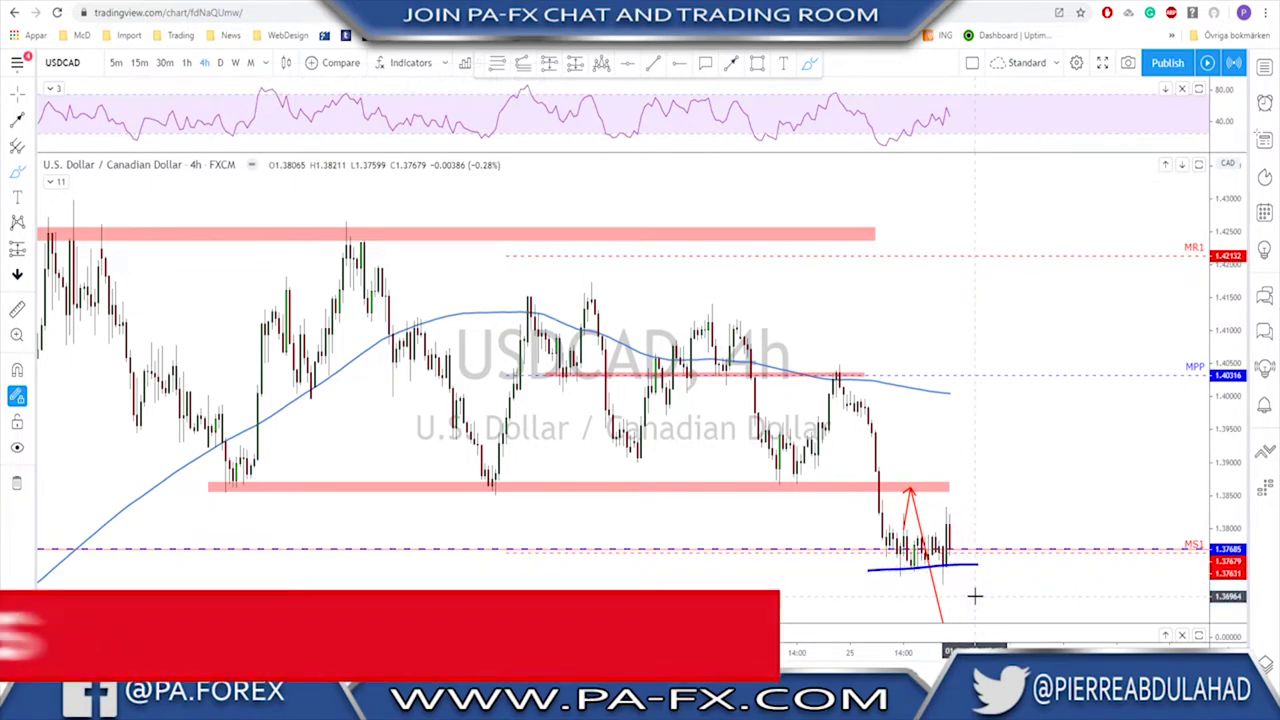
Draw a support line under the USDCAD consolidation and sketch a break, a retest near 1.37685 and a fall below 1.35836
{"action": "scroll", "coordinate": [942, 548], "scroll_direction": "down", "scroll_amount": 2}
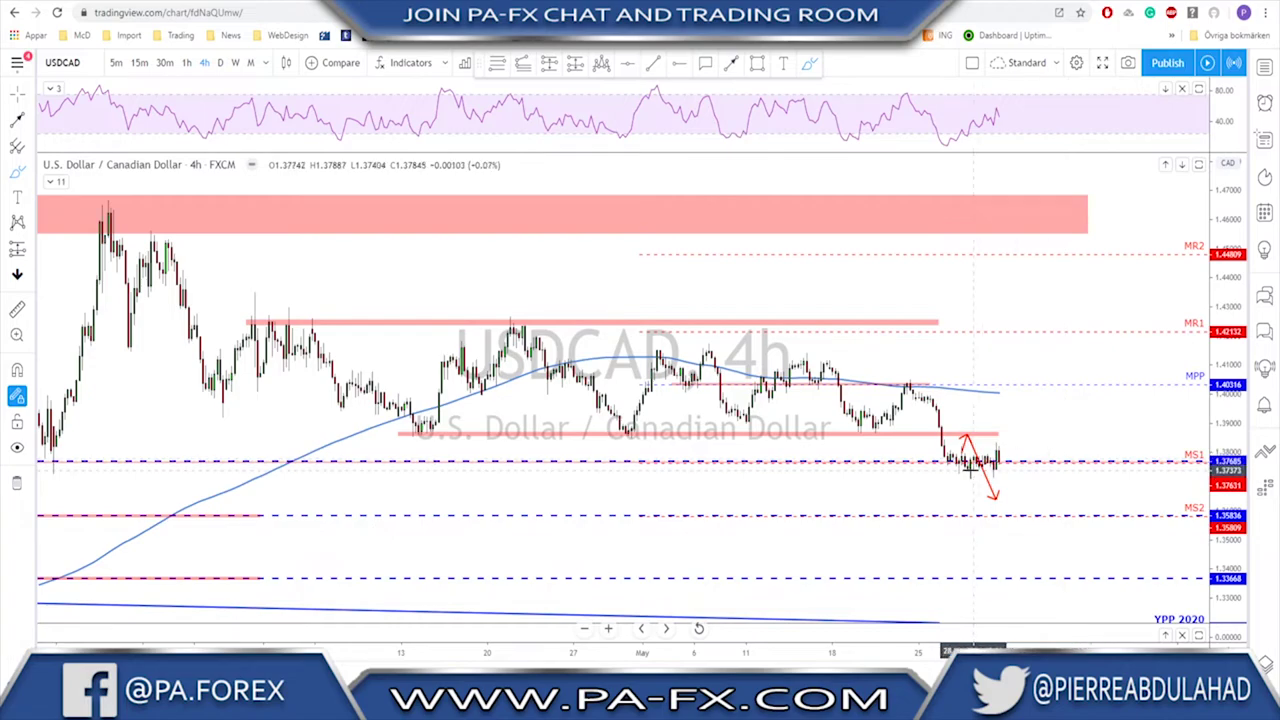
{"action": "left_click_drag", "start_coordinate": [948, 472], "coordinate": [1004, 476]}
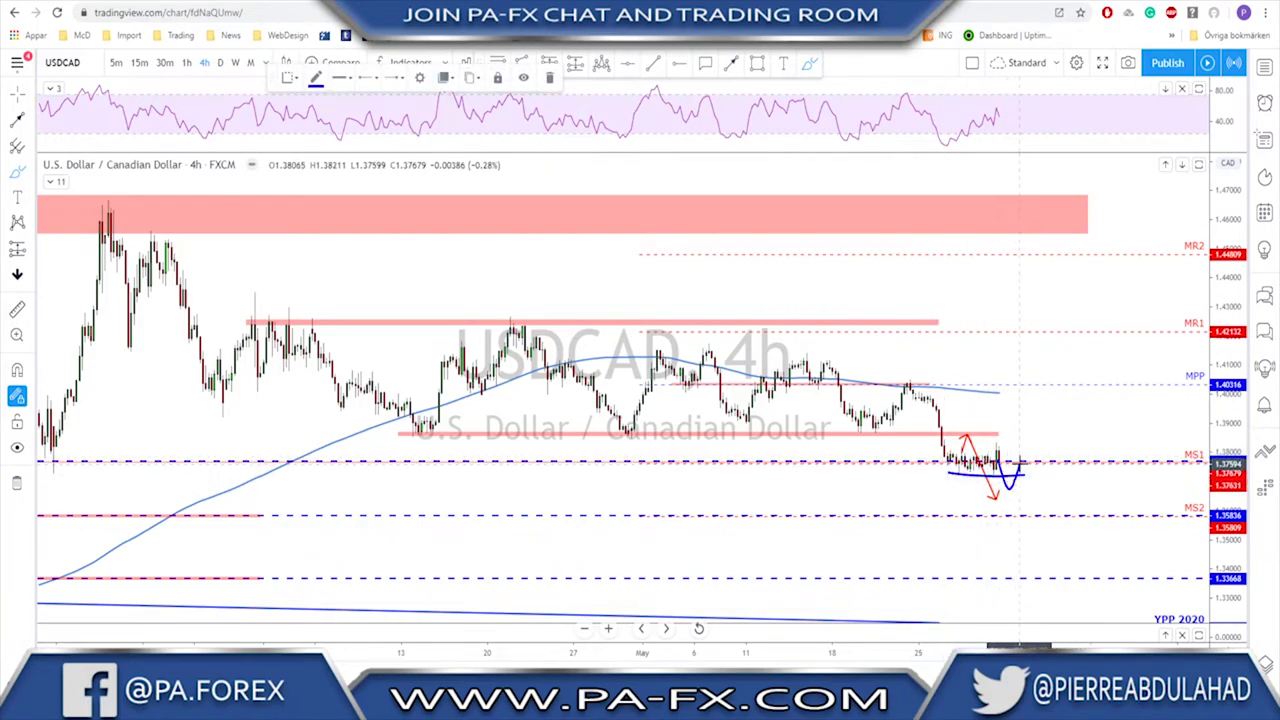
{"action": "left_click_drag", "start_coordinate": [1020, 468], "coordinate": [1038, 532]}
{"action": "scroll", "coordinate": [688, 550], "scroll_direction": "down", "scroll_amount": 2}
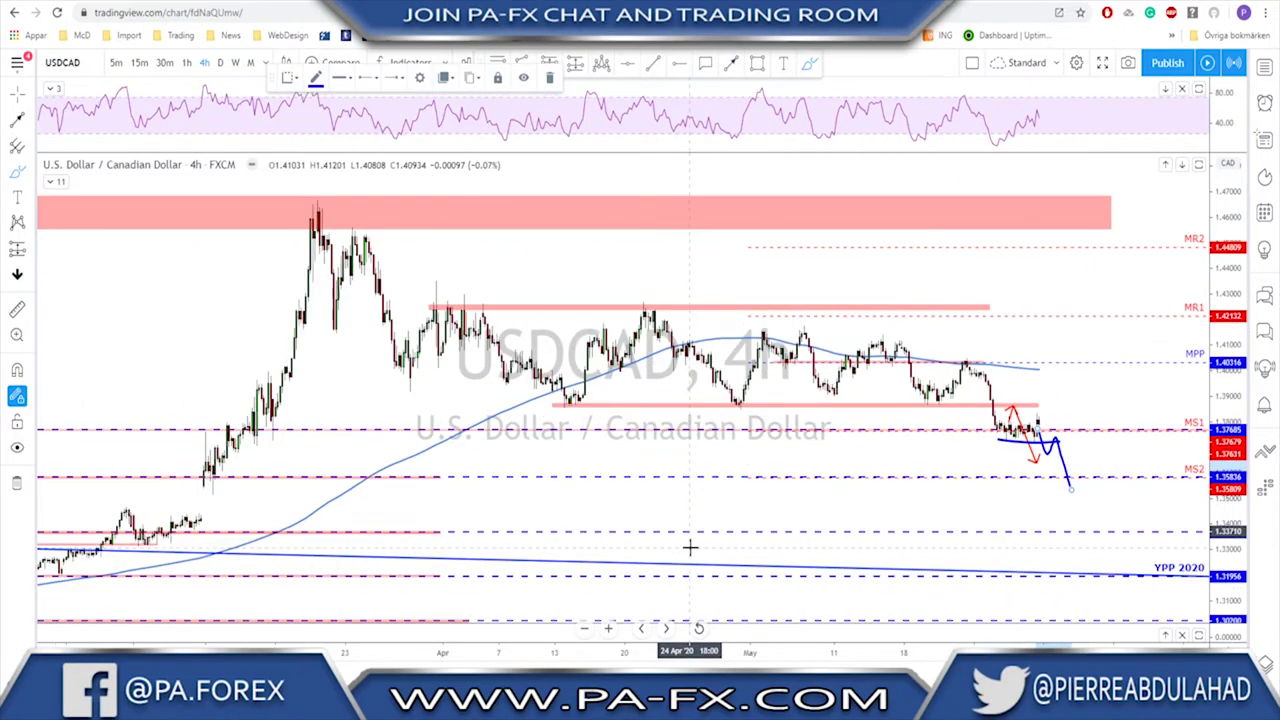
Temporarily circle the March price gap below MS2 on USDCAD, and remove the projected decline path under the consolidation
{"action": "mouse_move", "coordinate": [217, 468]}
{"action": "left_mouse_down"}
{"action": "mouse_move", "coordinate": [245, 490]}
{"action": "mouse_move", "coordinate": [228, 467]}
{"action": "left_mouse_up"}
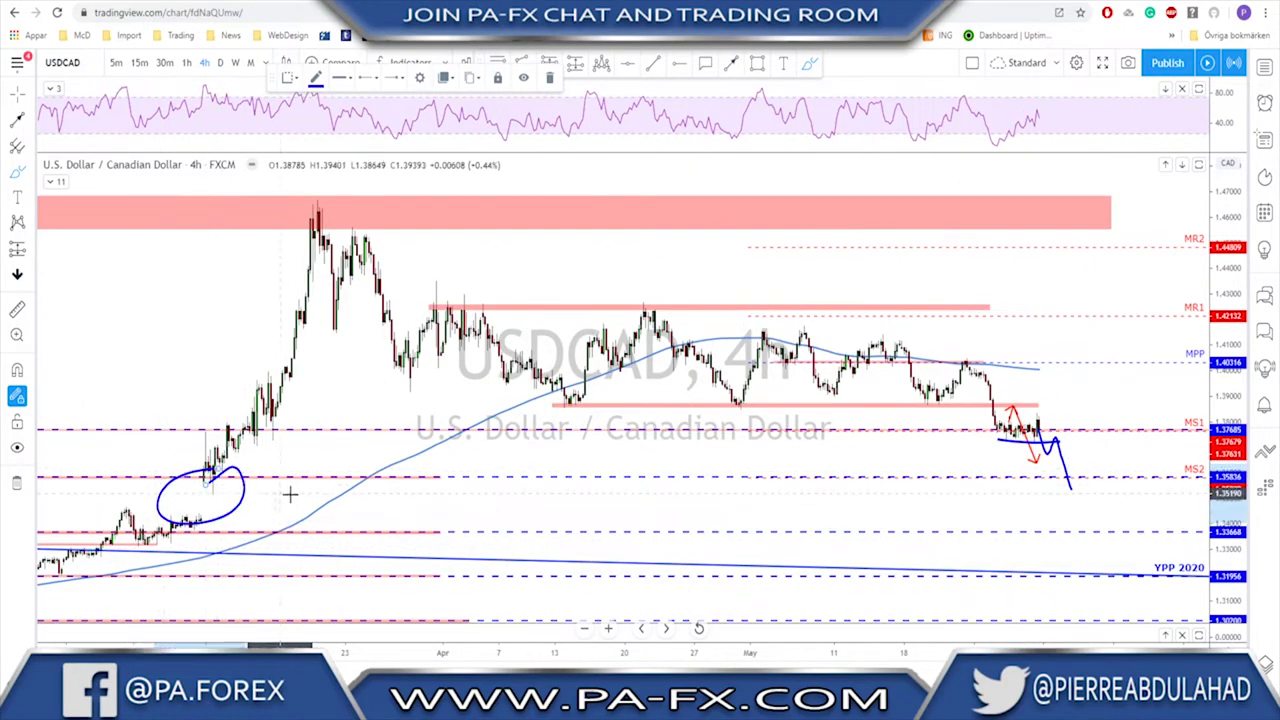
{"action": "key", "text": "ctrl+z"}
{"action": "key", "text": "ctrl+z"}
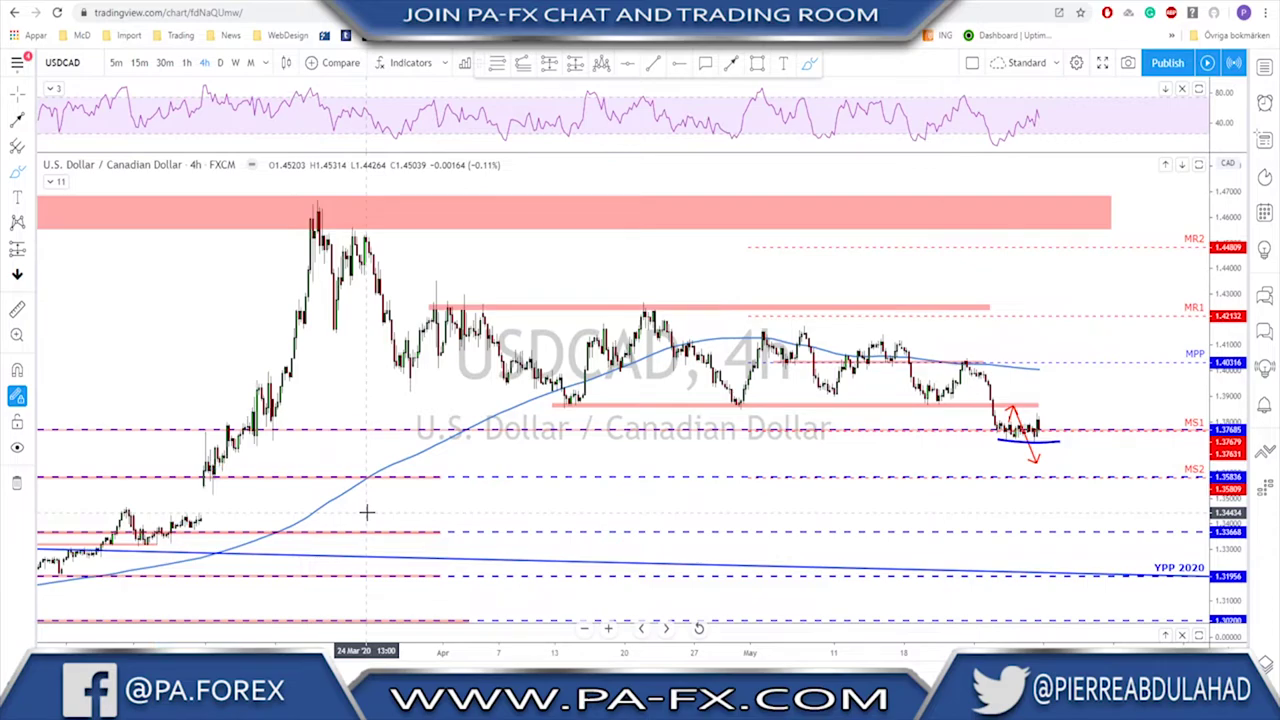
Switch the chart to AUDUSD on the daily timeframe, with the latest candles in closer view
{"action": "key", "text": "space"}
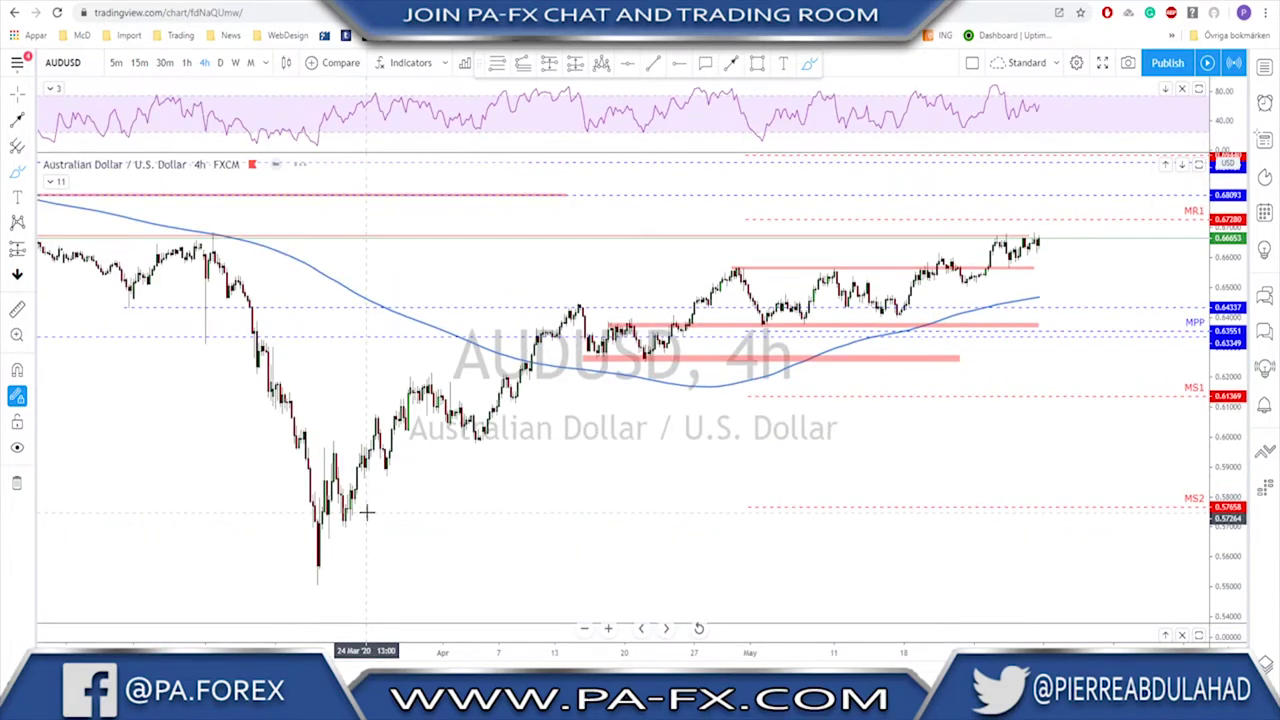
{"action": "scroll", "coordinate": [368, 486], "scroll_direction": "up", "scroll_amount": 1}
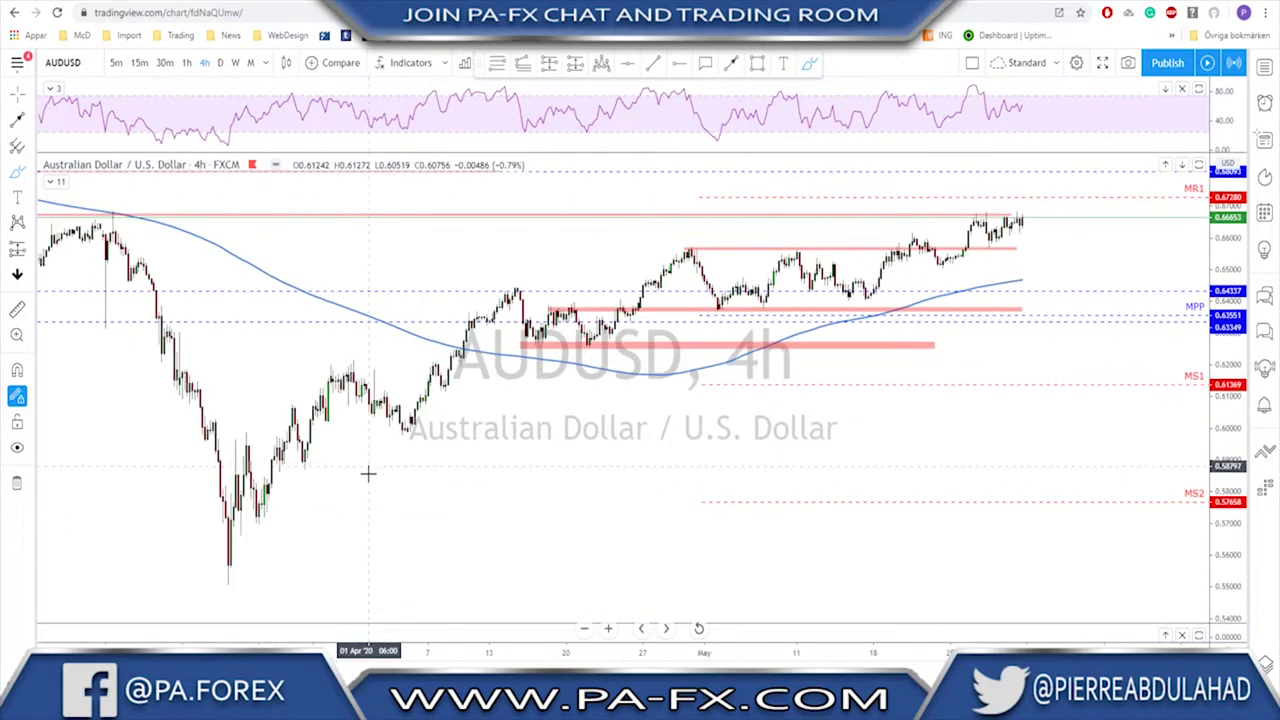
{"action": "left_click", "coordinate": [221, 63]}
{"action": "scroll", "coordinate": [954, 474], "scroll_direction": "up", "scroll_amount": 5}
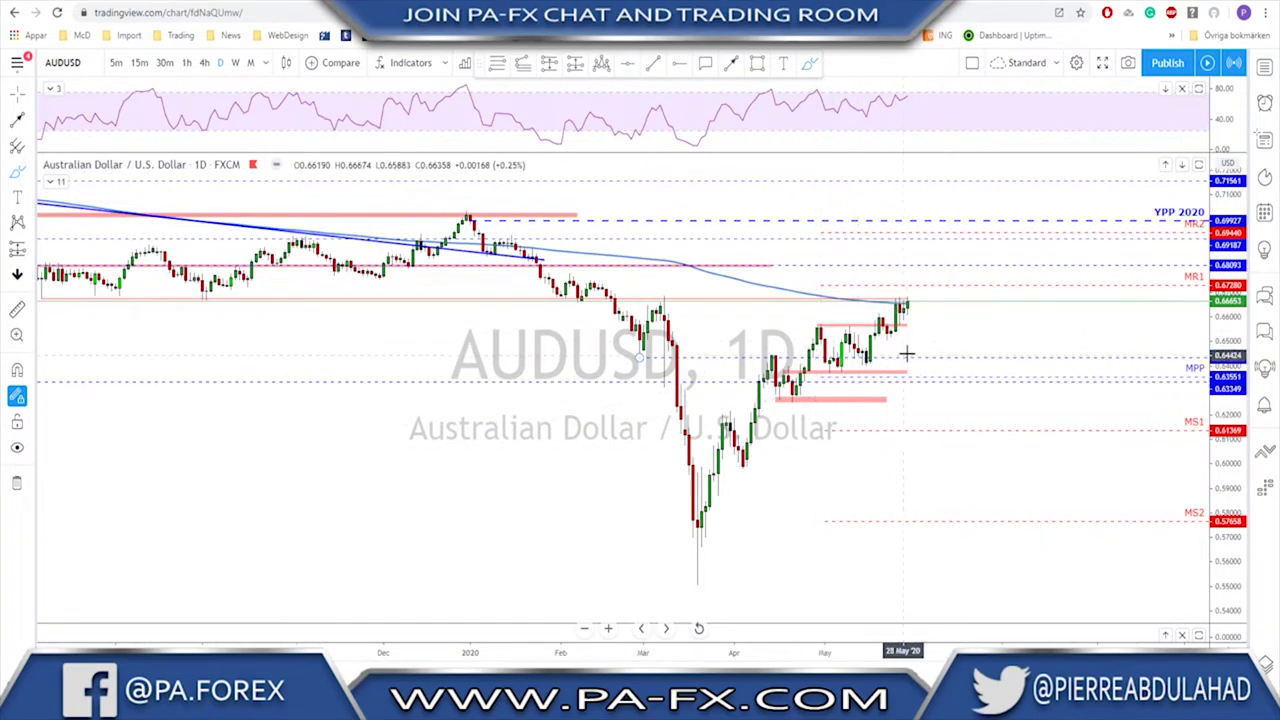
Temporarily mark AUDUSD's latest candles at resistance, the early-March high and the August–October 2019 lows with the Brush
{"action": "mouse_move", "coordinate": [921, 295]}
{"action": "left_mouse_down"}
{"action": "mouse_move", "coordinate": [910, 306]}
{"action": "mouse_move", "coordinate": [925, 310]}
{"action": "left_mouse_up"}
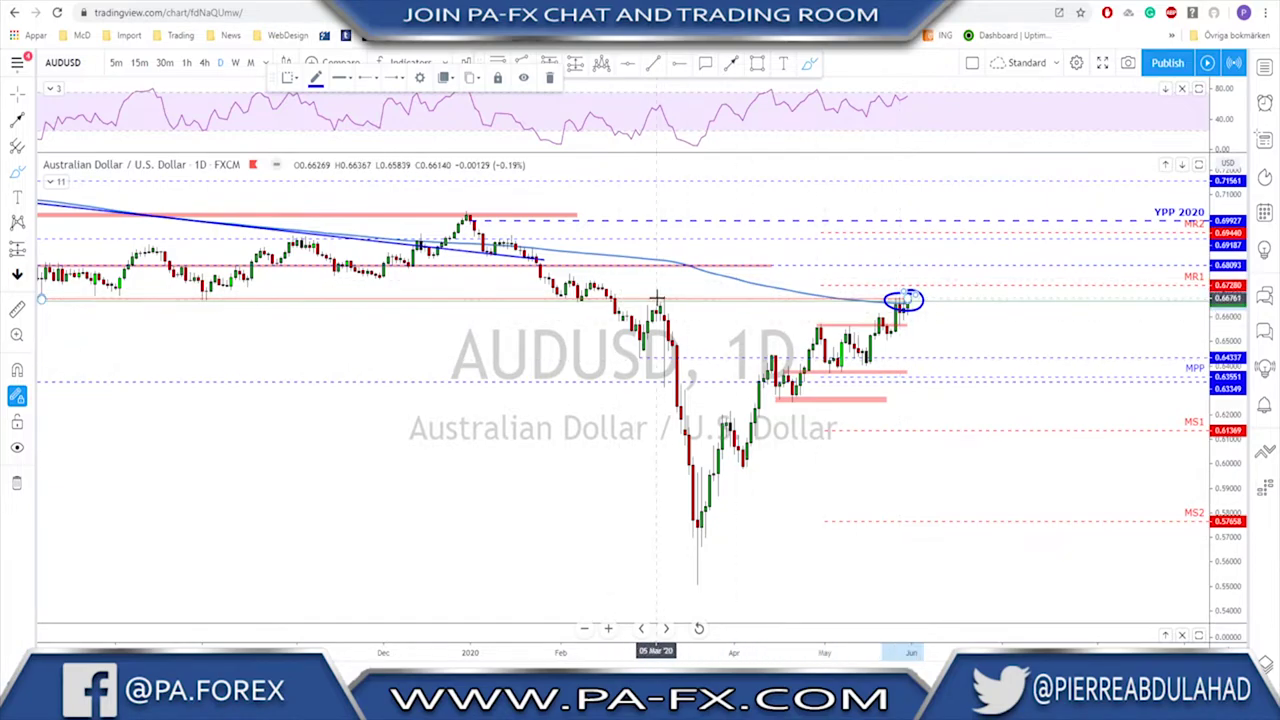
{"action": "left_click_drag", "start_coordinate": [643, 302], "coordinate": [670, 293]}
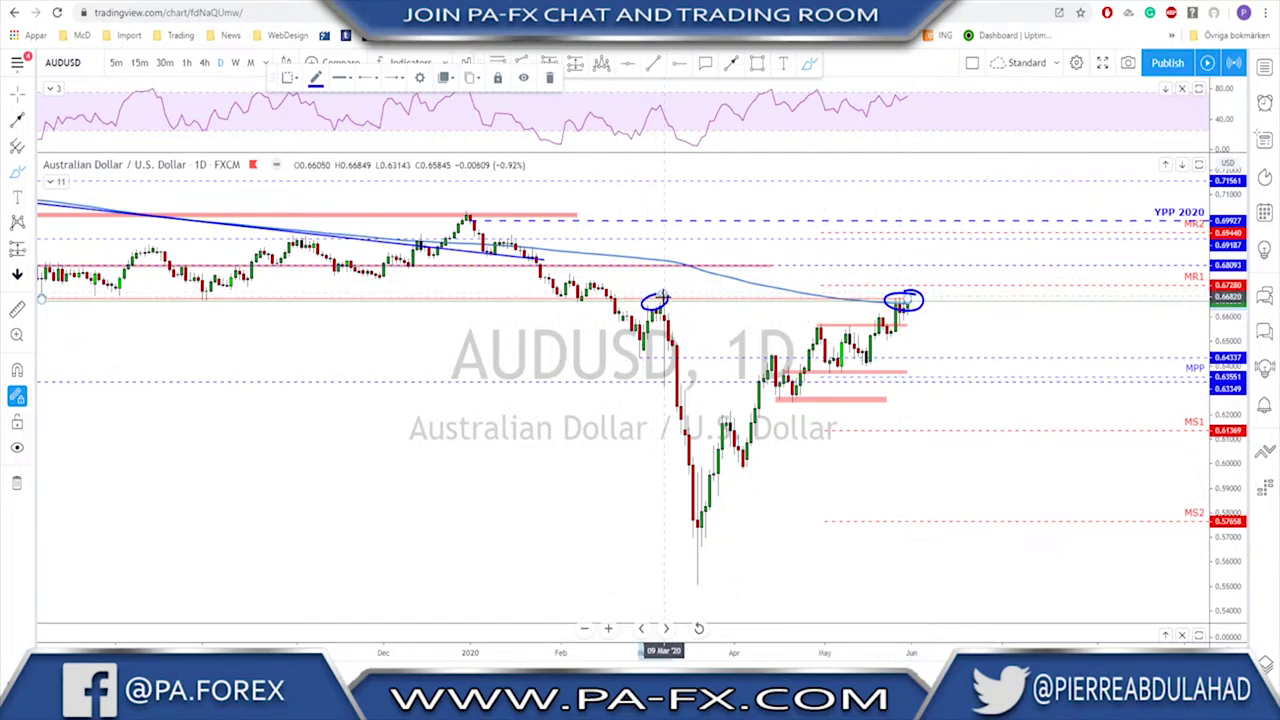
{"action": "scroll", "coordinate": [451, 323], "scroll_direction": "down", "scroll_amount": 5}
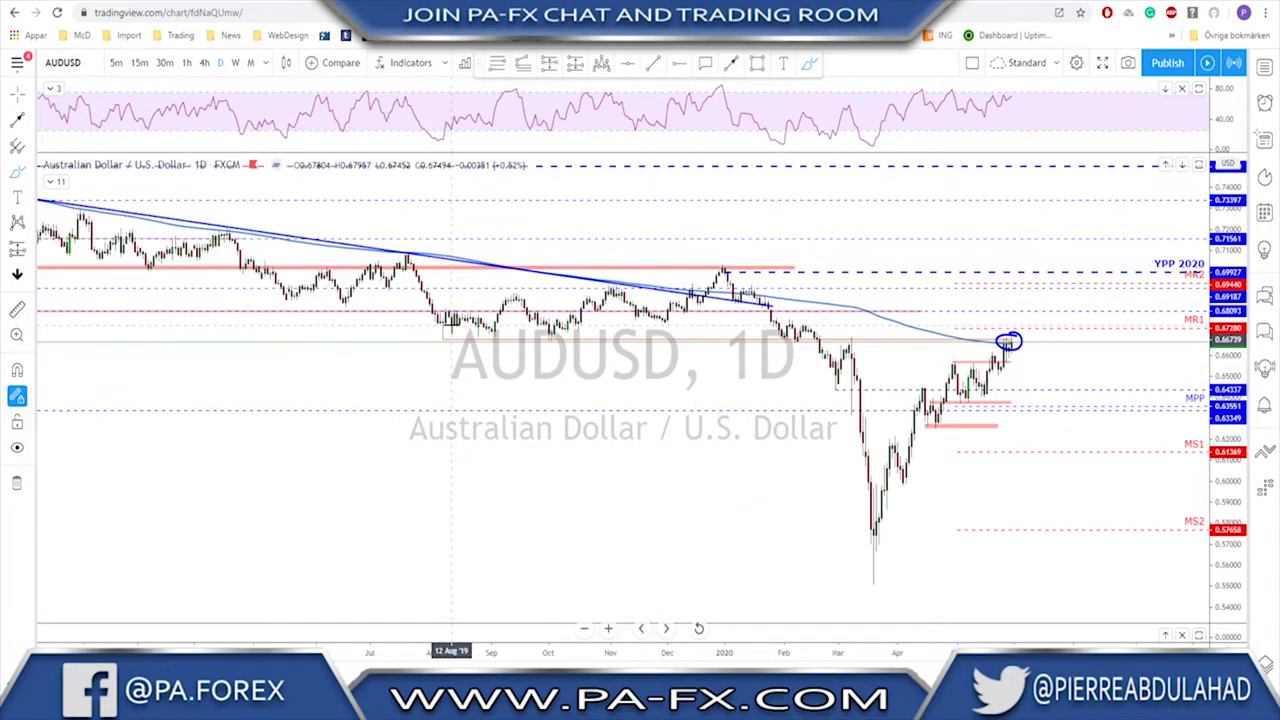
{"action": "mouse_move", "coordinate": [521, 330]}
{"action": "left_mouse_down"}
{"action": "mouse_move", "coordinate": [434, 343]}
{"action": "mouse_move", "coordinate": [578, 335]}
{"action": "left_mouse_up"}
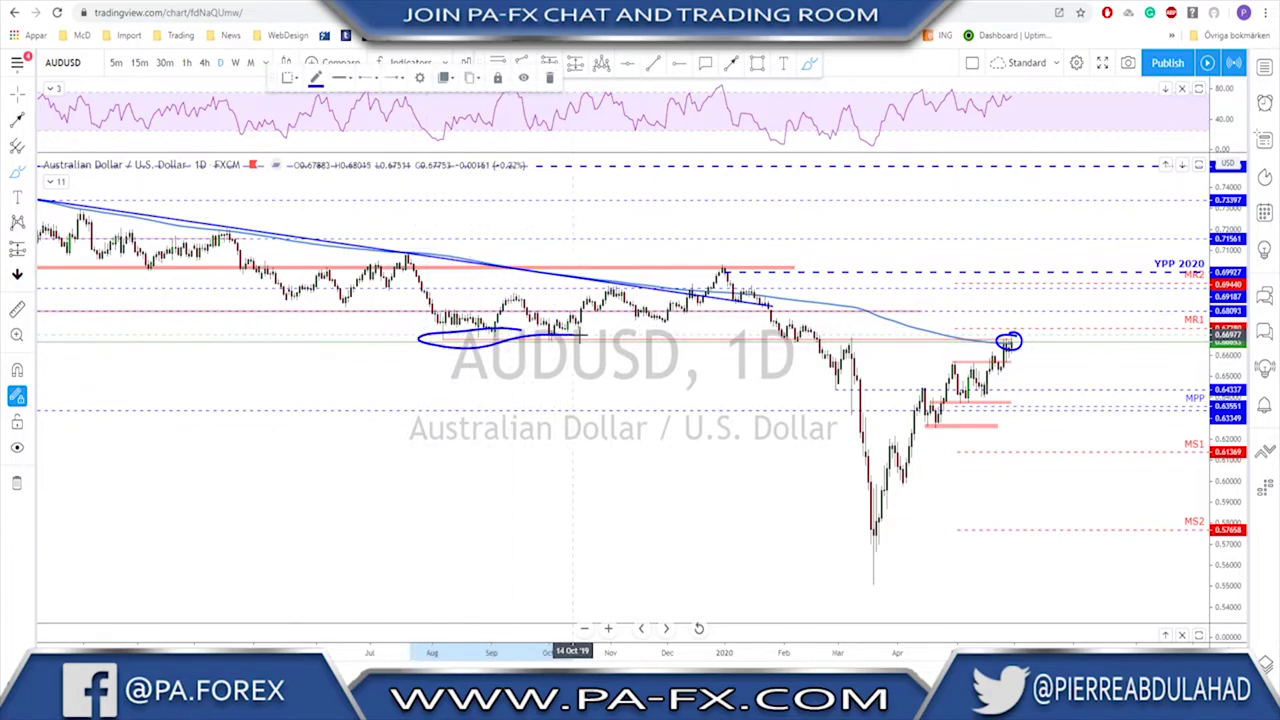
{"action": "left_click", "coordinate": [577, 349]}
{"action": "scroll", "coordinate": [674, 386], "scroll_direction": "up", "scroll_amount": 3}
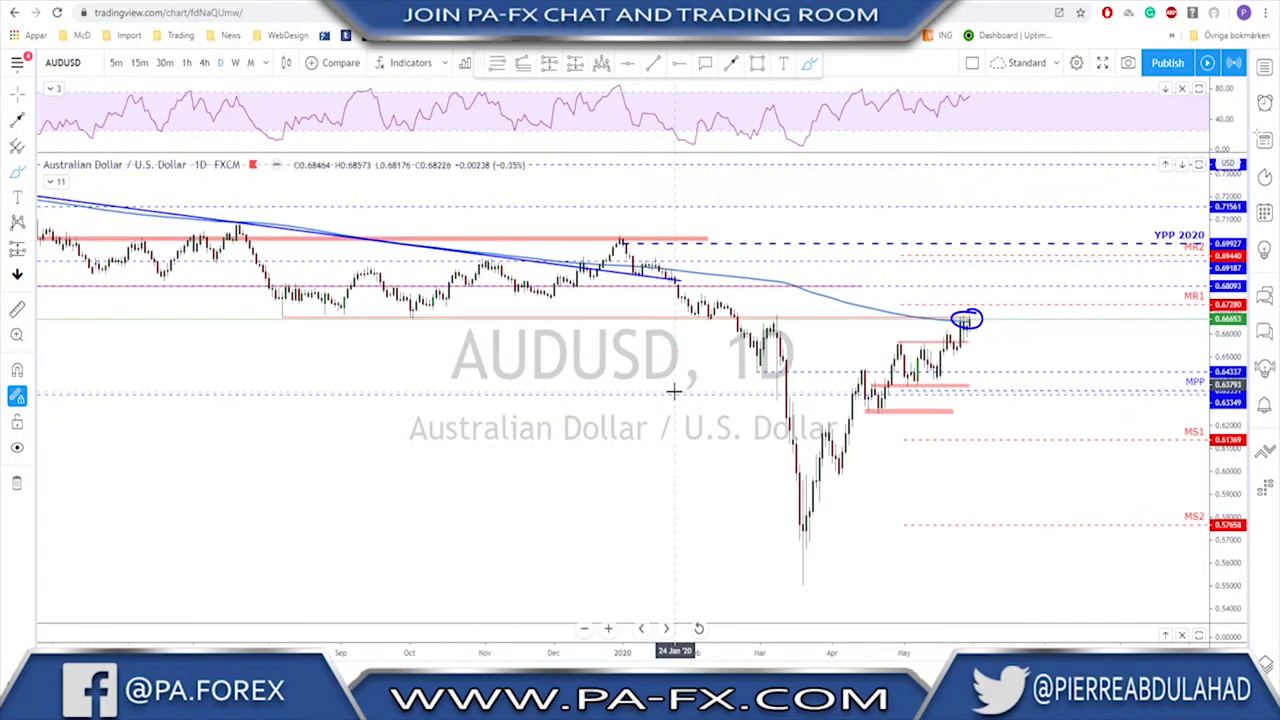
{"action": "left_click", "coordinate": [958, 311]}
{"action": "key", "text": "Delete"}
Temporarily trace the broken AUDUSD resistance zone from the 30 April high to the latest candles
{"action": "scroll", "coordinate": [960, 370], "scroll_direction": "up", "scroll_amount": 2}
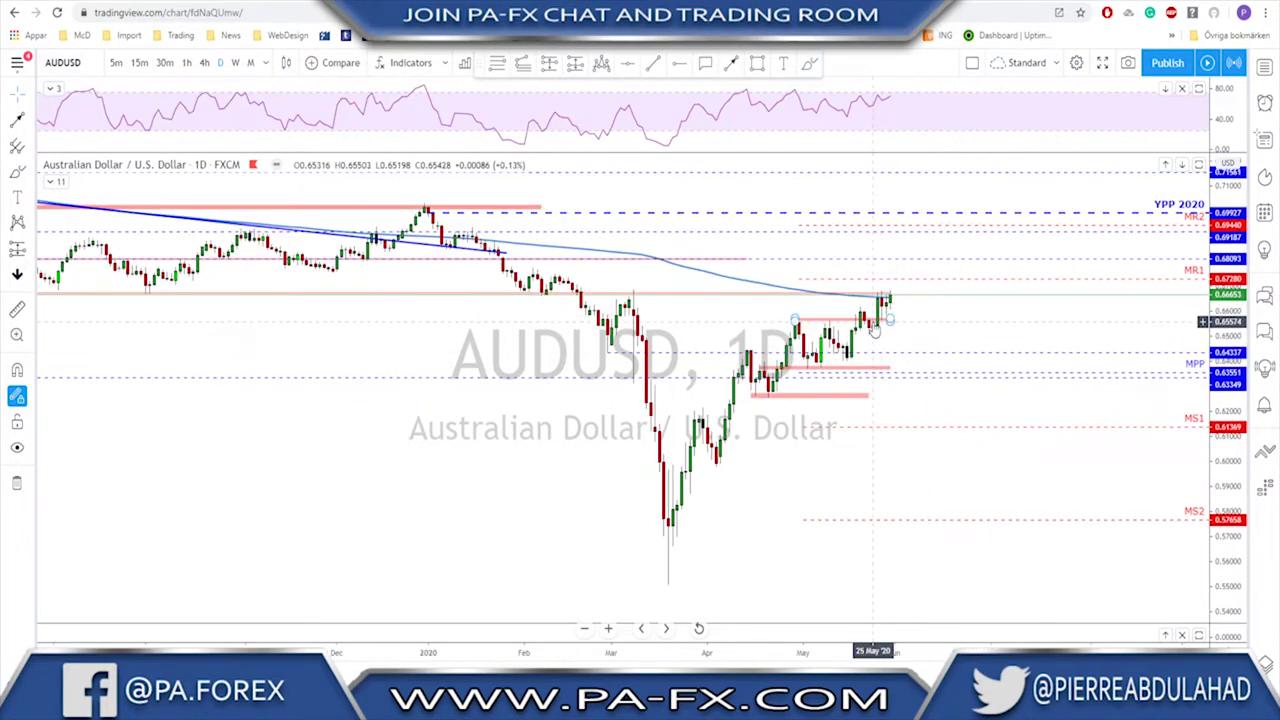
{"action": "left_click", "coordinate": [810, 62]}
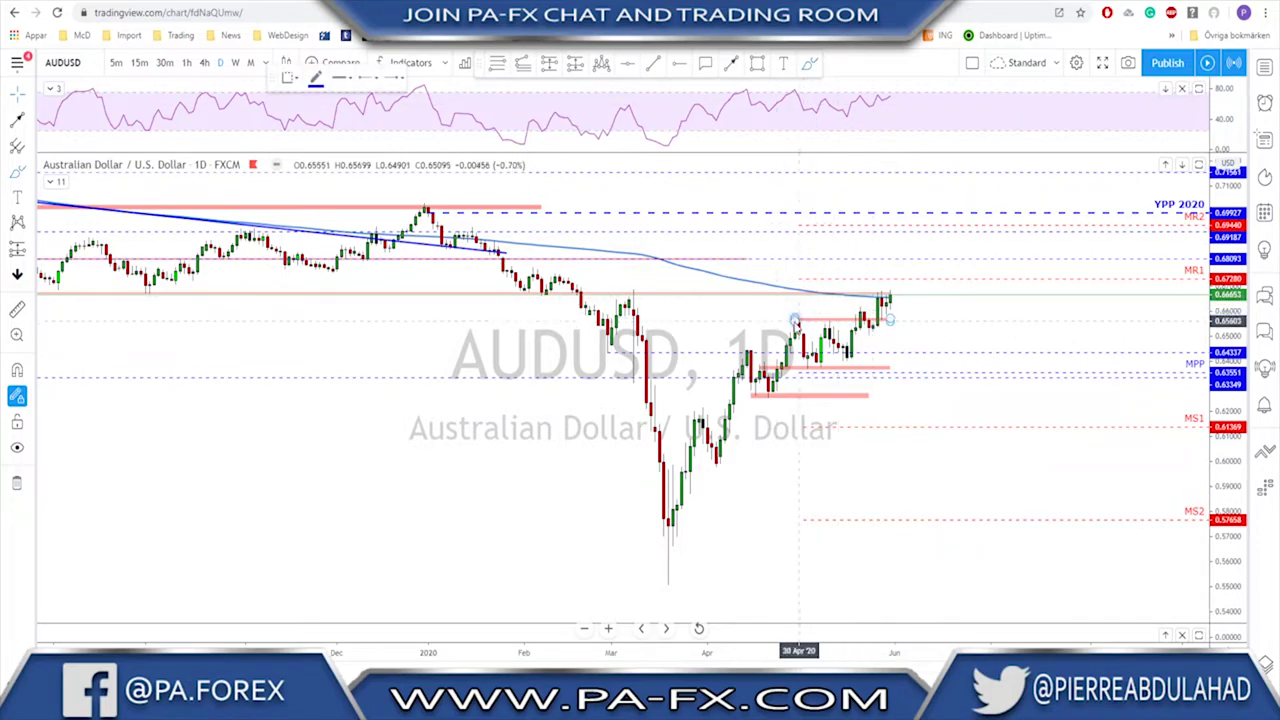
{"action": "left_click_drag", "start_coordinate": [787, 322], "coordinate": [902, 327]}
{"action": "key", "text": "ctrl+z"}
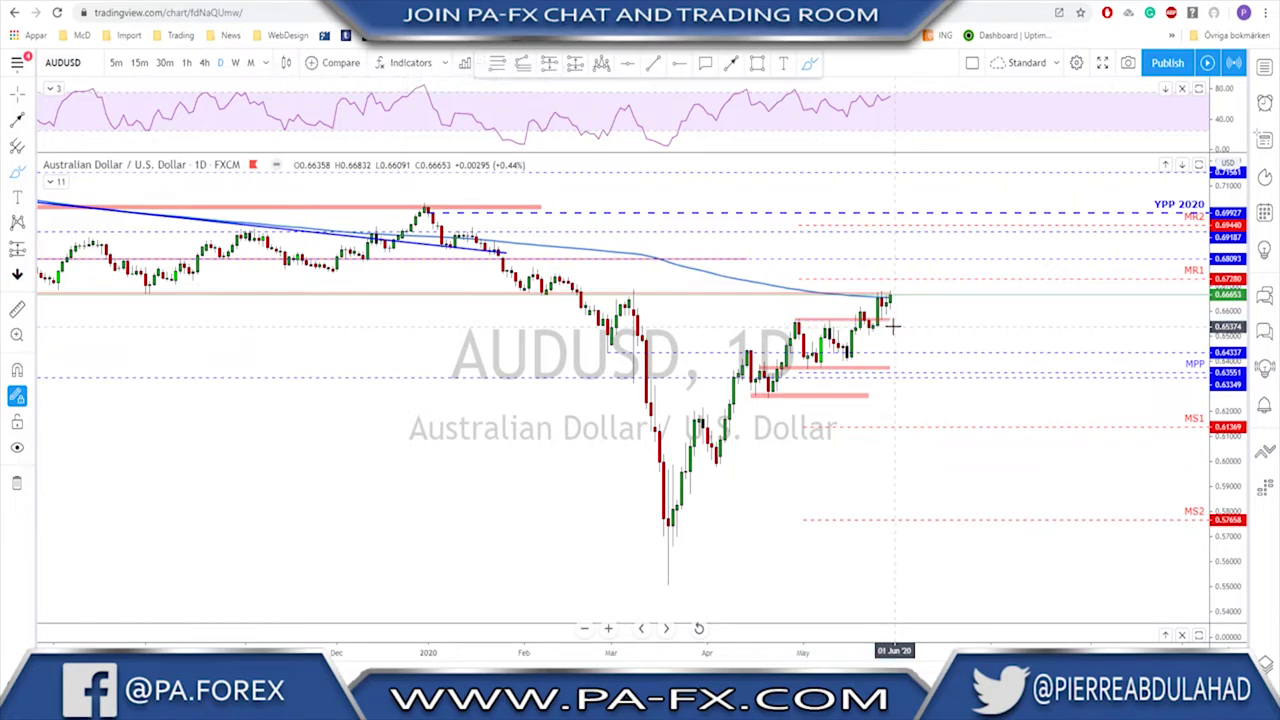
Switch AUDUSD to the 4-hour timeframe and temporarily sketch a rising support line with a breakout, pullback and rally towards MR1
{"action": "left_click", "coordinate": [205, 63]}
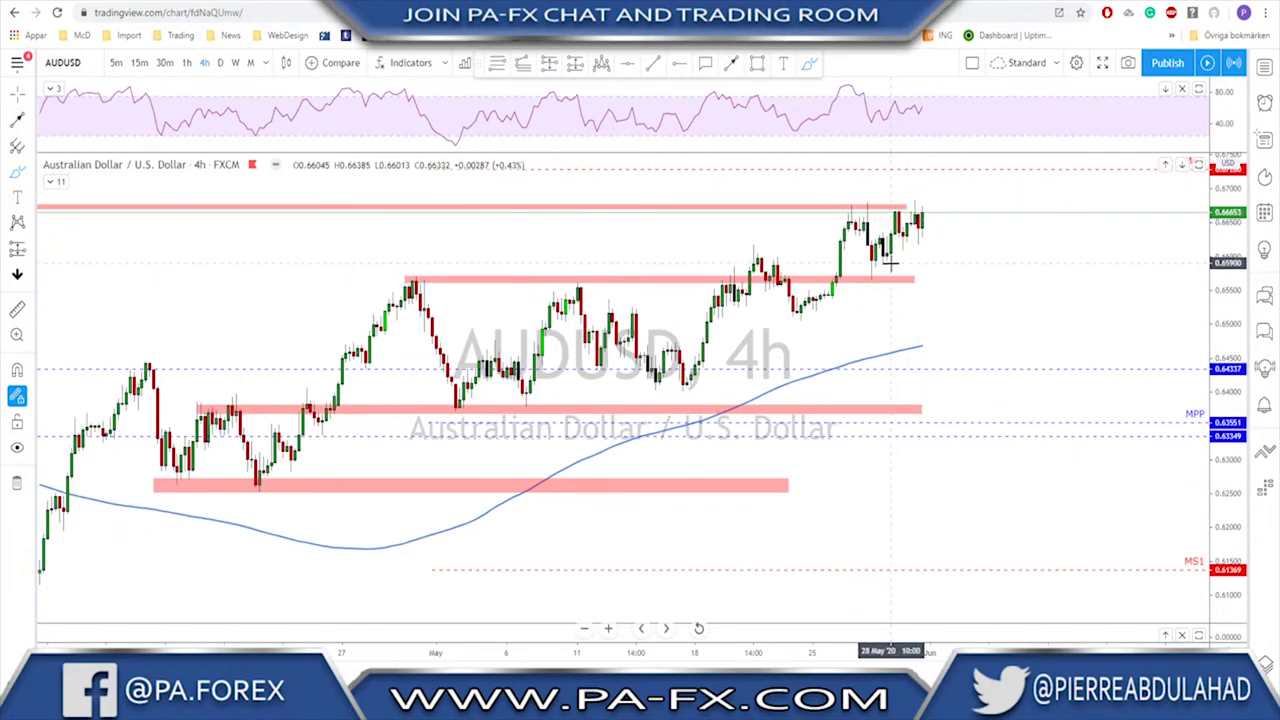
{"action": "mouse_move", "coordinate": [865, 280]}
{"action": "left_mouse_down"}
{"action": "mouse_move", "coordinate": [938, 228]}
{"action": "mouse_move", "coordinate": [893, 236]}
{"action": "mouse_move", "coordinate": [913, 246]}
{"action": "mouse_move", "coordinate": [950, 183]}
{"action": "mouse_move", "coordinate": [977, 212]}
{"action": "left_mouse_up"}
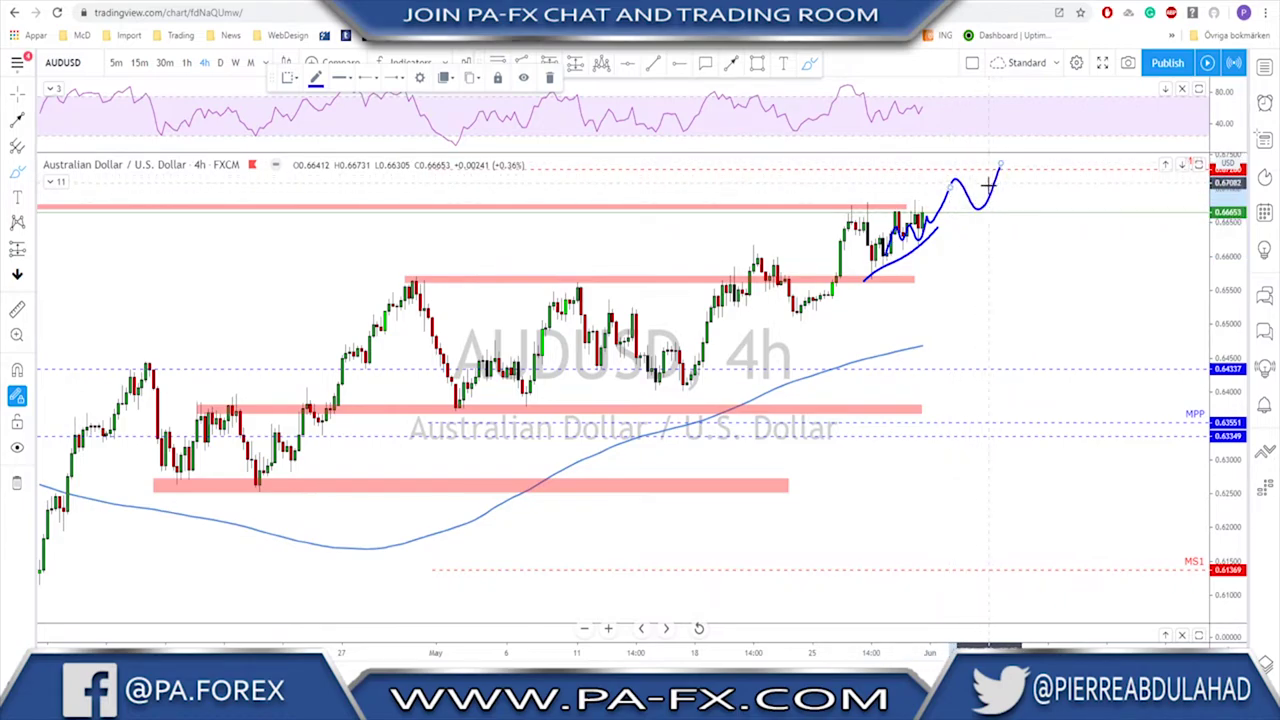
{"action": "key", "text": "ctrl+z"}
{"action": "key", "text": "ctrl+z"}
{"action": "key", "text": "ctrl+z"}
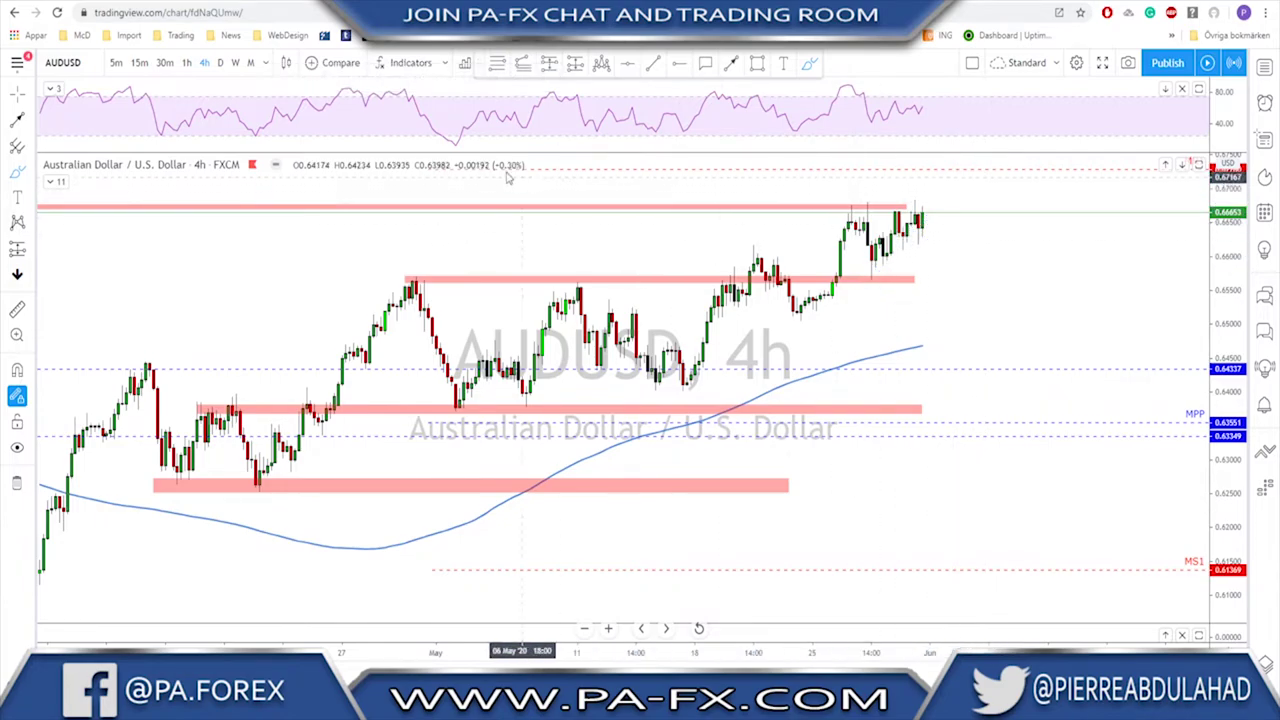
Switch AUDUSD to the 1-hour timeframe and temporarily sketch a drop to the support zone near 0.656 and a rebound
{"action": "left_click", "coordinate": [186, 62]}
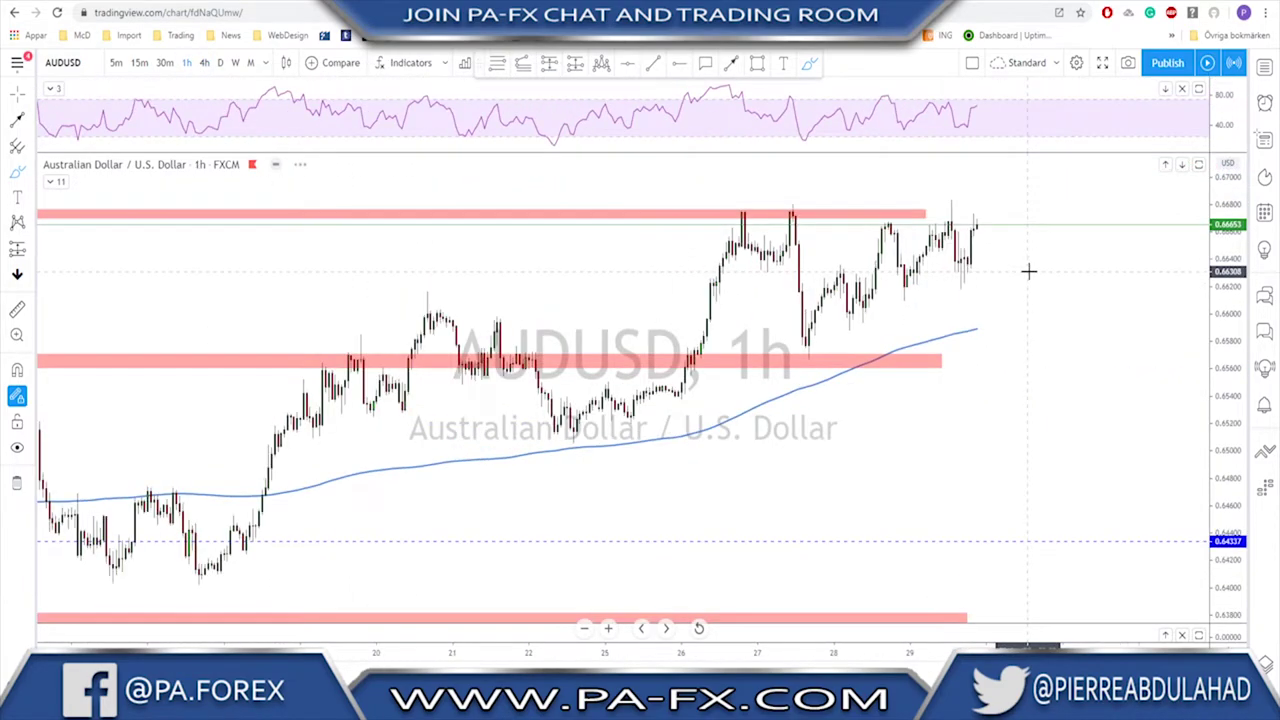
{"action": "scroll", "coordinate": [1029, 271], "scroll_direction": "down", "scroll_amount": 5}
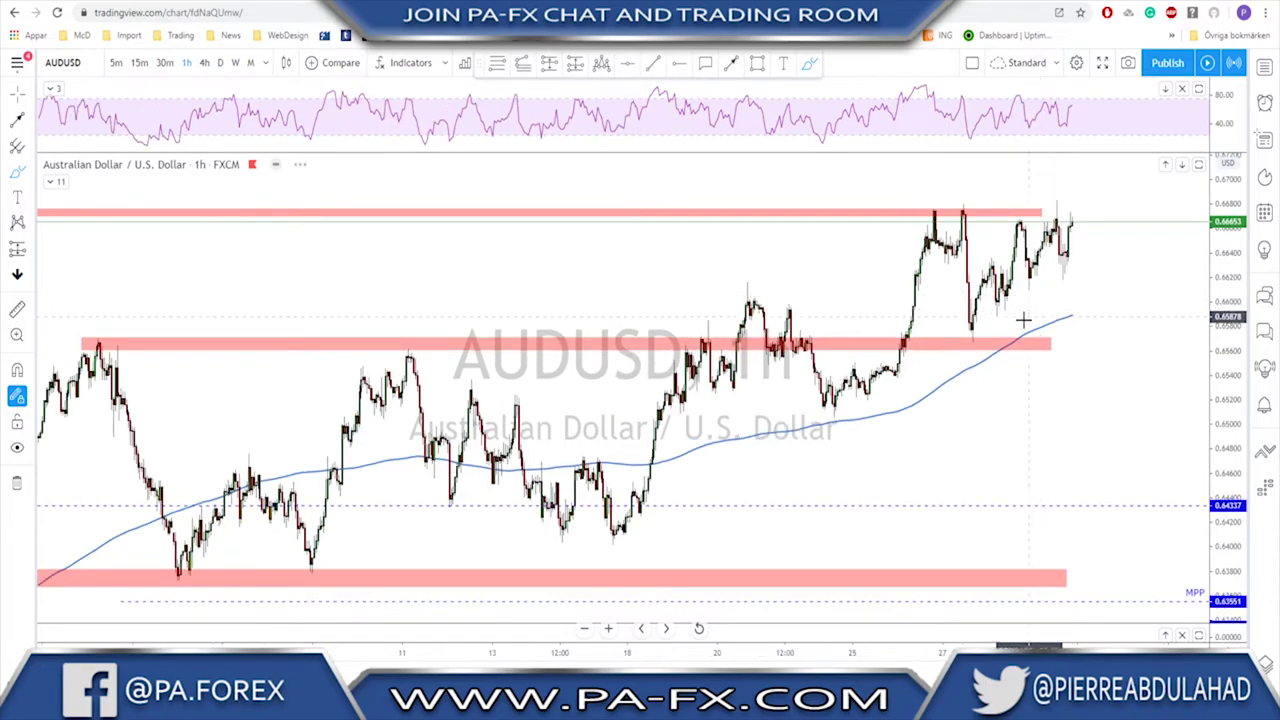
{"action": "left_click_drag", "start_coordinate": [1077, 220], "coordinate": [1100, 348]}
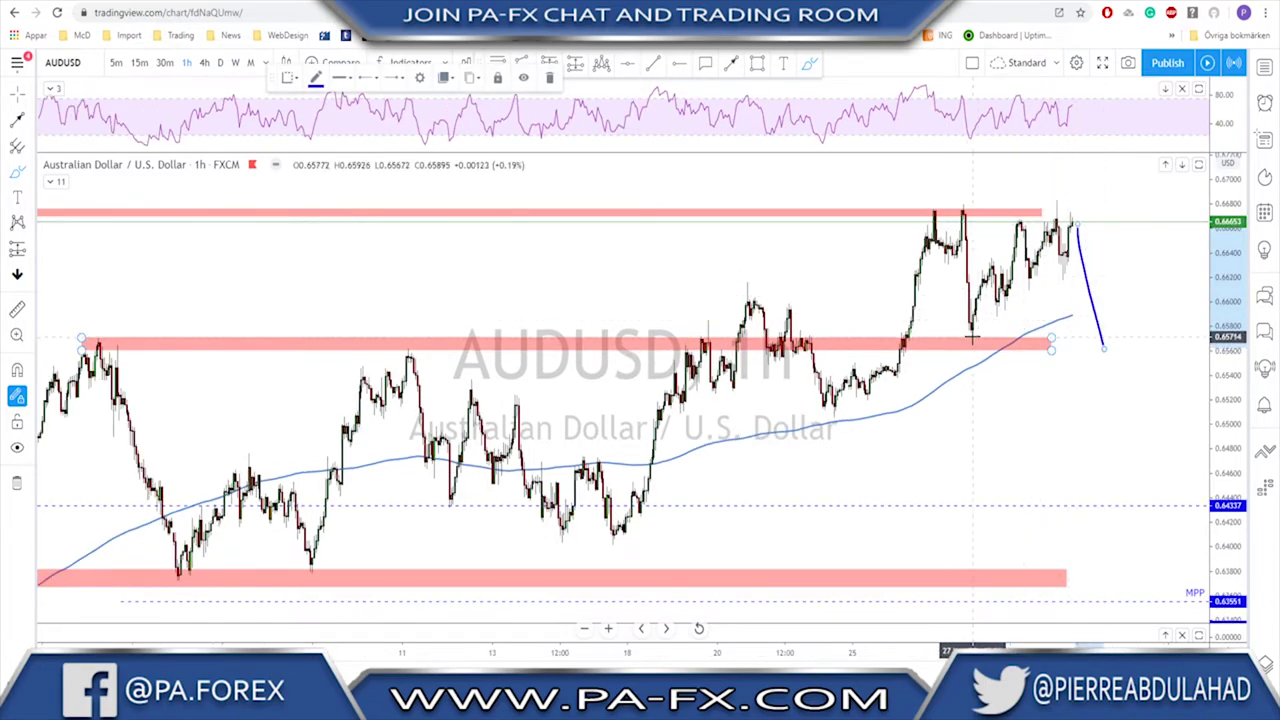
{"action": "mouse_move", "coordinate": [958, 342]}
{"action": "left_mouse_down"}
{"action": "mouse_move", "coordinate": [1145, 350]}
{"action": "mouse_move", "coordinate": [1152, 238]}
{"action": "left_mouse_up"}
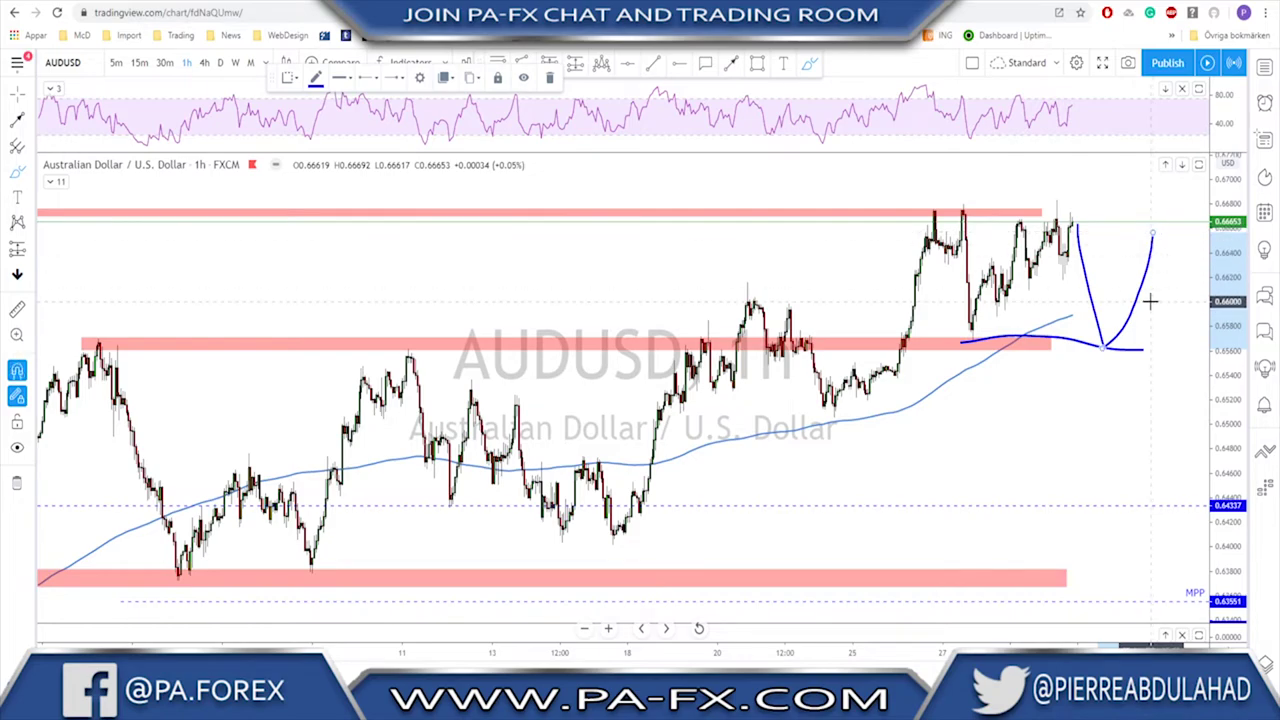
{"action": "key", "text": "ctrl+z"}
{"action": "key", "text": "ctrl+z"}
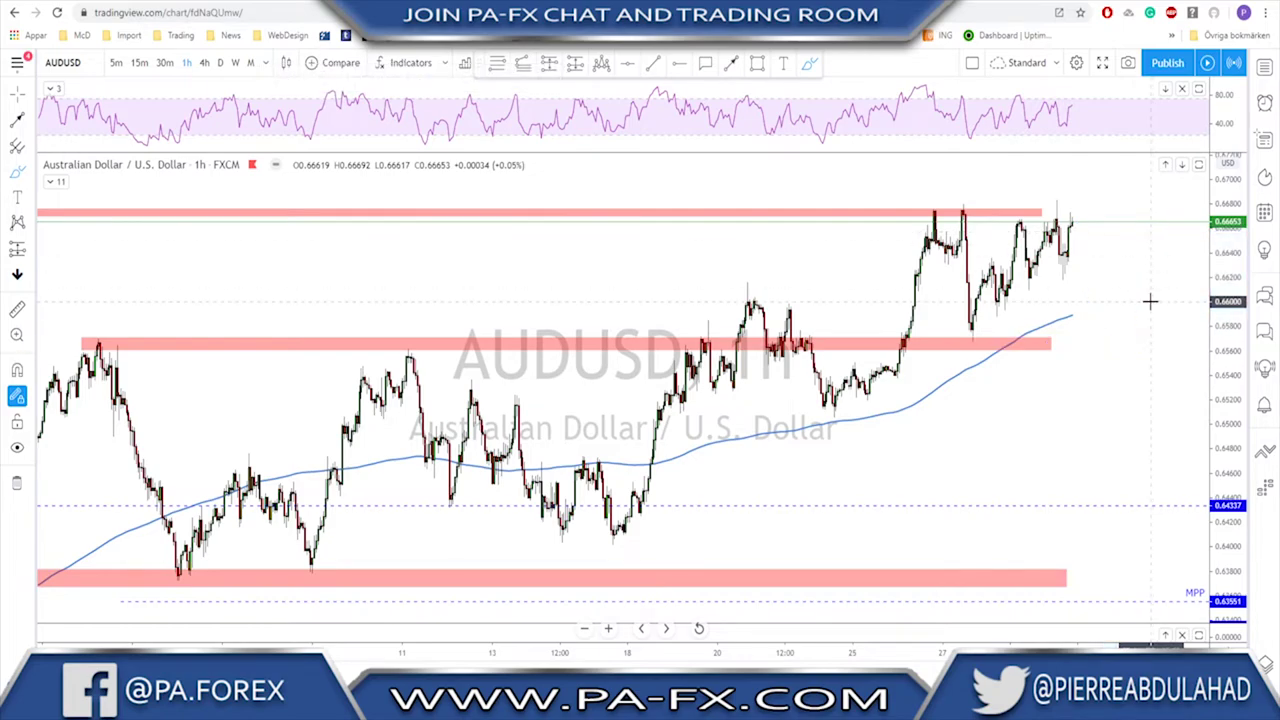
Temporarily draw rising support and flat resistance lines around AUDUSD's recent swings, with a breakout path above the upper zone
{"action": "scroll", "coordinate": [1103, 317], "scroll_direction": "down", "scroll_amount": 5}
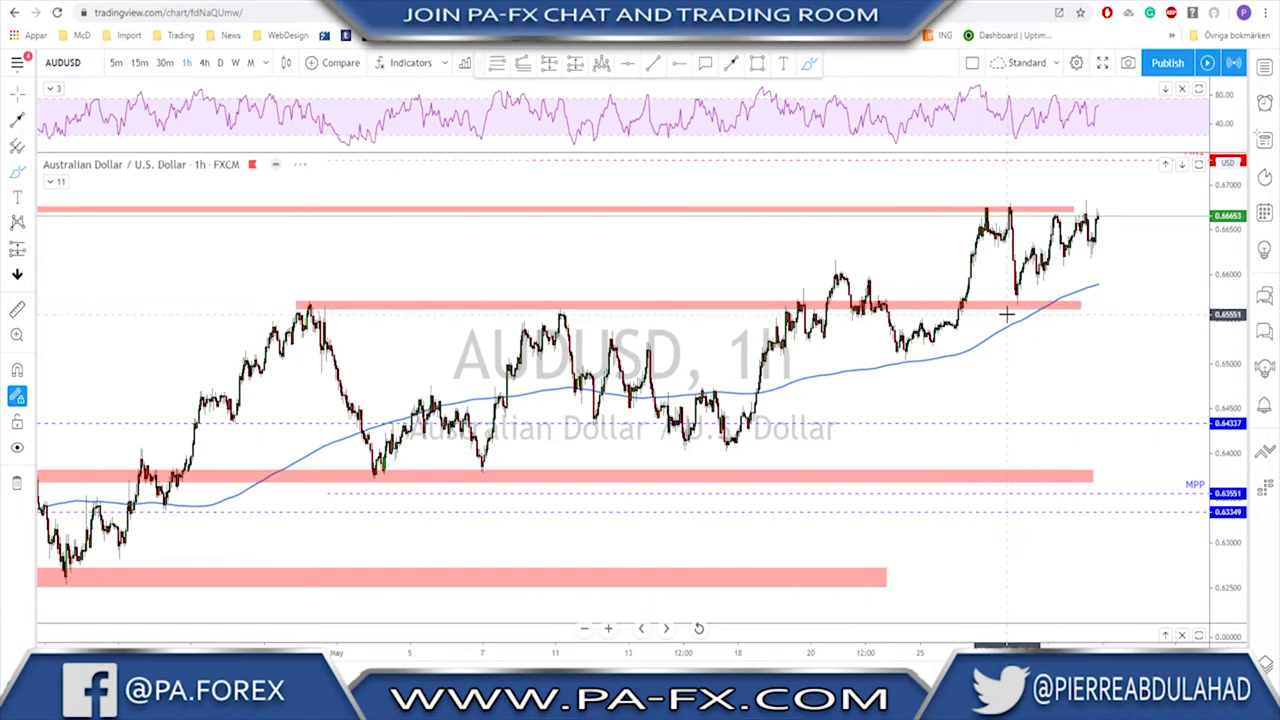
{"action": "left_click_drag", "start_coordinate": [1013, 300], "coordinate": [1123, 224]}
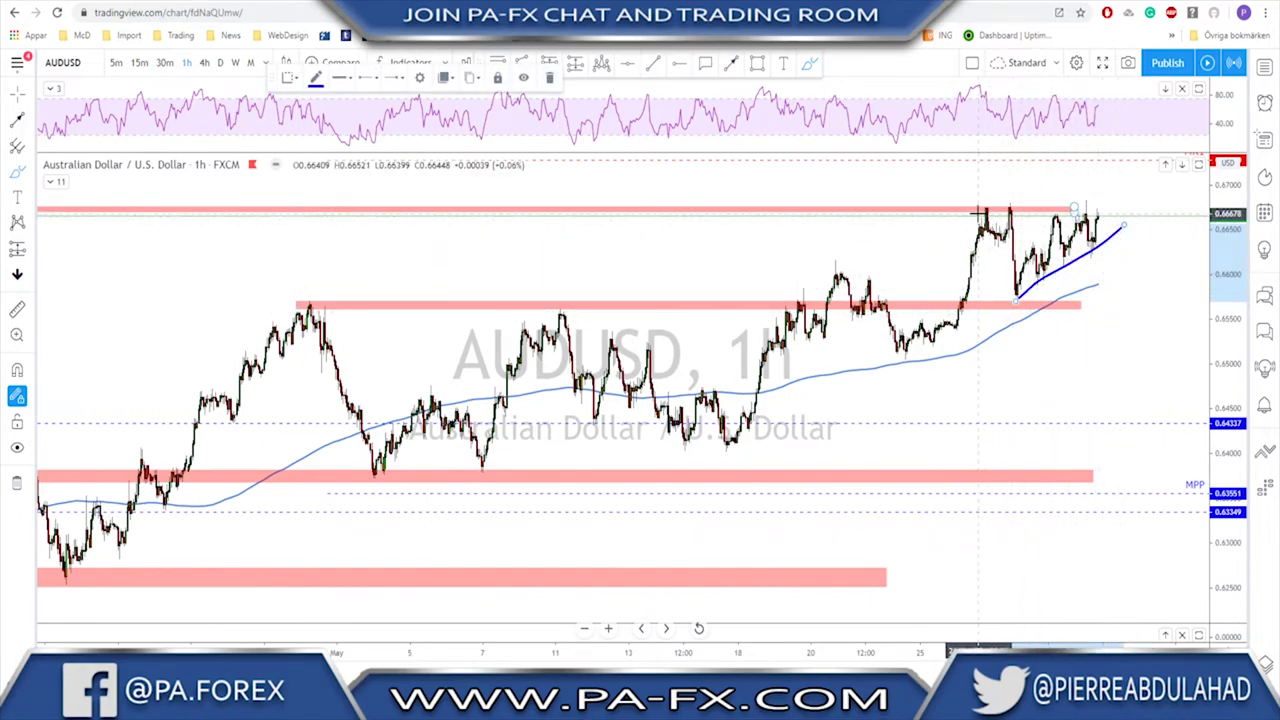
{"action": "left_click_drag", "start_coordinate": [978, 211], "coordinate": [978, 211]}
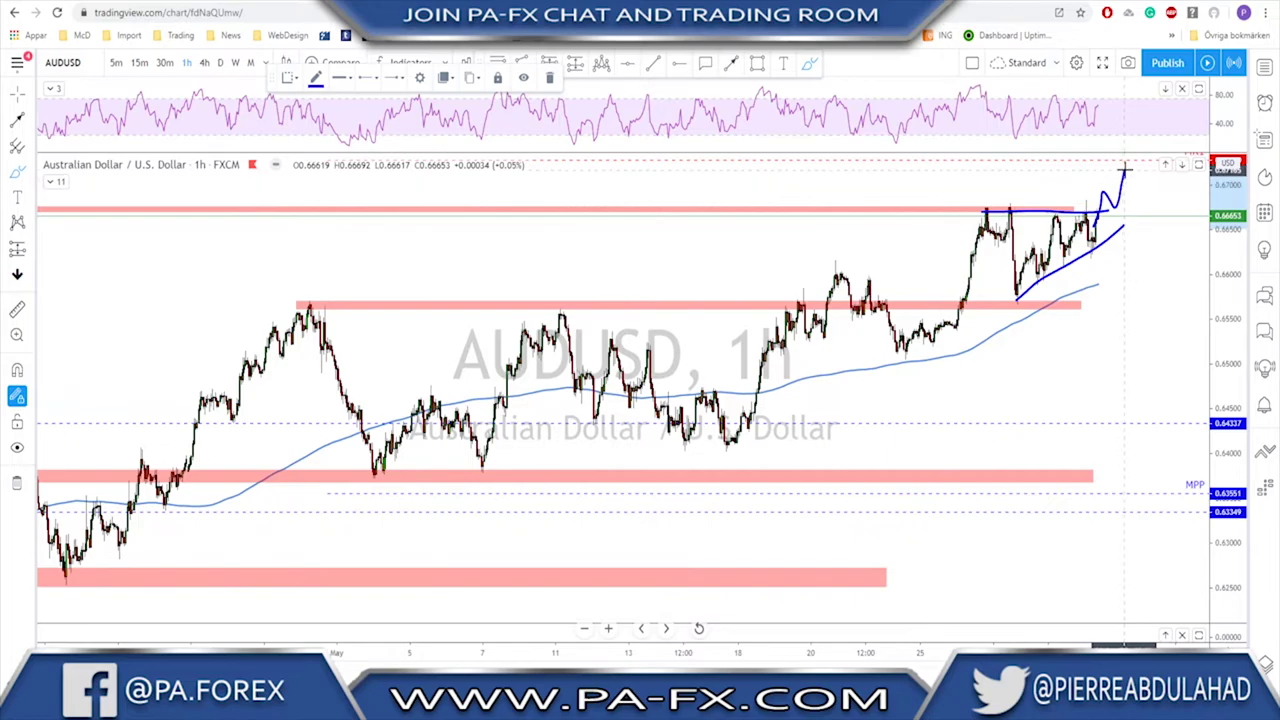
{"action": "key", "text": "Delete"}
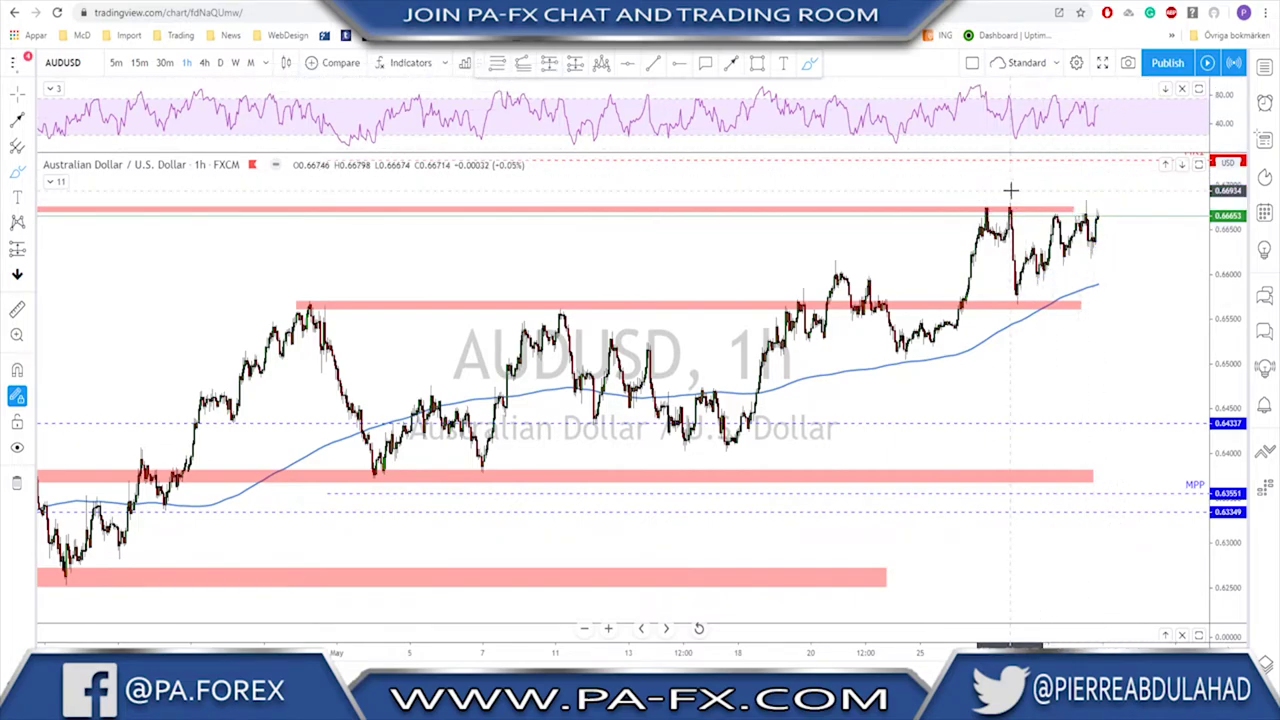
Switch the chart to NZDUSD on the daily timeframe and temporarily mark the latest candles at the thick red resistance zone
{"action": "key", "text": "Down"}
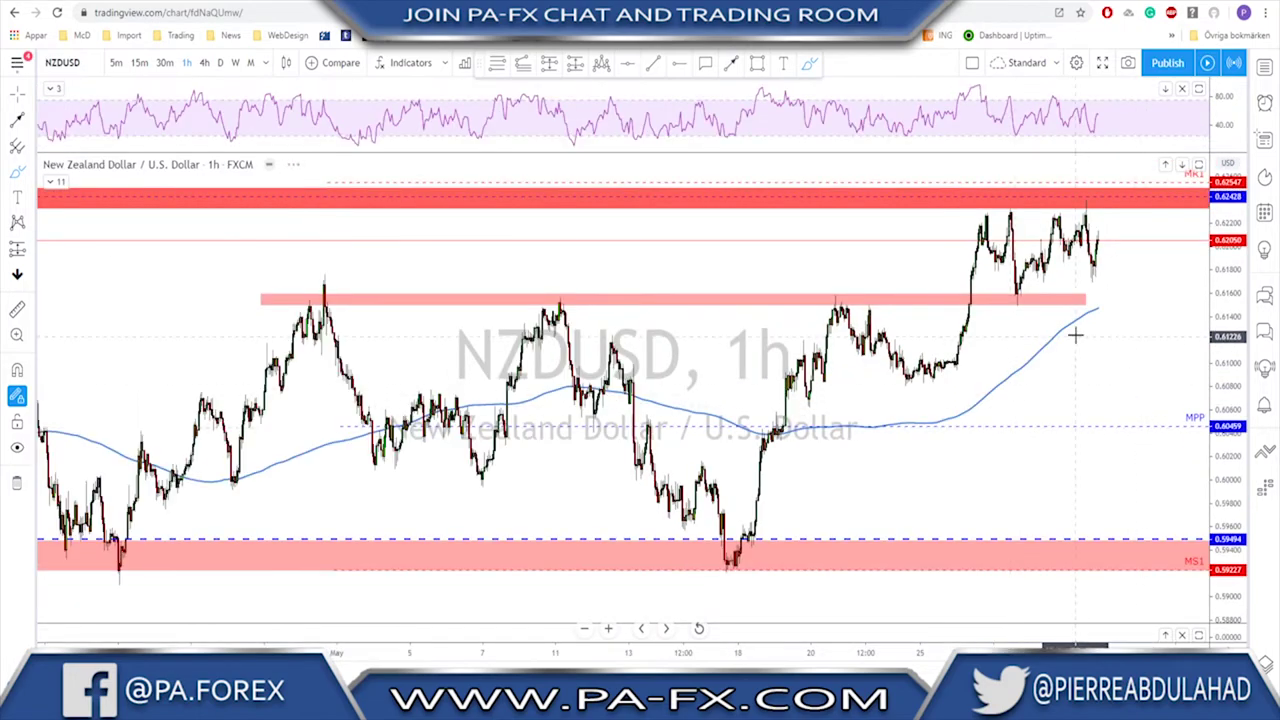
{"action": "left_click", "coordinate": [219, 63]}
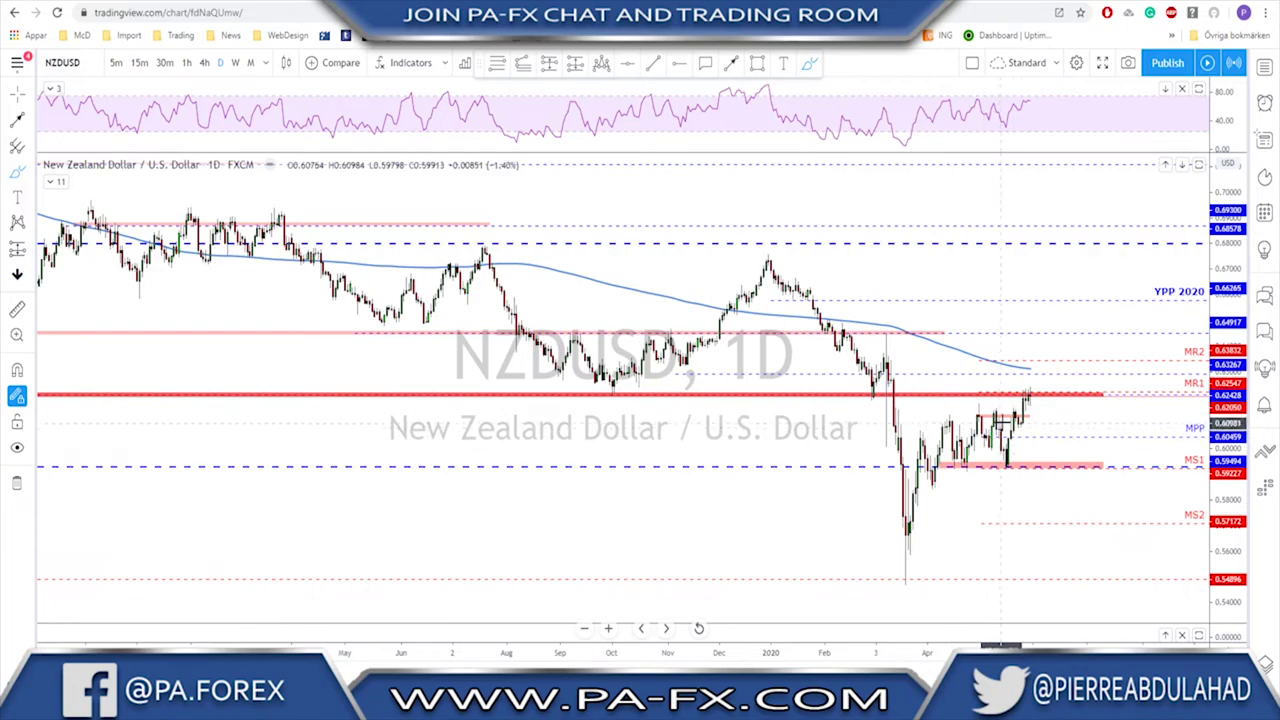
{"action": "left_click_drag", "start_coordinate": [1028, 396], "coordinate": [1033, 387]}
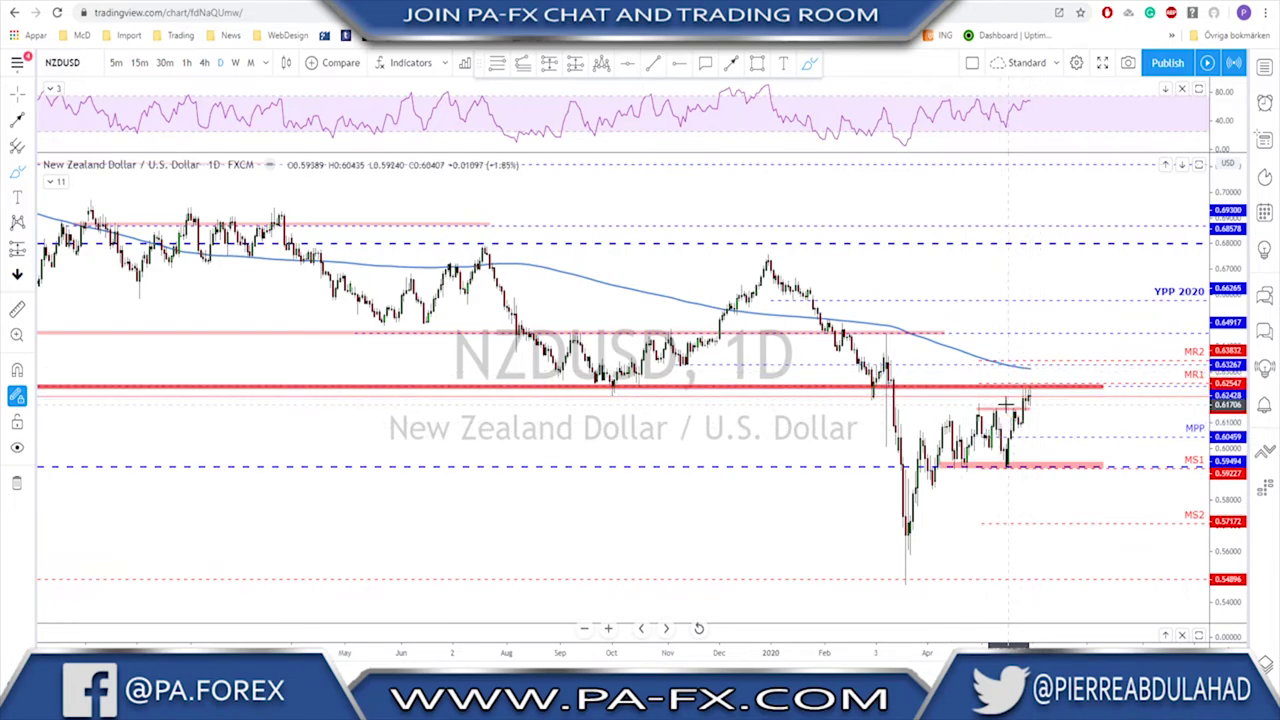
{"action": "scroll", "coordinate": [860, 412], "scroll_direction": "down", "scroll_amount": 1}
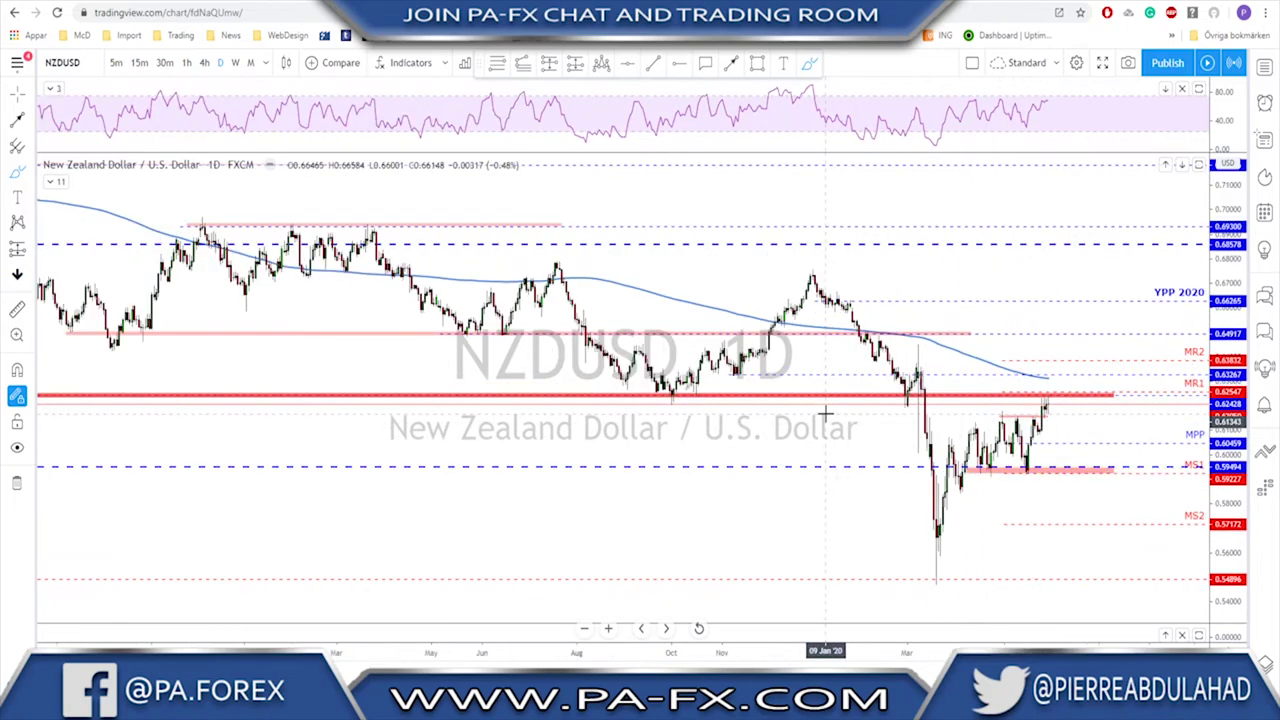
Switch NZDUSD to the weekly timeframe and temporarily circle the 2015 and 2019 lows near 0.62428
{"action": "left_click", "coordinate": [235, 63]}
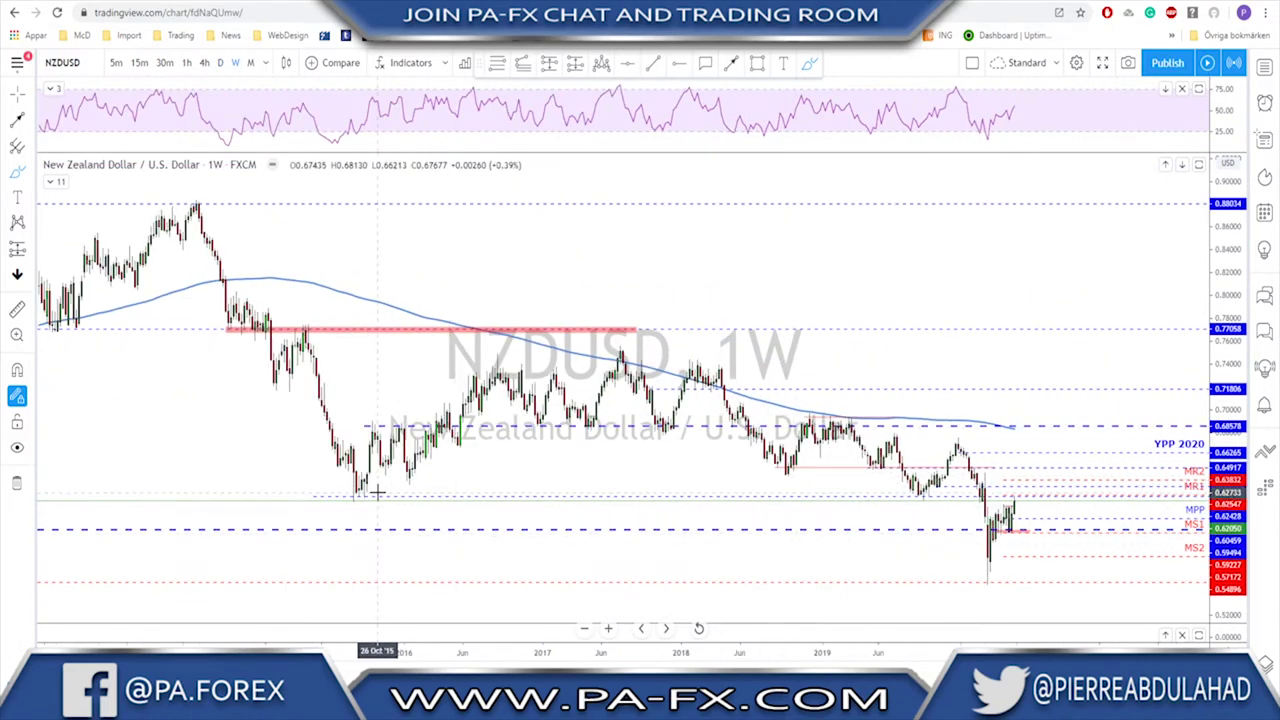
{"action": "left_click_drag", "start_coordinate": [378, 490], "coordinate": [375, 489]}
{"action": "mouse_move", "coordinate": [927, 491]}
{"action": "left_mouse_down"}
{"action": "mouse_move", "coordinate": [906, 500]}
{"action": "mouse_move", "coordinate": [918, 491]}
{"action": "left_mouse_up"}
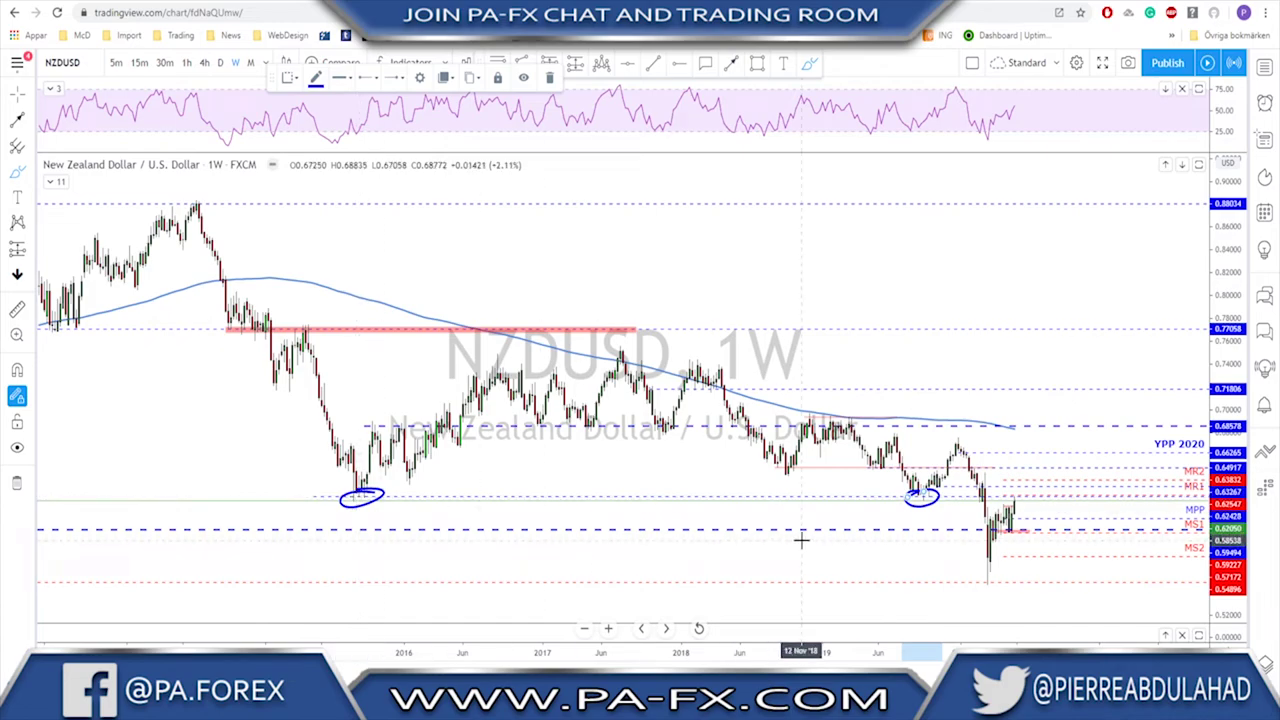
{"action": "key", "text": "ctrl+z"}
{"action": "key", "text": "ctrl+z"}
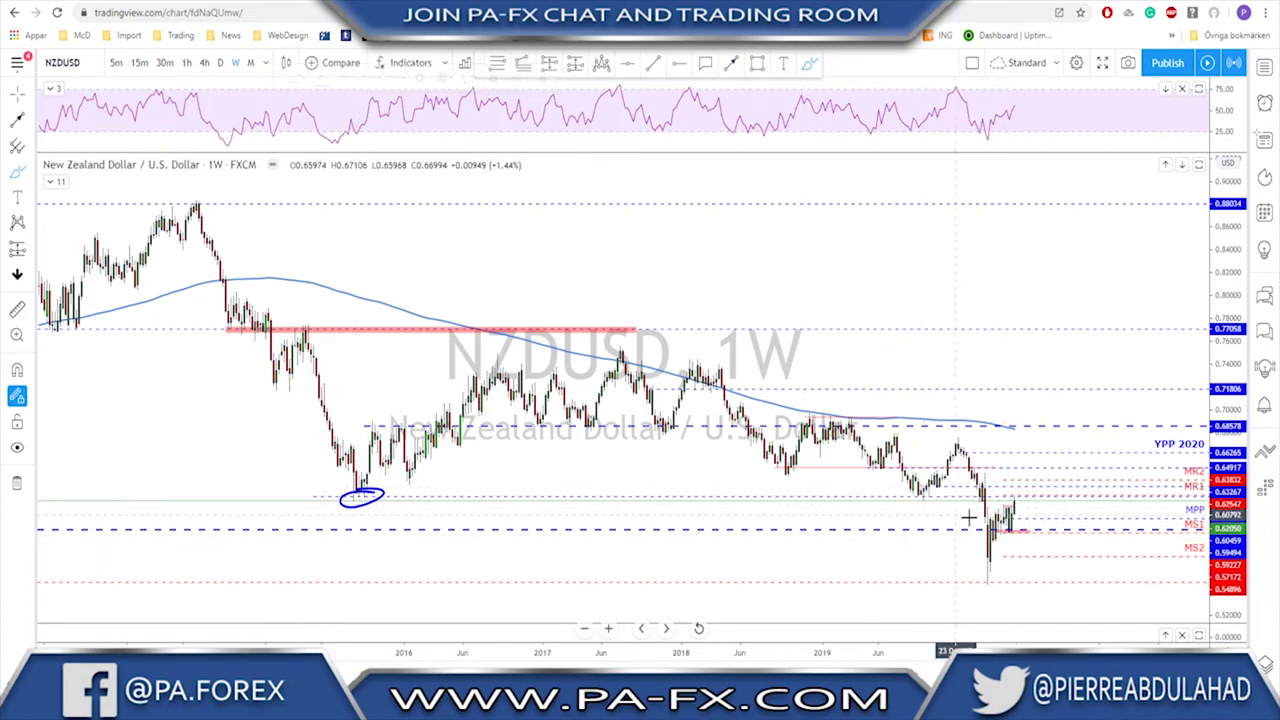
Return NZDUSD to the daily timeframe, temporarily trace the broken May resistance and circle the latest candles below MR1
{"action": "left_click", "coordinate": [218, 63]}
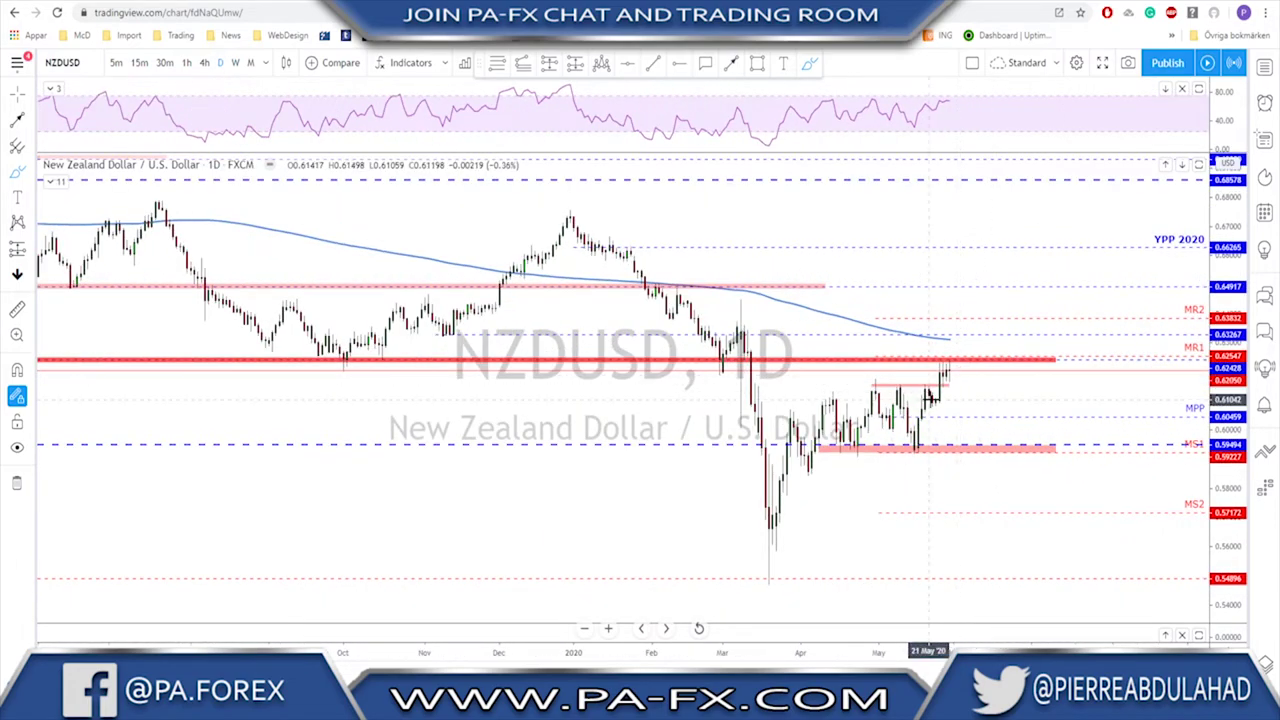
{"action": "scroll", "coordinate": [932, 399], "scroll_direction": "up", "scroll_amount": 1}
{"action": "mouse_move", "coordinate": [829, 384]}
{"action": "left_mouse_down"}
{"action": "mouse_move", "coordinate": [926, 383]}
{"action": "mouse_move", "coordinate": [926, 354]}
{"action": "mouse_move", "coordinate": [912, 376]}
{"action": "mouse_move", "coordinate": [926, 361]}
{"action": "left_mouse_up"}
{"action": "left_click", "coordinate": [928, 384]}
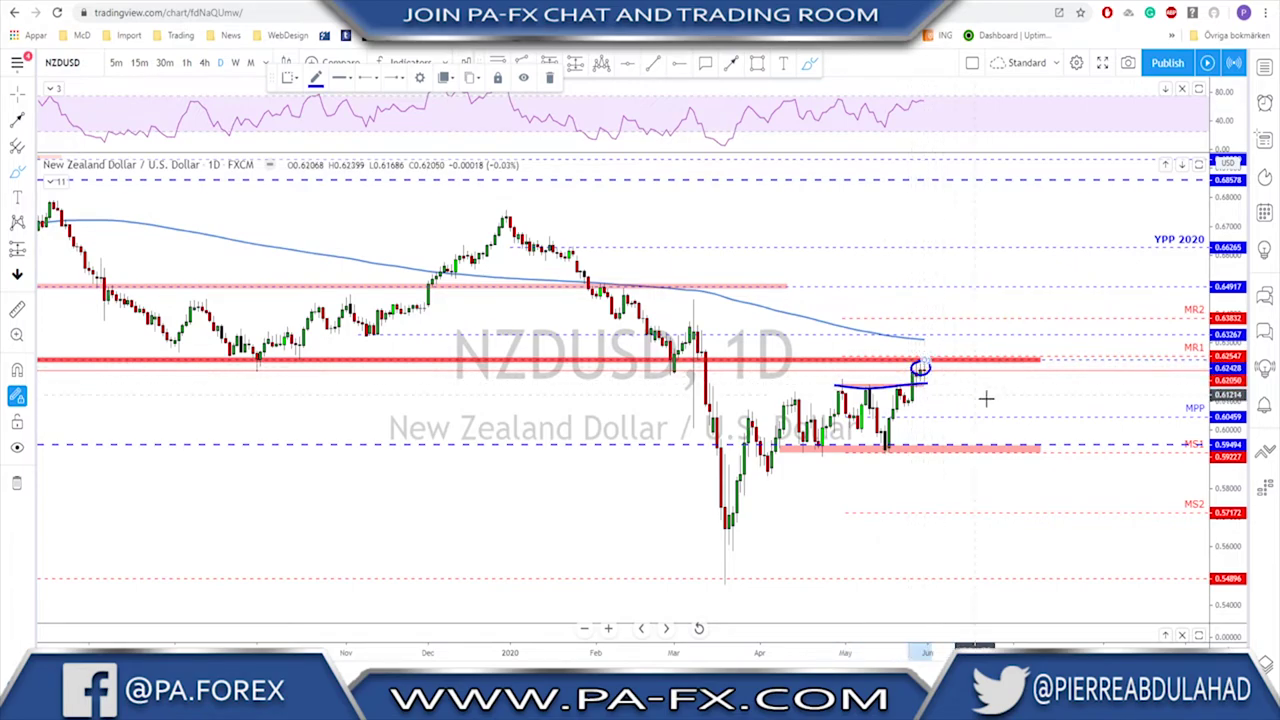
{"action": "key", "text": "ctrl+z"}
{"action": "key", "text": "ctrl+z"}
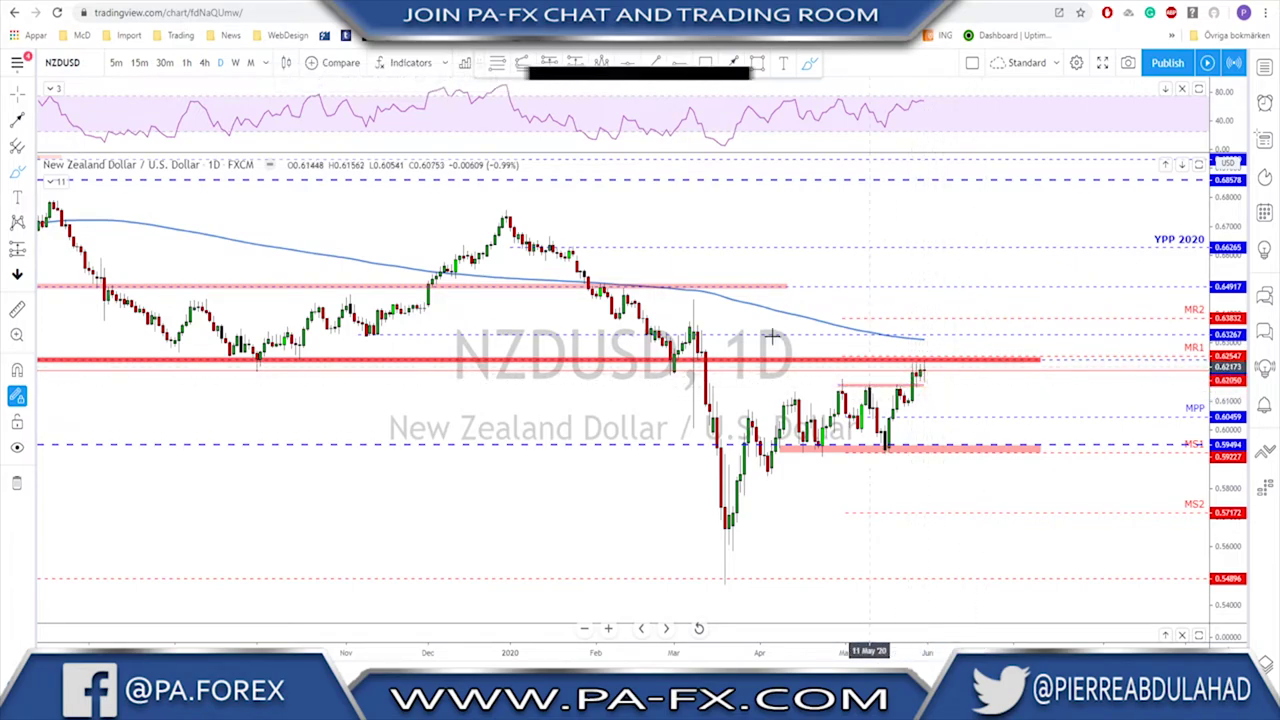
Switch NZDUSD to the 4-hour timeframe and temporarily circle the latest candles below the thick red zone, with an upward stroke into it
{"action": "type", "text": "240"}
{"action": "key", "text": "Return"}
{"action": "scroll", "coordinate": [905, 218], "scroll_direction": "down", "scroll_amount": 2}
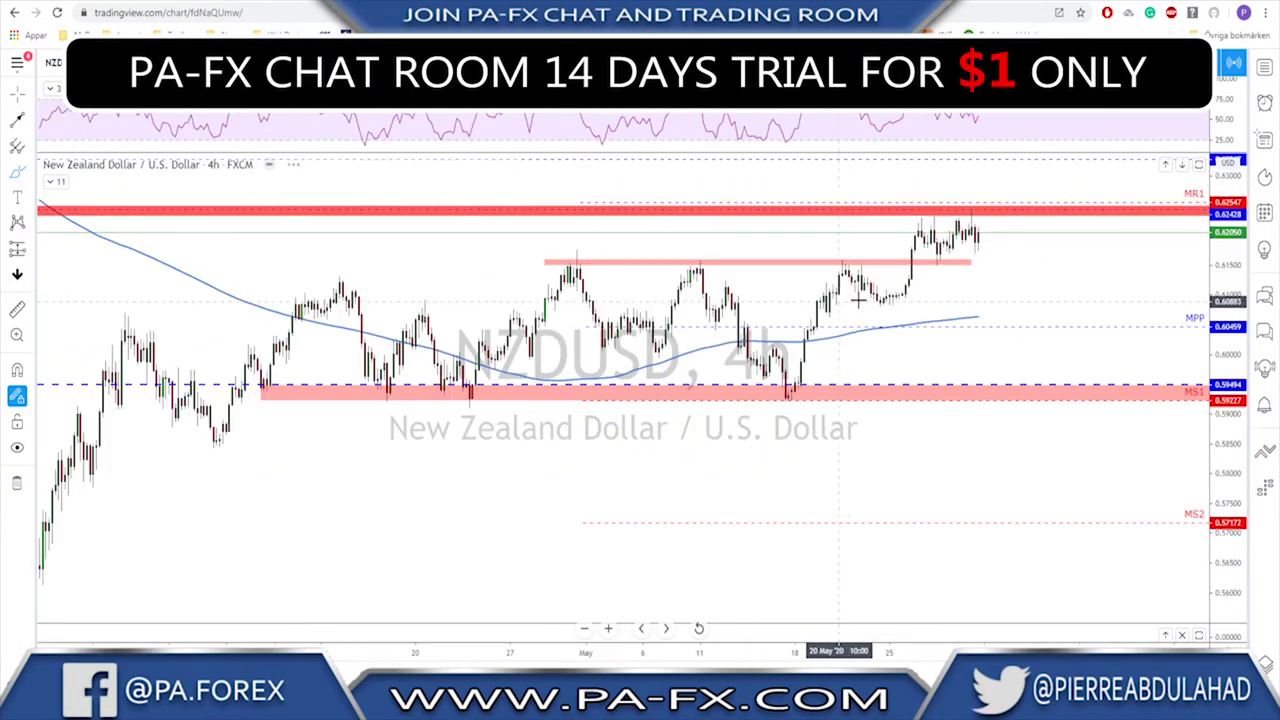
{"action": "scroll", "coordinate": [905, 218], "scroll_direction": "up", "scroll_amount": 2}
{"action": "mouse_move", "coordinate": [905, 212]}
{"action": "left_mouse_down"}
{"action": "mouse_move", "coordinate": [882, 245]}
{"action": "mouse_move", "coordinate": [965, 225]}
{"action": "mouse_move", "coordinate": [895, 208]}
{"action": "left_mouse_up"}
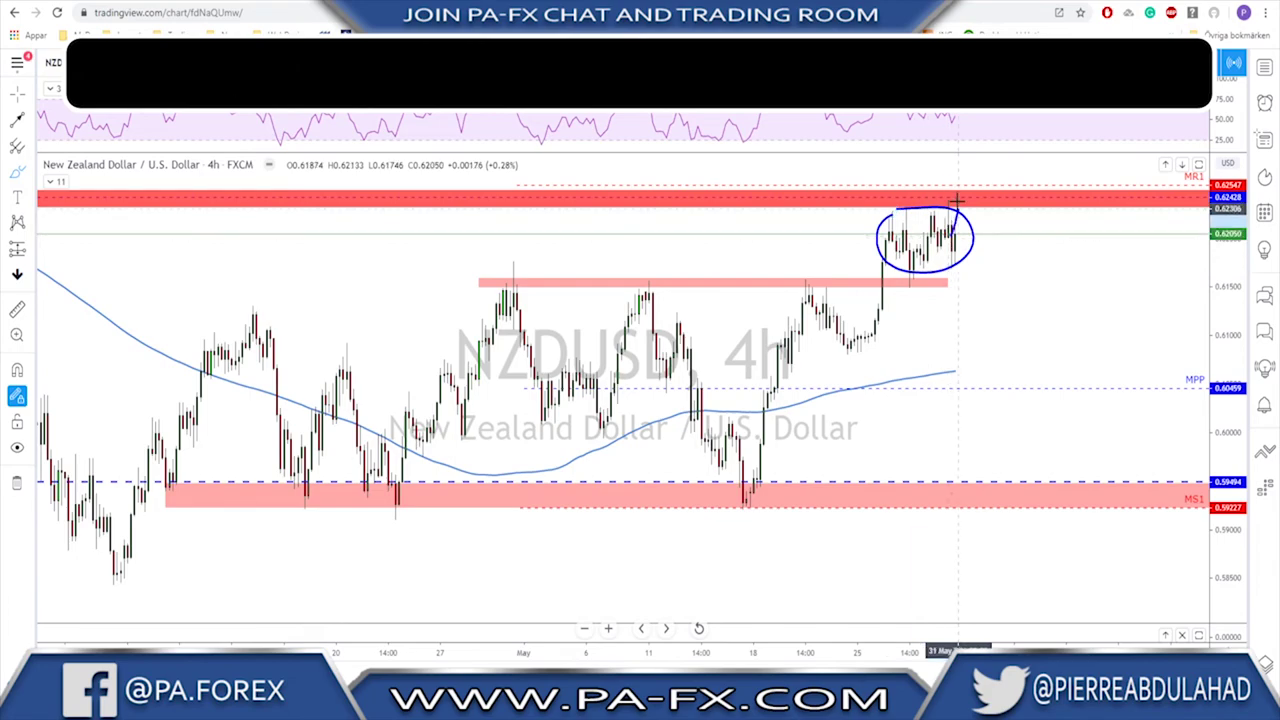
{"action": "left_click_drag", "start_coordinate": [948, 242], "coordinate": [960, 180]}
{"action": "key", "text": "ctrl+z"}
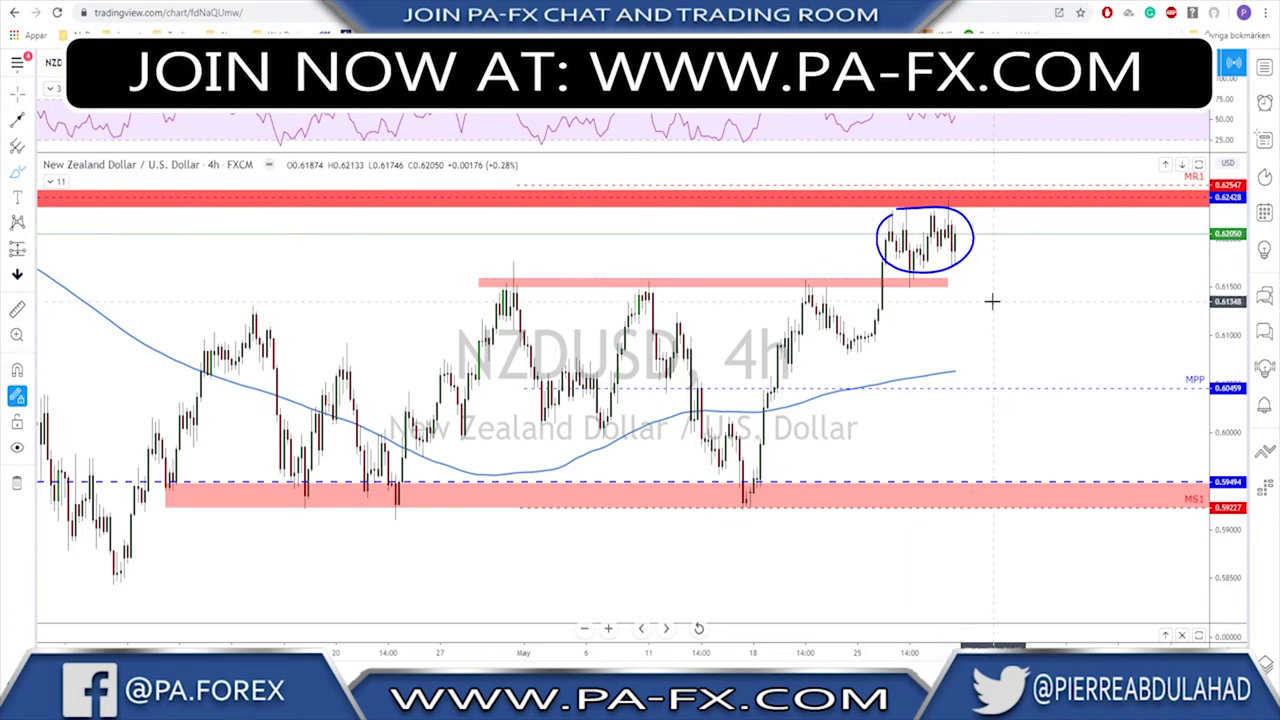
{"action": "key", "text": "ctrl+z"}
Switch NZDUSD to the 1-hour timeframe and extend the thin pink support zone beyond the latest candles
{"action": "left_click", "coordinate": [186, 63]}
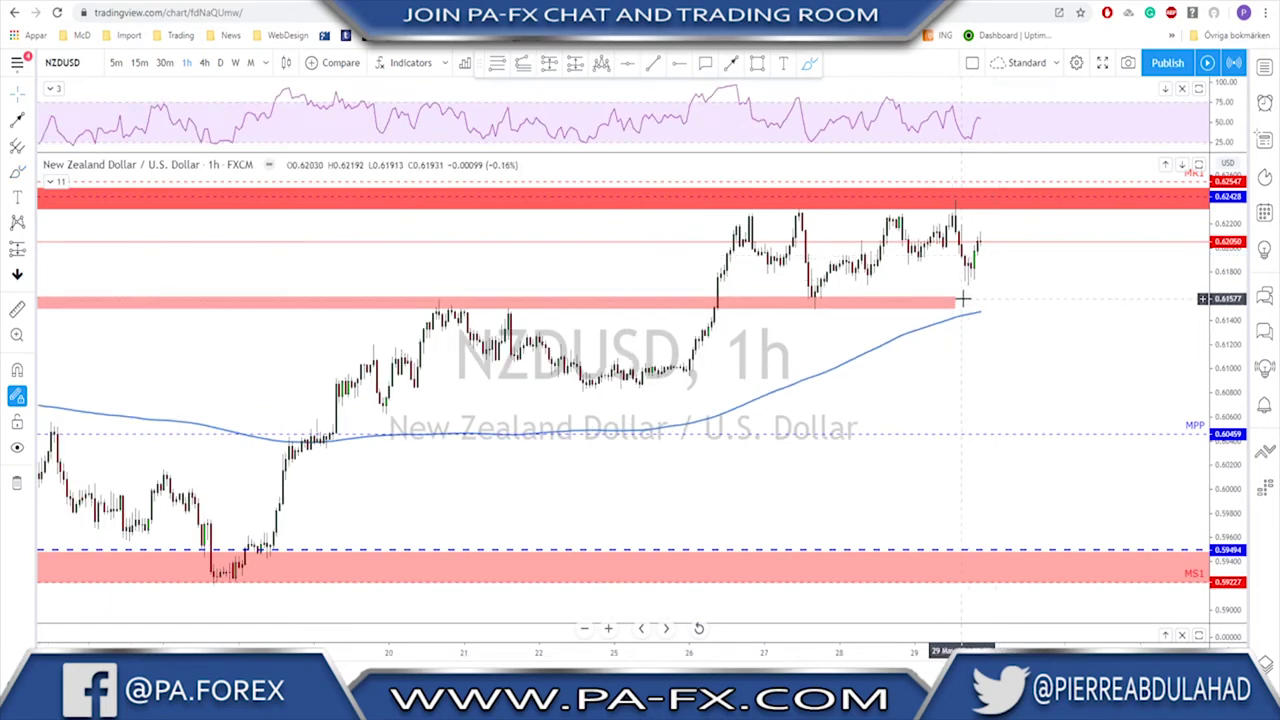
{"action": "left_click_drag", "start_coordinate": [955, 297], "coordinate": [1077, 304]}
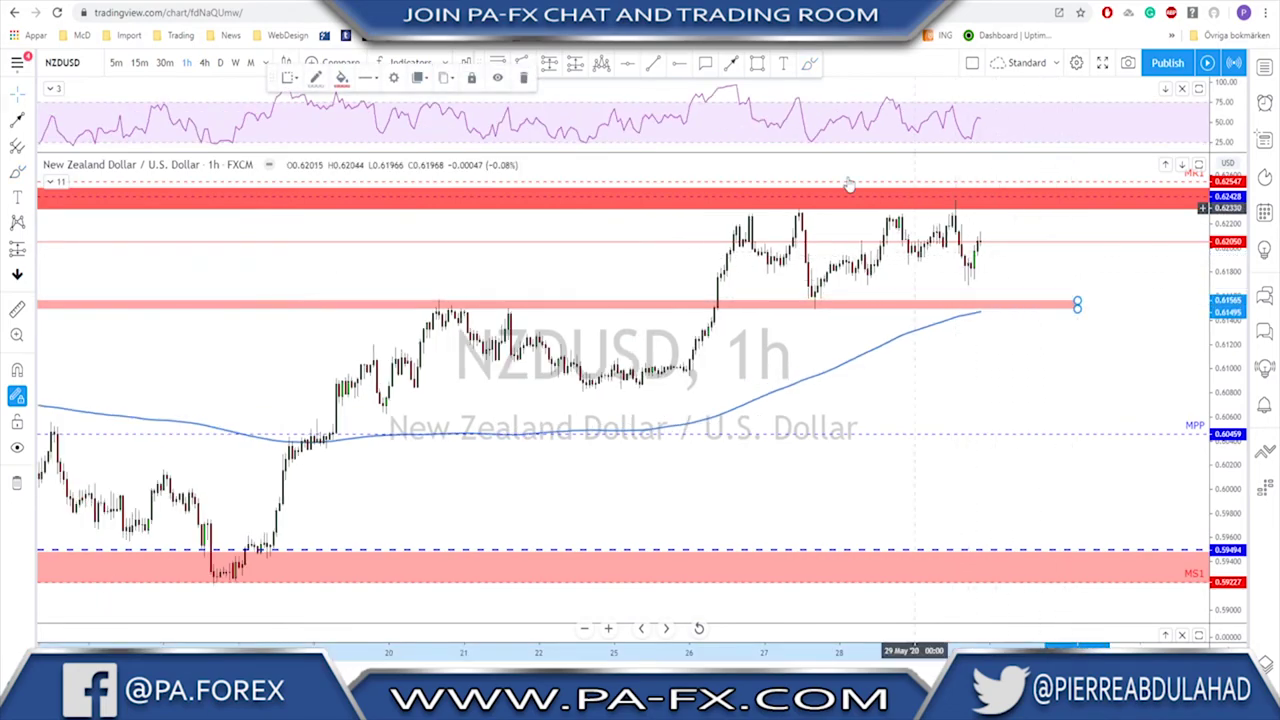
Draw a red arrow from the latest candle down to the pink support zone, and another rising from there through the thick red zone
{"action": "left_click", "coordinate": [731, 62]}
{"action": "mouse_move", "coordinate": [977, 241]}
{"action": "left_mouse_down"}
{"action": "mouse_move", "coordinate": [1007, 304]}
{"action": "mouse_move", "coordinate": [979, 313]}
{"action": "mouse_move", "coordinate": [497, 308]}
{"action": "mouse_move", "coordinate": [980, 298]}
{"action": "mouse_move", "coordinate": [1003, 310]}
{"action": "left_mouse_up"}
{"action": "left_click", "coordinate": [1000, 310]}
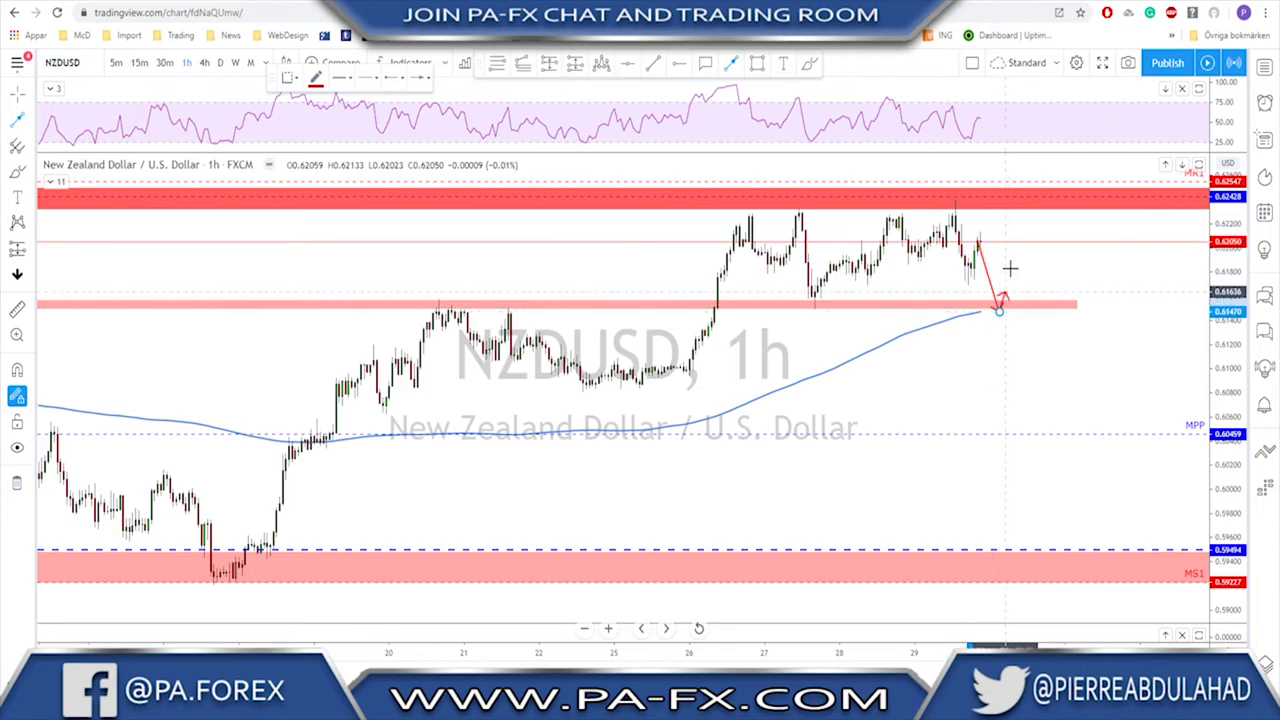
{"action": "double_click", "coordinate": [1040, 186]}
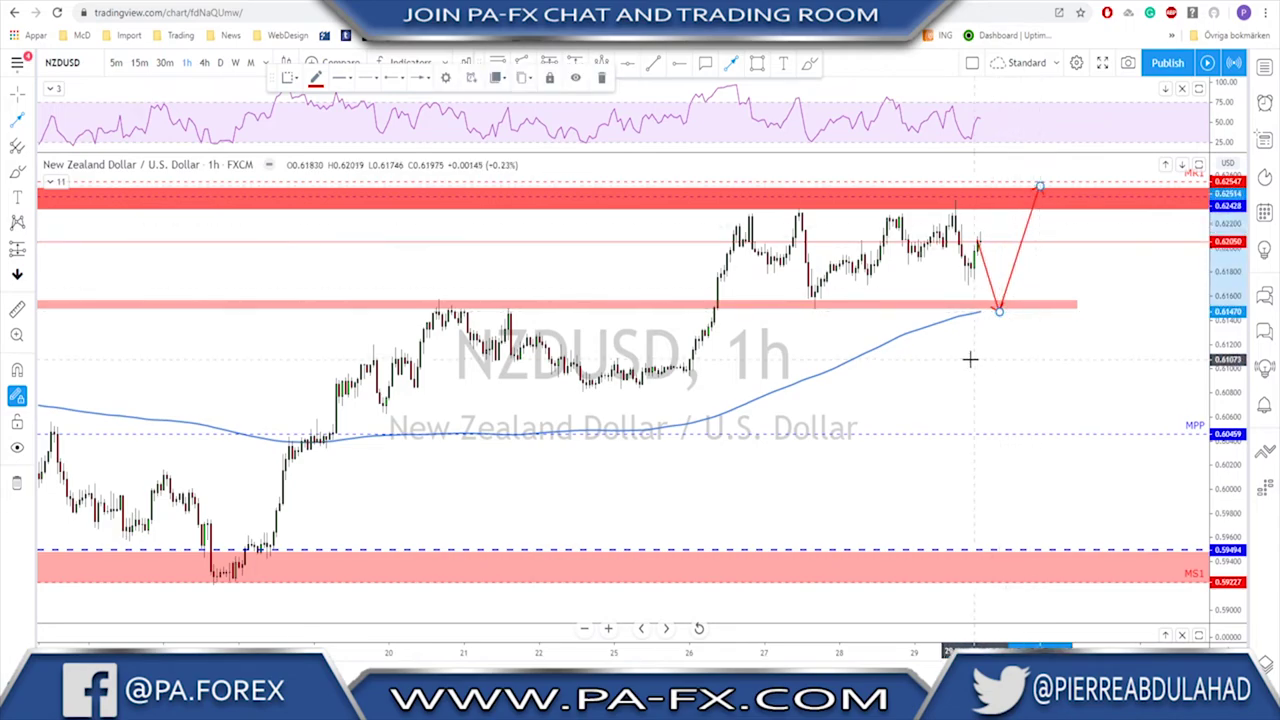
Sketch an alternative zigzag arrow path breaking below the pink zone, and undo the arrows back to the first downward one
{"action": "left_click_drag", "start_coordinate": [974, 286], "coordinate": [998, 348]}
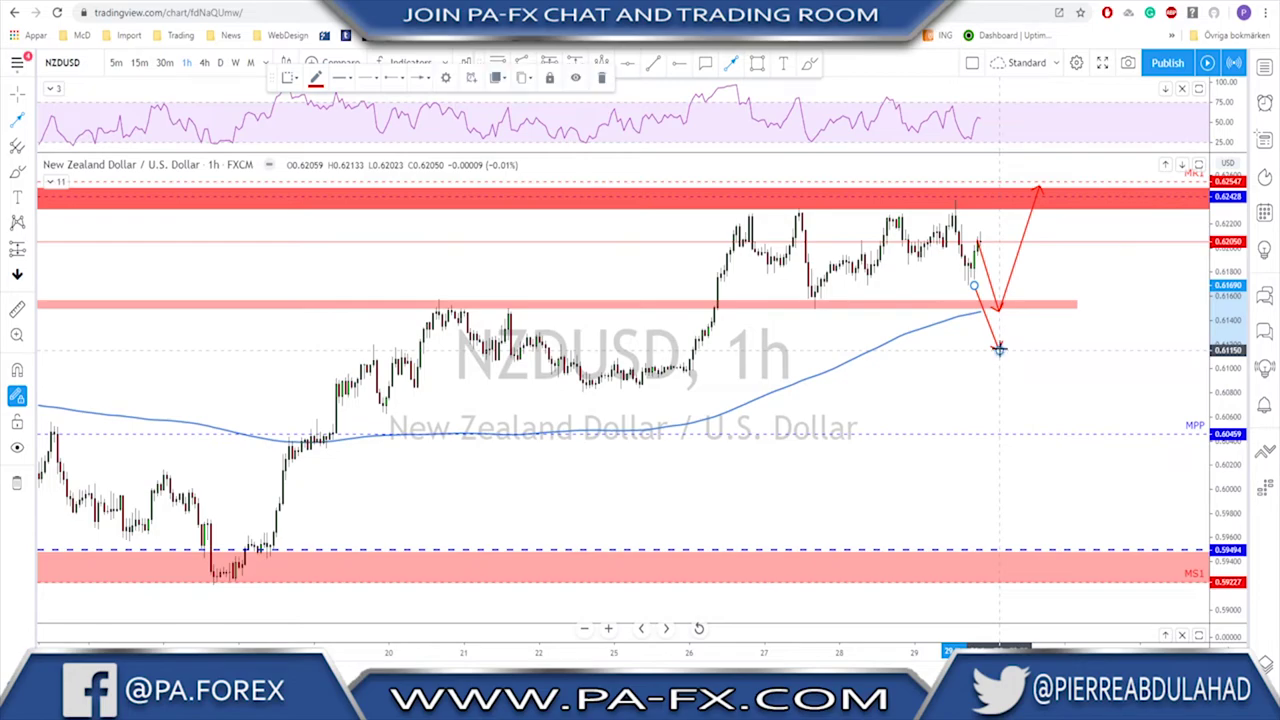
{"action": "left_click", "coordinate": [998, 347]}
{"action": "left_click", "coordinate": [1014, 313]}
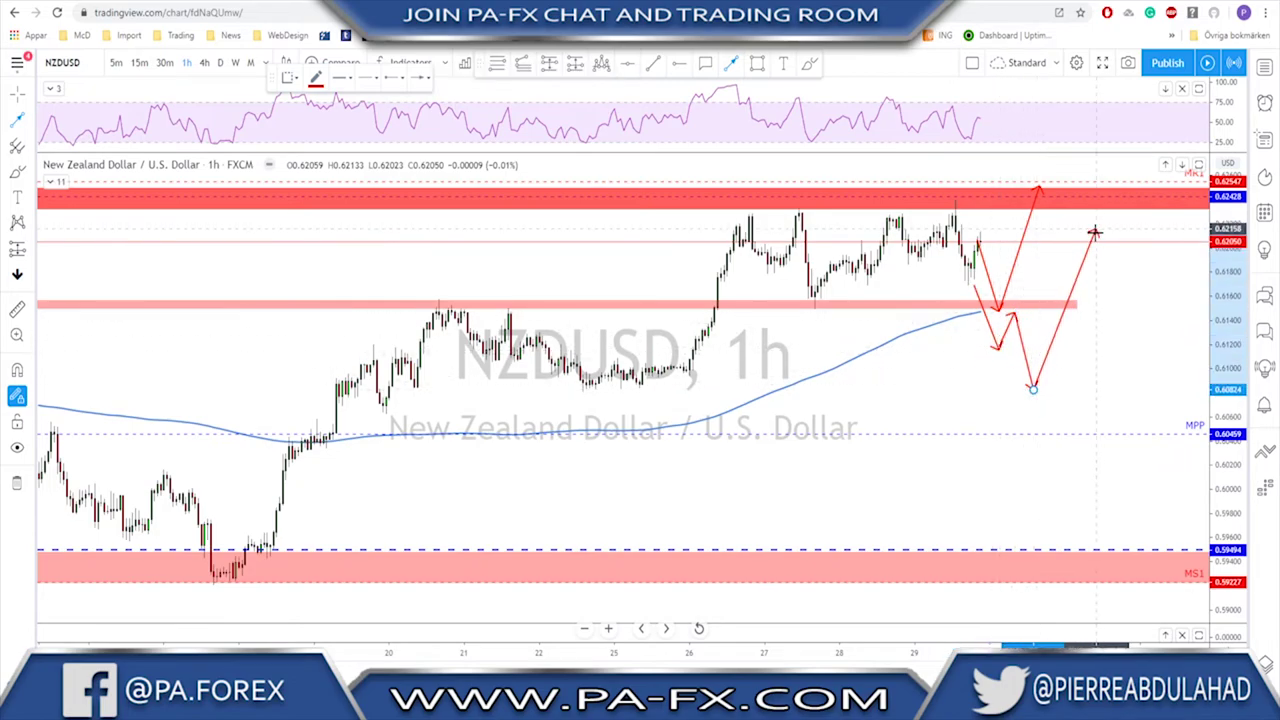
{"action": "key", "text": "Escape"}
{"action": "key", "text": "ctrl+z"}
{"action": "key", "text": "ctrl+z"}
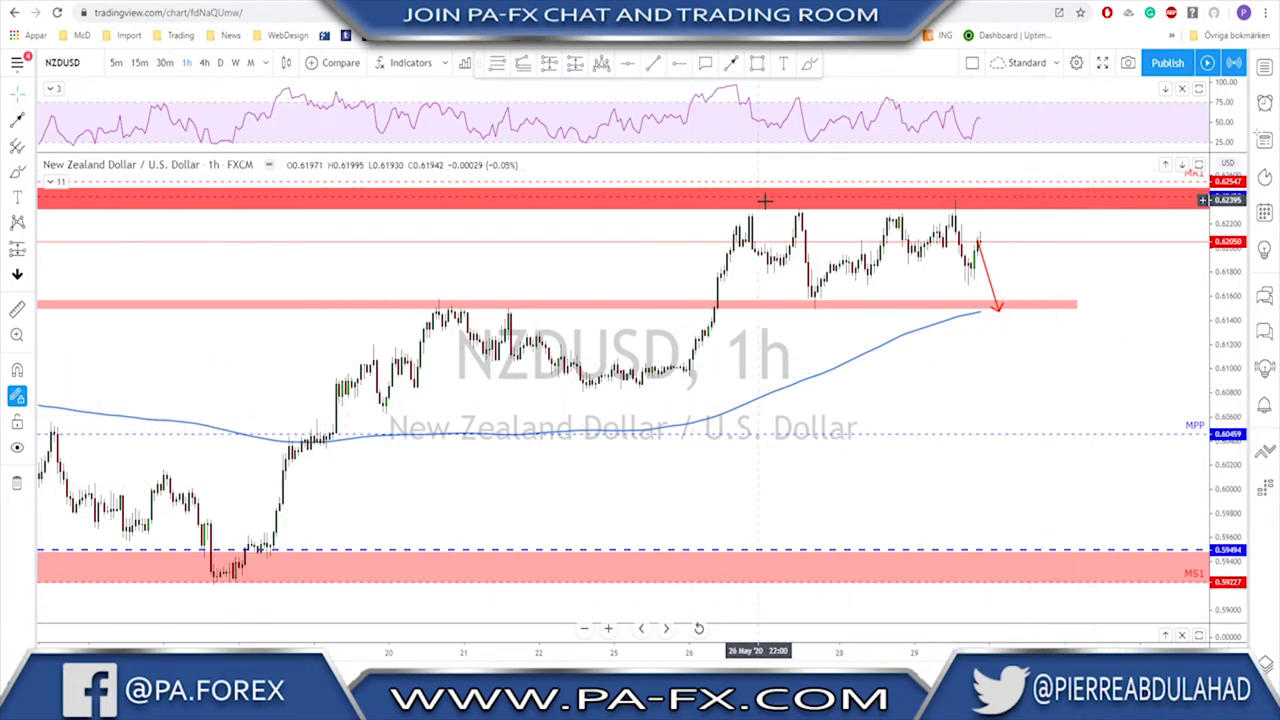
Draw a rebound arrow from the tip of the downward arrow at the pink zone up into the thick red resistance zone
{"action": "left_click", "coordinate": [731, 65]}
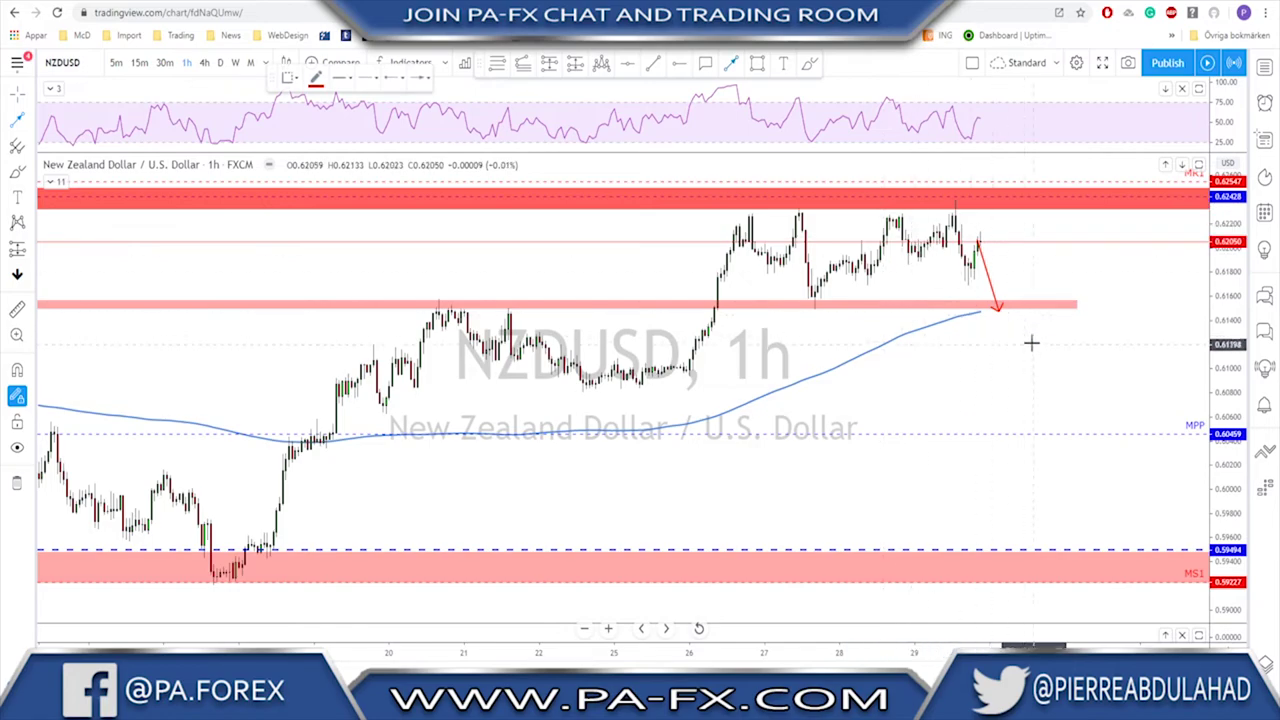
{"action": "left_click_drag", "start_coordinate": [1004, 312], "coordinate": [1046, 203]}
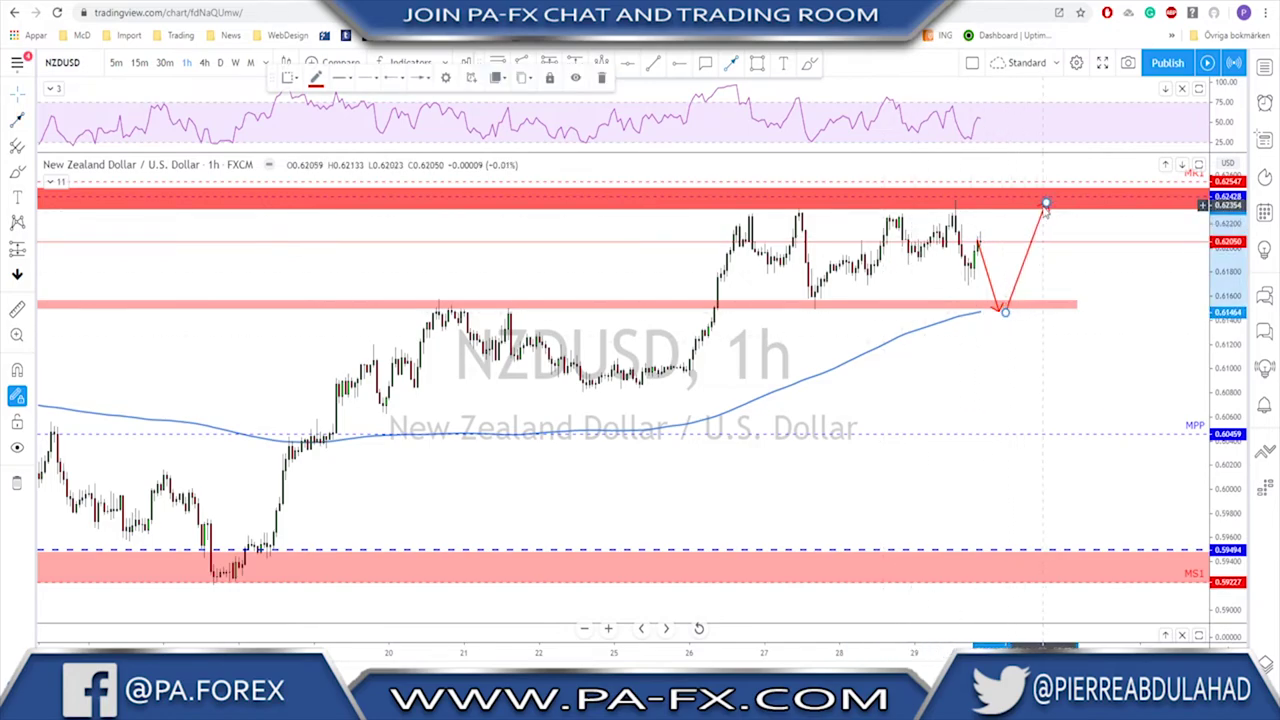
{"action": "scroll", "coordinate": [1046, 205], "scroll_direction": "down", "scroll_amount": 2}
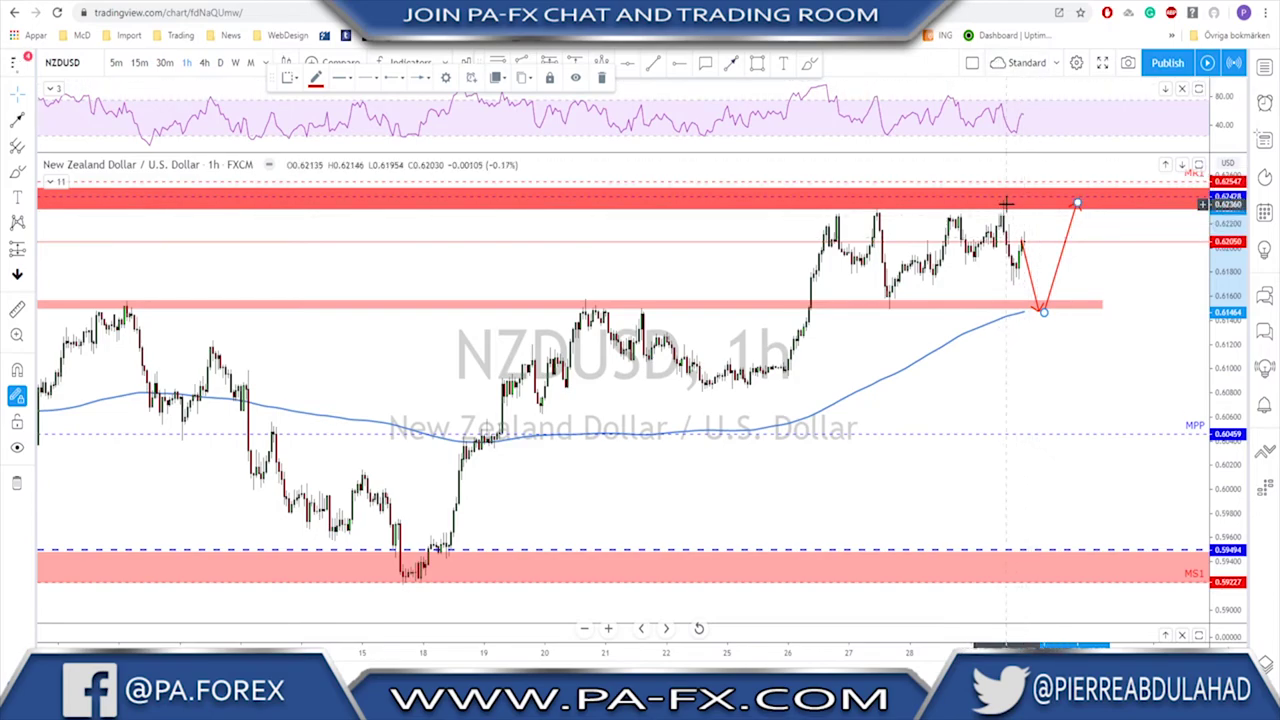
Switch the chart to NZDJPY on the 1-hour timeframe and briefly show the HOT watchlist before hiding it again
{"action": "key", "text": "space"}
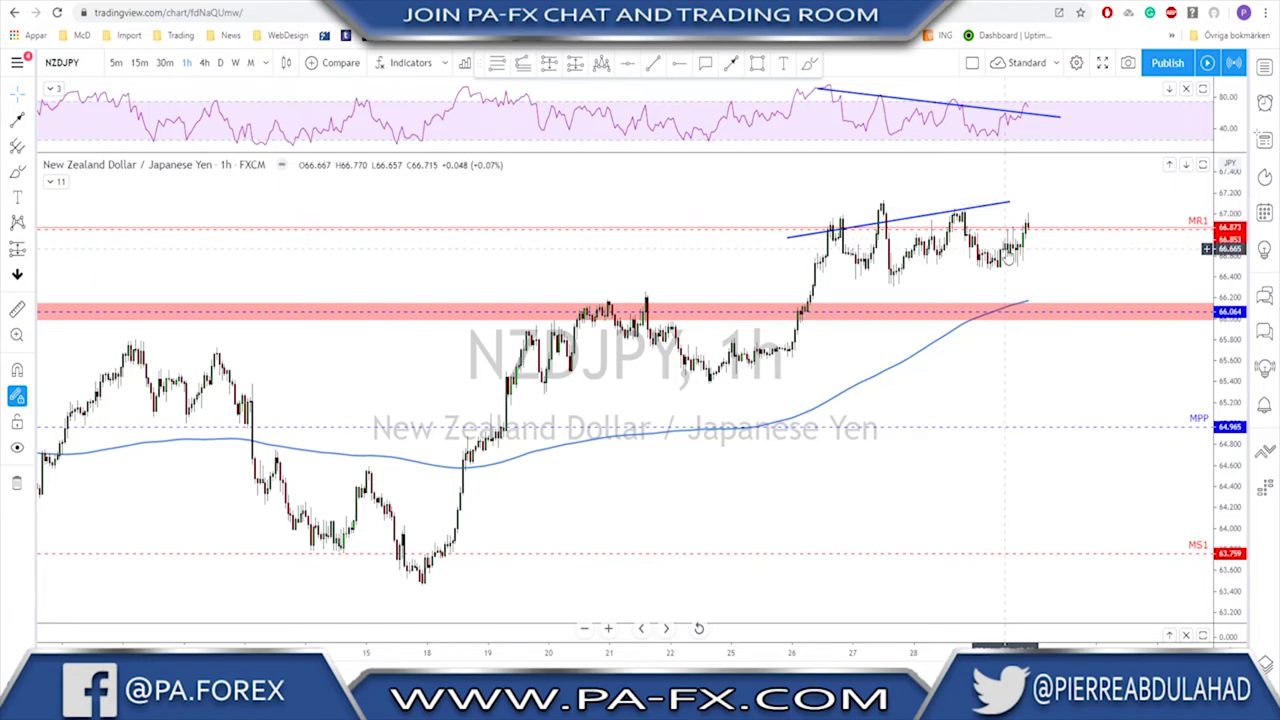
{"action": "left_click", "coordinate": [1264, 67]}
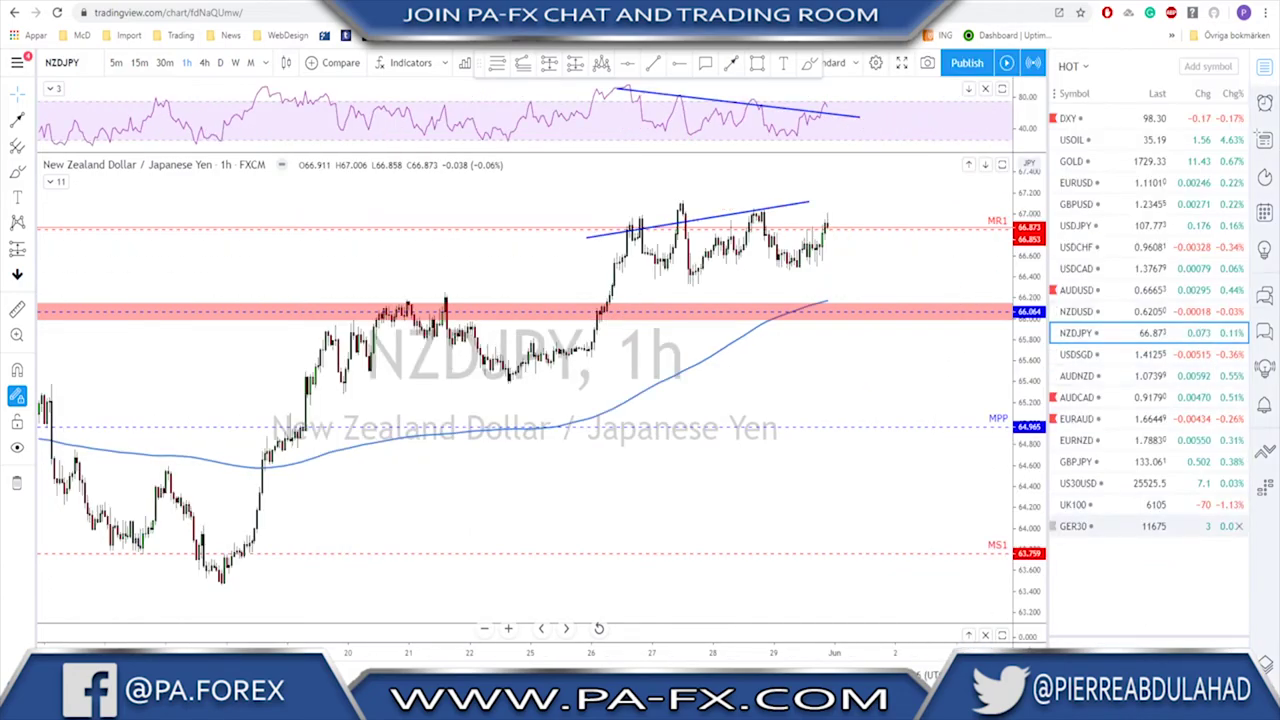
{"action": "left_click", "coordinate": [1264, 68]}
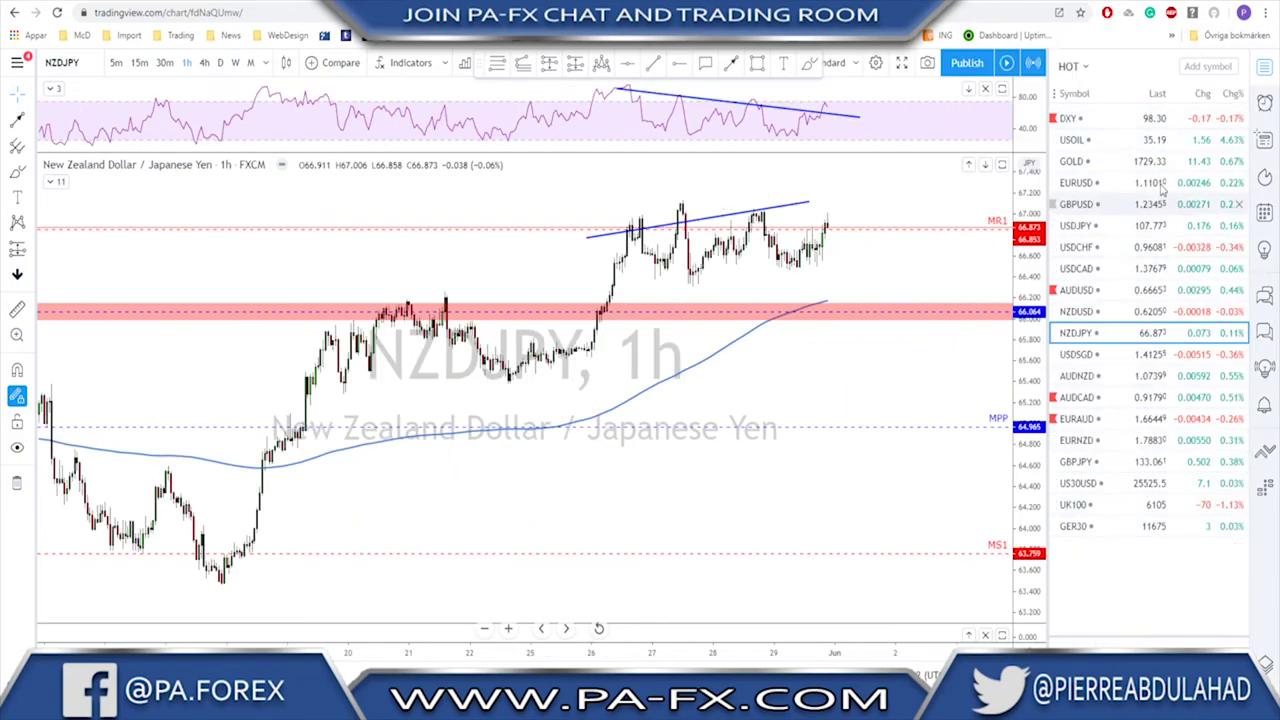
{"action": "left_click", "coordinate": [1266, 68]}
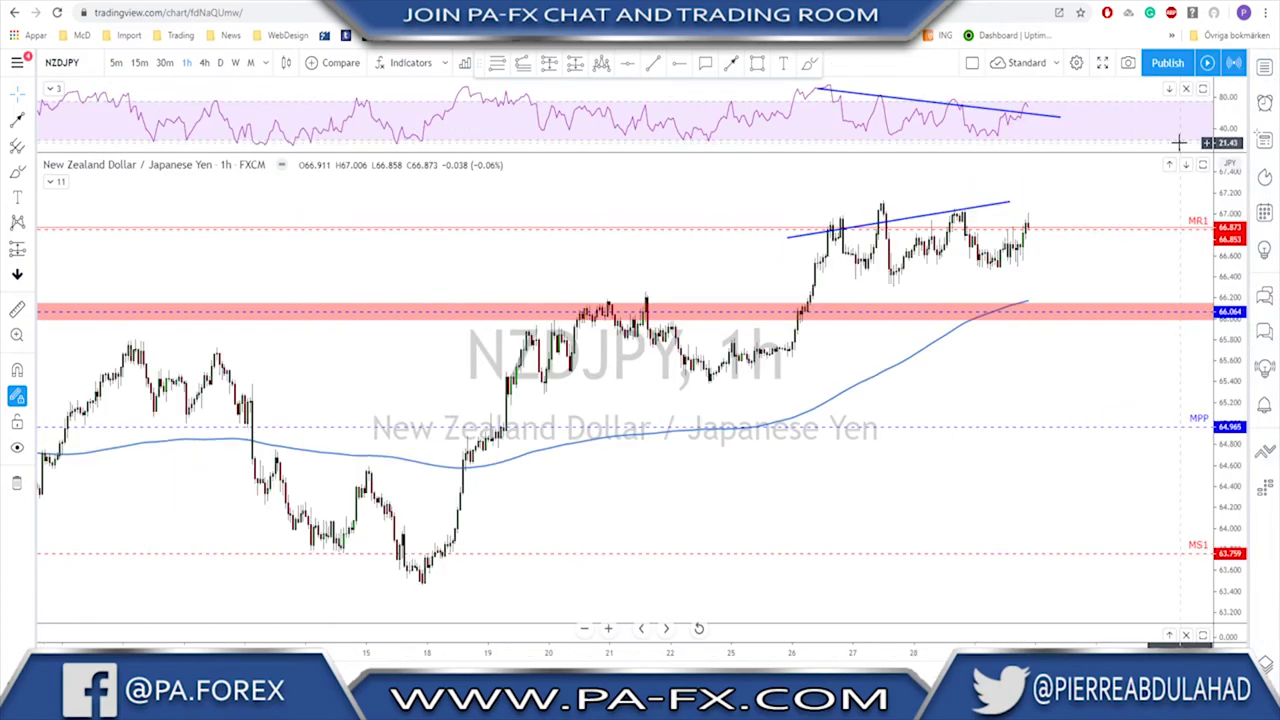